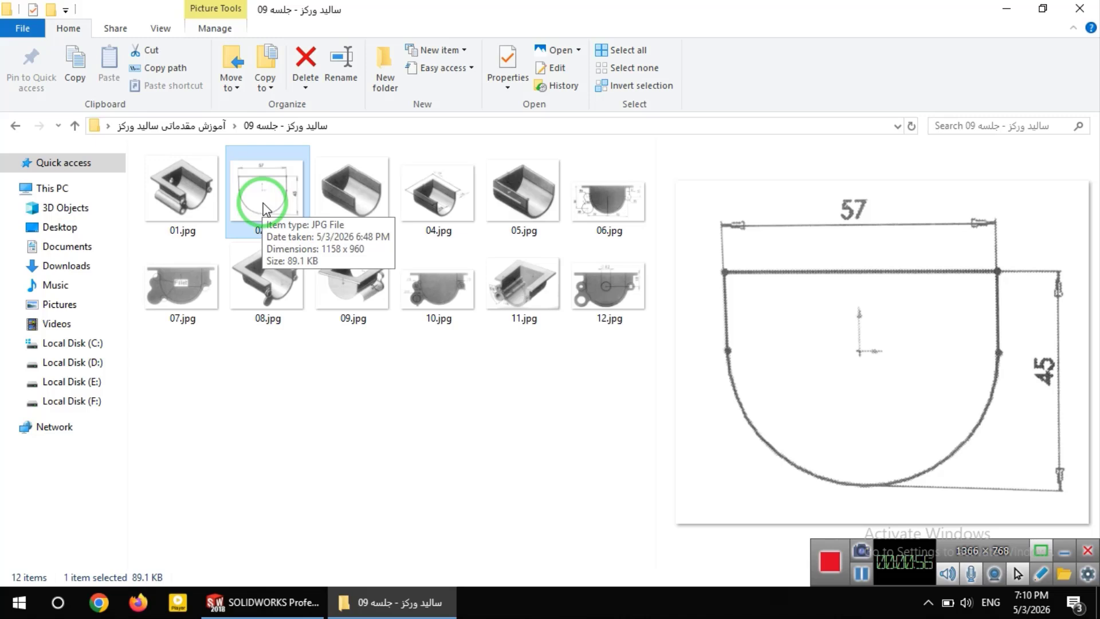
- Examine reference images 03.jpg through 12.jpg for the part's build stages and dimensions, comparing them with the finished part in 01.jpg
left_click(332, 191)
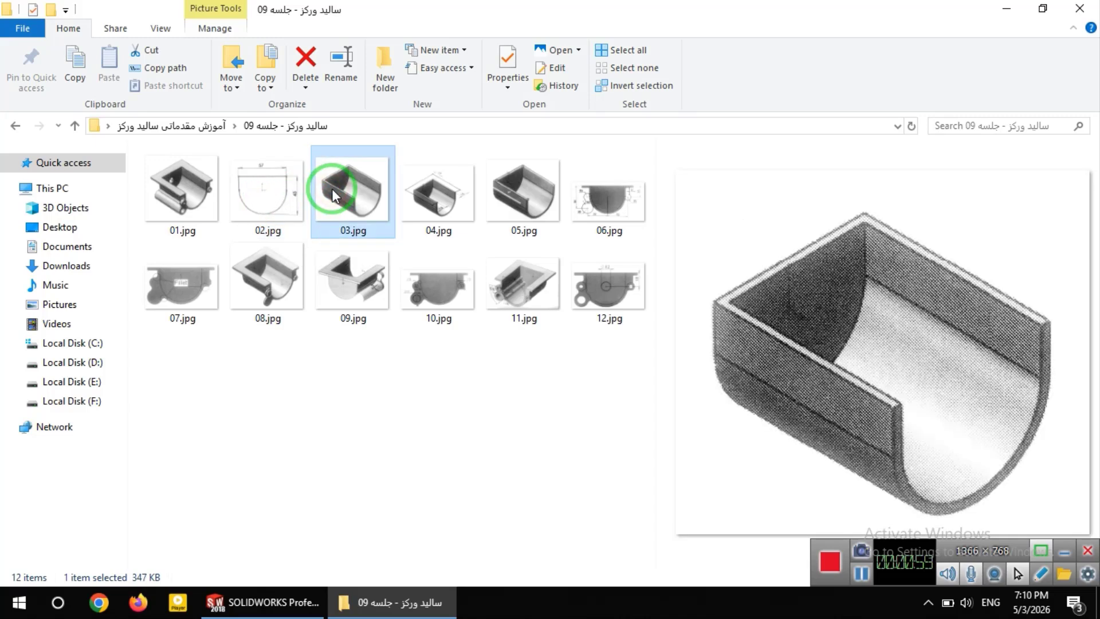
left_click(419, 195)
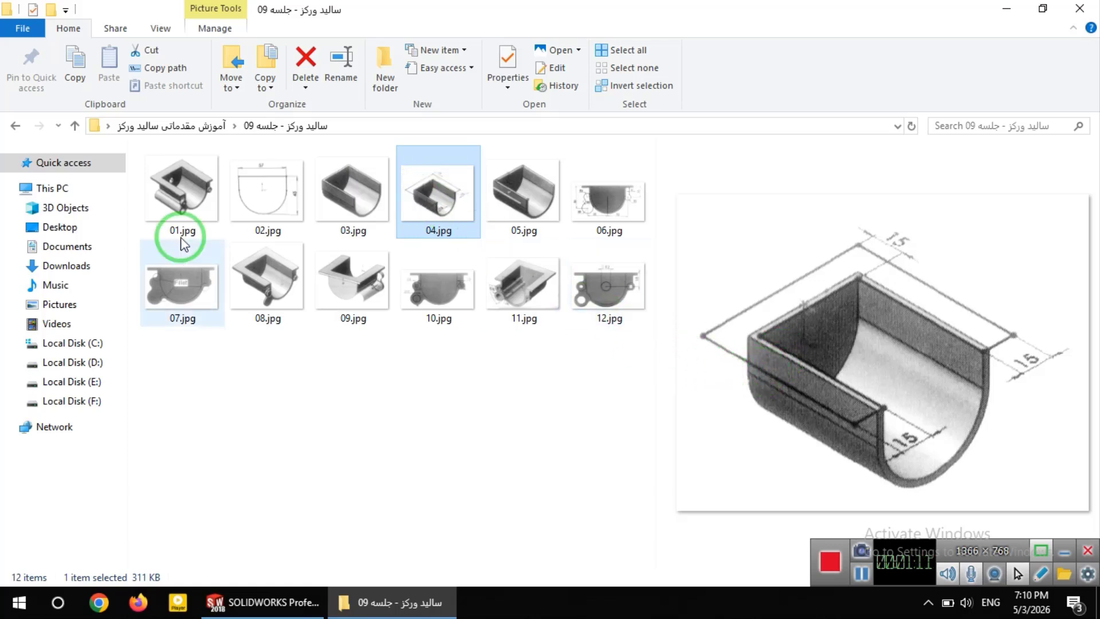
left_click(181, 188)
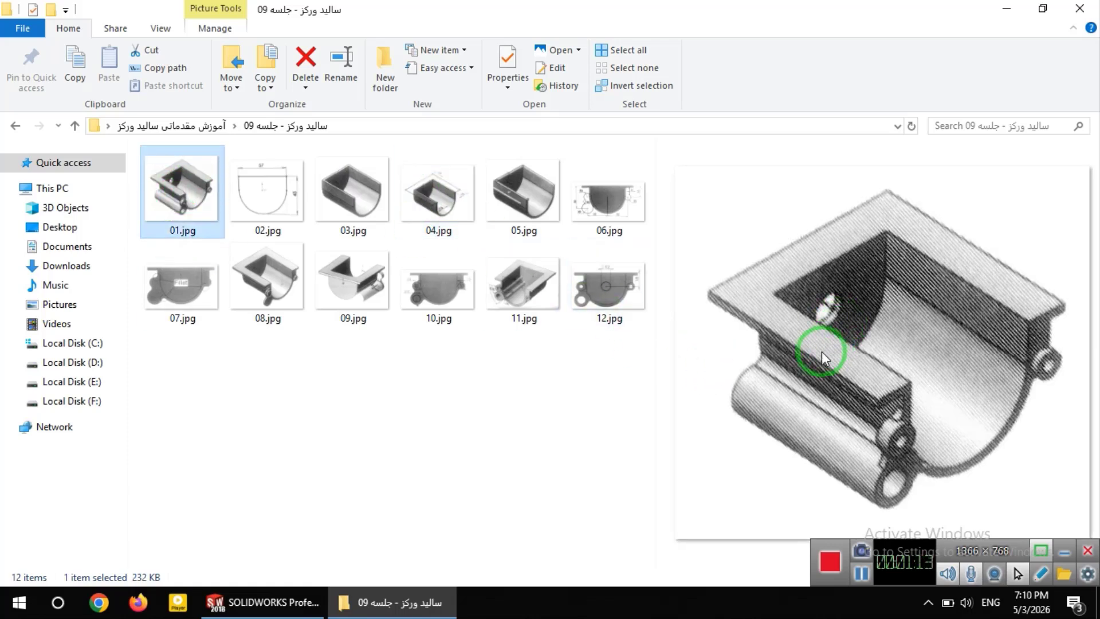
left_click(452, 192)
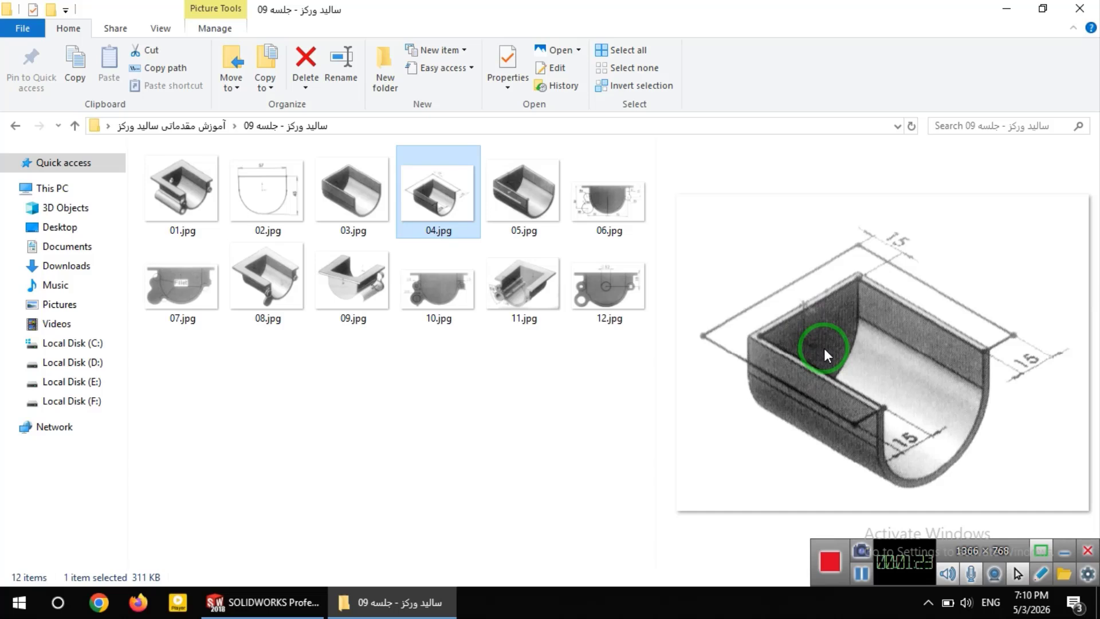
left_click(535, 206)
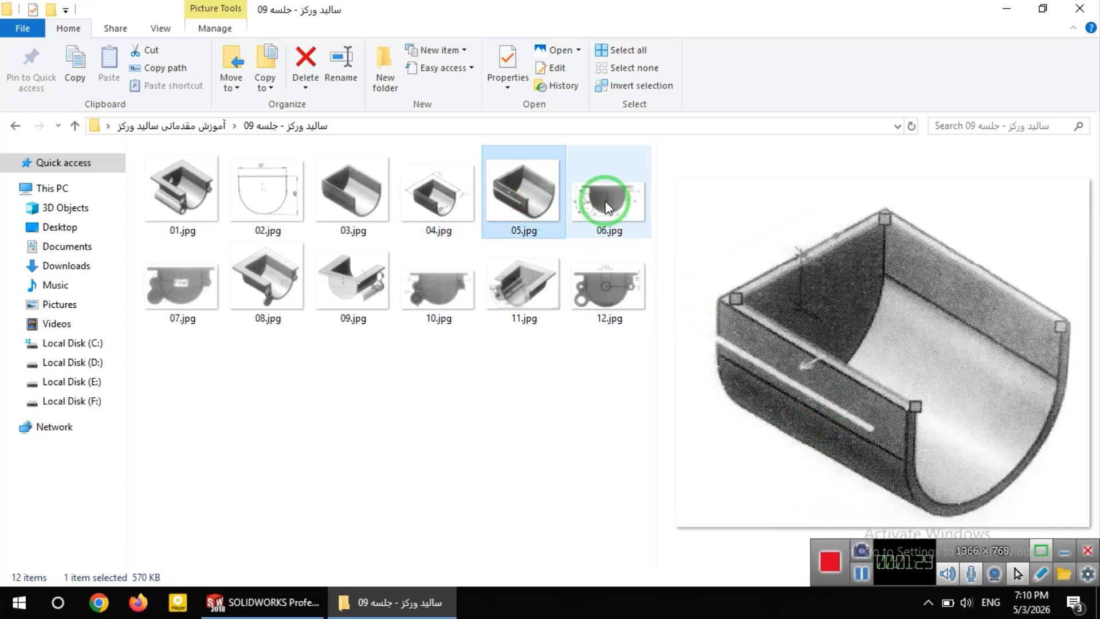
left_click(605, 201)
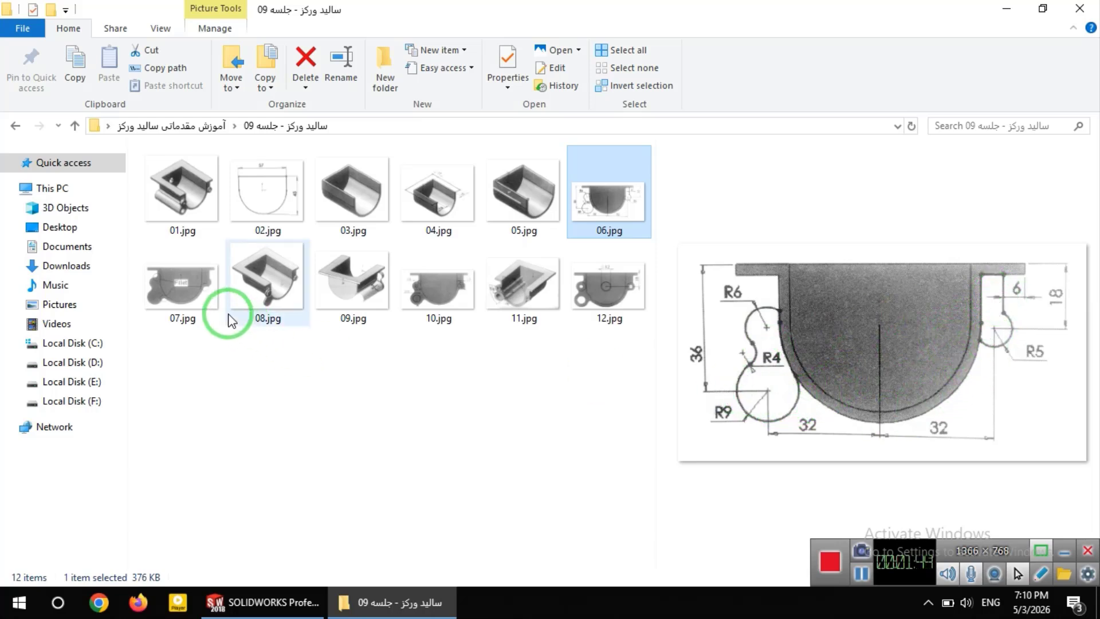
left_click(196, 292)
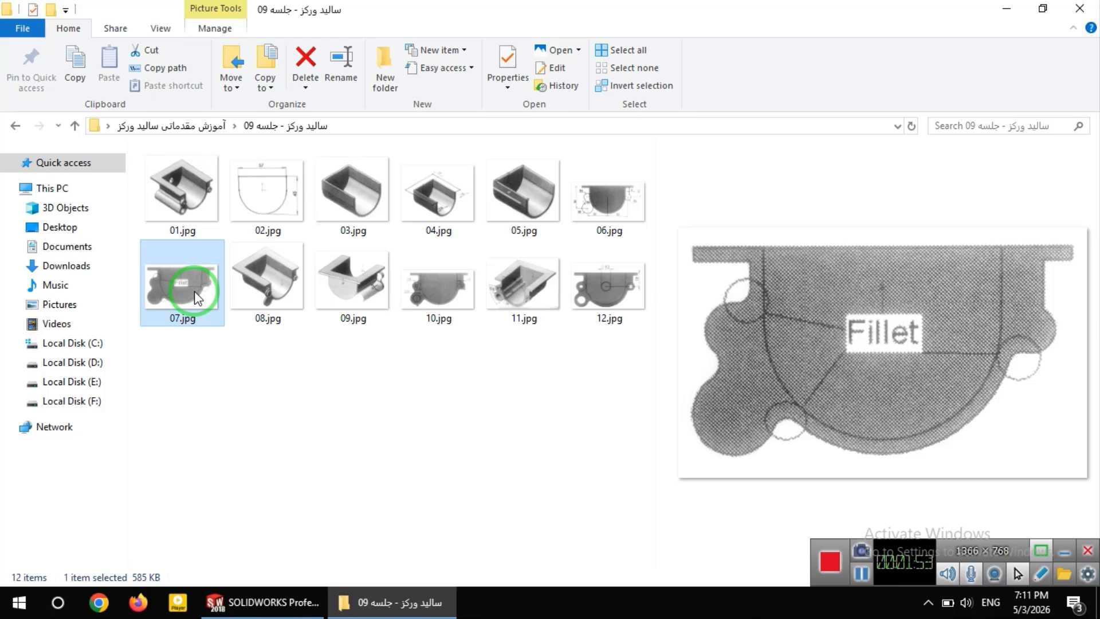
left_click(270, 287)
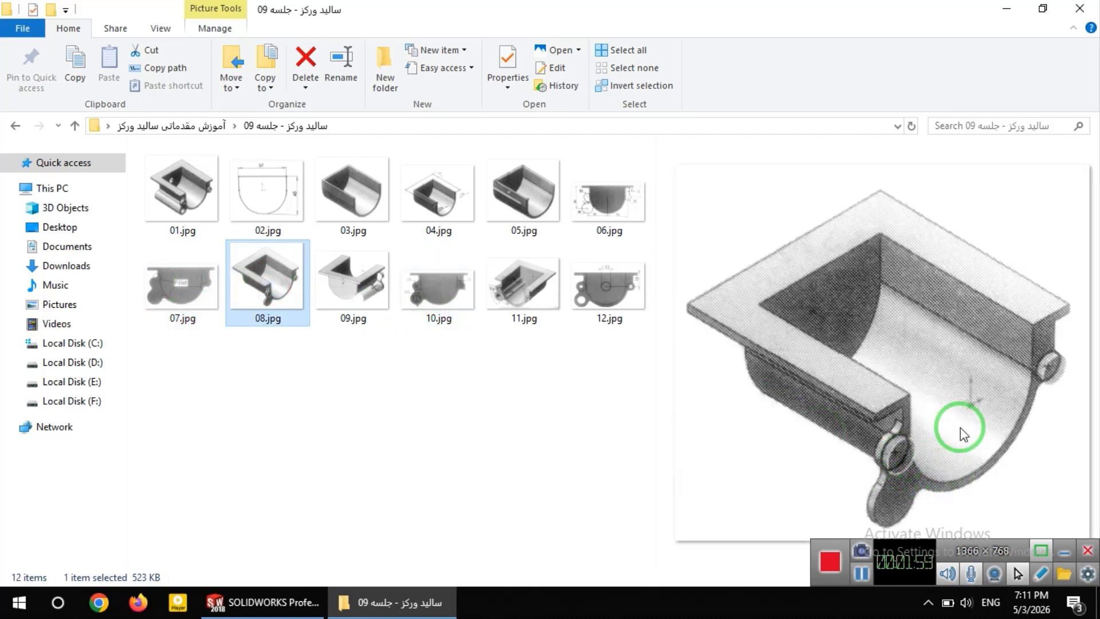
left_click(374, 292)
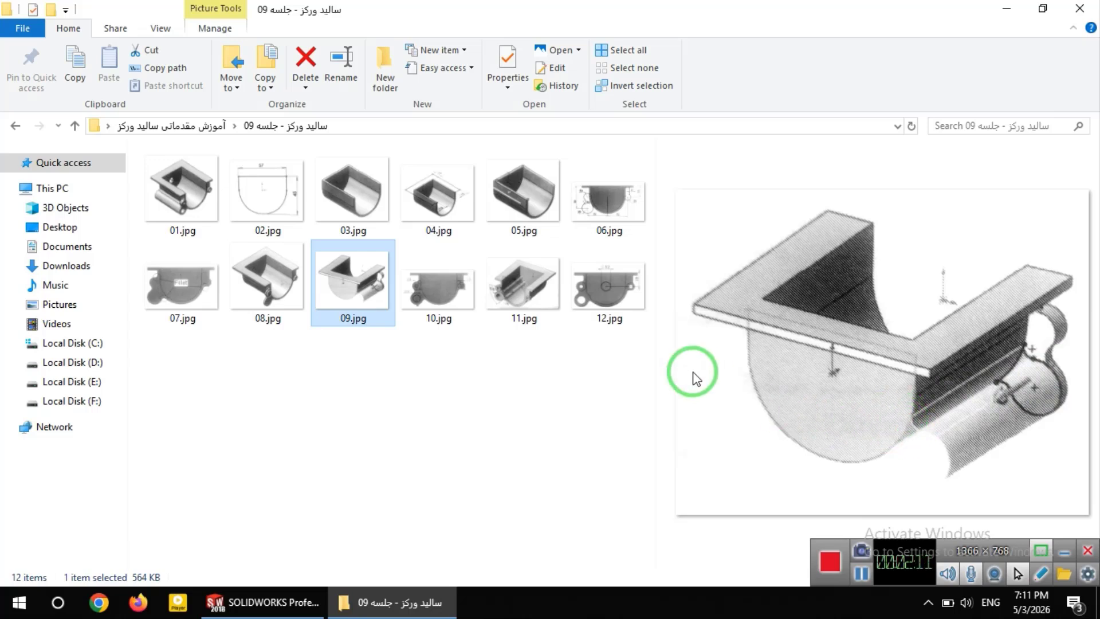
left_click(441, 315)
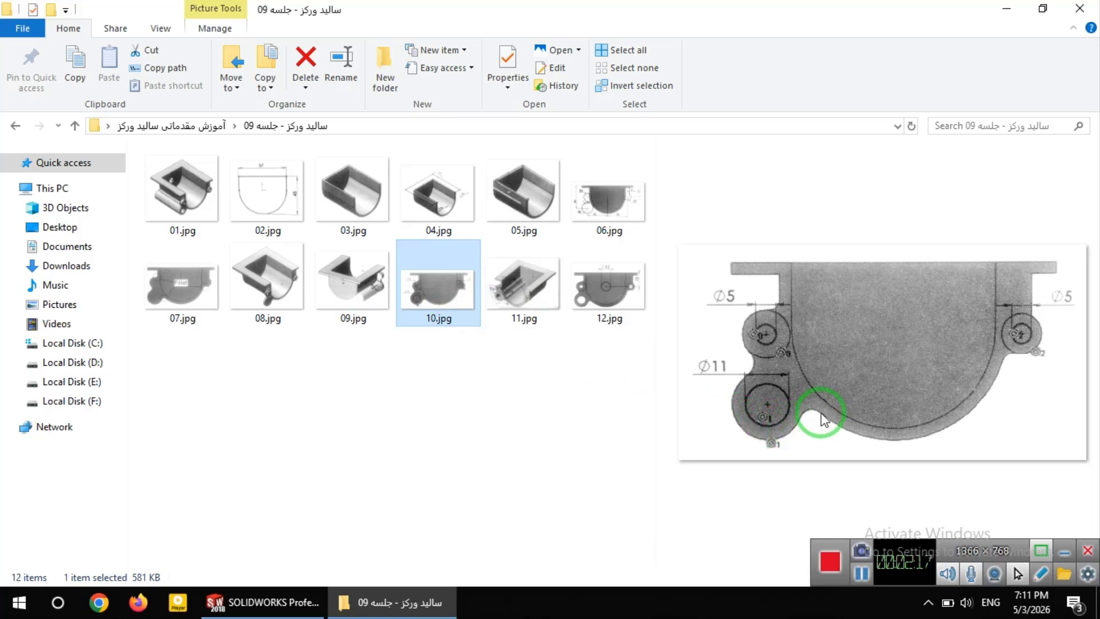
left_click(524, 291)
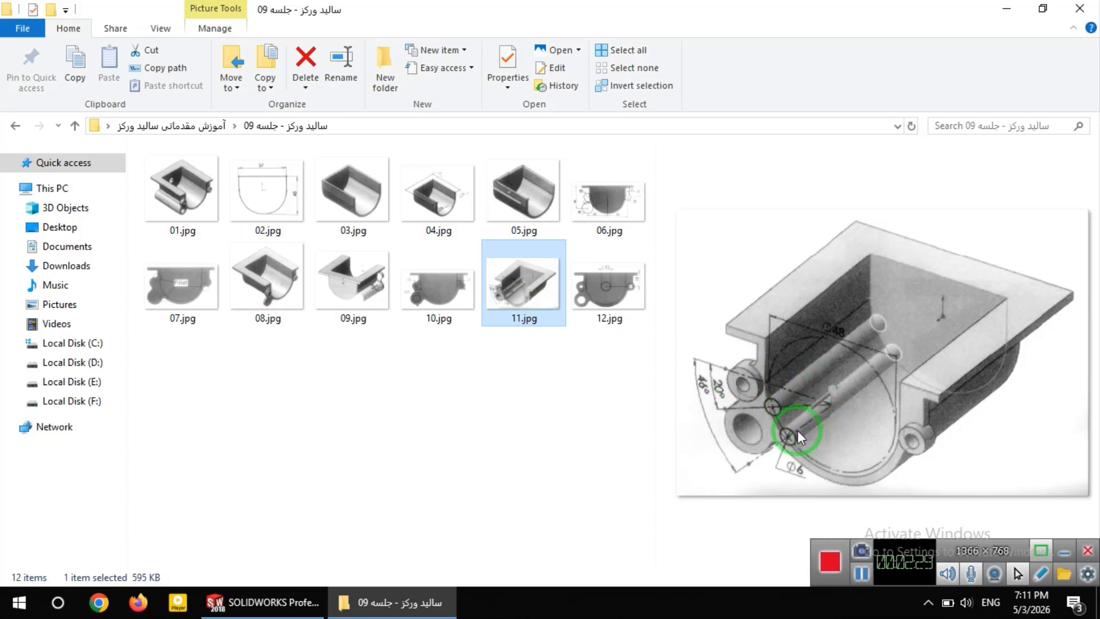
left_click(617, 290)
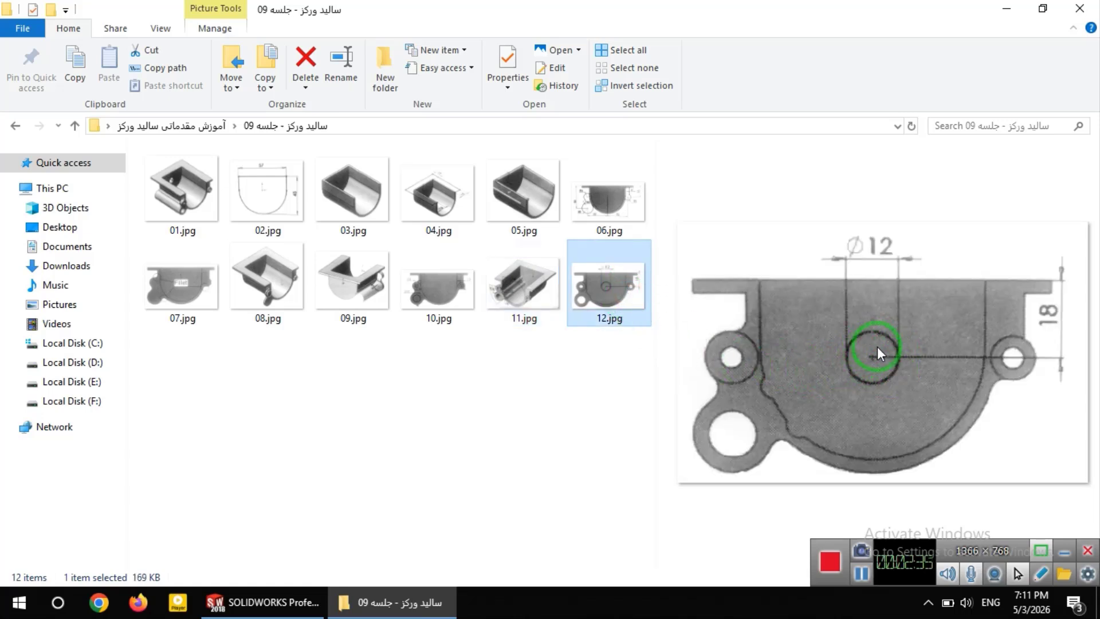
left_click(181, 170)
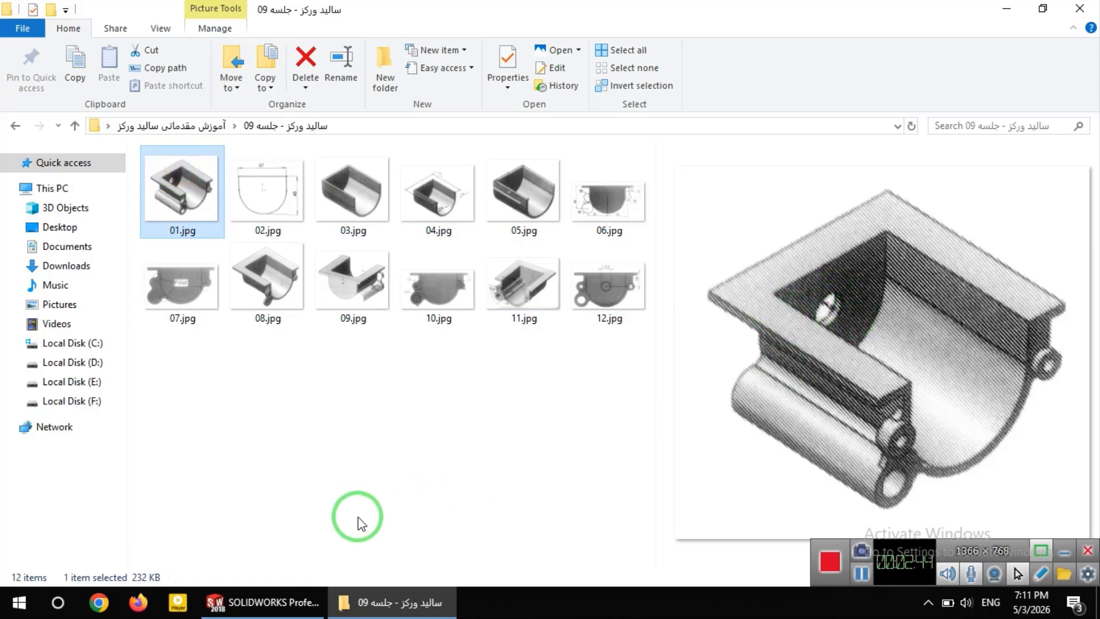
- Switch to SOLIDWORKS, create a new part and start a sketch on the Right Plane
left_click(220, 612)
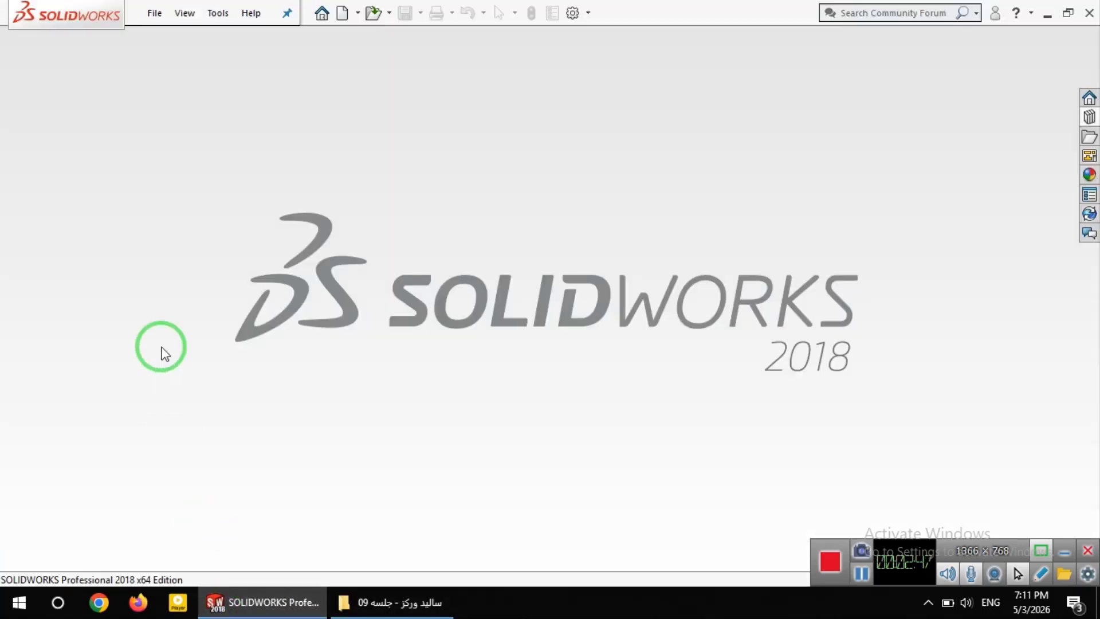
left_click(342, 12)
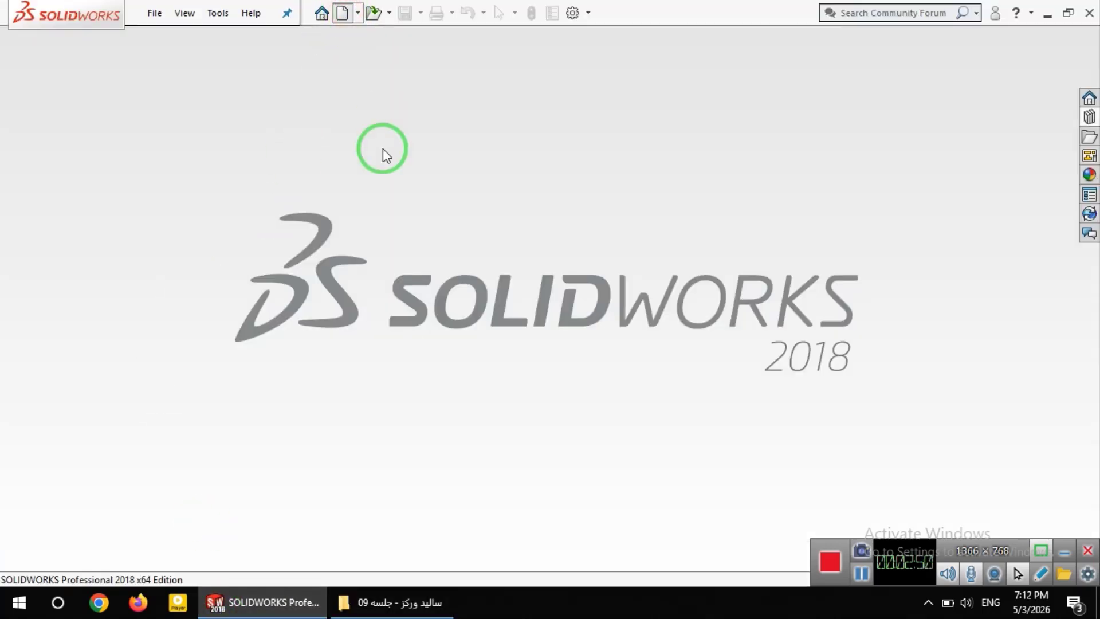
left_click(387, 196)
left_click(651, 445)
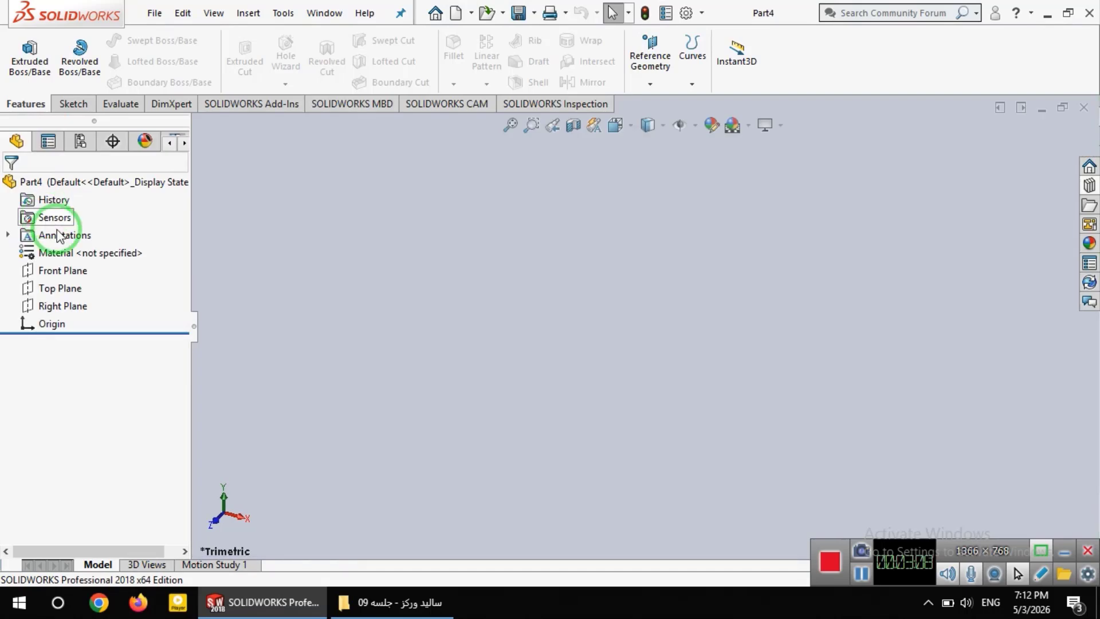
left_click(43, 305)
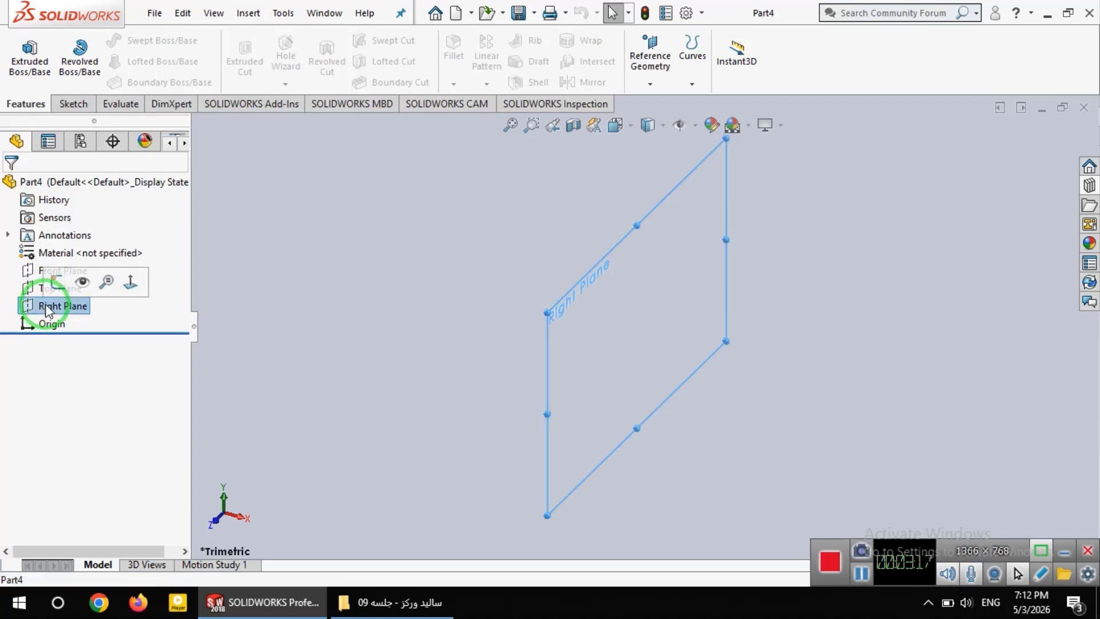
left_click(57, 281)
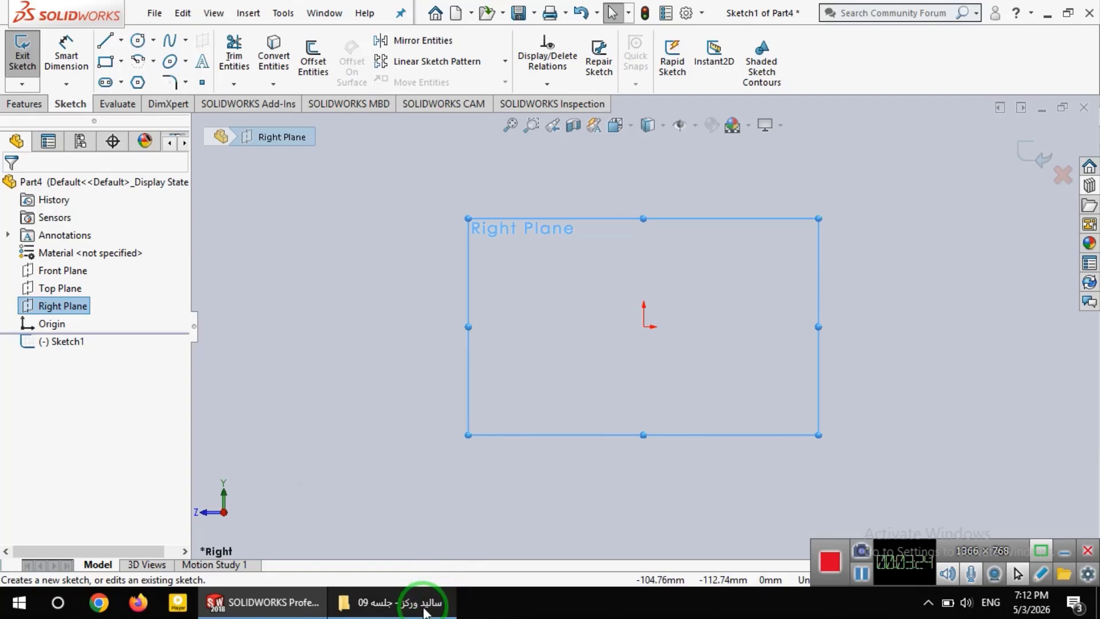
- Consult the profile dimensions in 02.jpg and, in SOLIDWORKS, sketch a 57 mm diameter circle centred on the origin
left_click(395, 601)
left_click(288, 208)
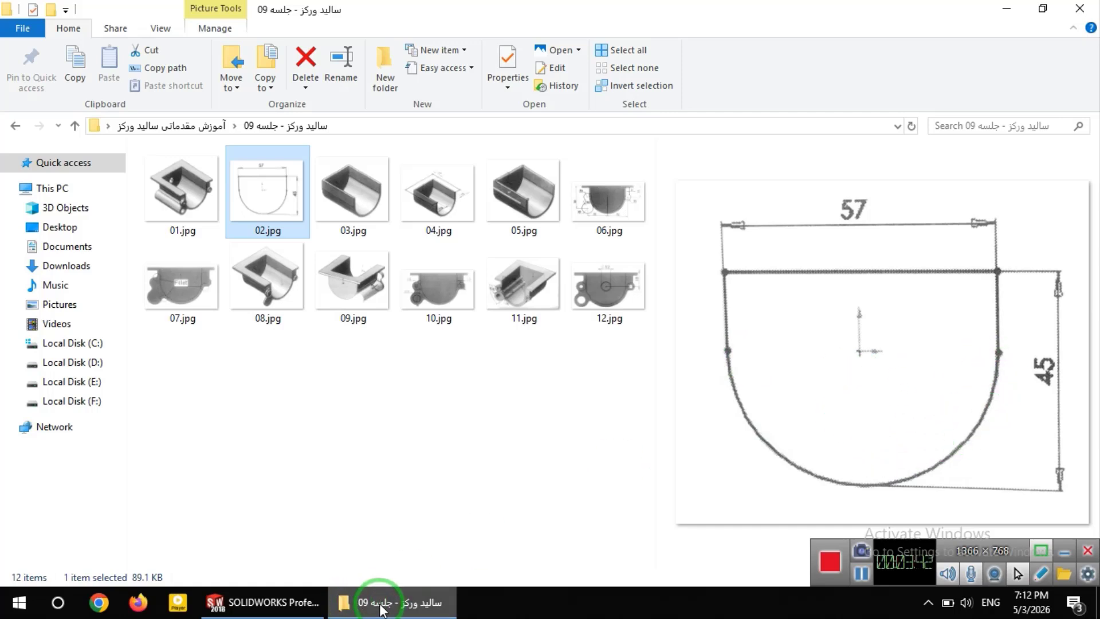
left_click(295, 606)
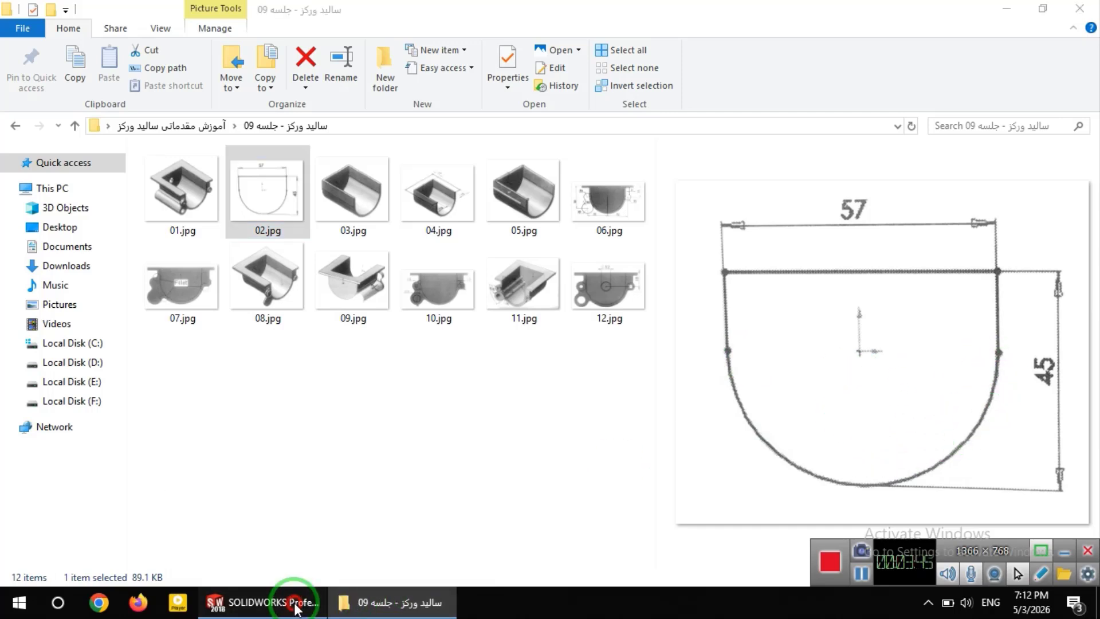
left_click(137, 41)
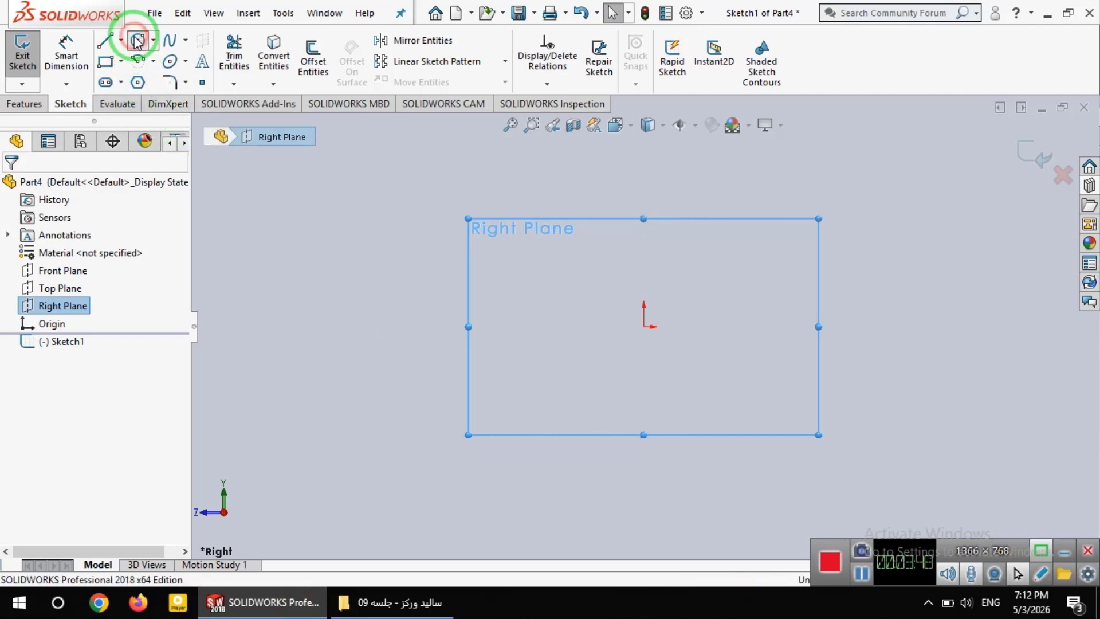
left_click(644, 327)
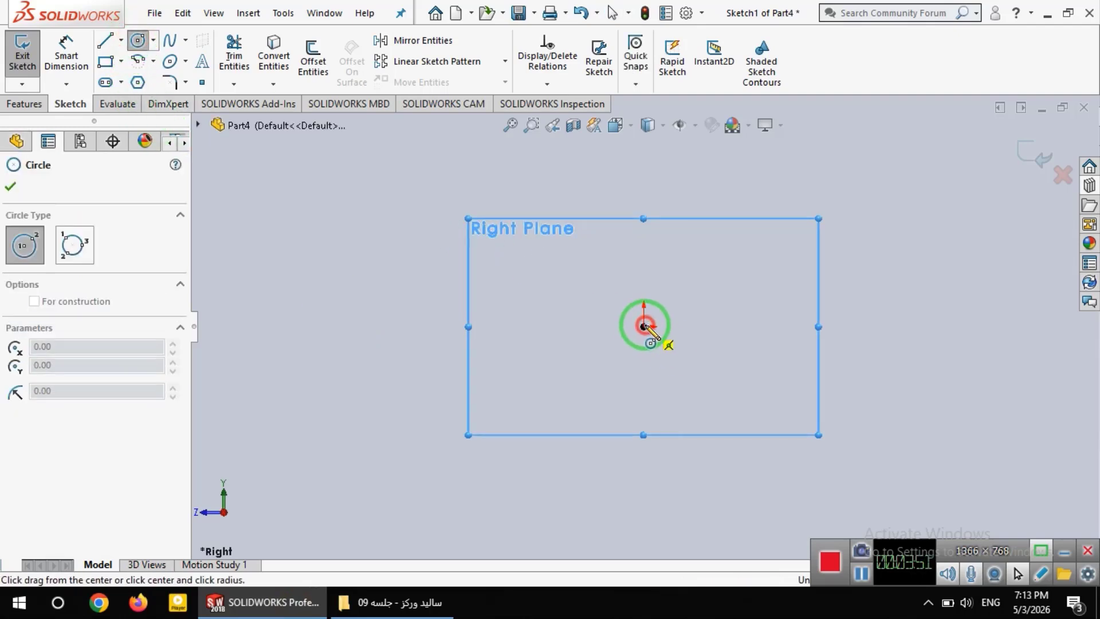
left_click(764, 332)
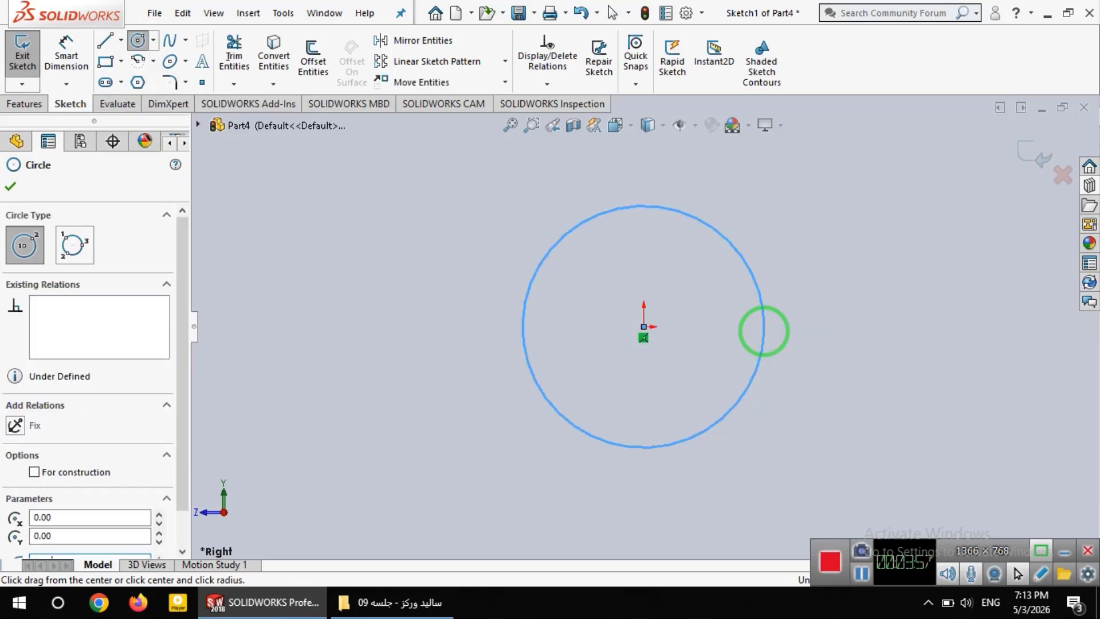
key("Return")
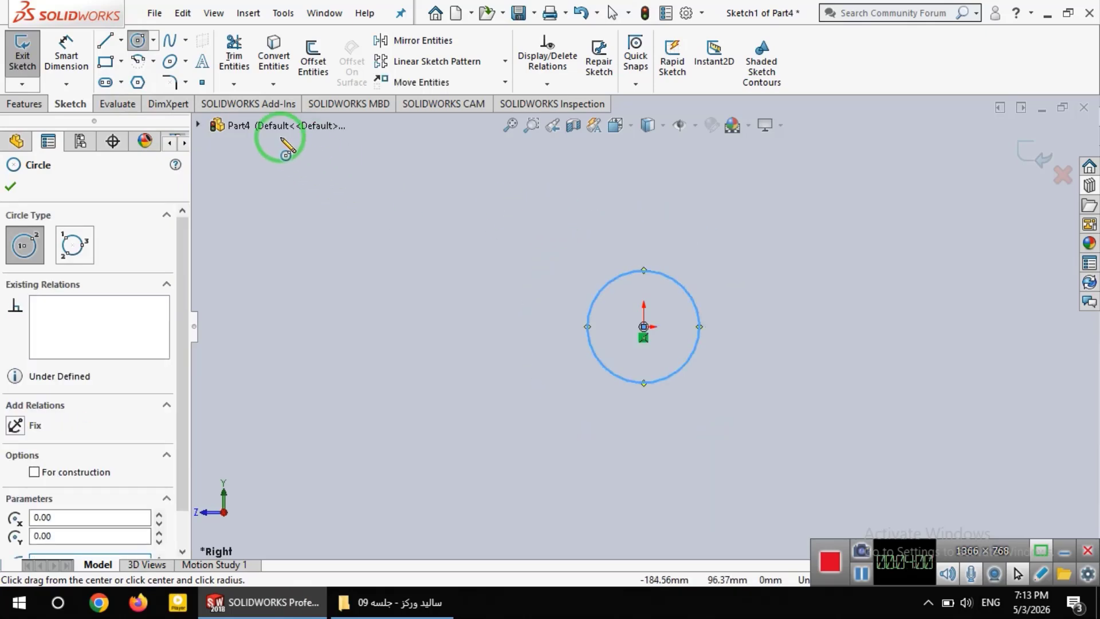
- Draw a vertical 45 mm line from the circle's lowest point up through its centre
left_click(114, 44)
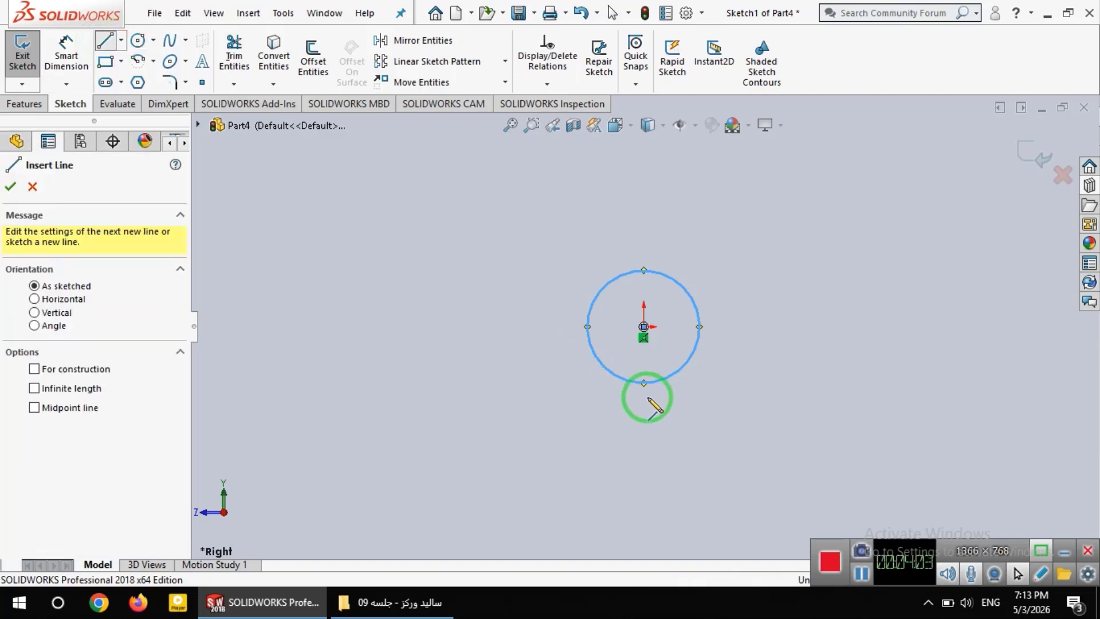
left_click(643, 382)
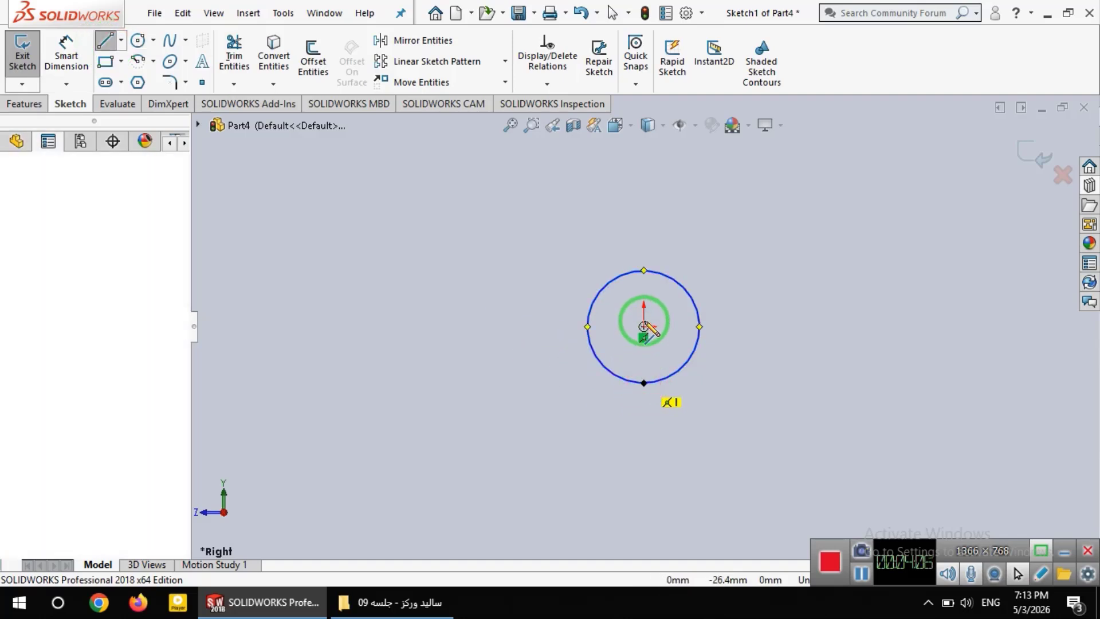
left_click(644, 290)
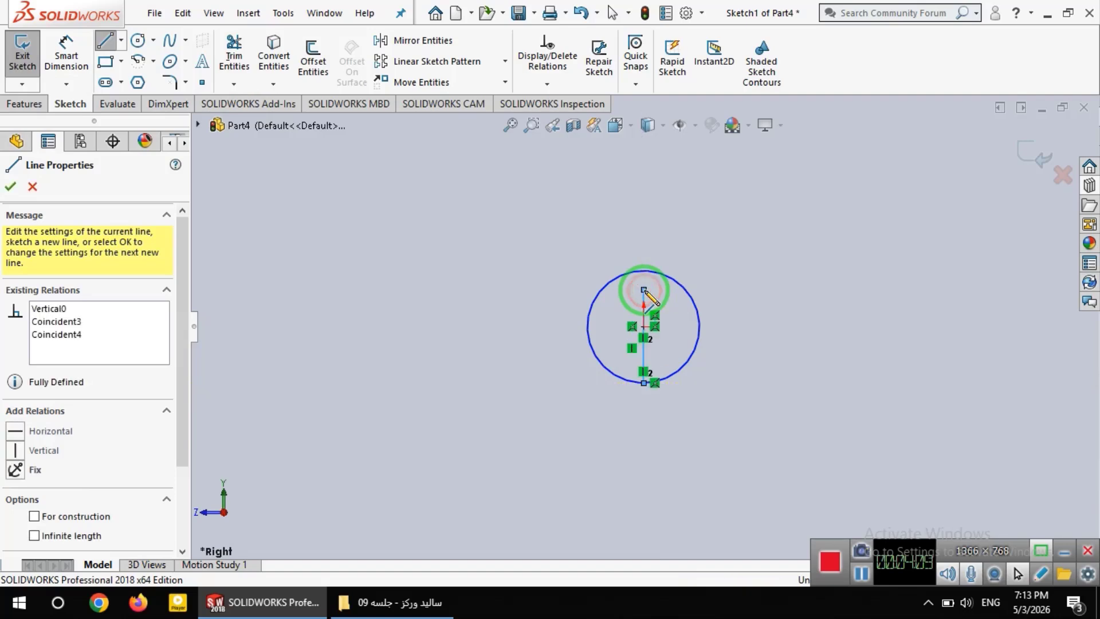
- Draw horizontal lines both ways from the vertical line's upper end, then vertical lines down to the circle's left and right quadrant points
left_click(700, 295)
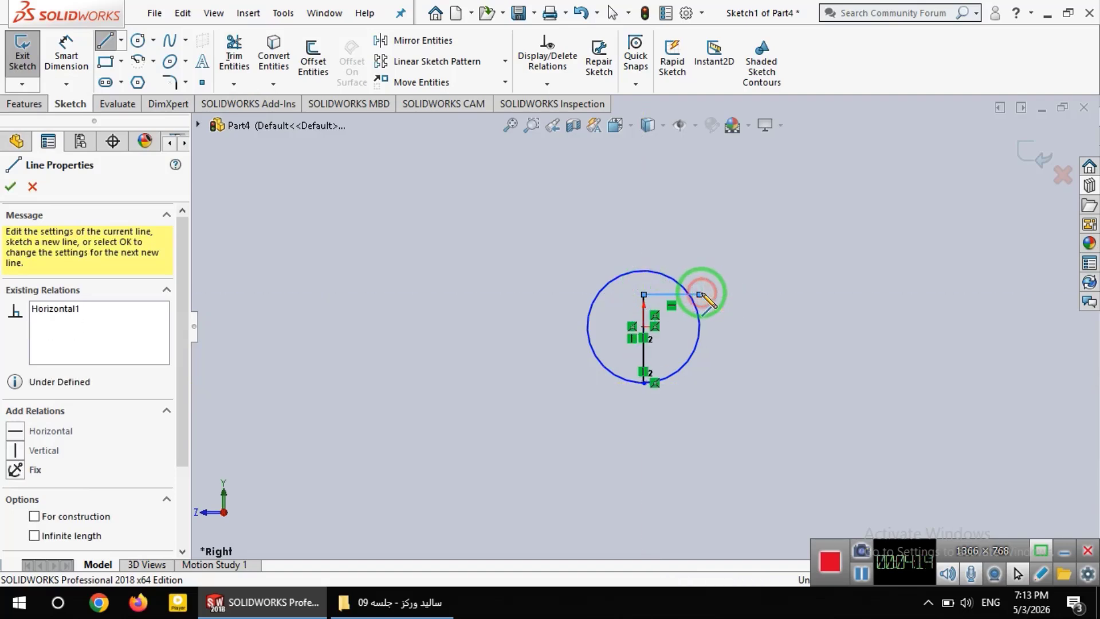
left_click(700, 327)
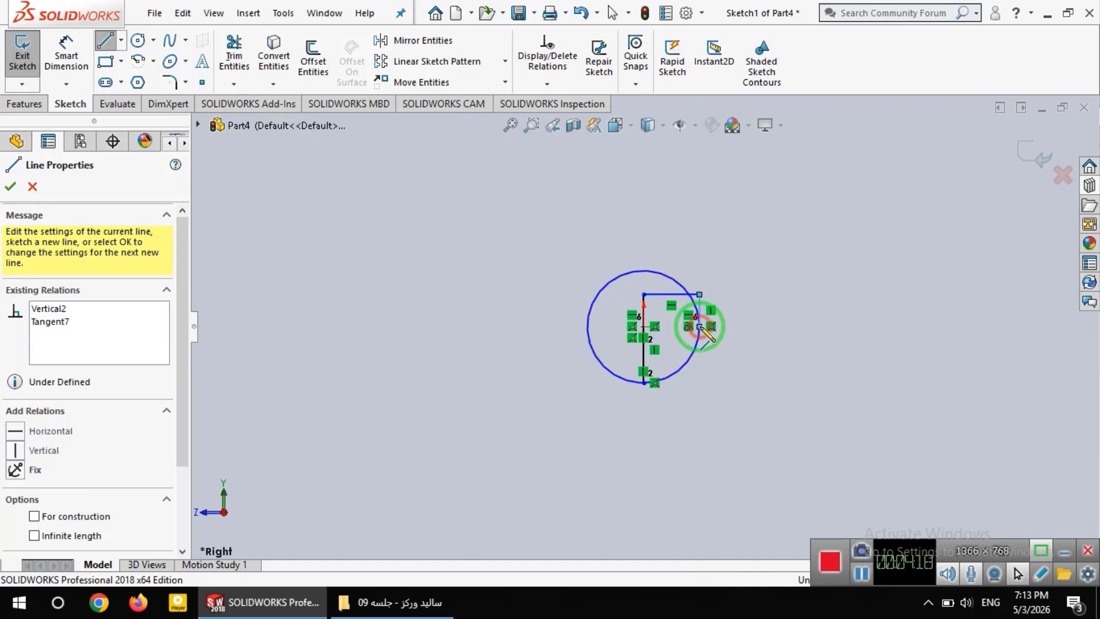
left_click(644, 295)
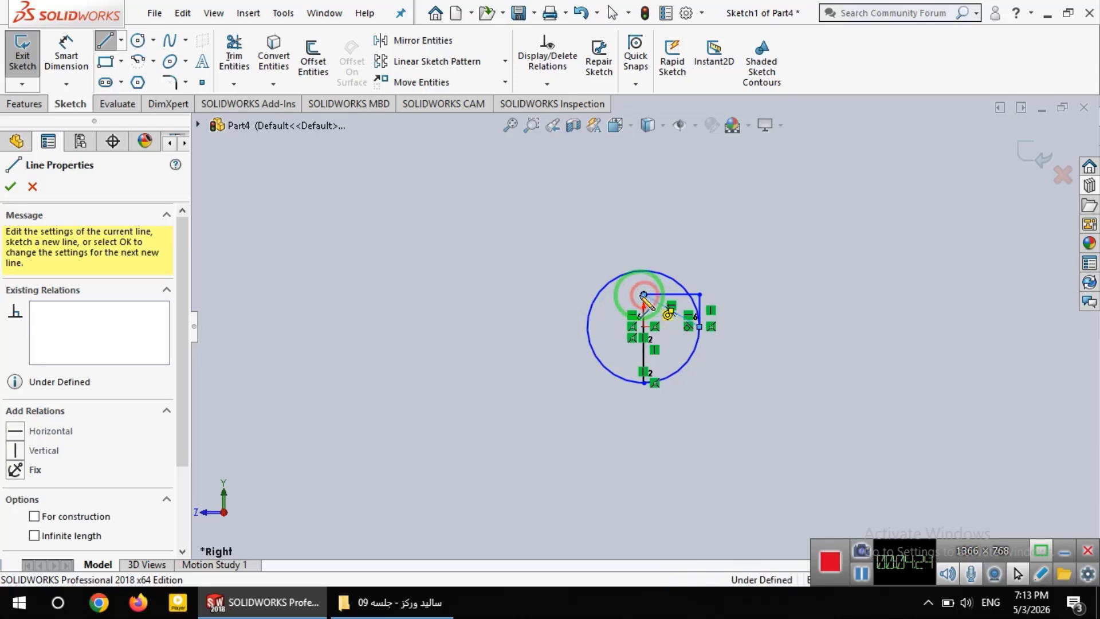
left_click(585, 295)
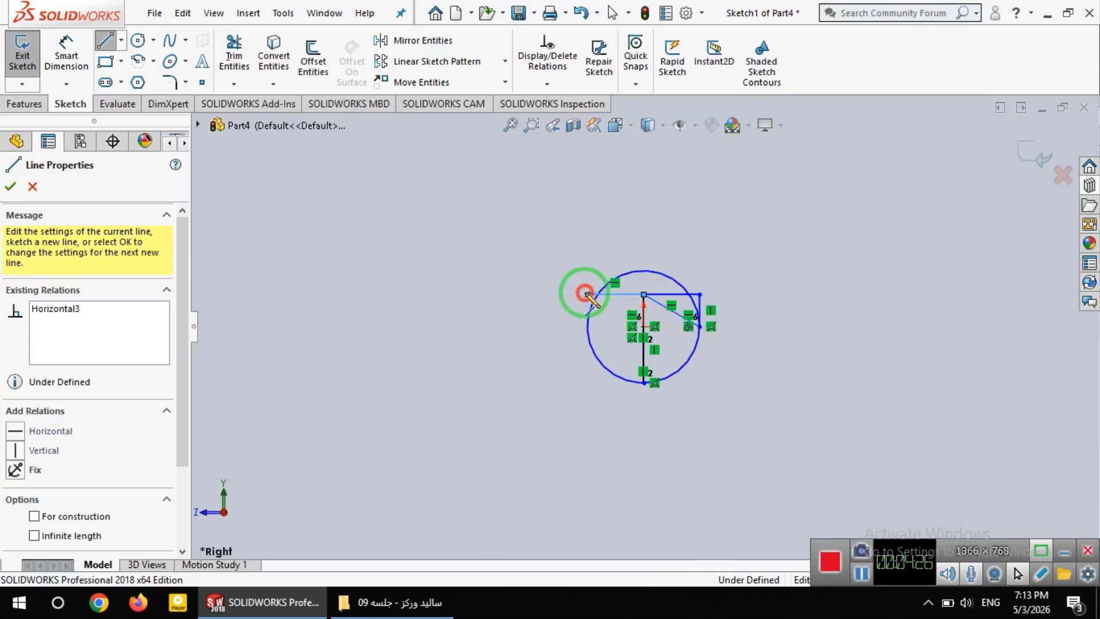
left_click(587, 326)
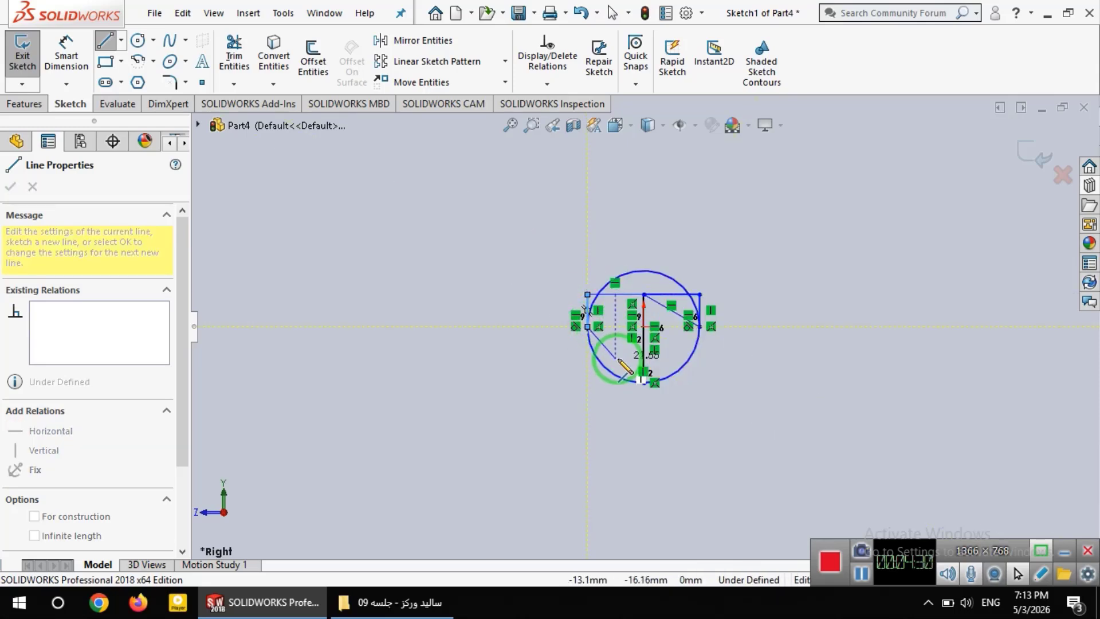
key("Escape")
key("Escape")
- Delete the stray diagonal line and the 45 mm vertical helper line from the sketch
left_click(674, 315)
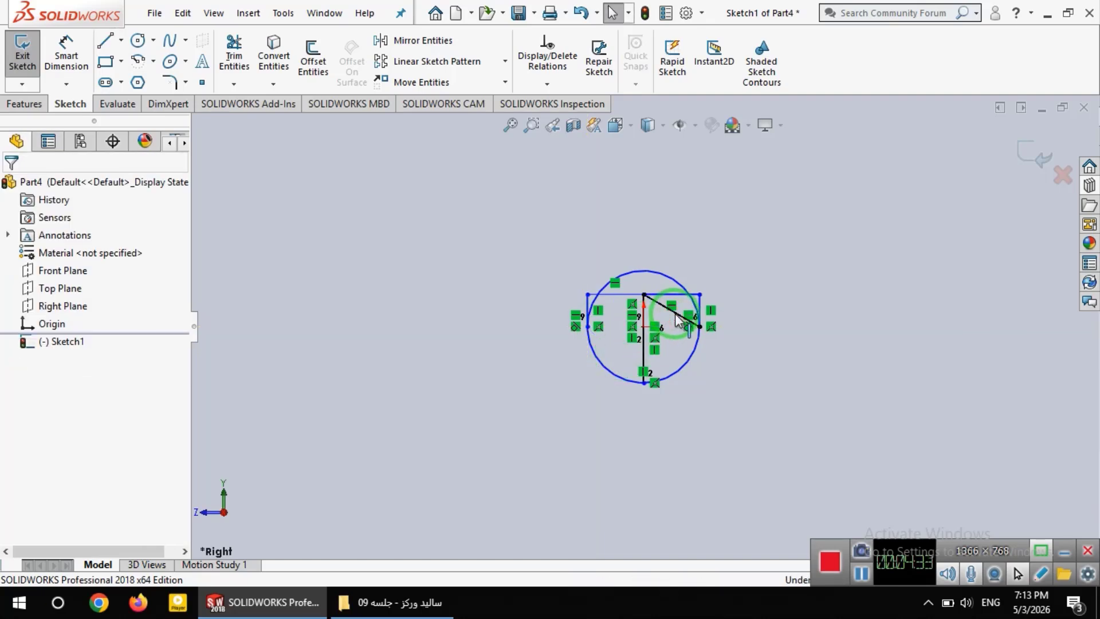
key("Delete")
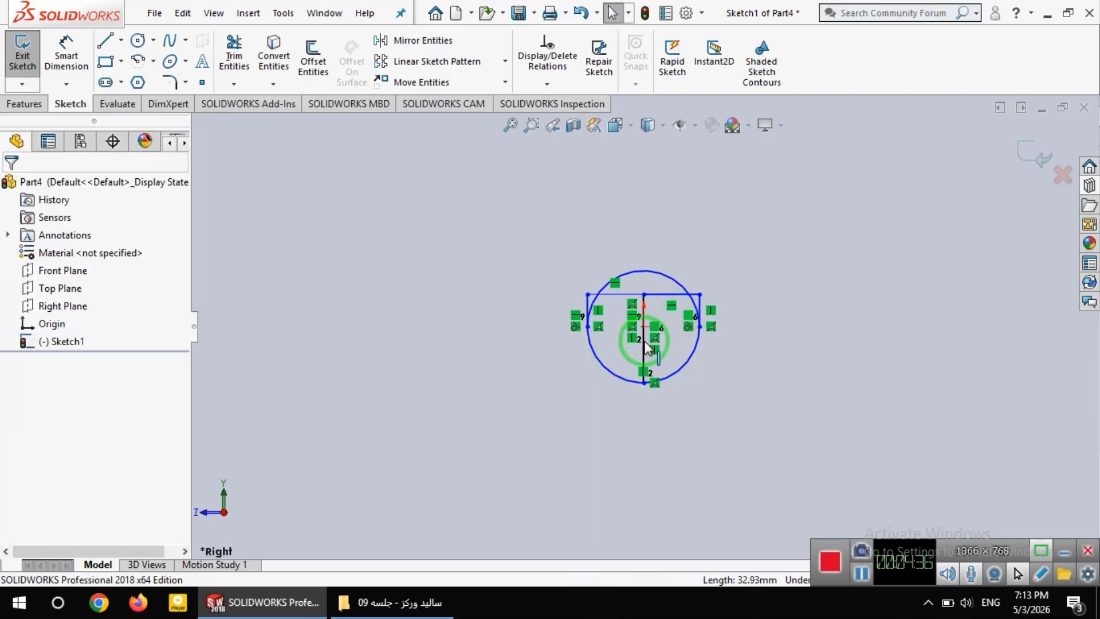
left_click(645, 342)
key("Delete")
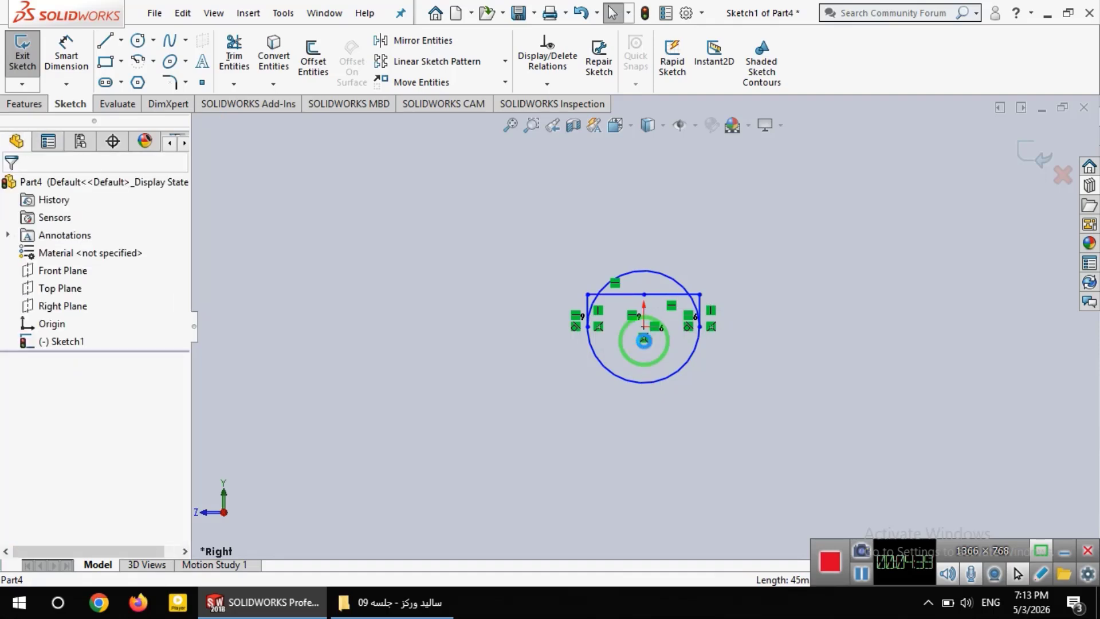
- Trim the circle's arc above the horizontal line and both leftover arcs inside the corners to leave a closed U-shaped profile
left_click(510, 124)
left_click(234, 58)
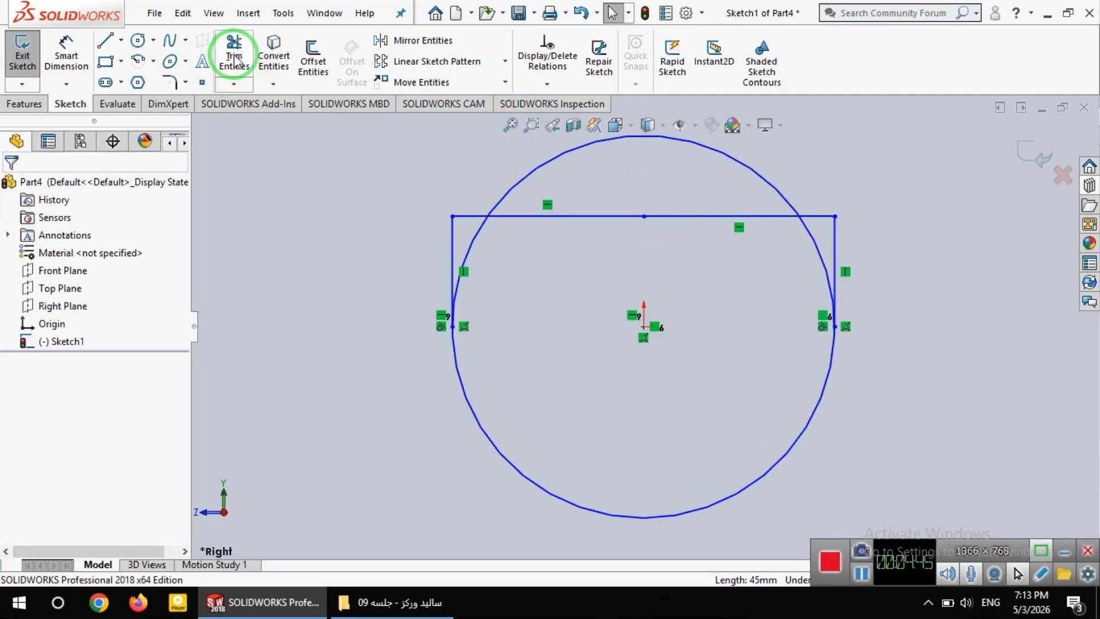
left_click(581, 151)
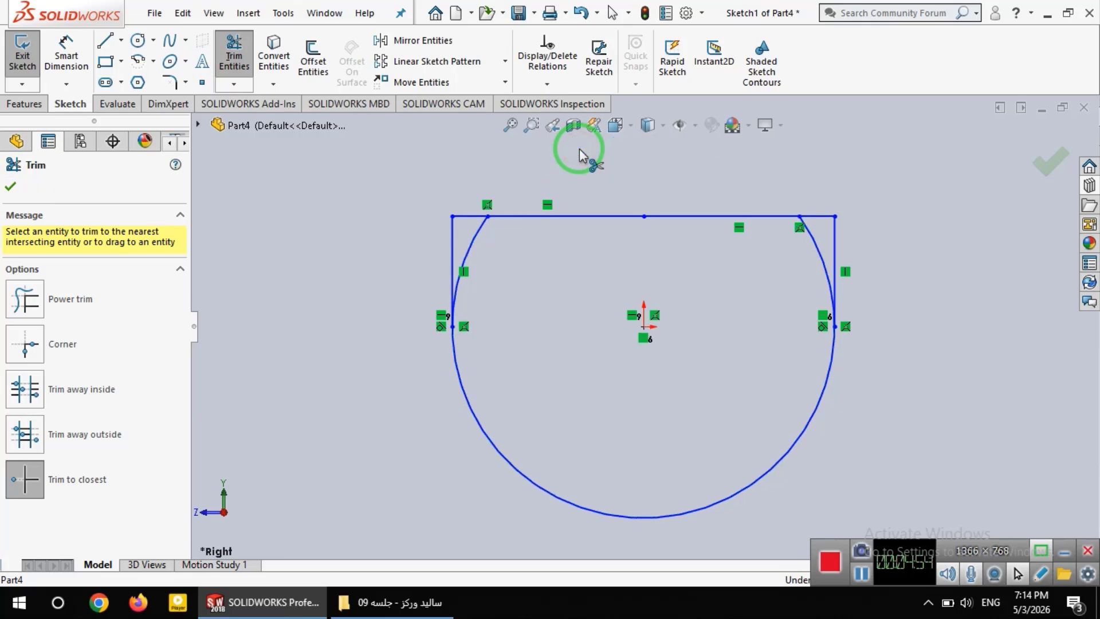
left_click(815, 245)
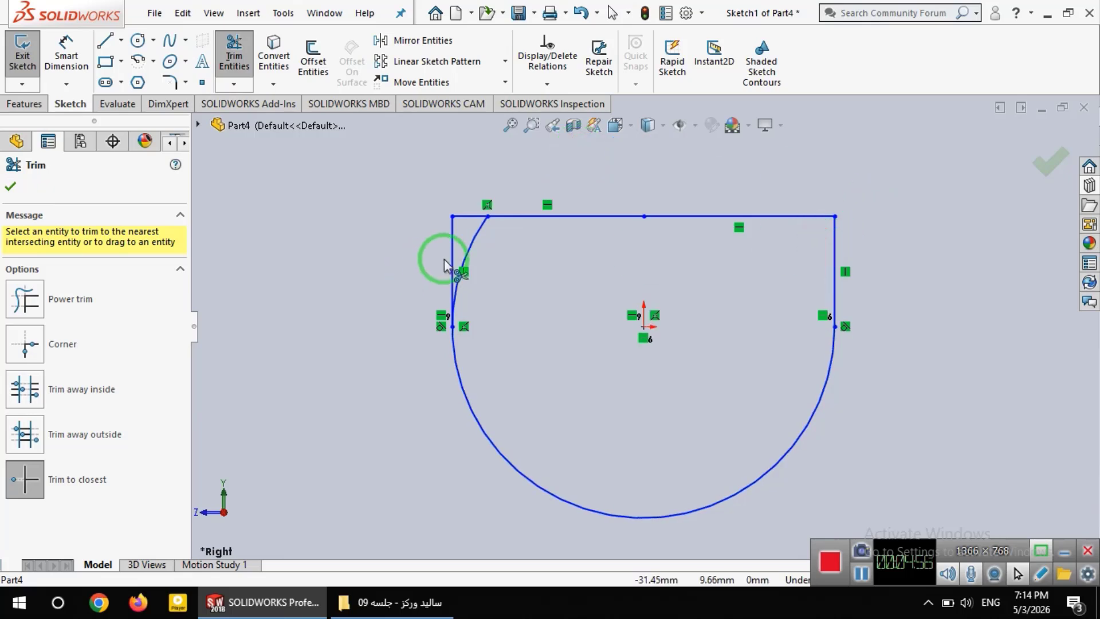
left_click(474, 238)
left_click(1040, 154)
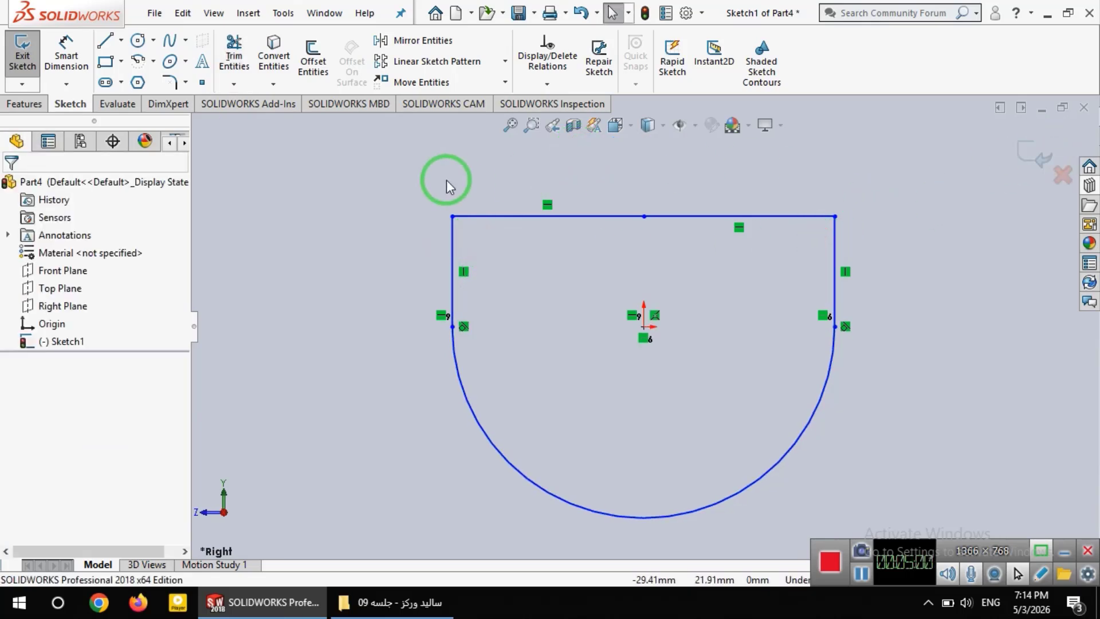
- Extrude the U-shaped profile as a blind boss 67 mm deep
left_click(21, 105)
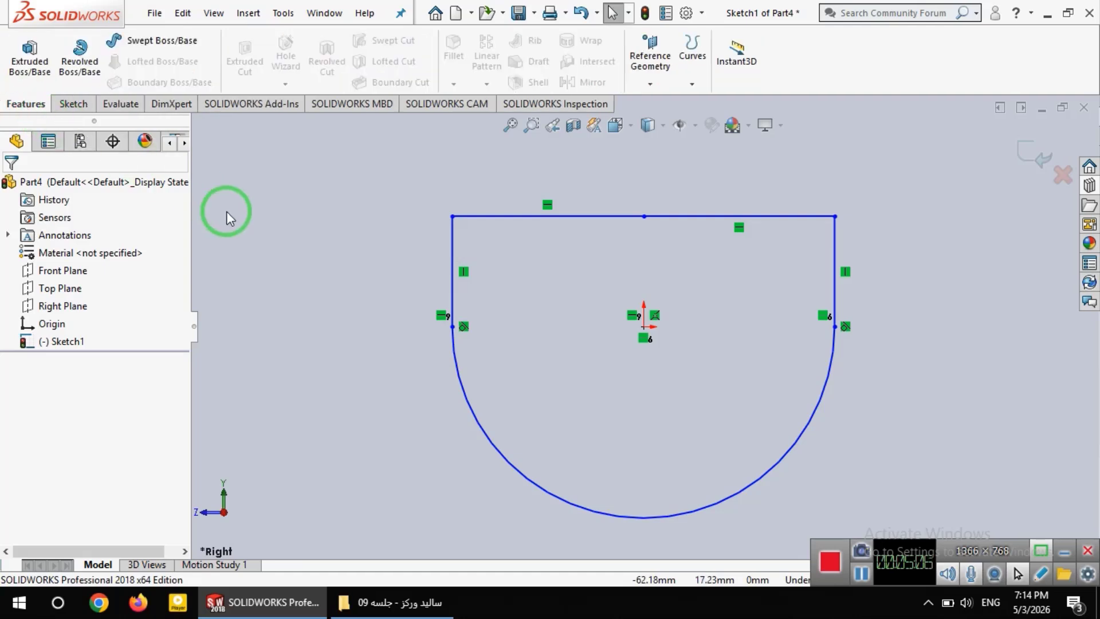
left_click(50, 74)
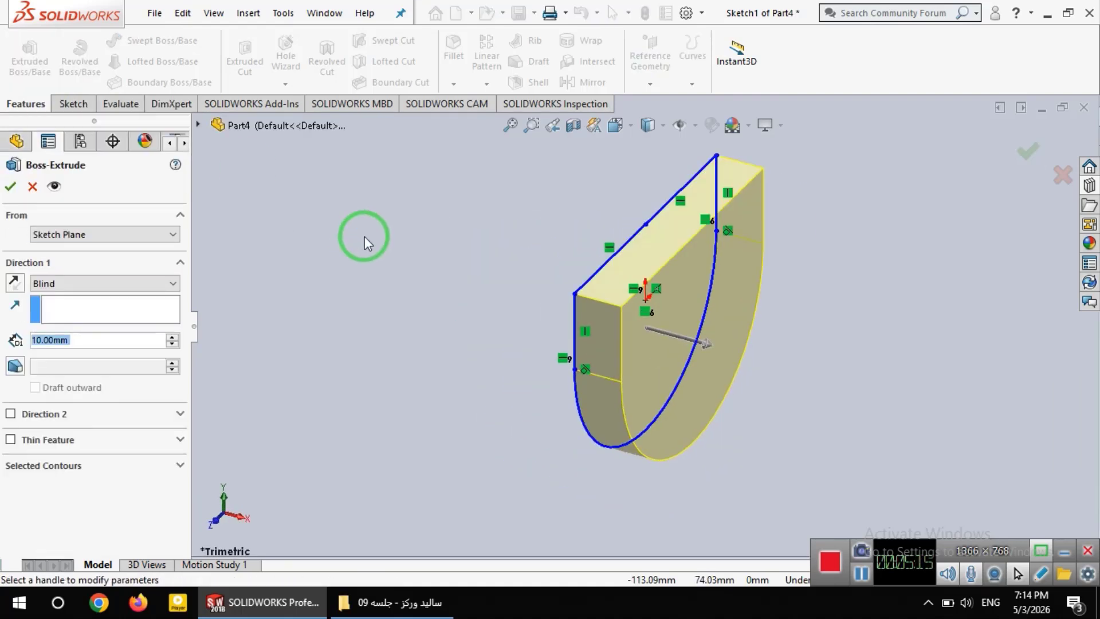
type("67")
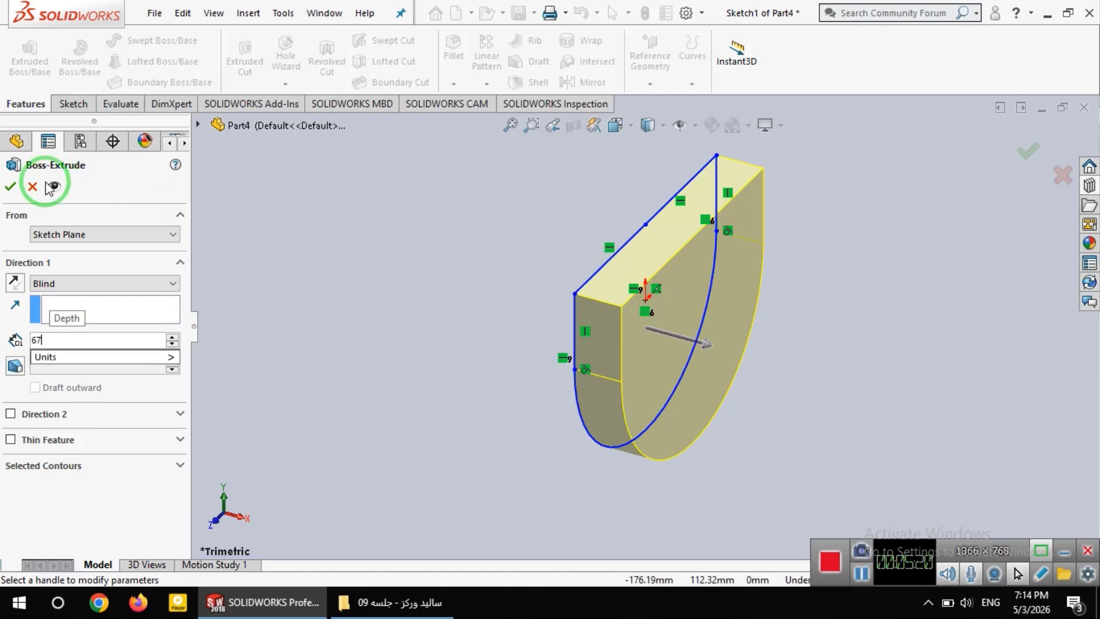
key("Return")
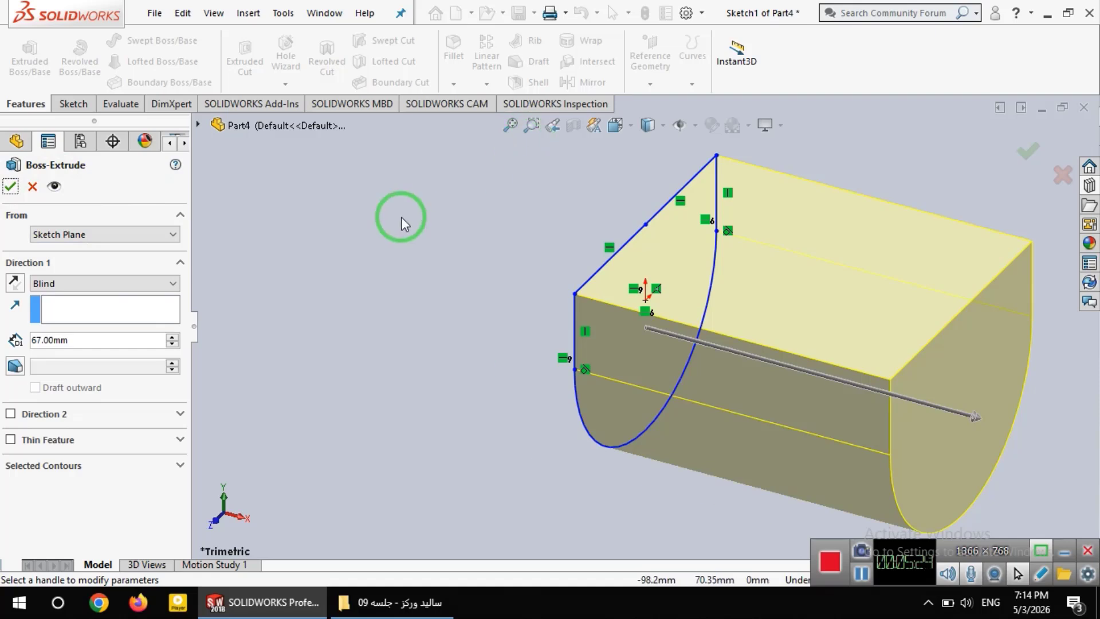
left_click(10, 186)
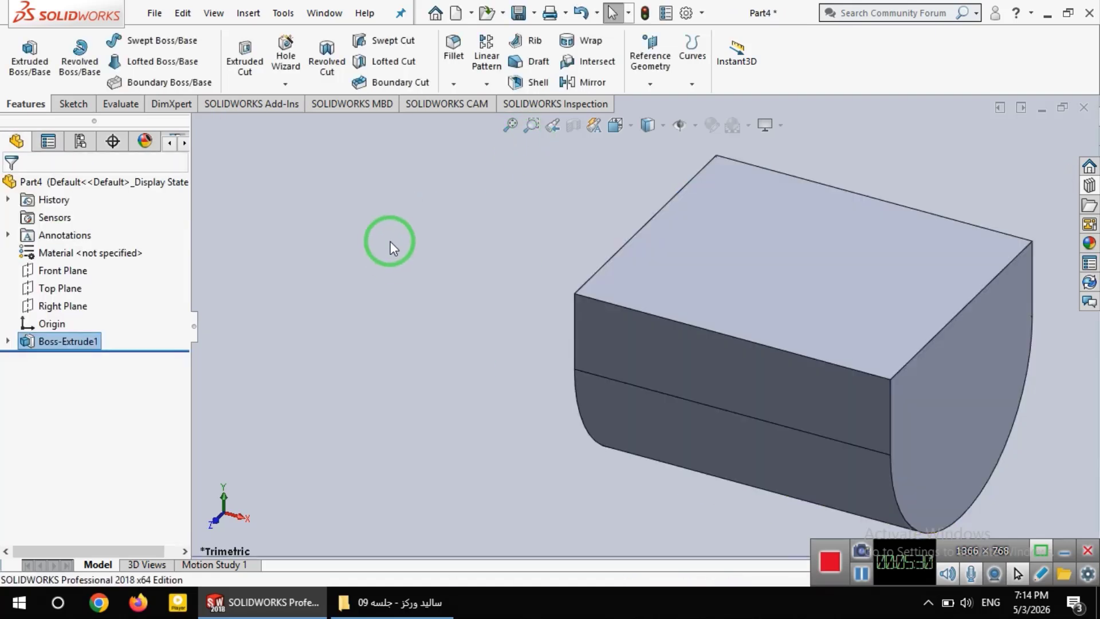
- Shell the body to a 3 mm wall thickness, removing the flat top face and the front U-shaped end face
left_click(524, 81)
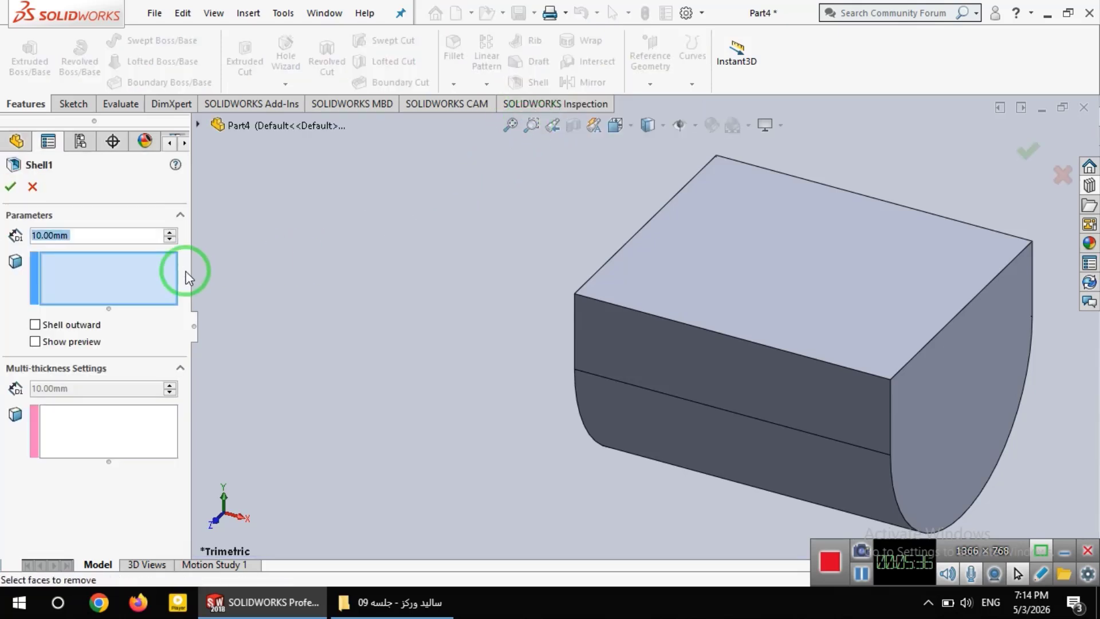
type("3")
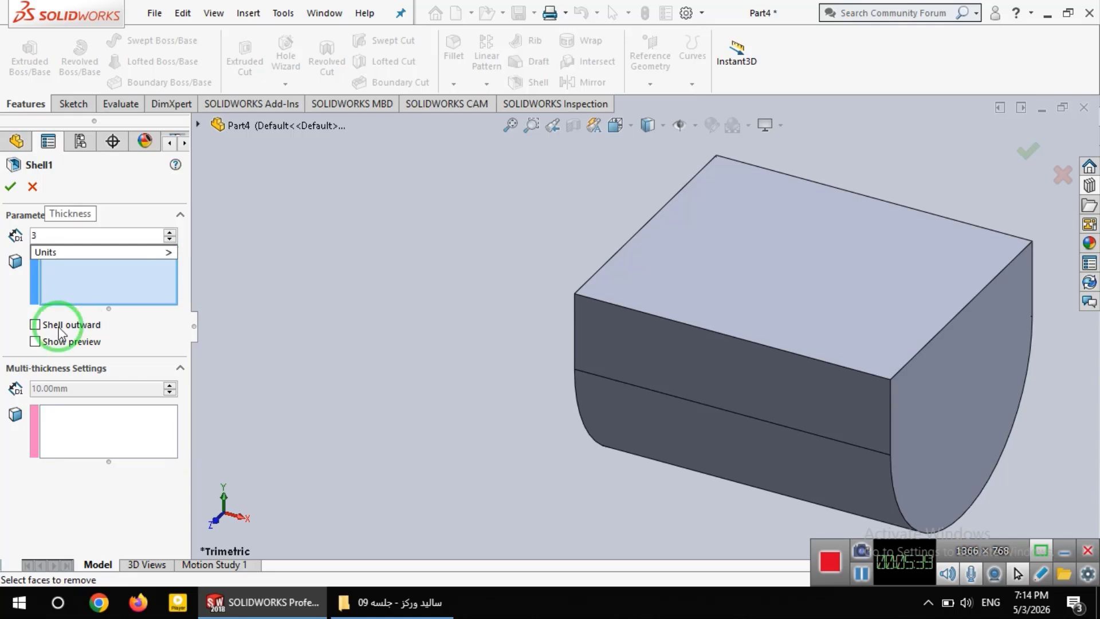
key("Tab")
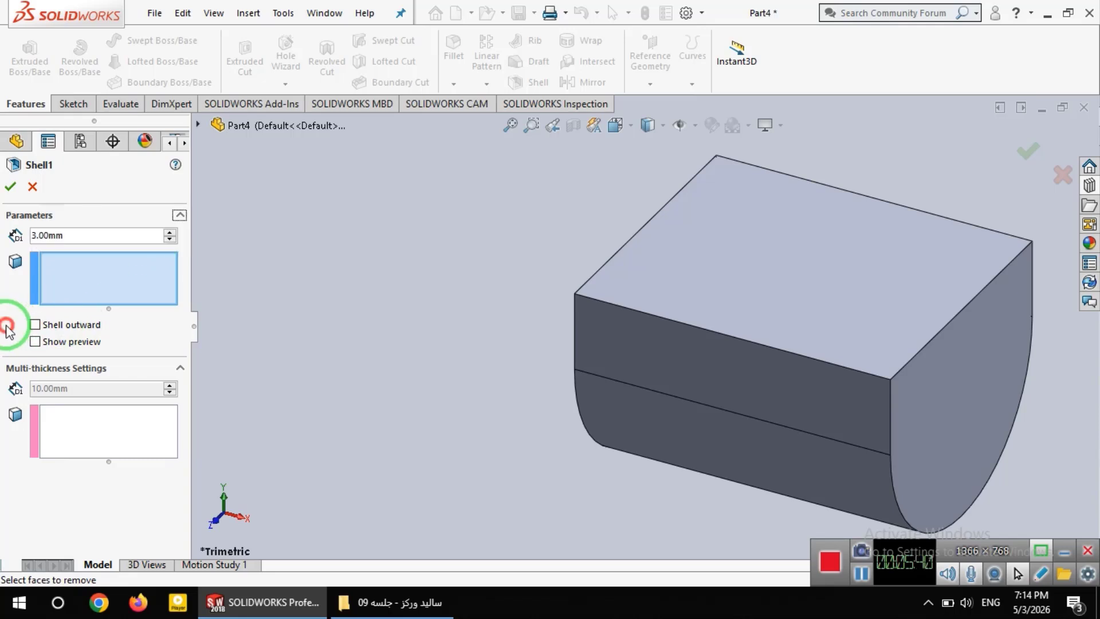
left_click(809, 279)
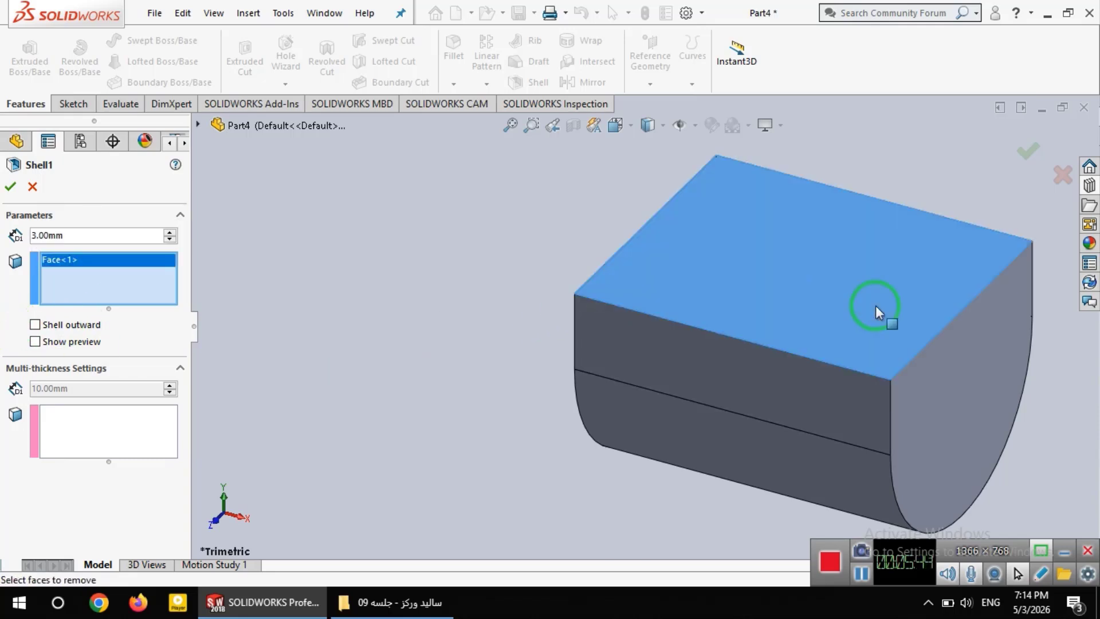
left_click(946, 373)
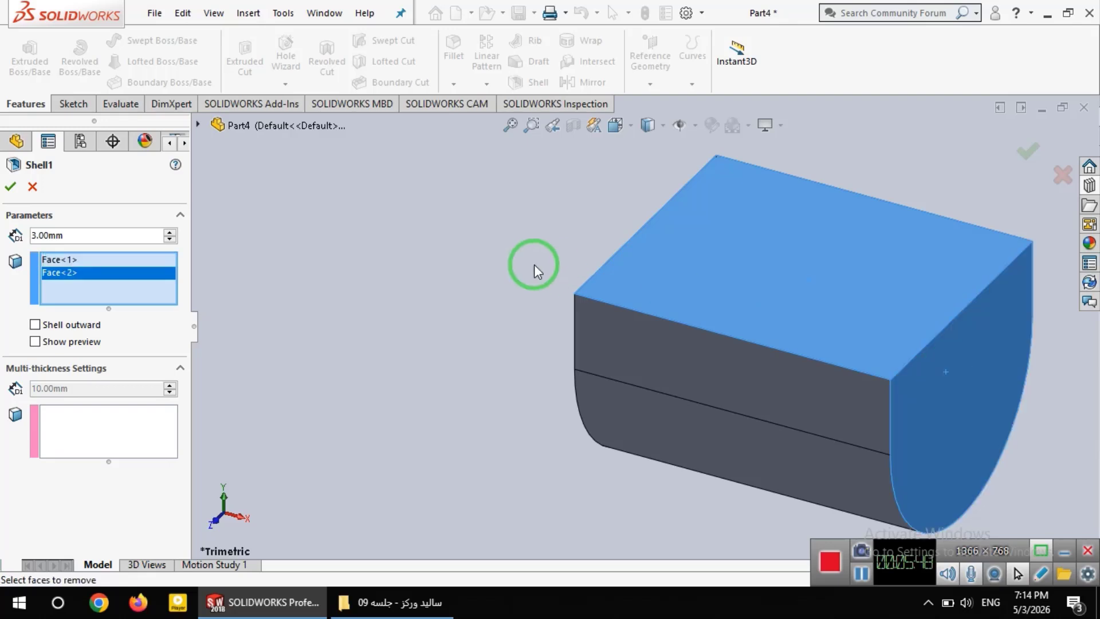
left_click(7, 187)
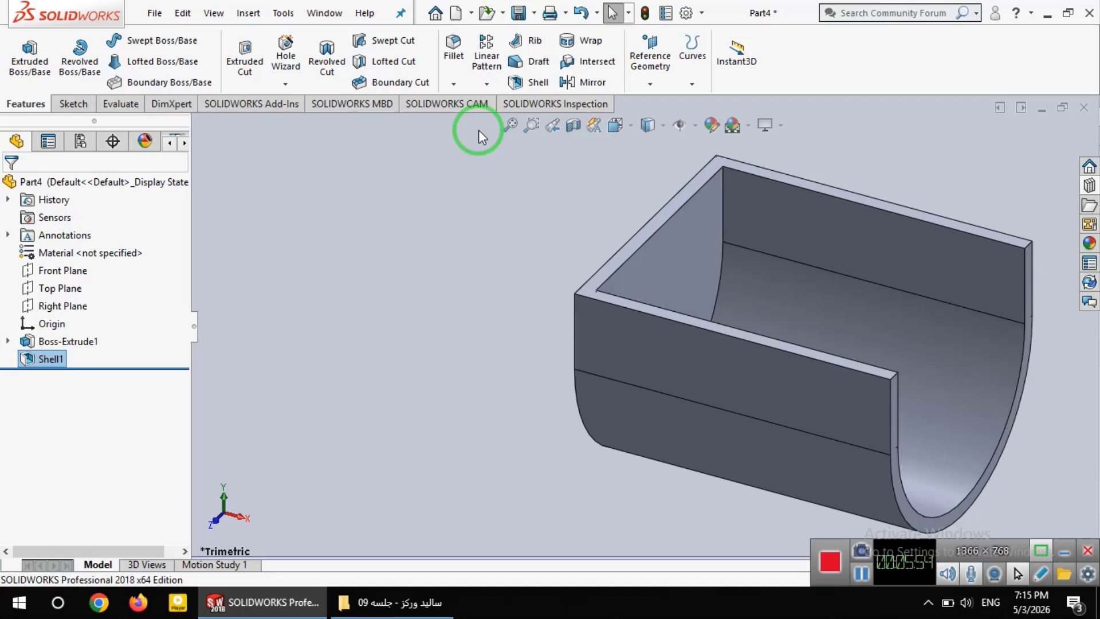
- Start a sketch on the trough's top rim face, consult the flange dimensions in 04.jpg in File Explorer, and return to SOLIDWORKS
left_click(603, 273)
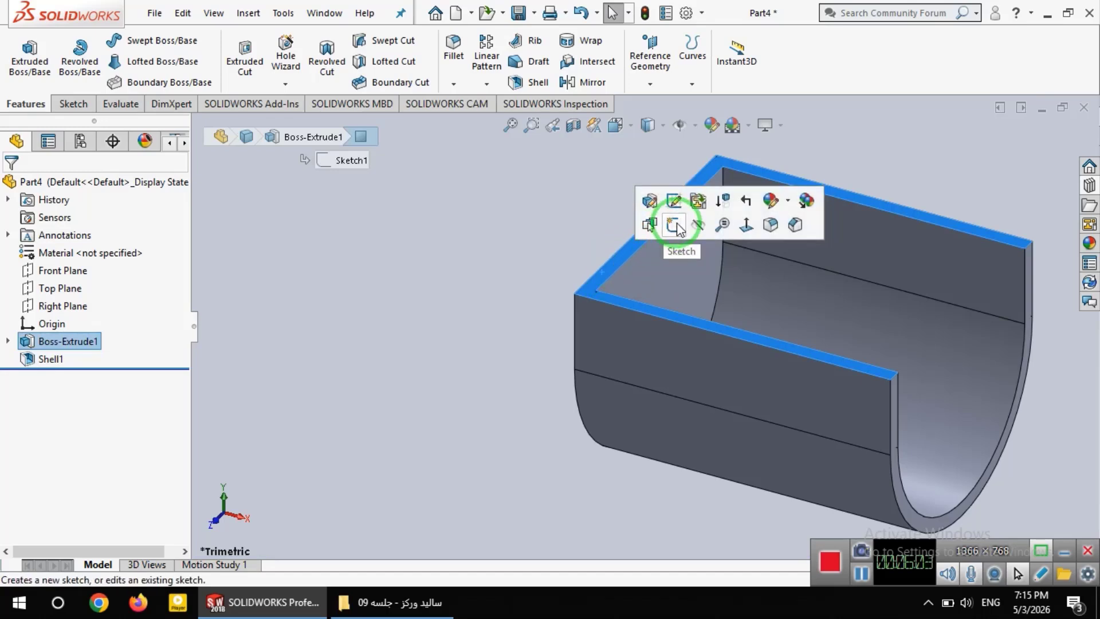
left_click(675, 226)
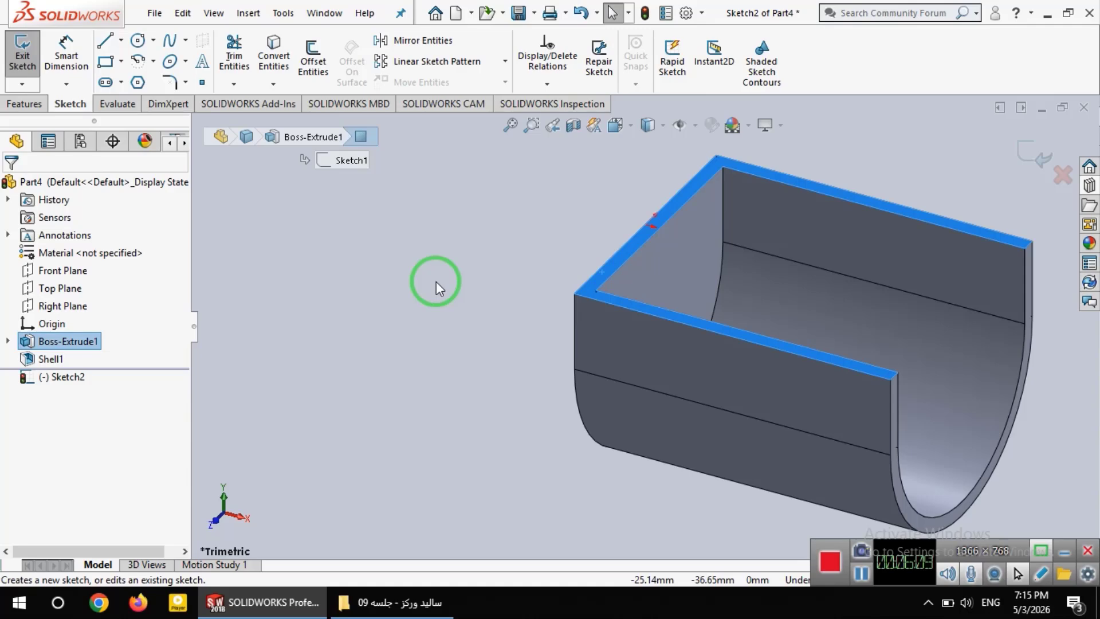
left_click(395, 602)
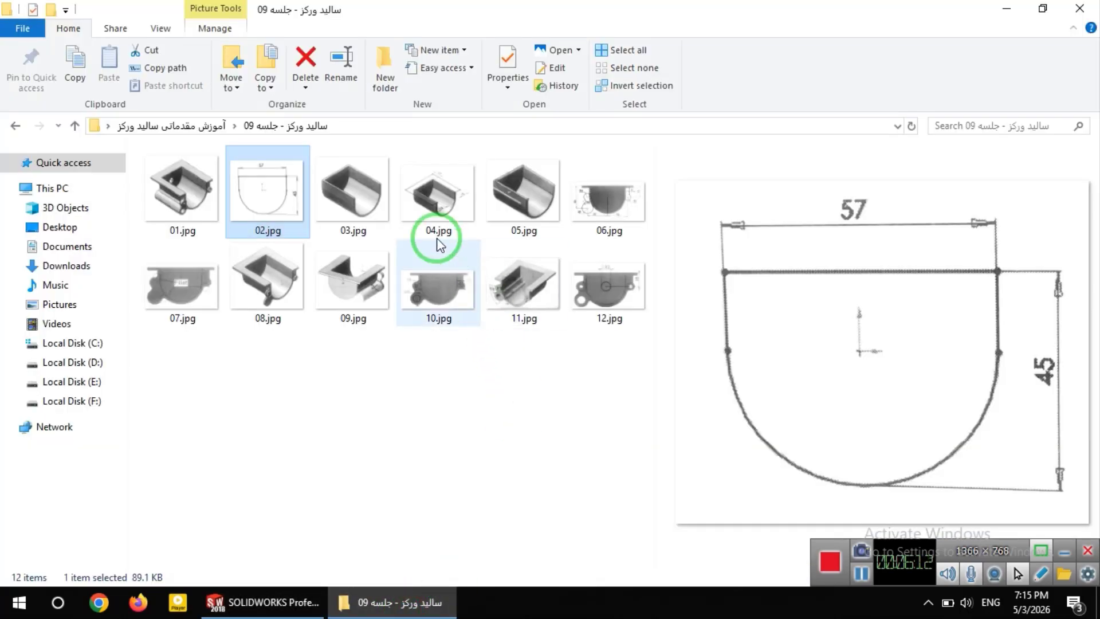
left_click(369, 179)
left_click(433, 189)
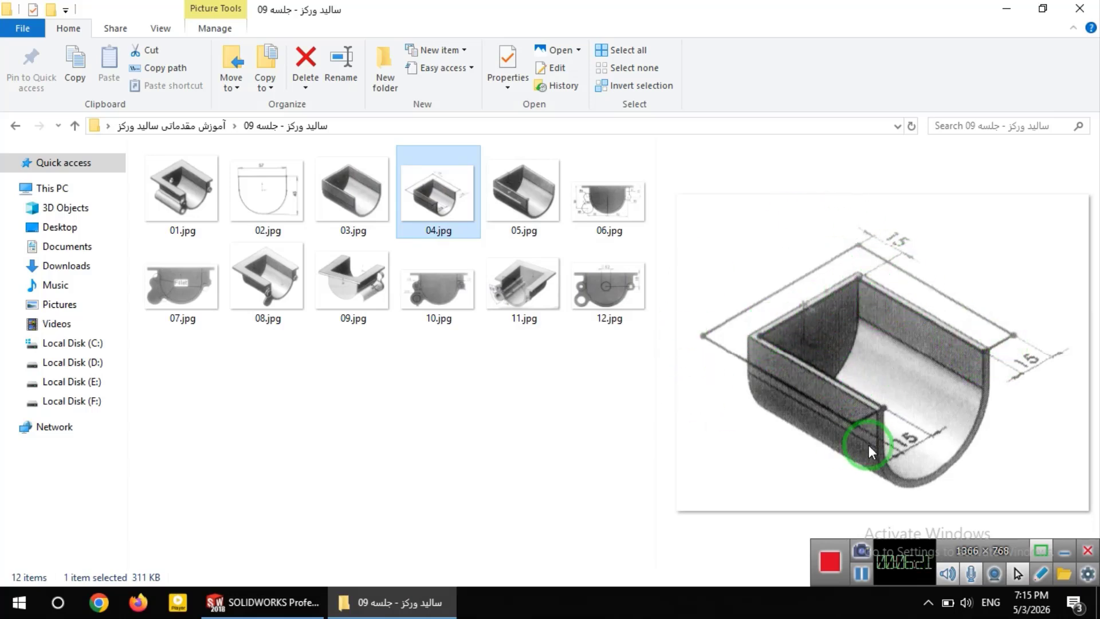
left_click(274, 602)
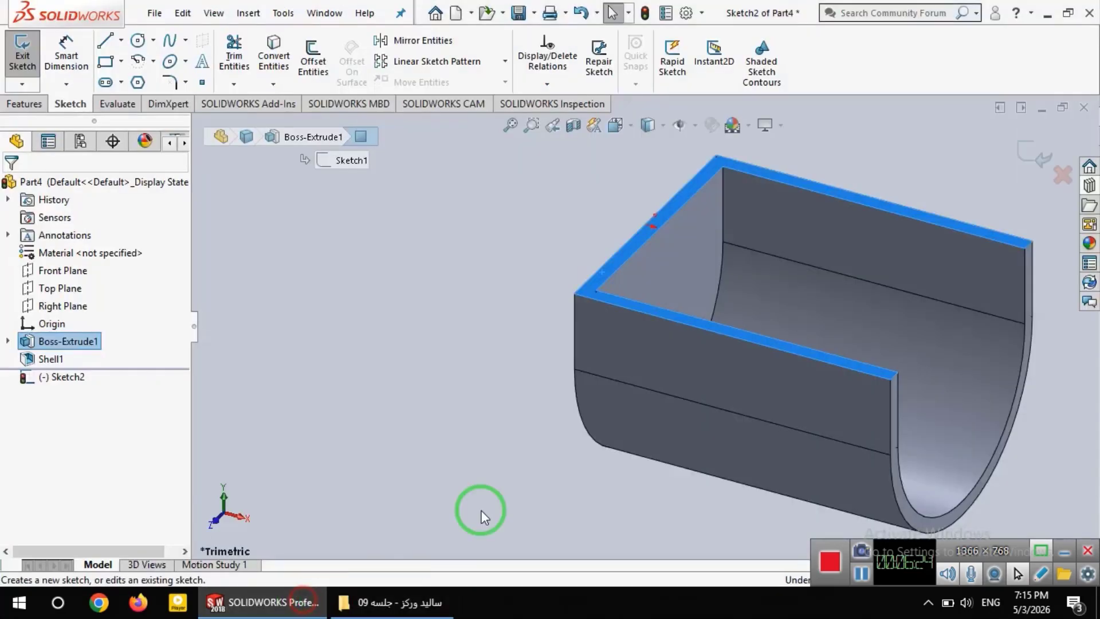
- Convert the rim's three inner edges, two long sides and the closed end, into sketch lines
left_click(772, 180)
left_click(274, 57)
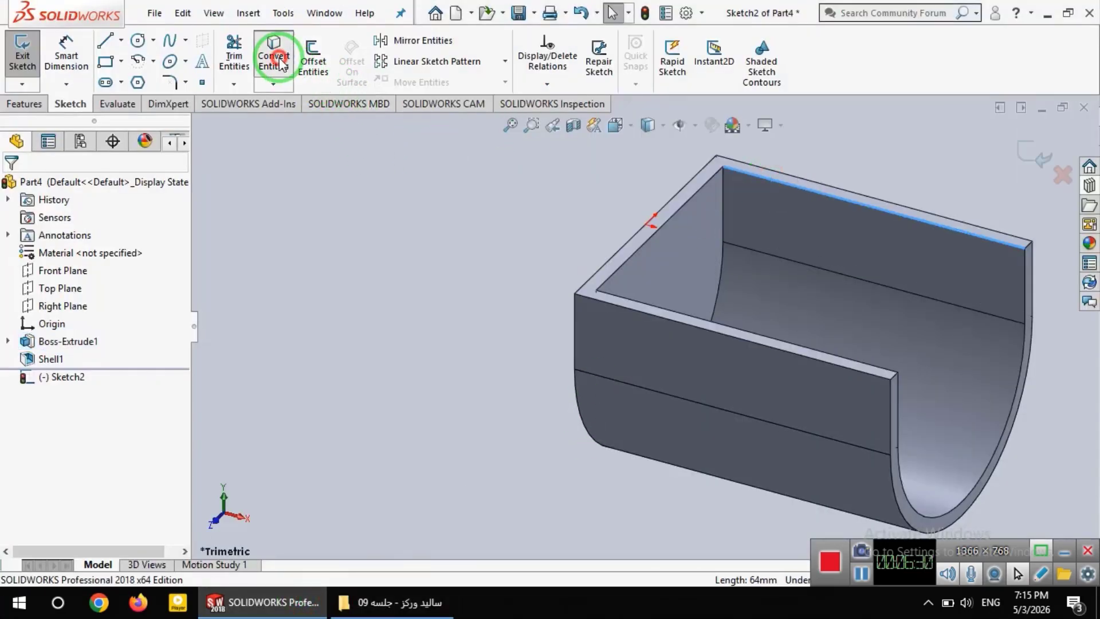
left_click(686, 204)
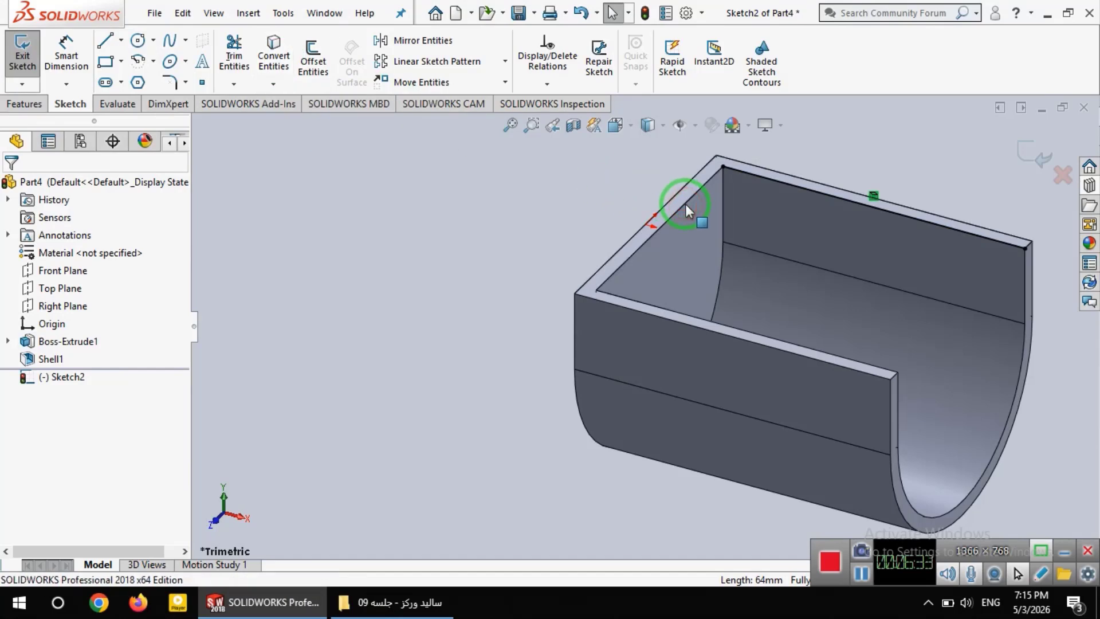
left_click(269, 46)
left_click(640, 304)
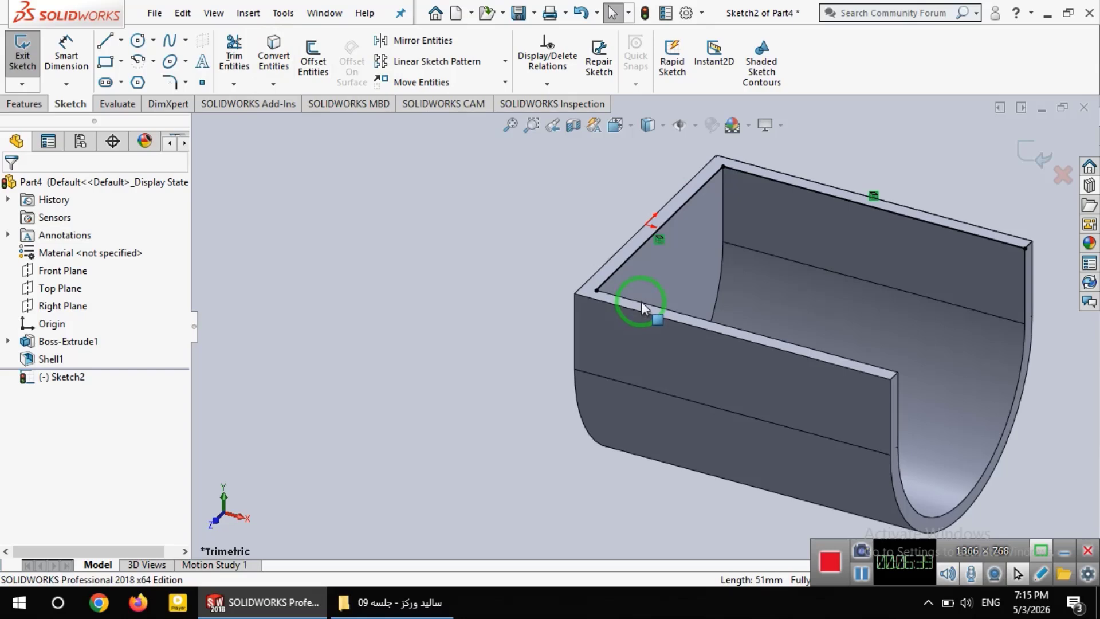
left_click(637, 302)
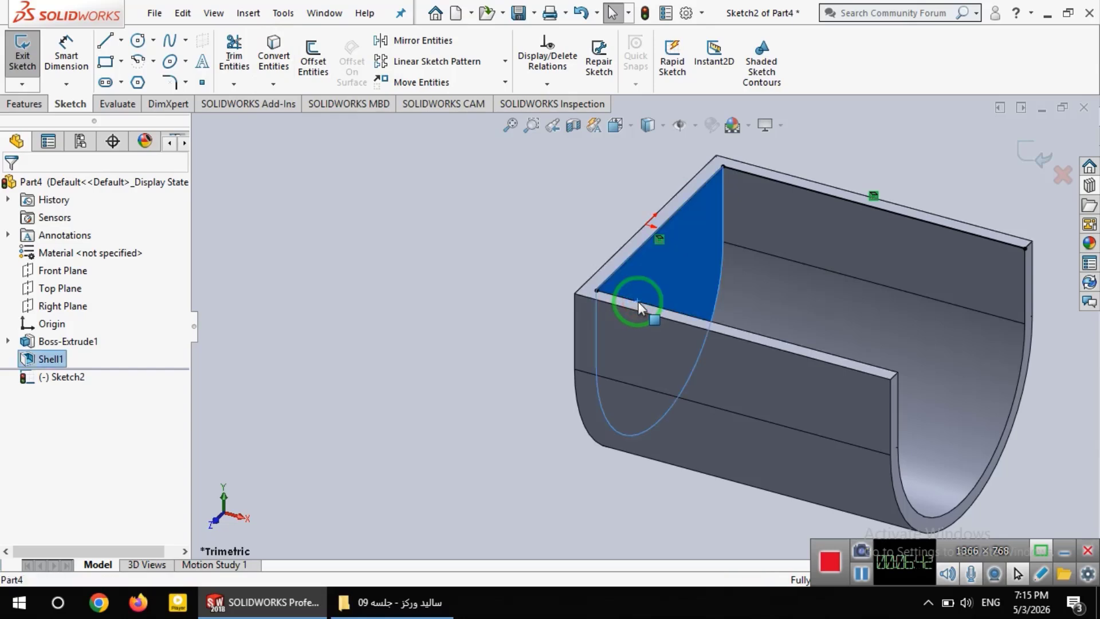
left_click(672, 312)
left_click(276, 50)
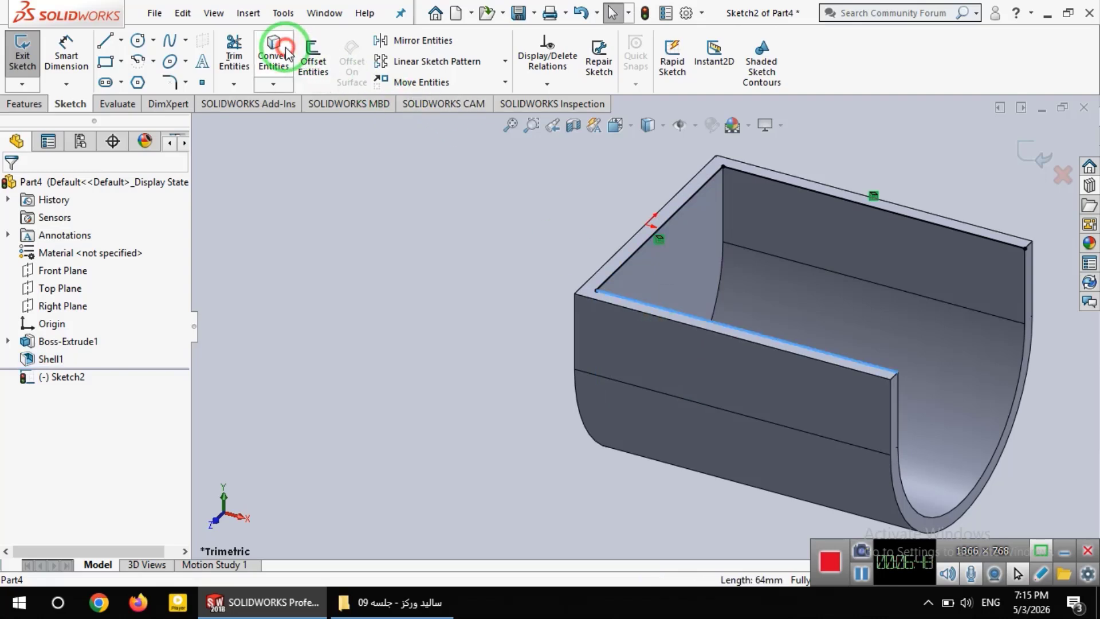
- Offset the chain of three converted lines outward by 15 mm
left_click(313, 60)
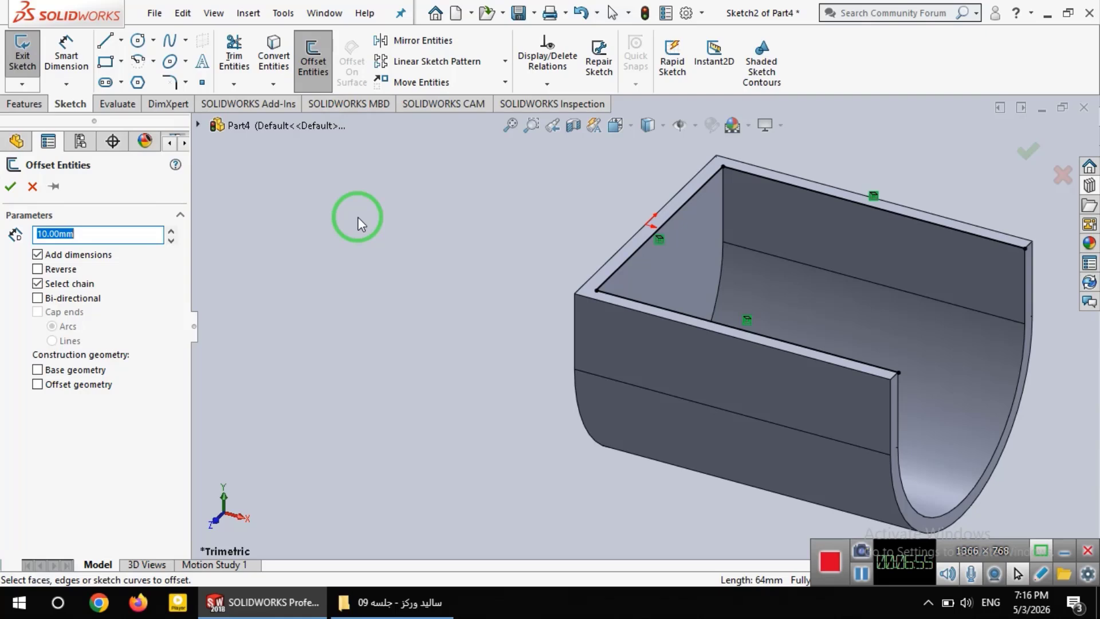
type("15")
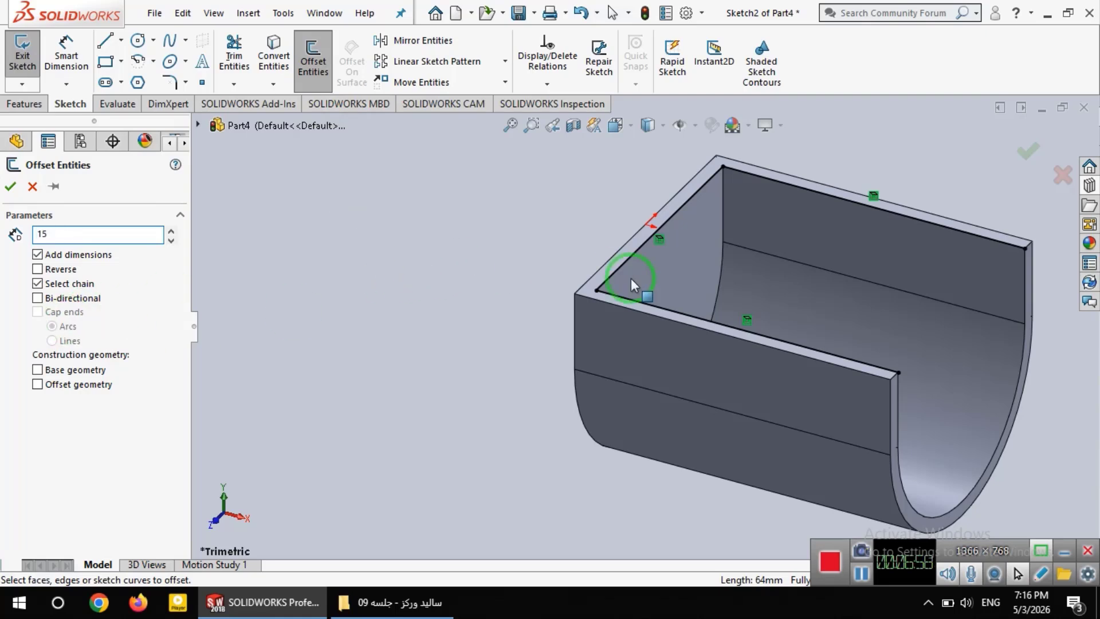
left_click(616, 269)
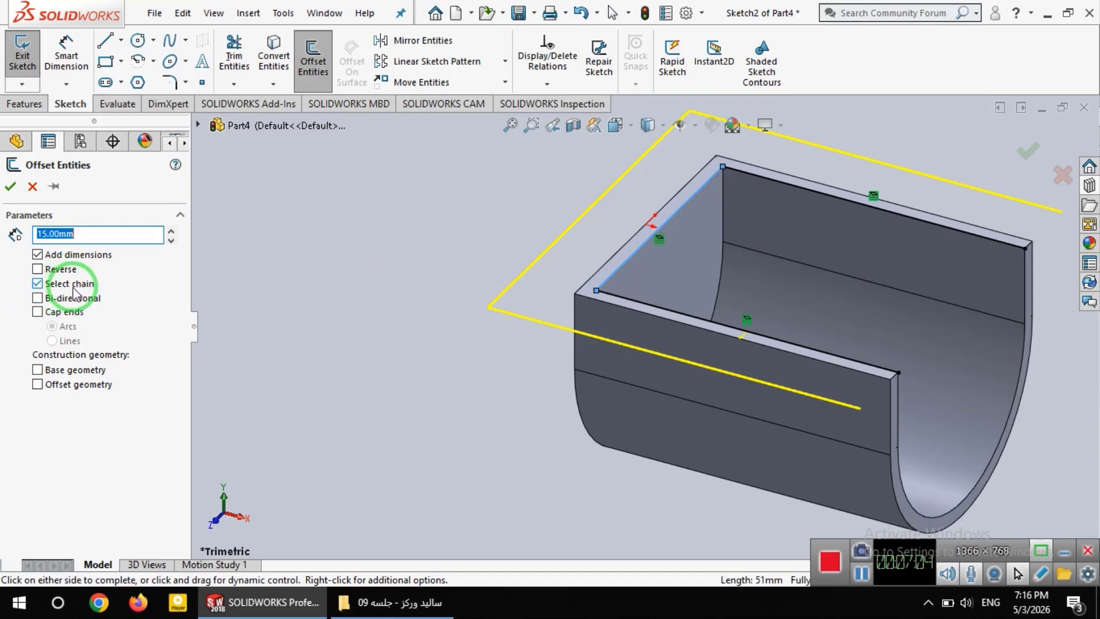
left_click(10, 186)
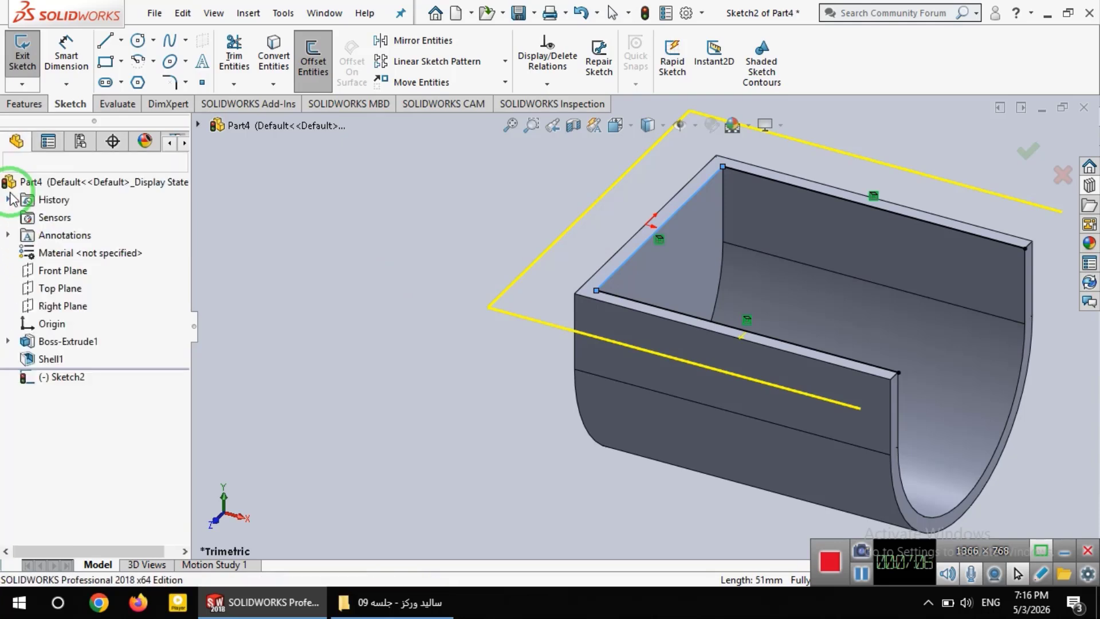
- In the top view, close both open ends of the flange outline with vertical lines joining the inner and outer line endpoints
left_click(630, 125)
left_click(706, 220)
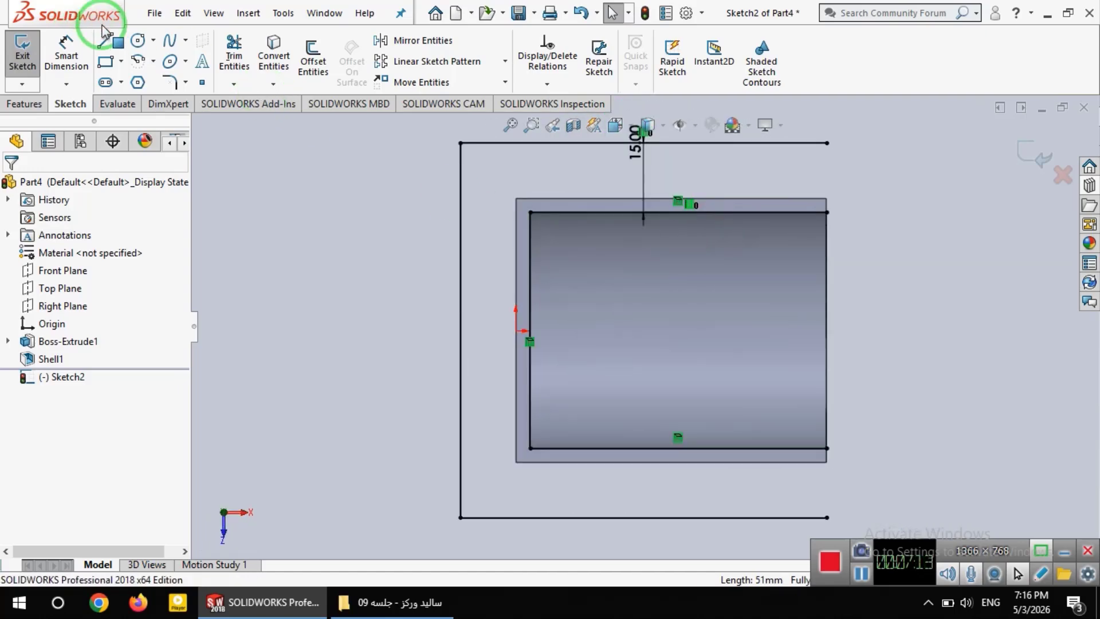
left_click(106, 43)
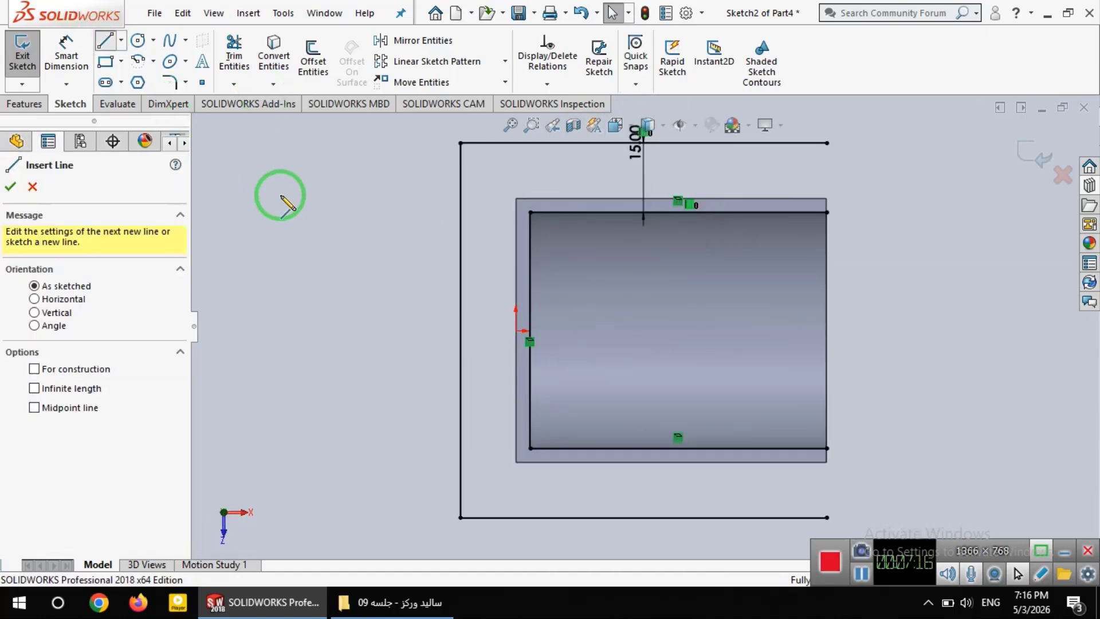
left_click(827, 143)
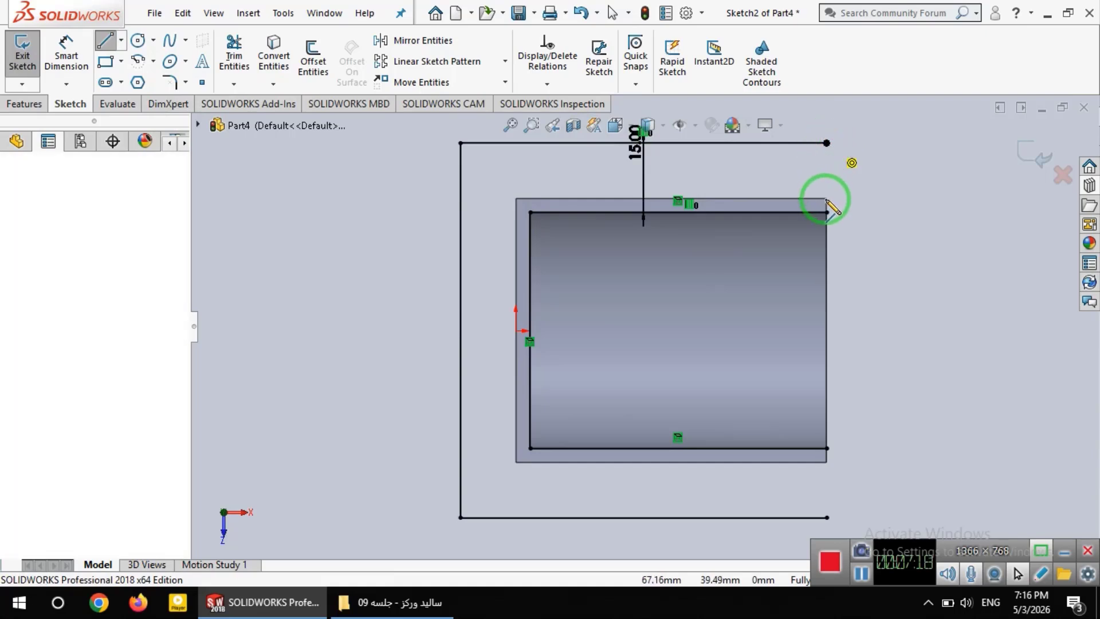
left_click(827, 212)
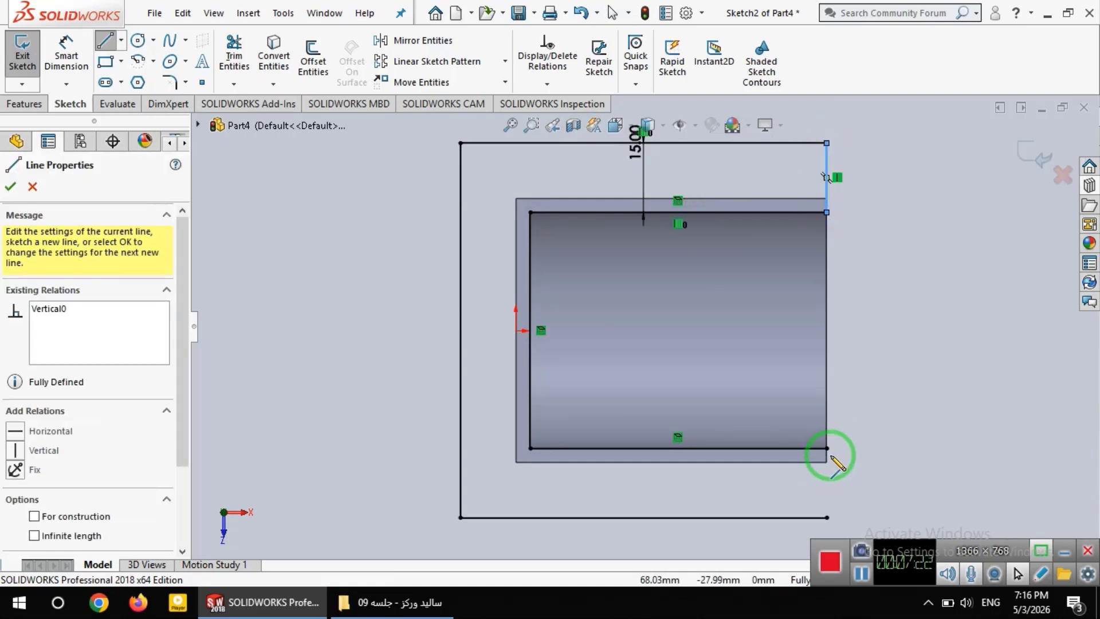
double_click(827, 517)
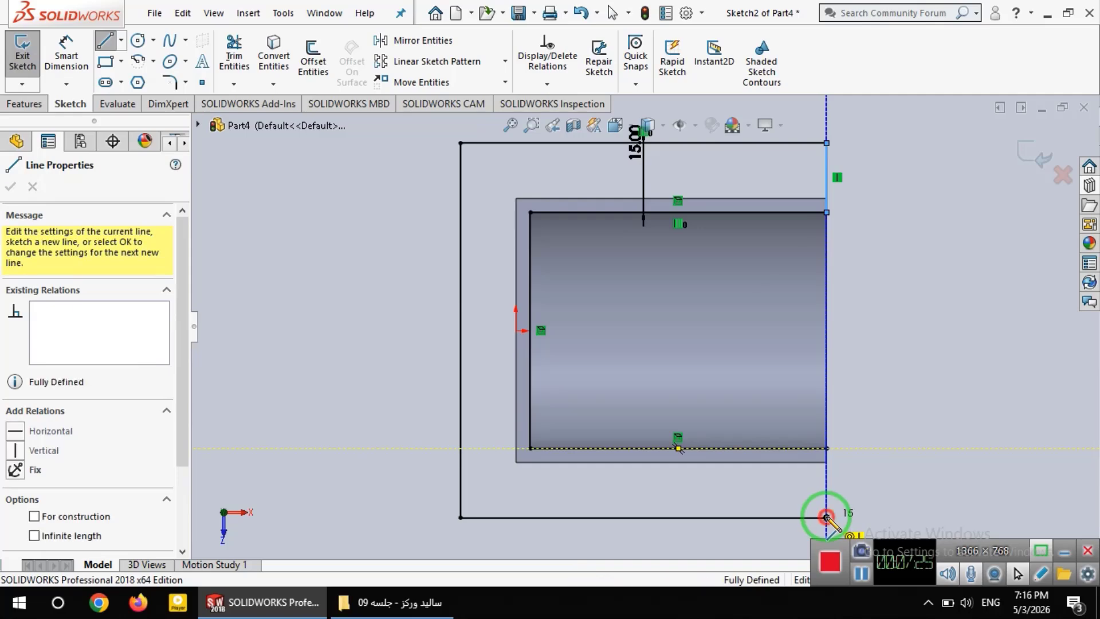
left_click(616, 126)
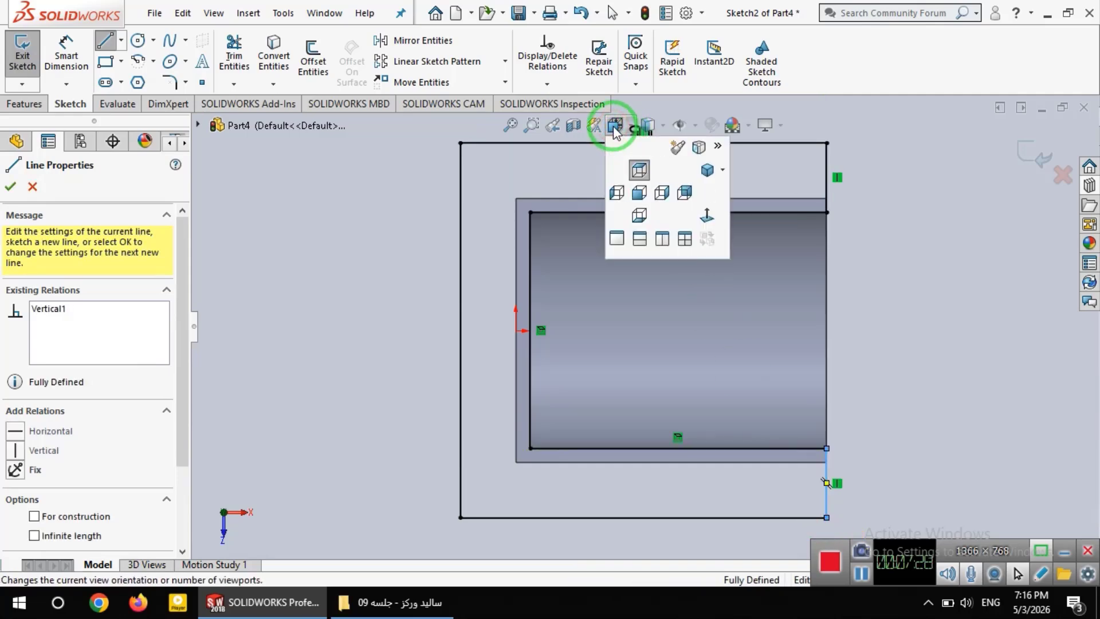
- Extrude the flange outline 3 mm downward from the rim, merged with the trough body, in the isometric view
left_click(712, 175)
left_click(477, 182)
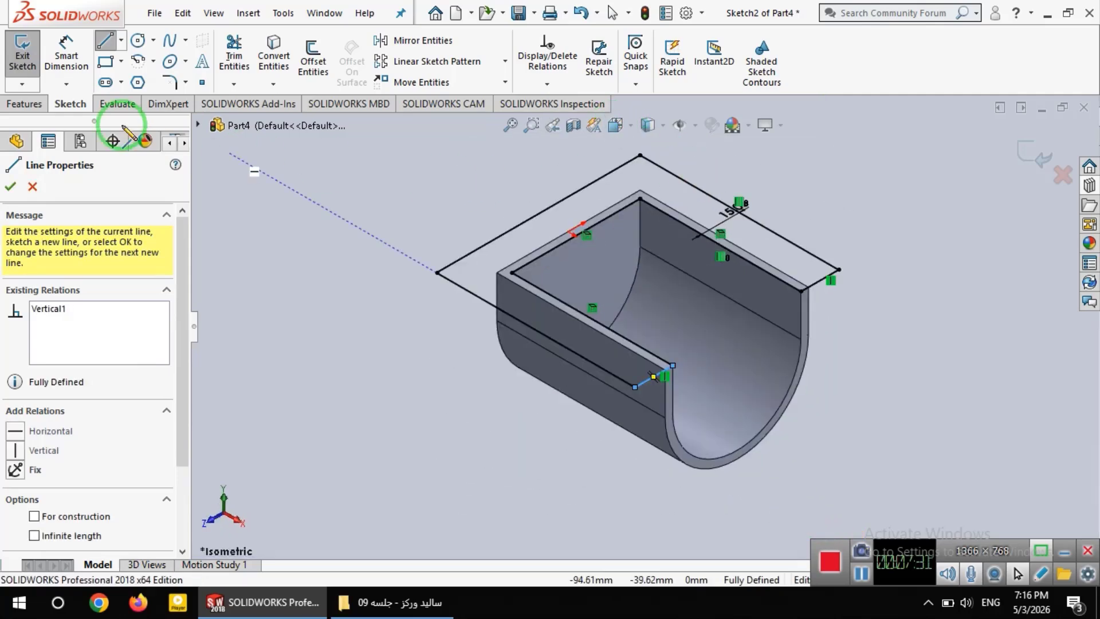
left_click(25, 105)
left_click(27, 60)
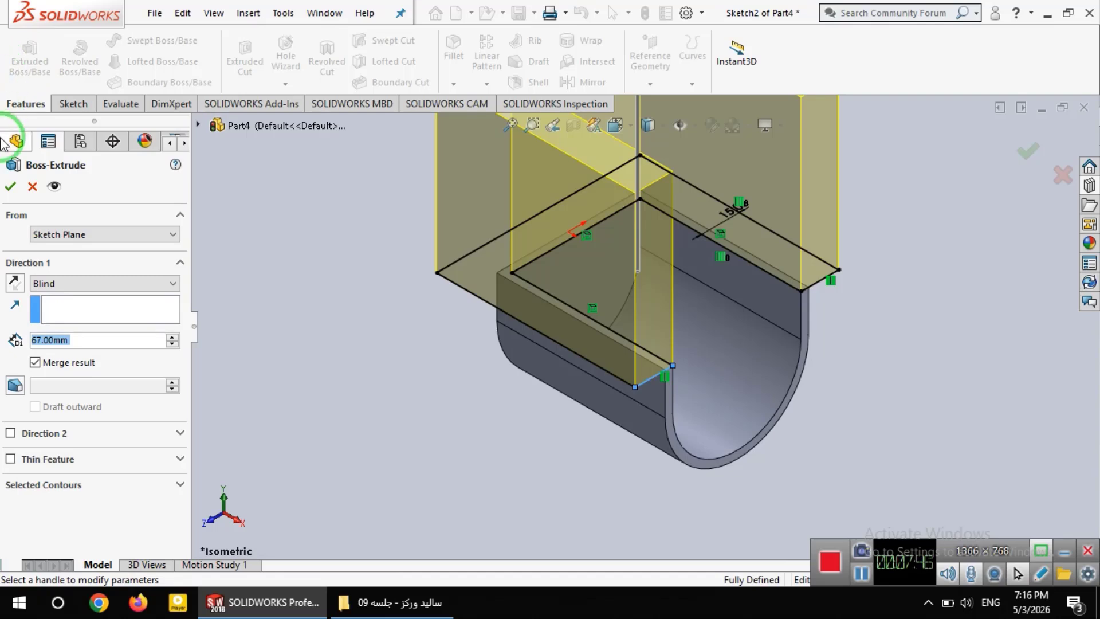
type("3")
left_click(9, 284)
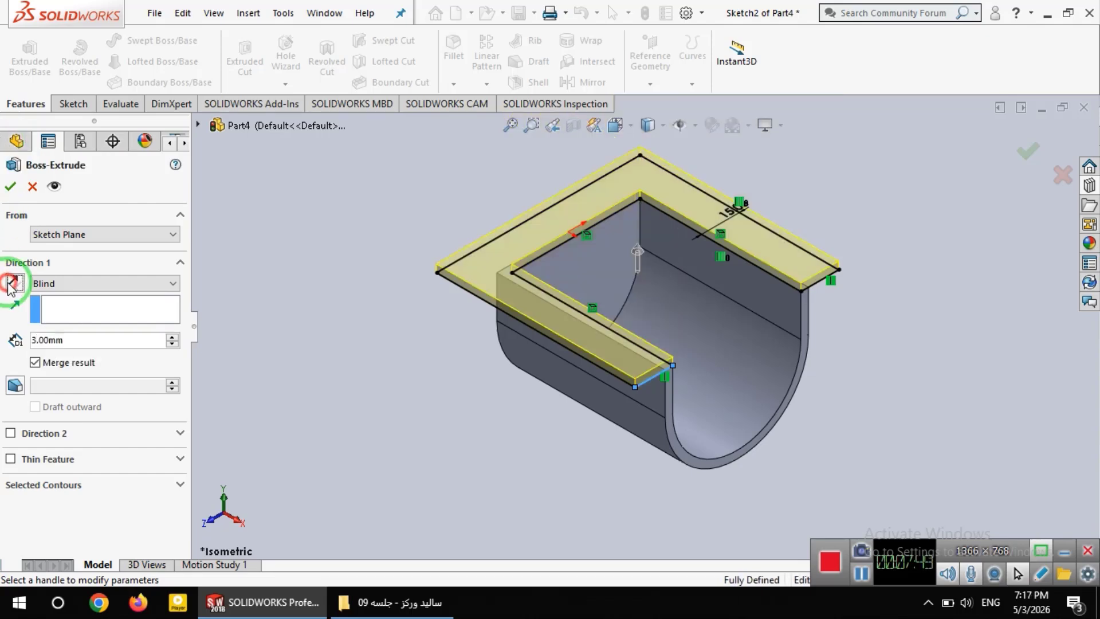
left_click(9, 284)
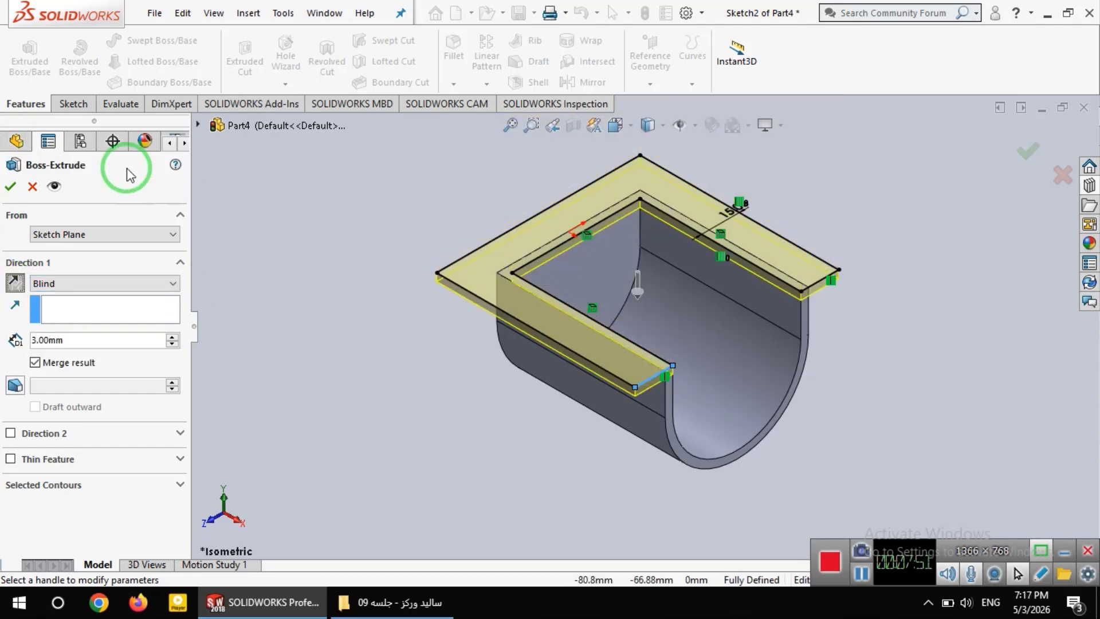
left_click(11, 186)
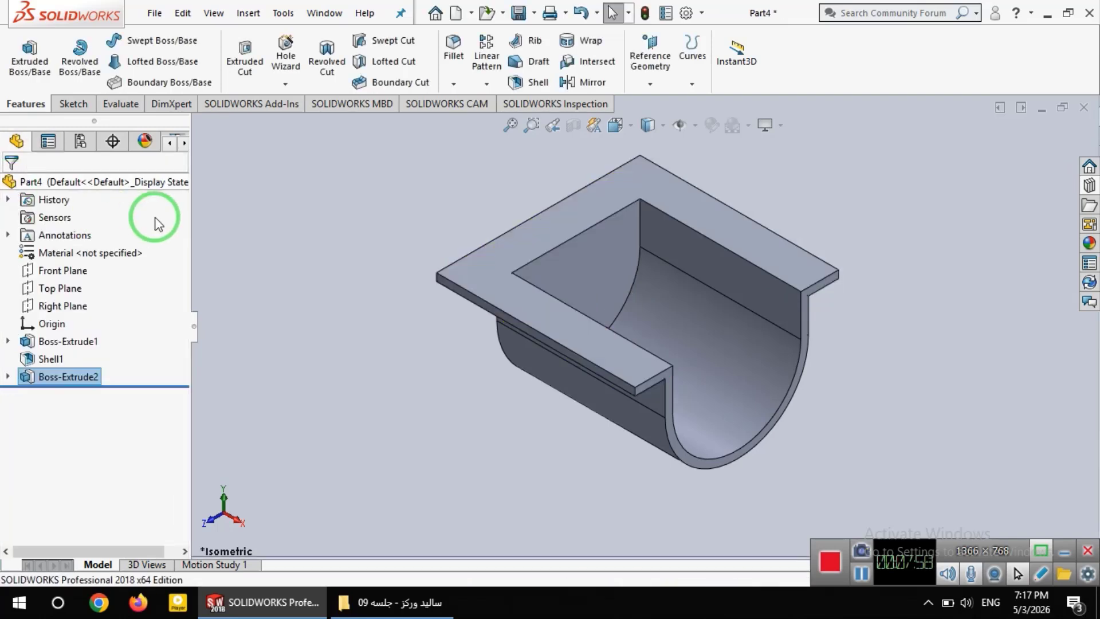
- Consult the side-profile dimensions in 06.jpg in File Explorer, return to SOLIDWORKS, and start a sketch on the trough's open U-shaped end face
left_click(390, 586)
left_click(603, 210)
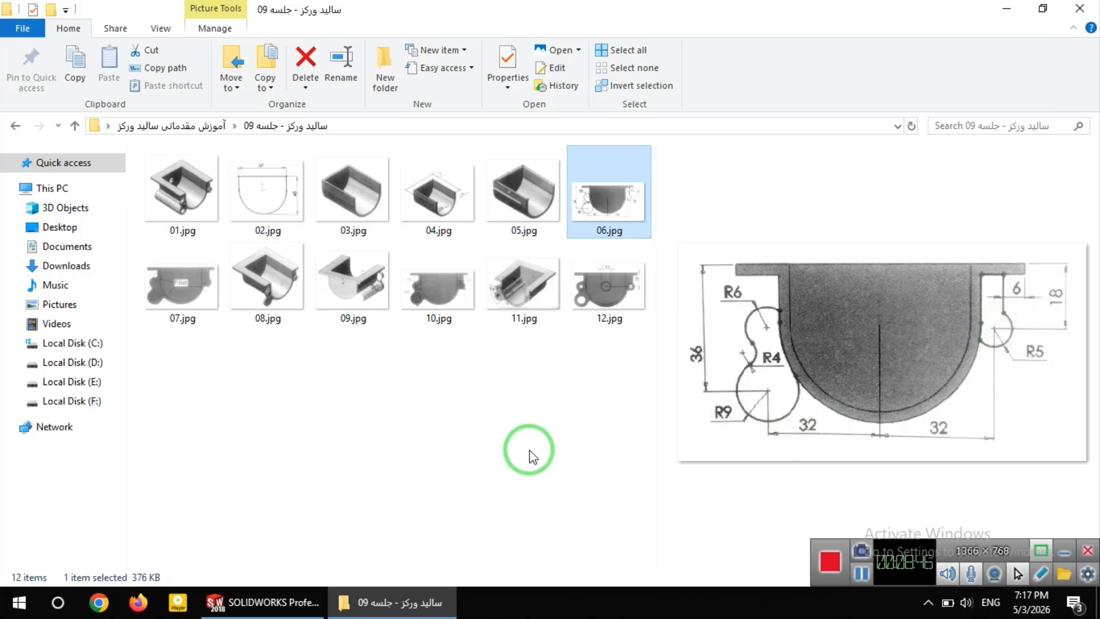
left_click(294, 600)
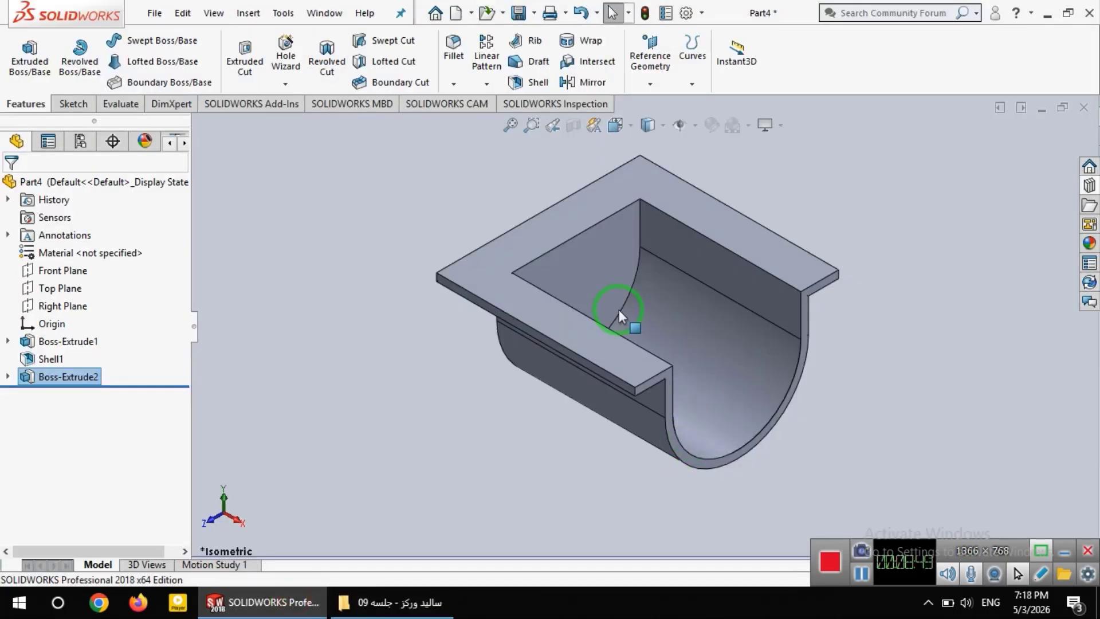
left_click(668, 376)
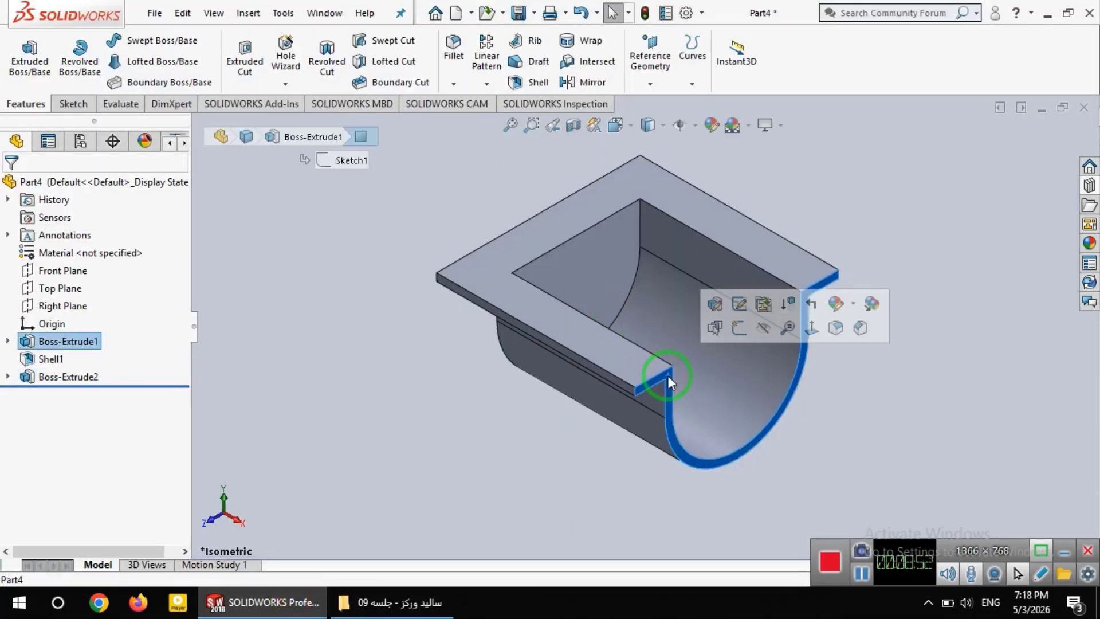
left_click(812, 328)
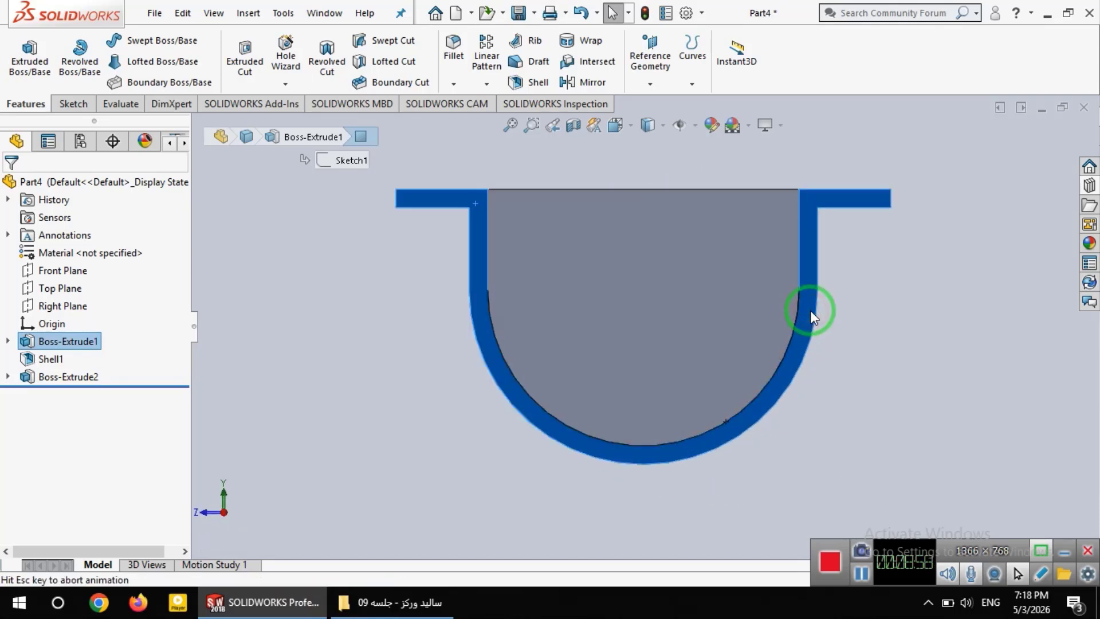
left_click(810, 311)
left_click(884, 263)
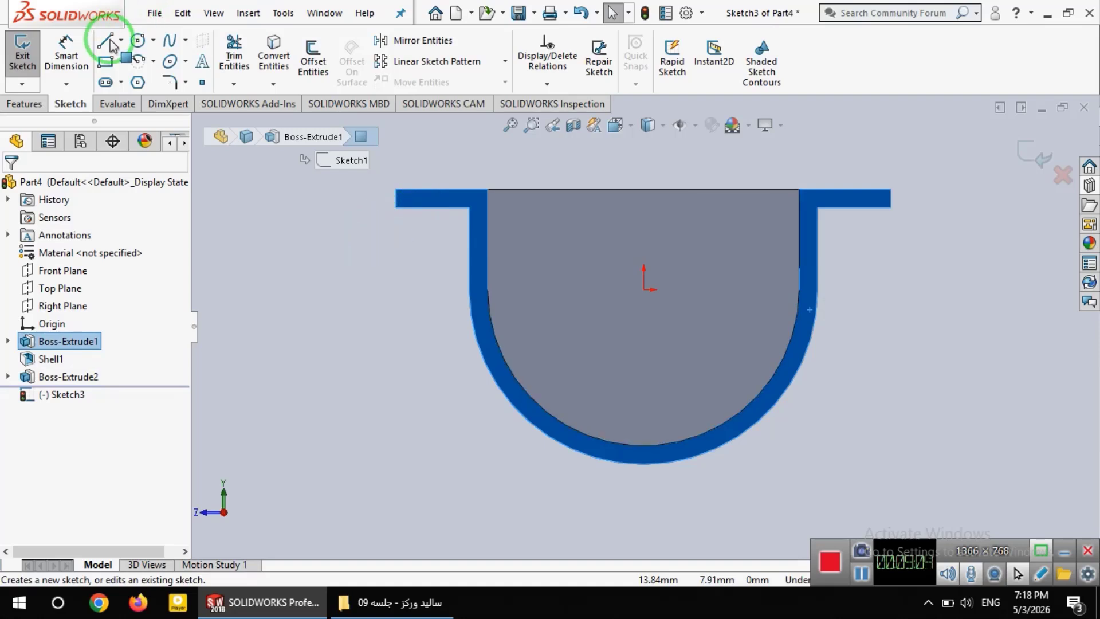
- Draw an 18 mm vertical line down from the top edge's midpoint and a 32 mm horizontal line from its lower end toward the flange's +X sketch side
left_click(107, 43)
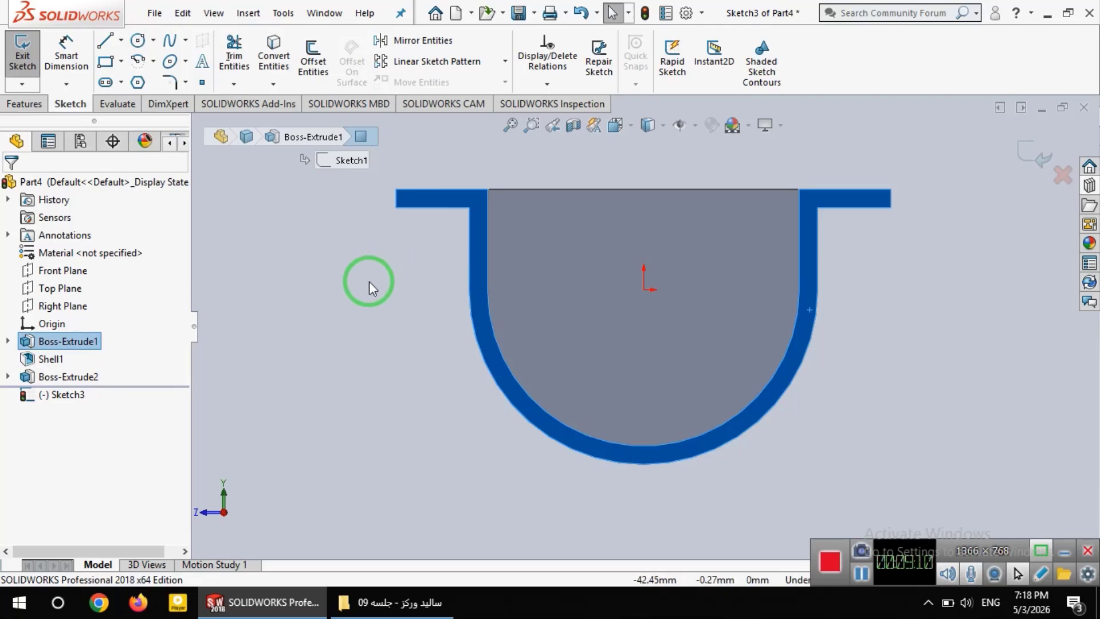
left_click(106, 43)
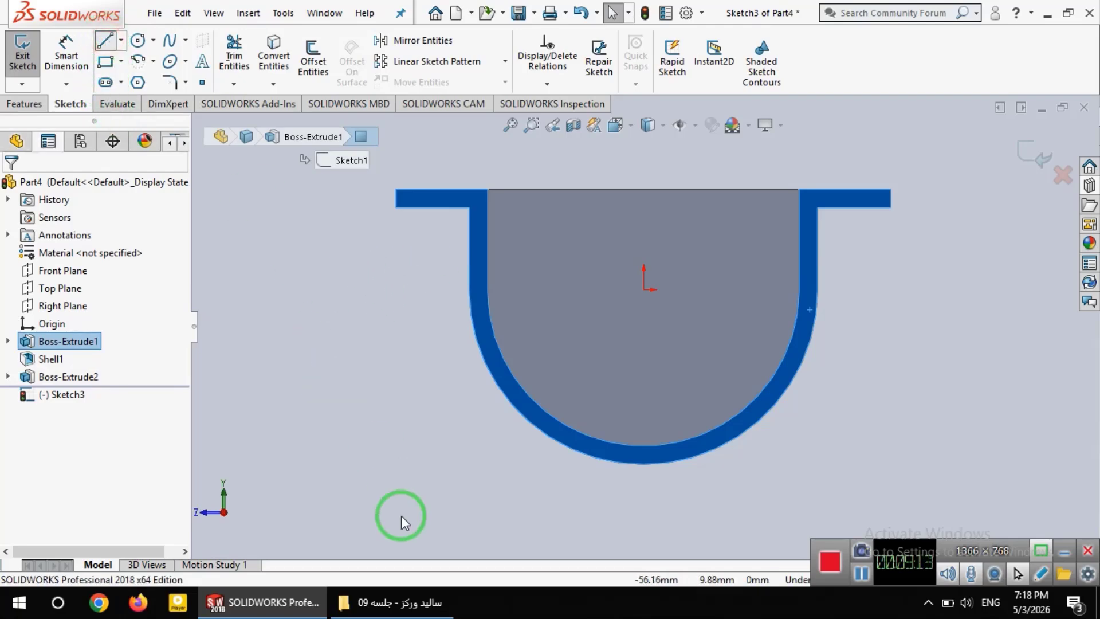
left_click(418, 603)
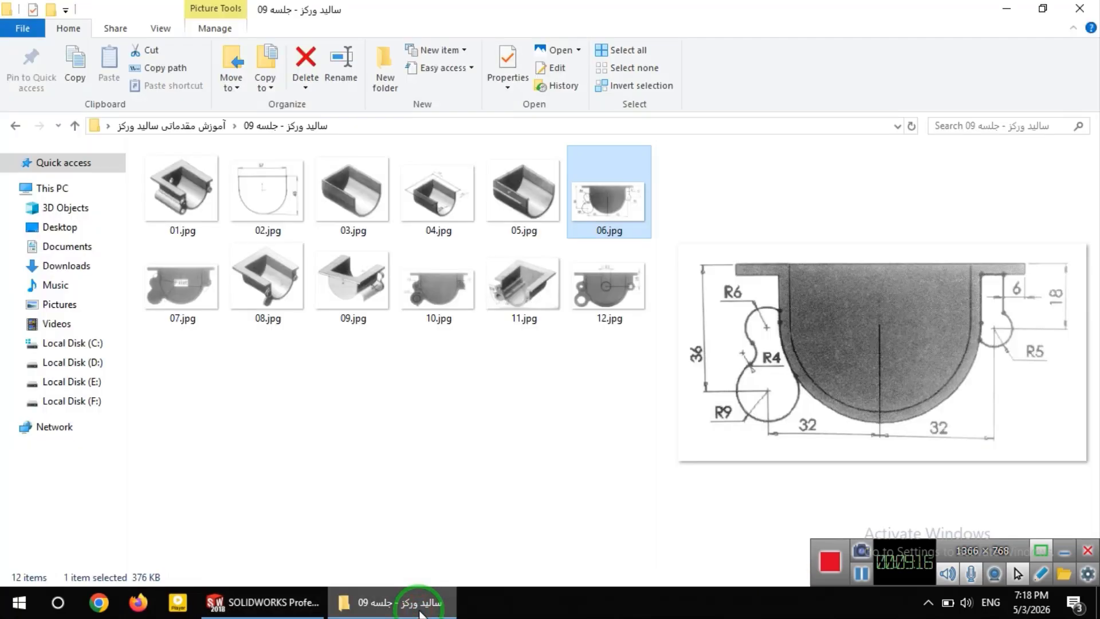
left_click(420, 611)
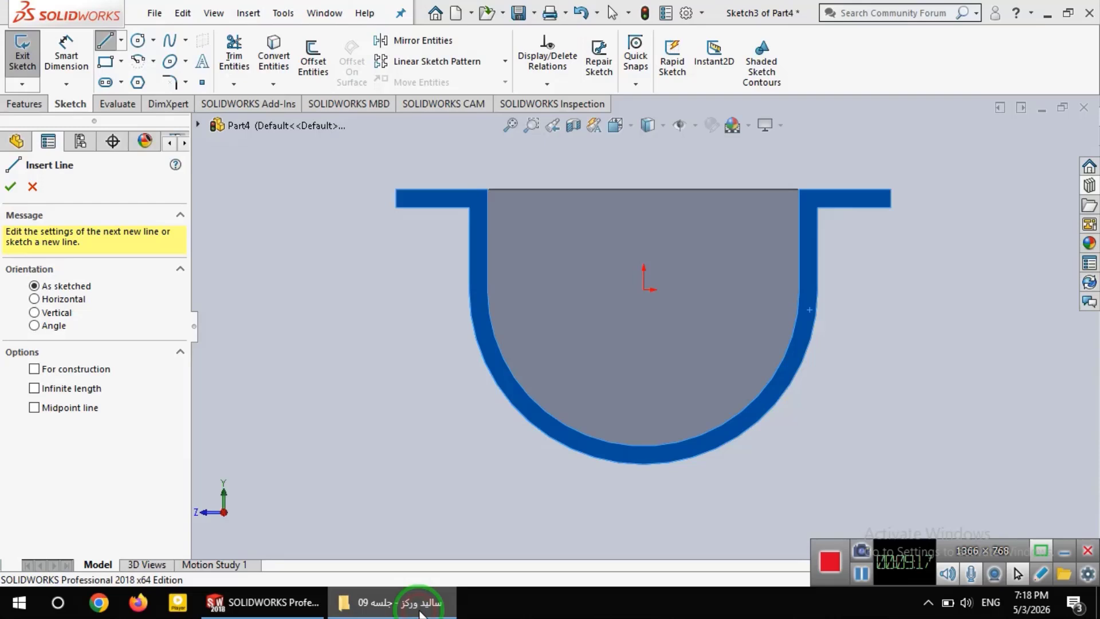
left_click(643, 189)
left_click(644, 287)
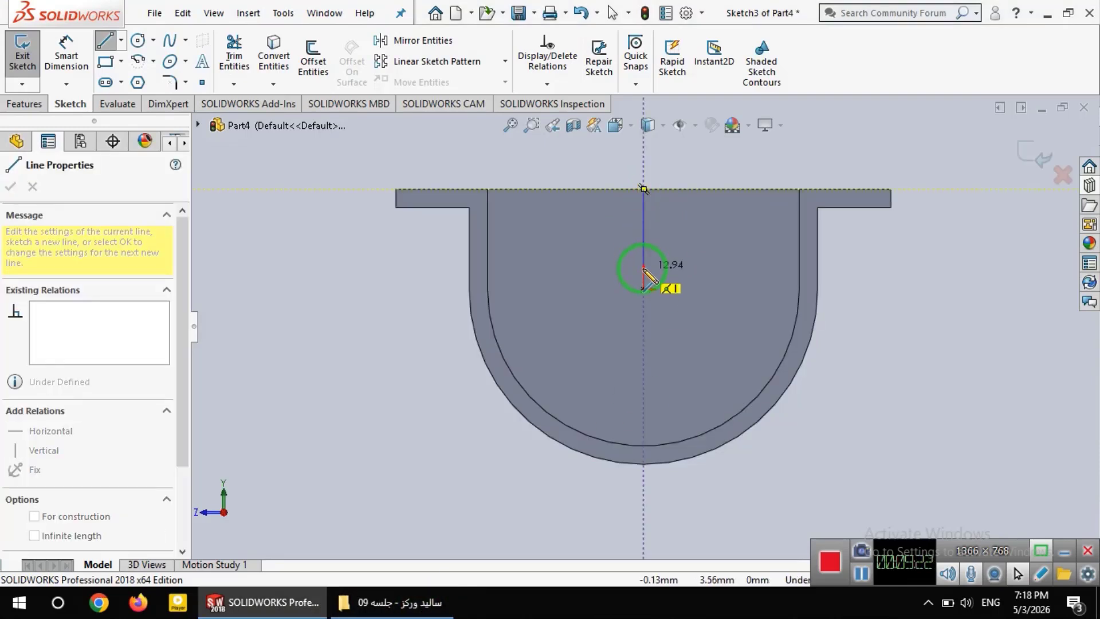
left_click(644, 310)
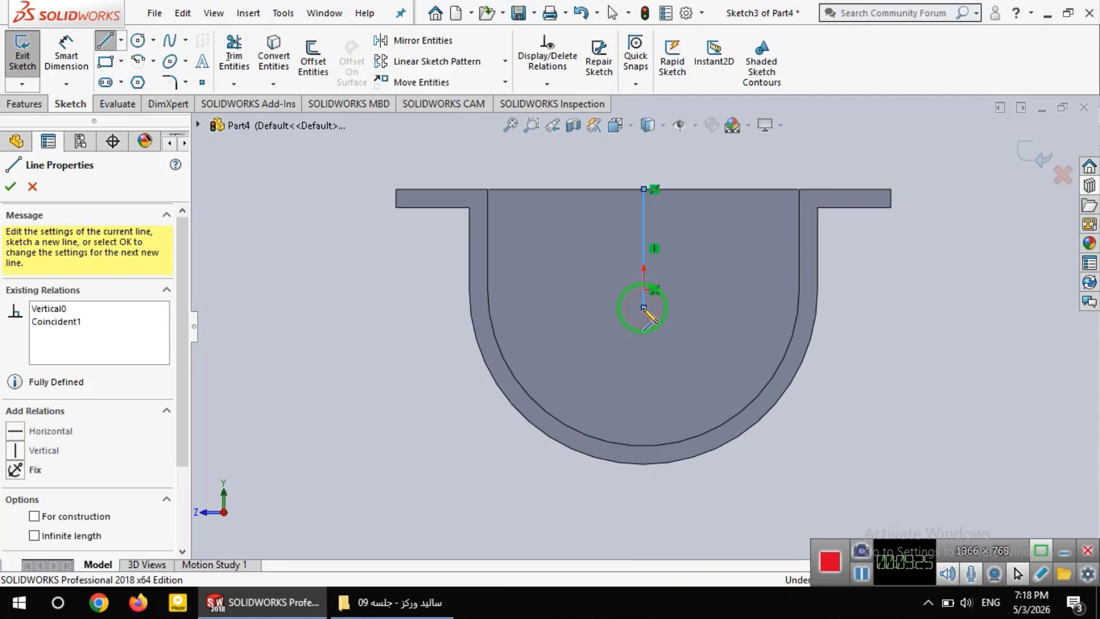
left_click(861, 299)
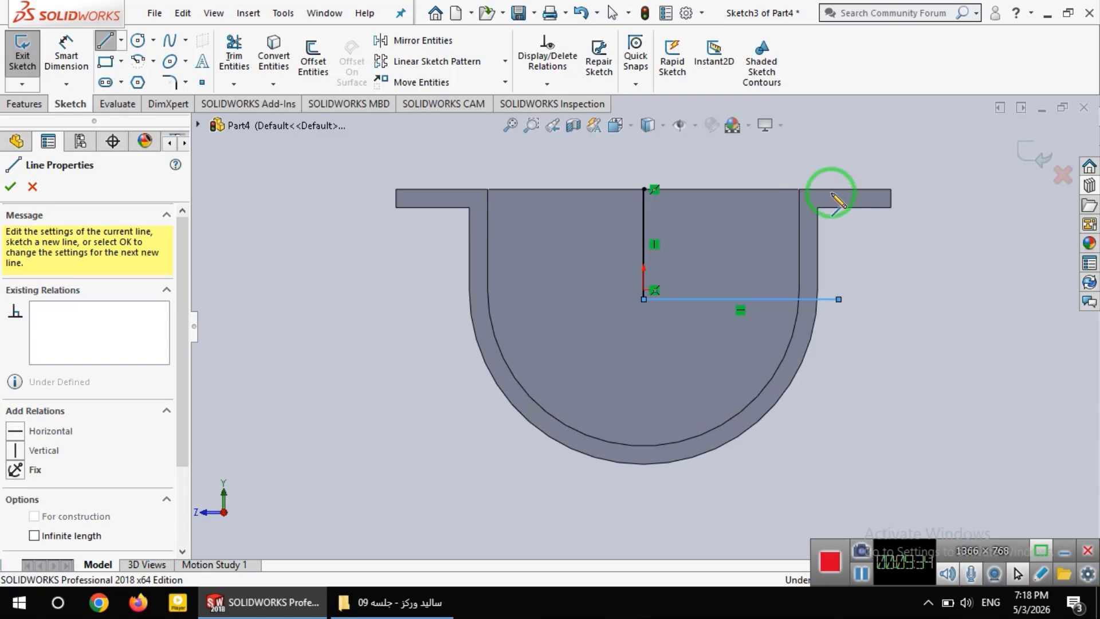
key("Escape")
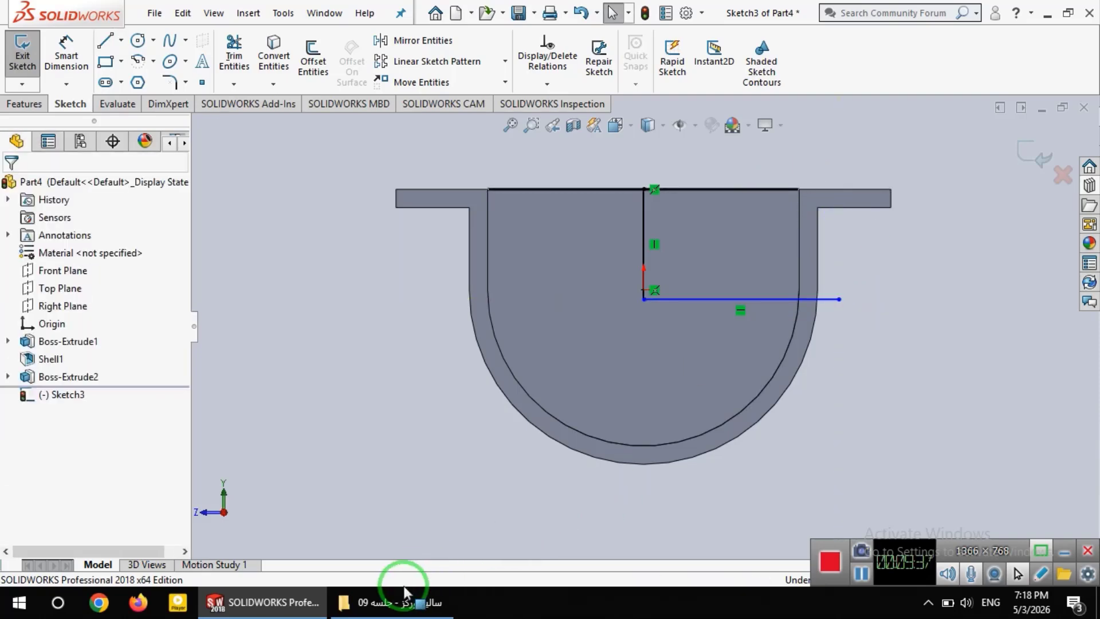
- Check 06.jpg and draw a circle of 5 mm radius centred on the outer end of the 32 mm horizontal line
left_click(397, 596)
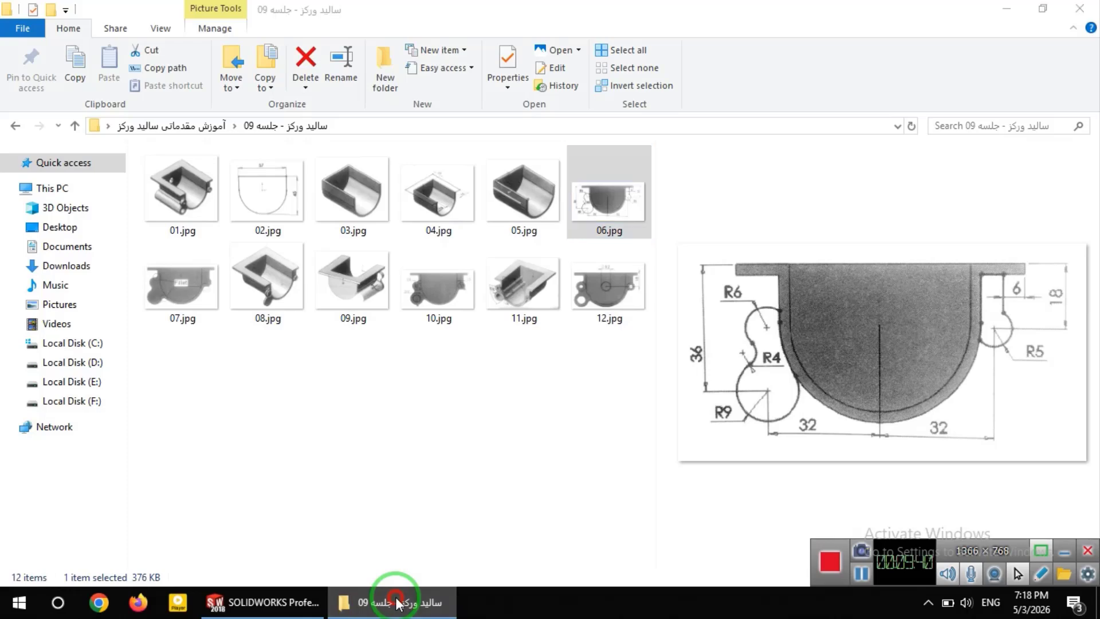
left_click(398, 603)
left_click(139, 41)
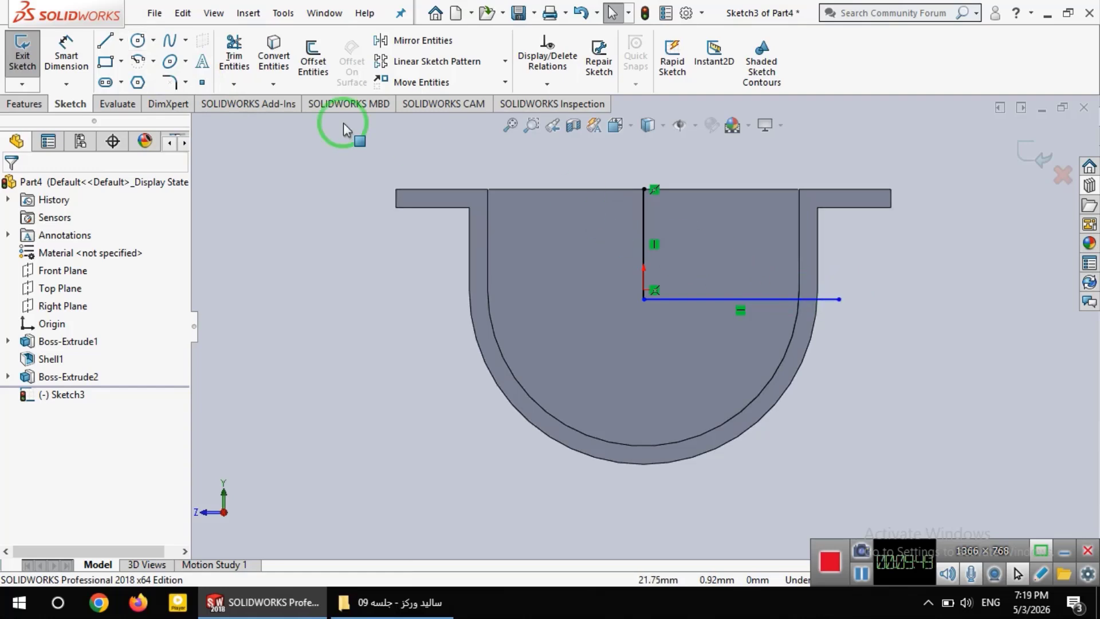
left_click(138, 42)
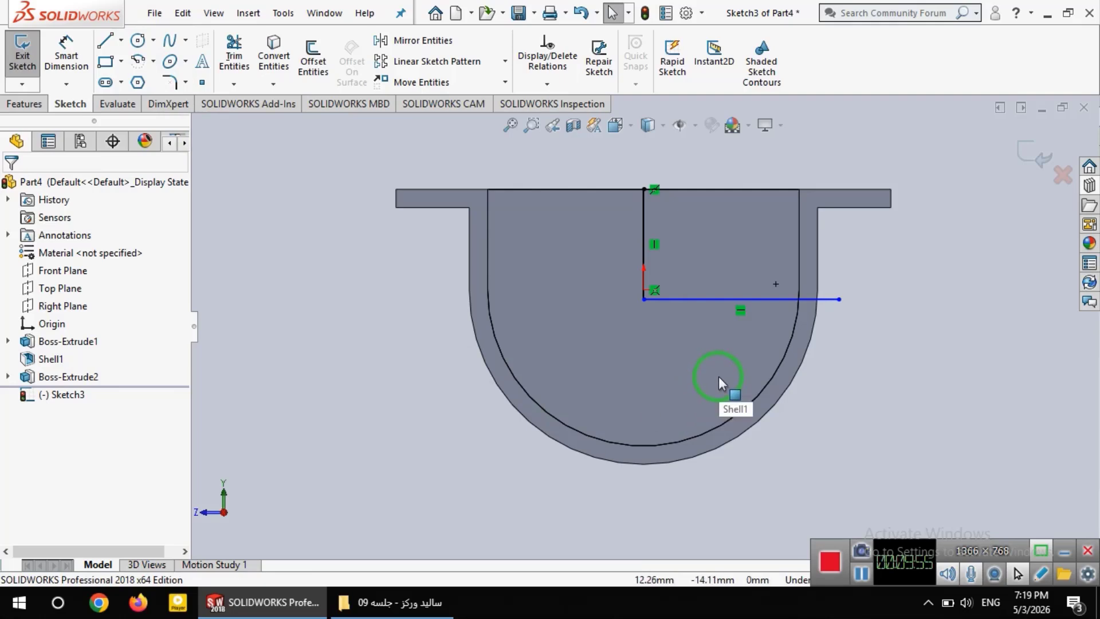
left_click(138, 40)
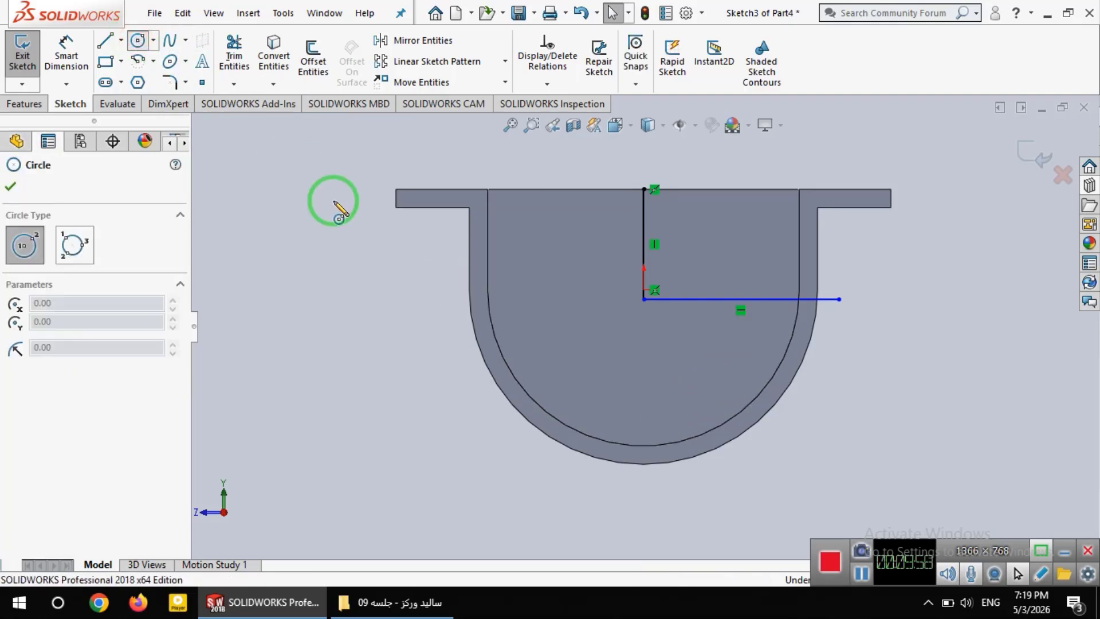
left_click(839, 299)
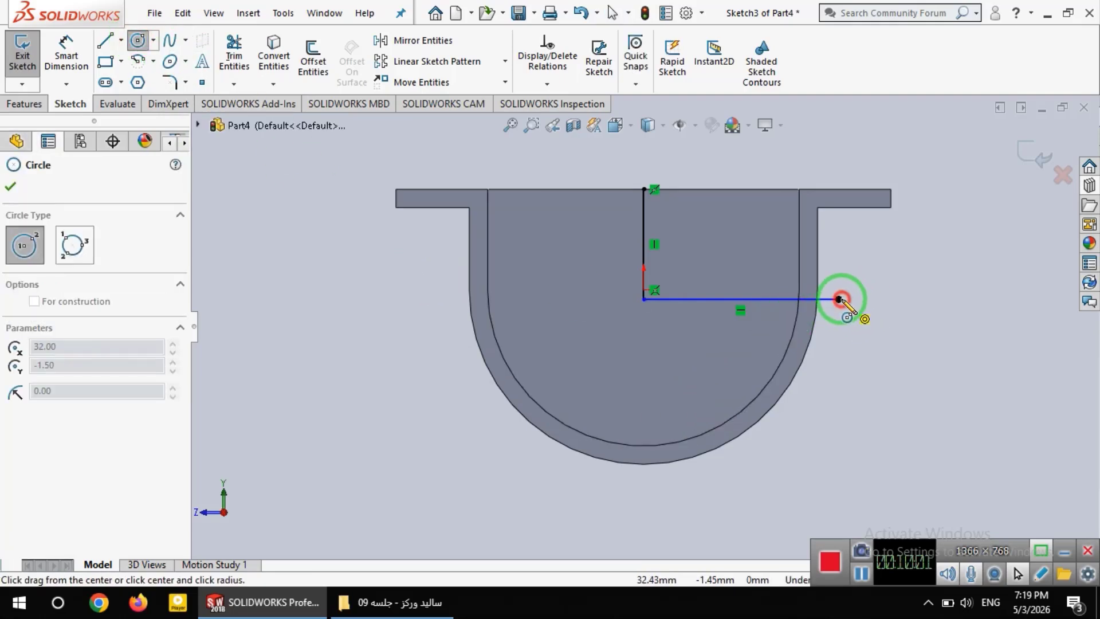
left_click(881, 292)
key("Return")
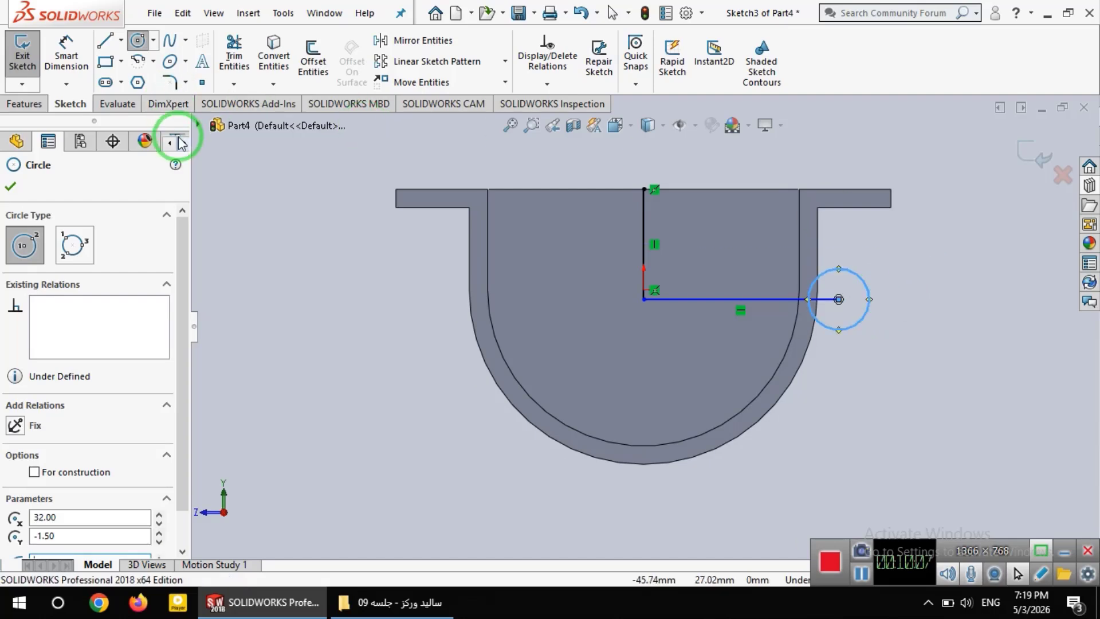
- Draw a 6 mm line inward along the flange underside from its outer corner beside the circle, and continue it vertically down into the circle
left_click(400, 603)
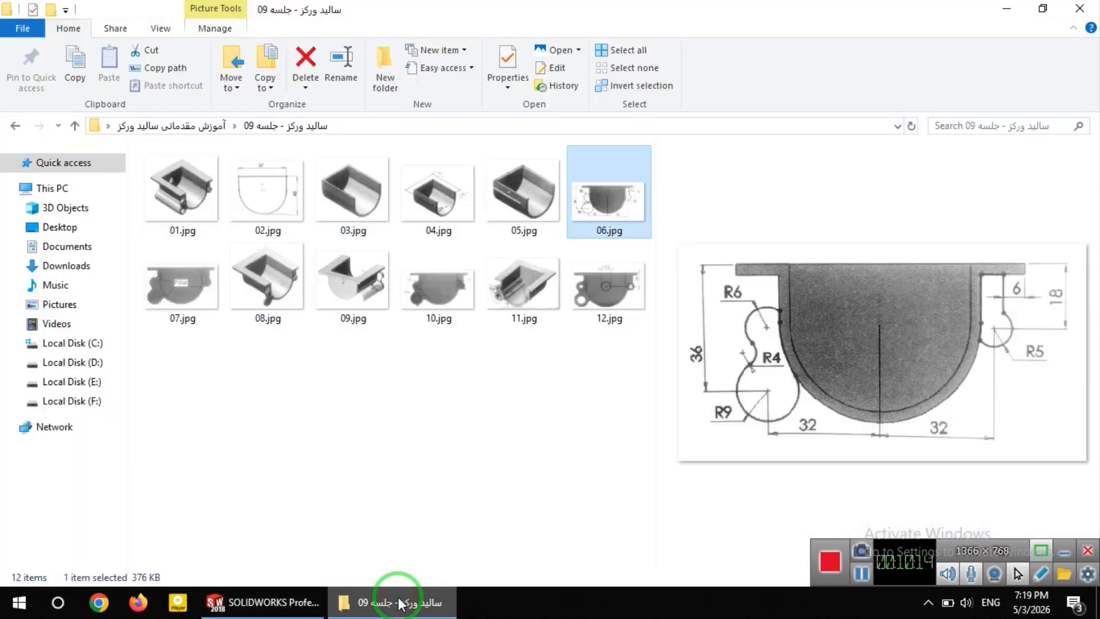
left_click(262, 603)
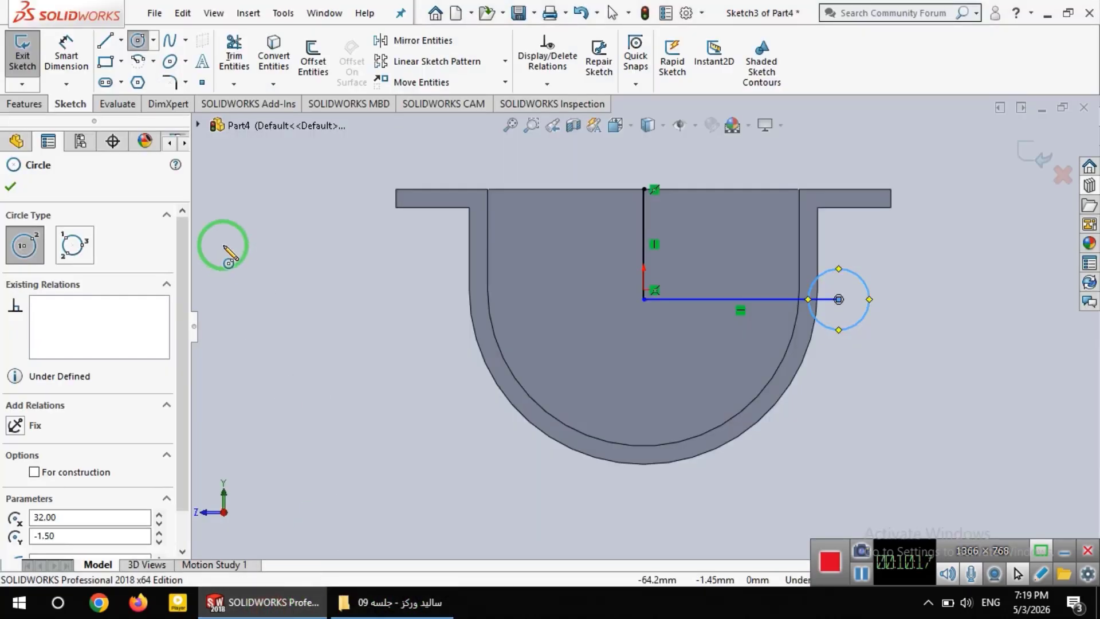
left_click(105, 40)
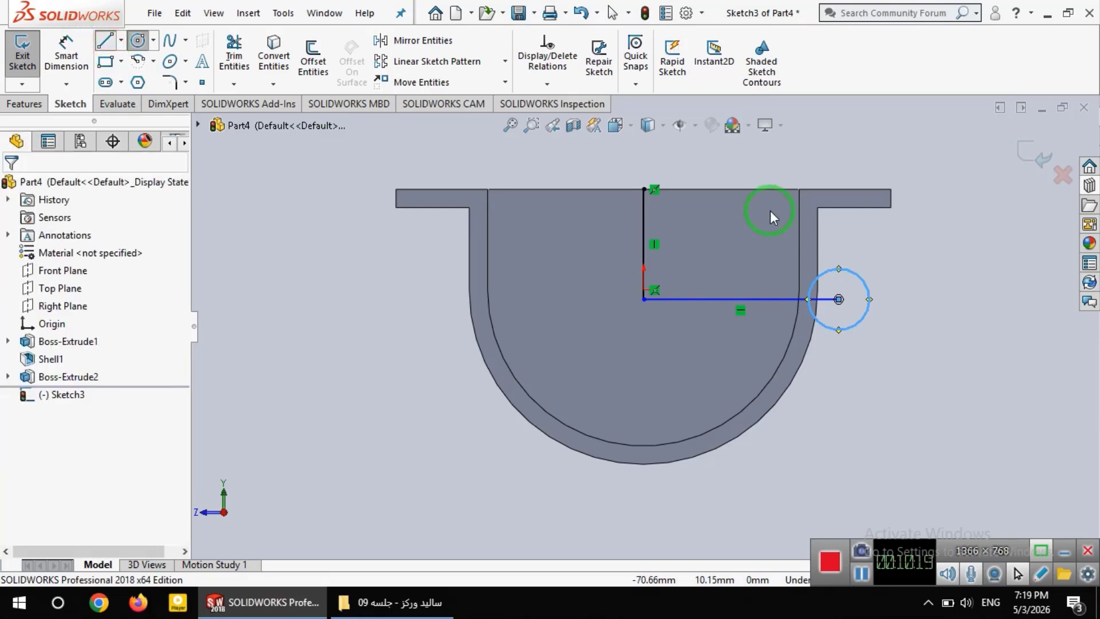
left_click(891, 207)
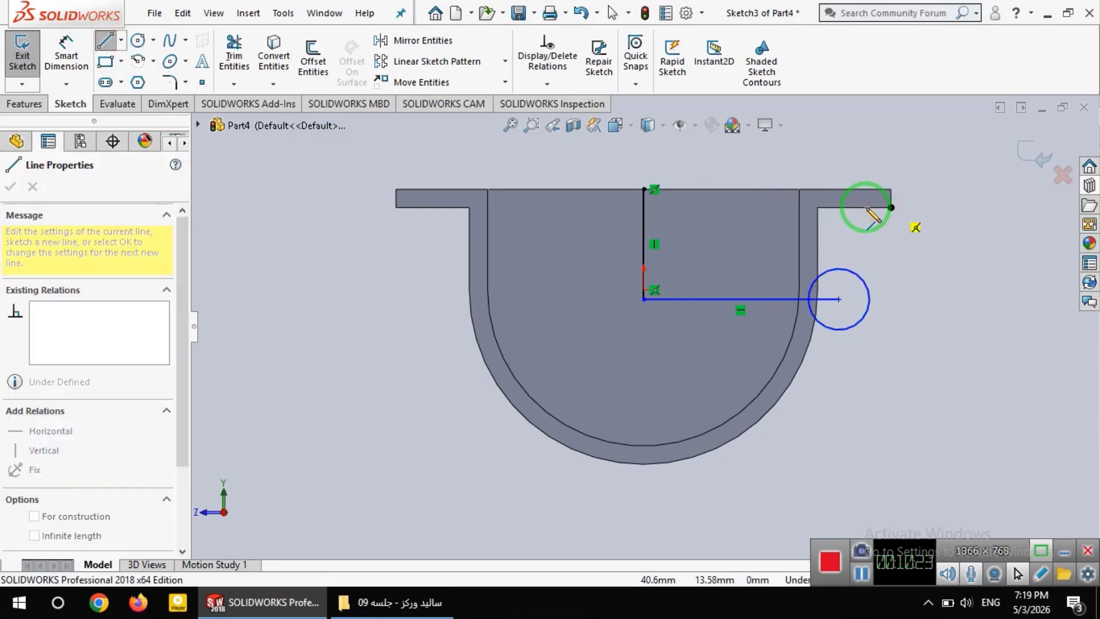
left_click(867, 208)
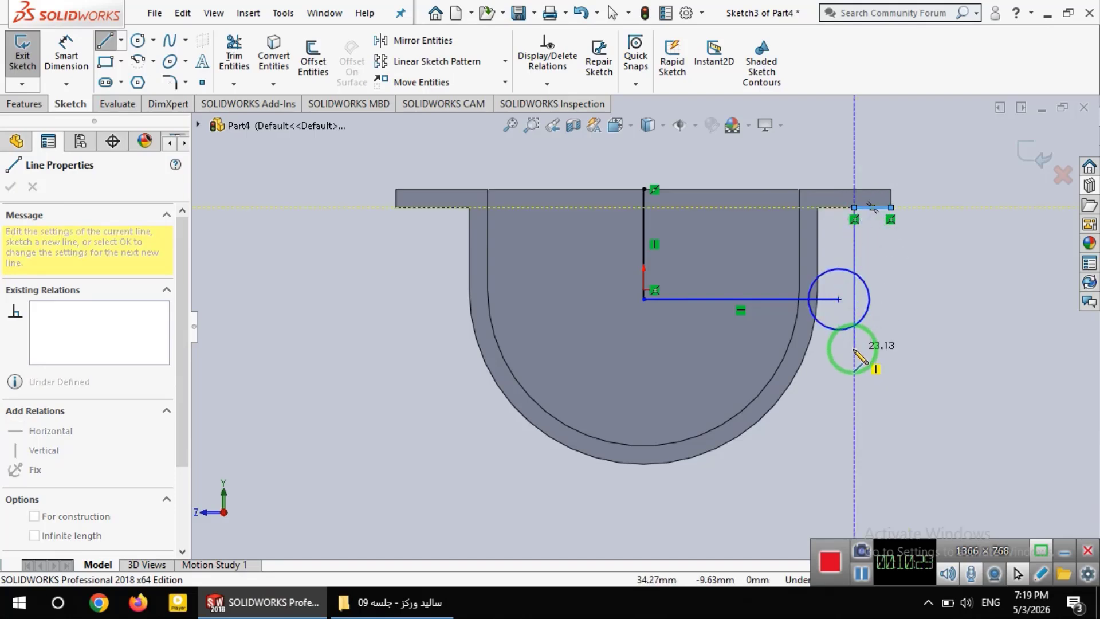
left_click(854, 310)
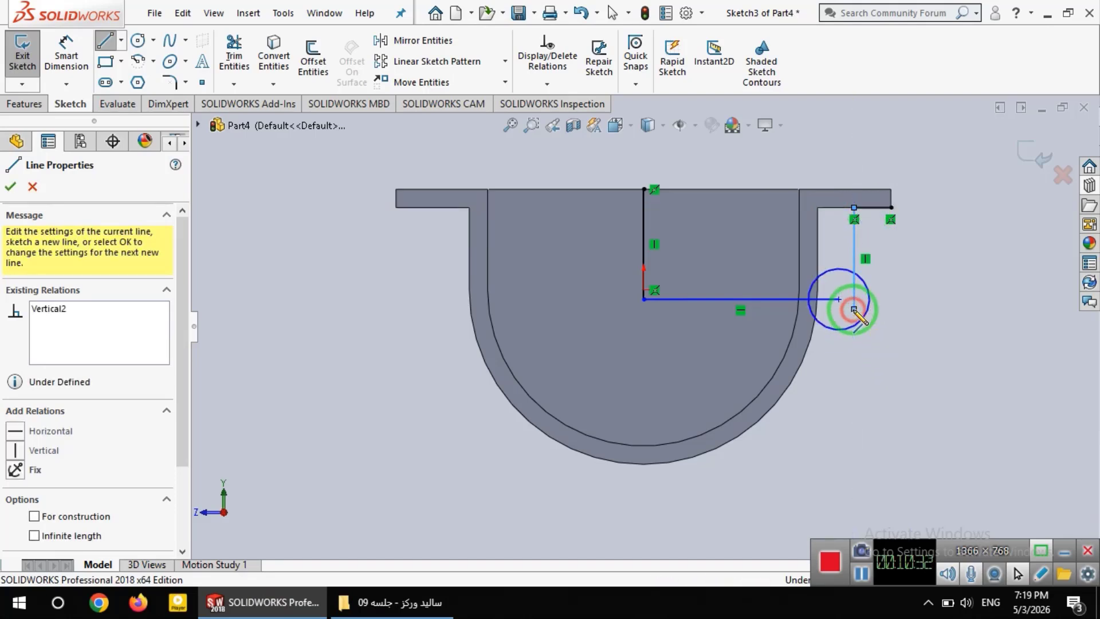
key("Escape")
key("Escape")
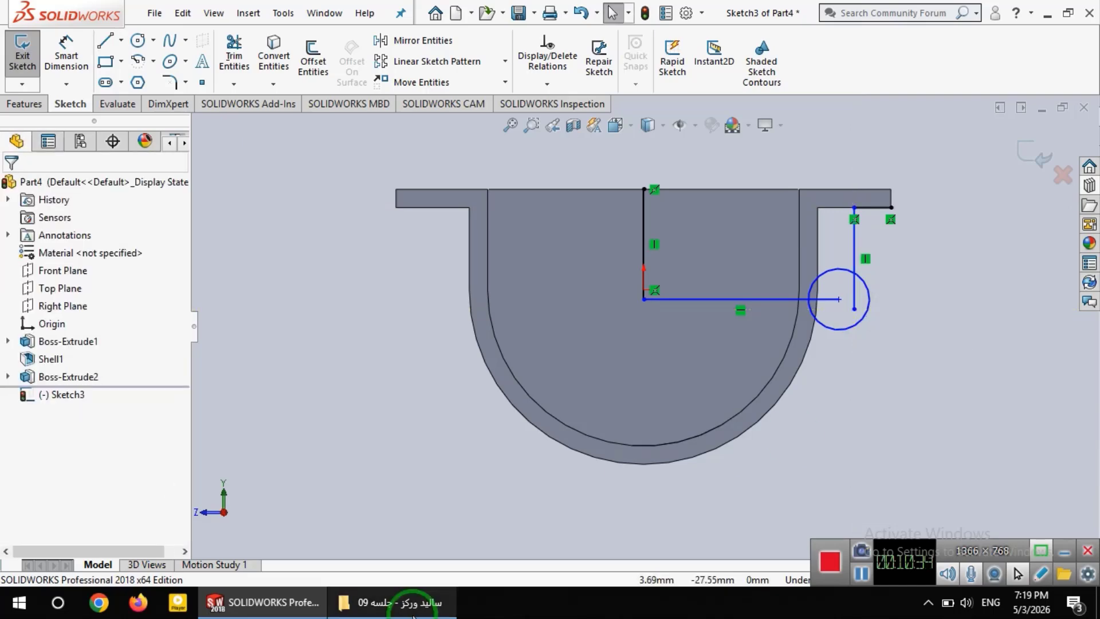
- Recheck 06.jpg and convert the trough wall's straight outer edge beside the circle into a sketch line
left_click(409, 609)
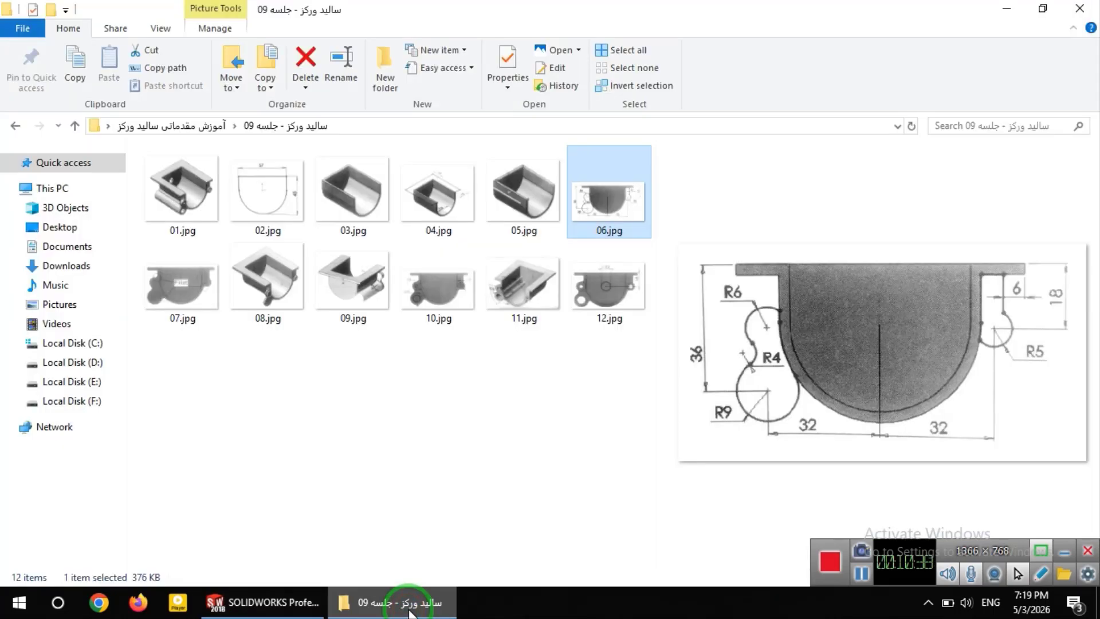
left_click(408, 609)
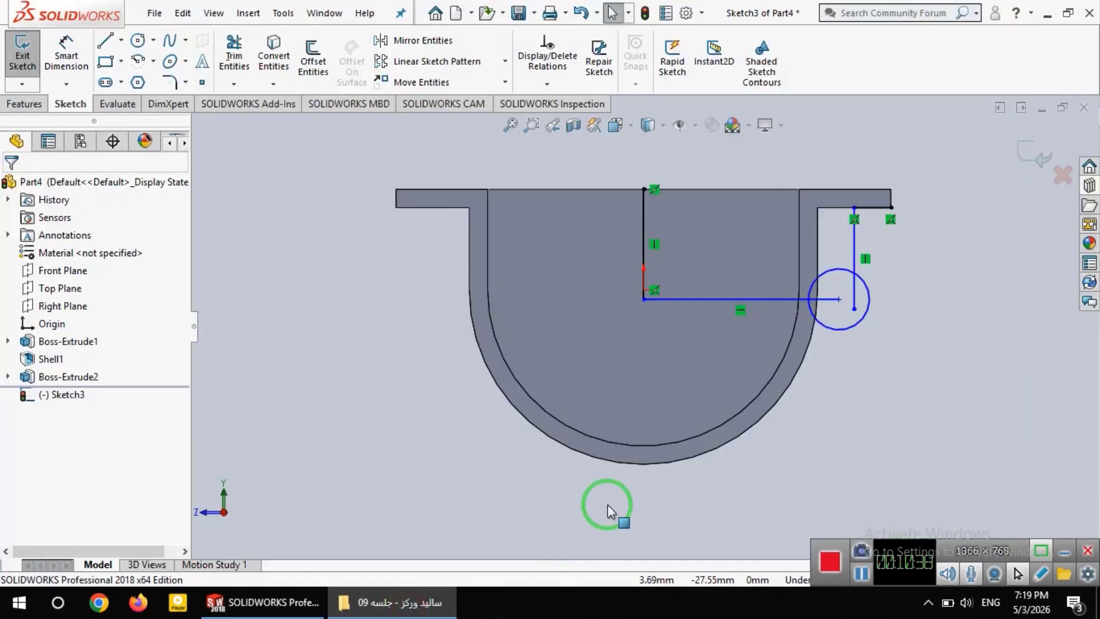
left_click(818, 239)
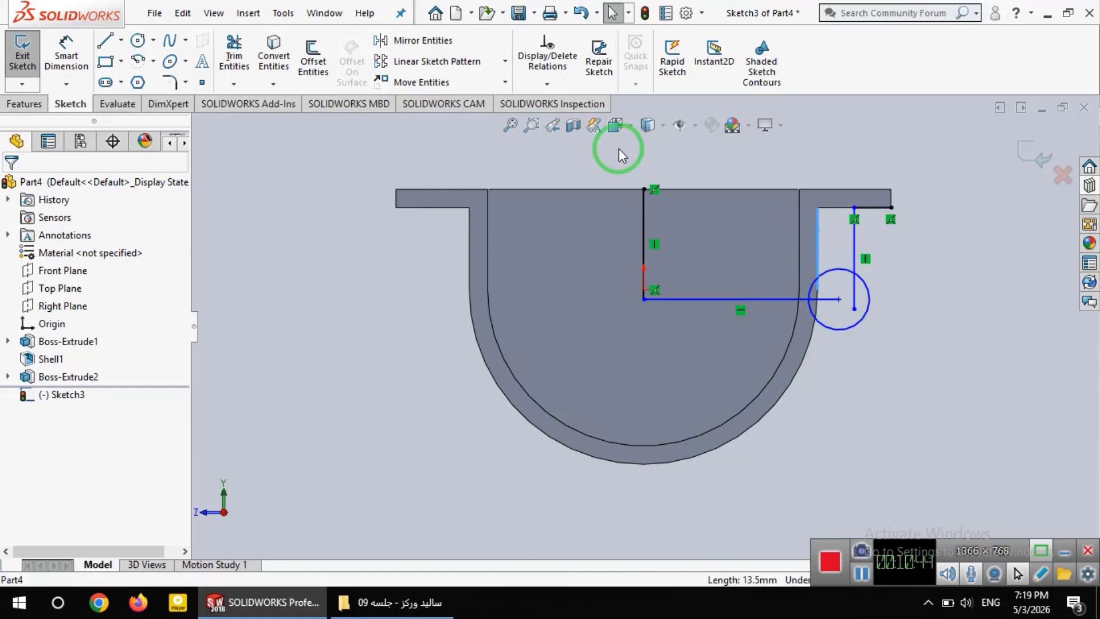
left_click(275, 73)
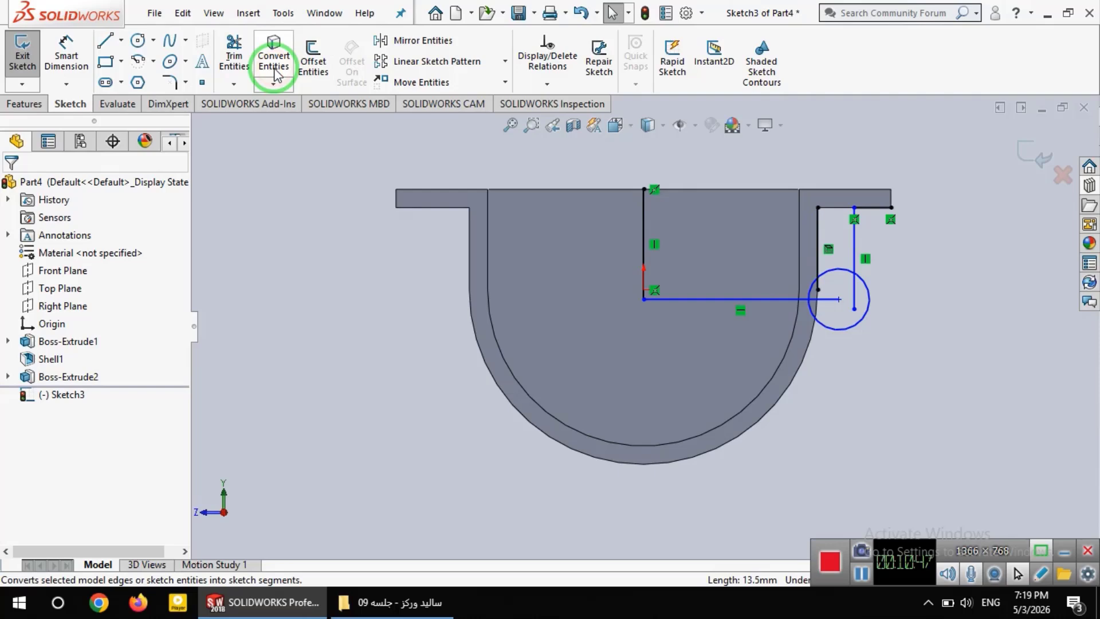
- Convert the flange underside edge above the 5 mm radius circle and the trough's curved outer edge into sketch entities
left_click(836, 207)
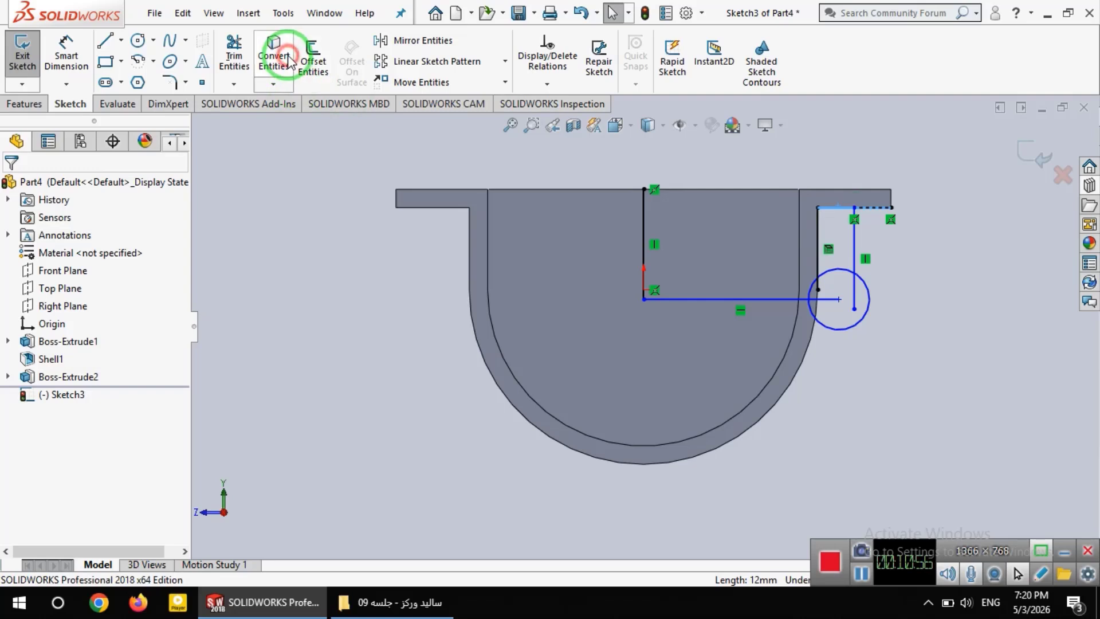
left_click(746, 298)
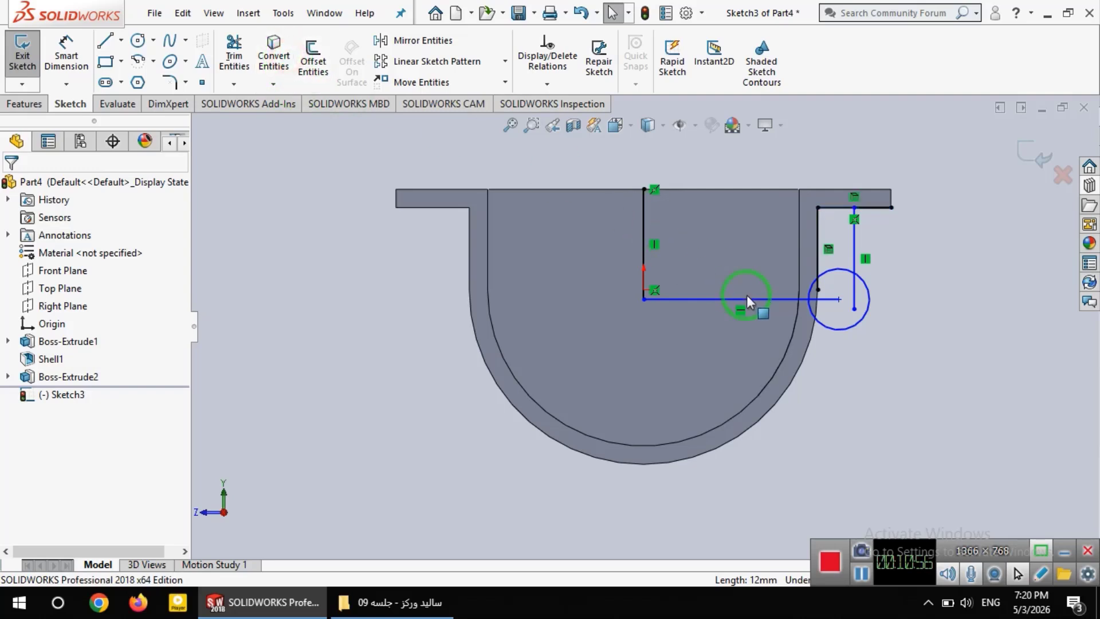
left_click(812, 341)
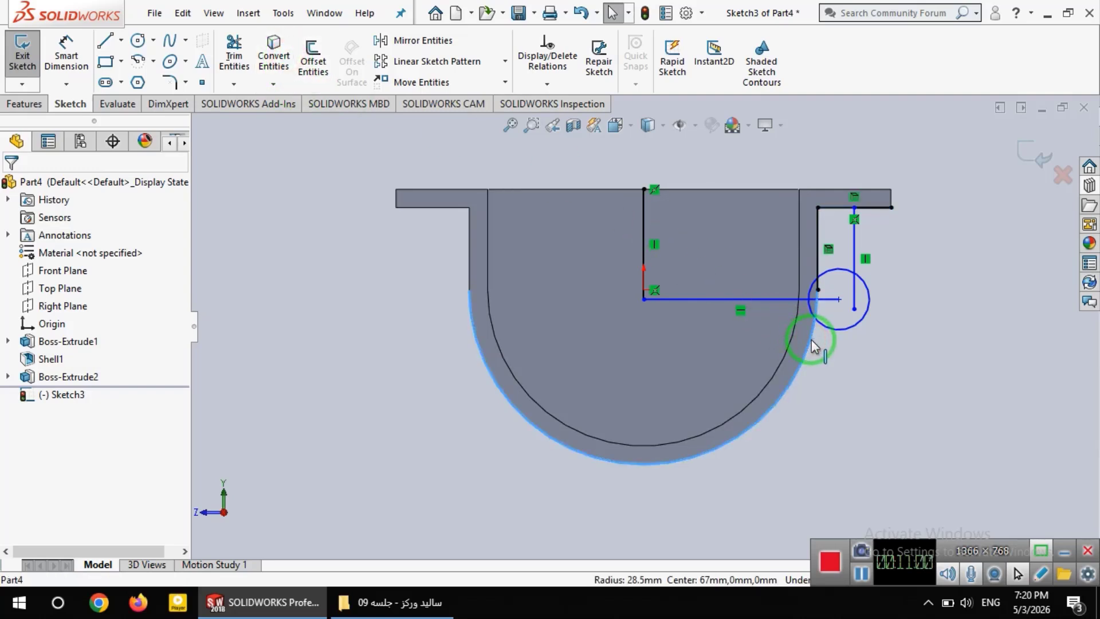
left_click(275, 63)
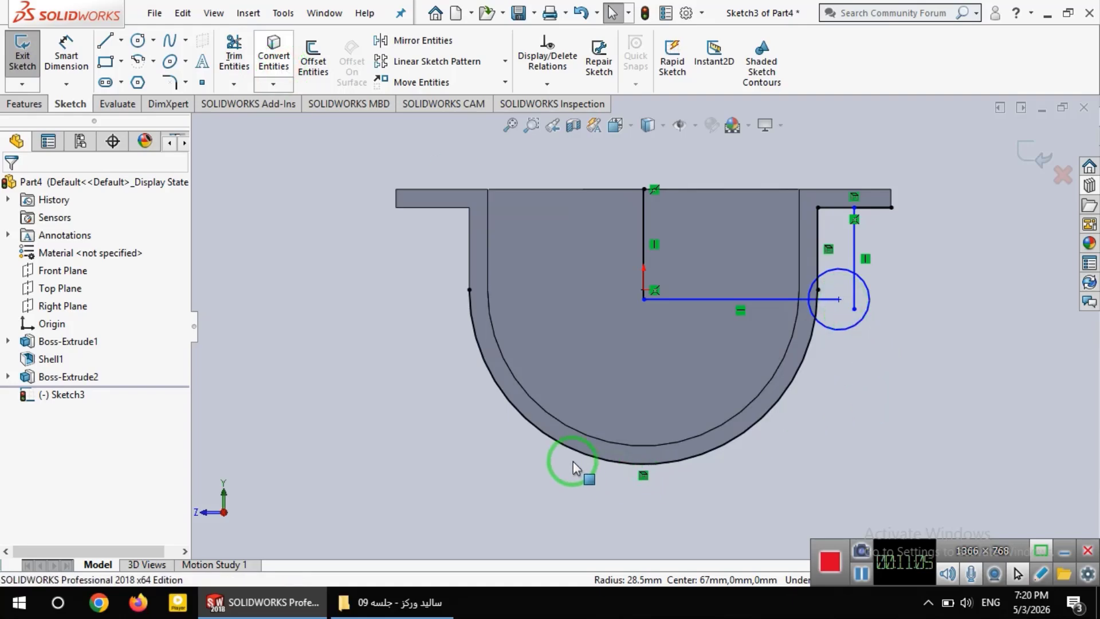
- Check 06.jpg and draw a 36 mm vertical line down from the top edge's midpoint, continued by a 32 mm horizontal line away from the existing circle
left_click(400, 609)
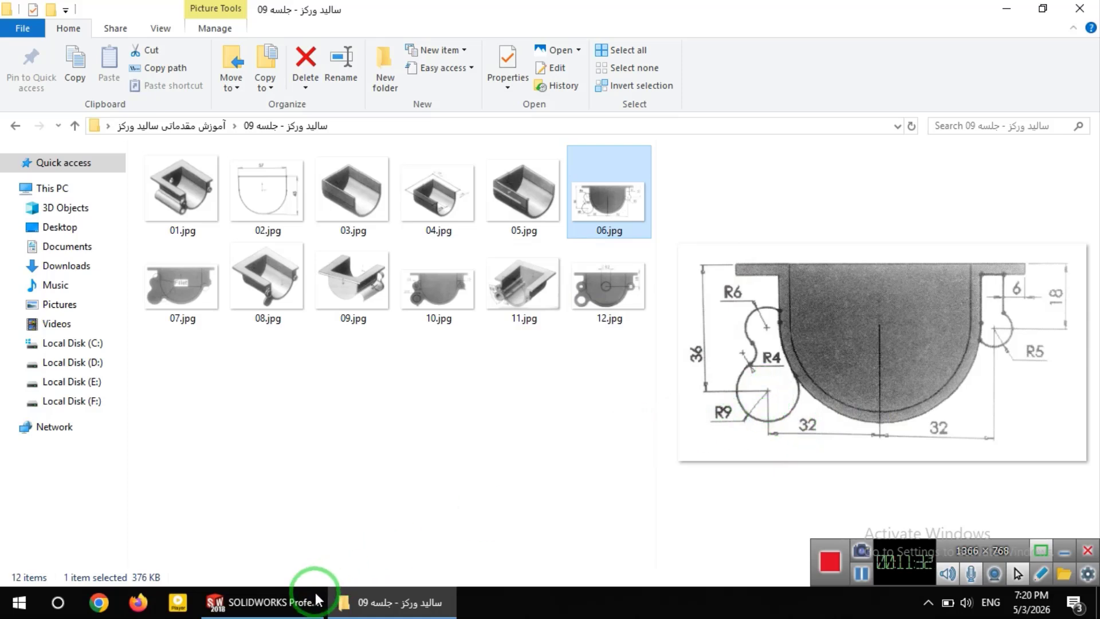
mouse_move(313, 601)
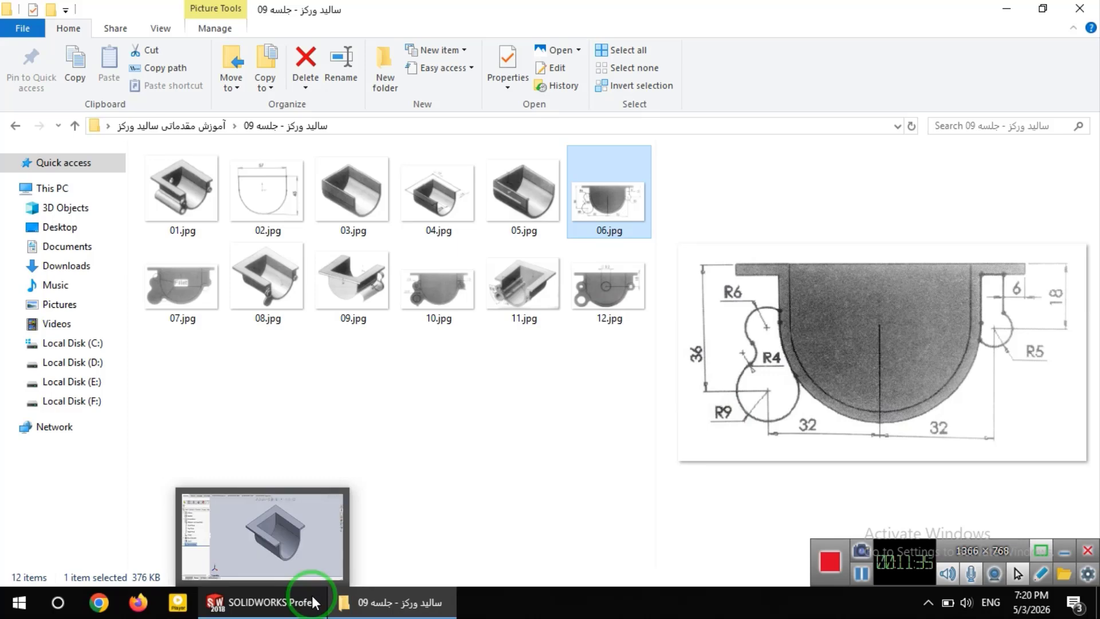
left_click(313, 602)
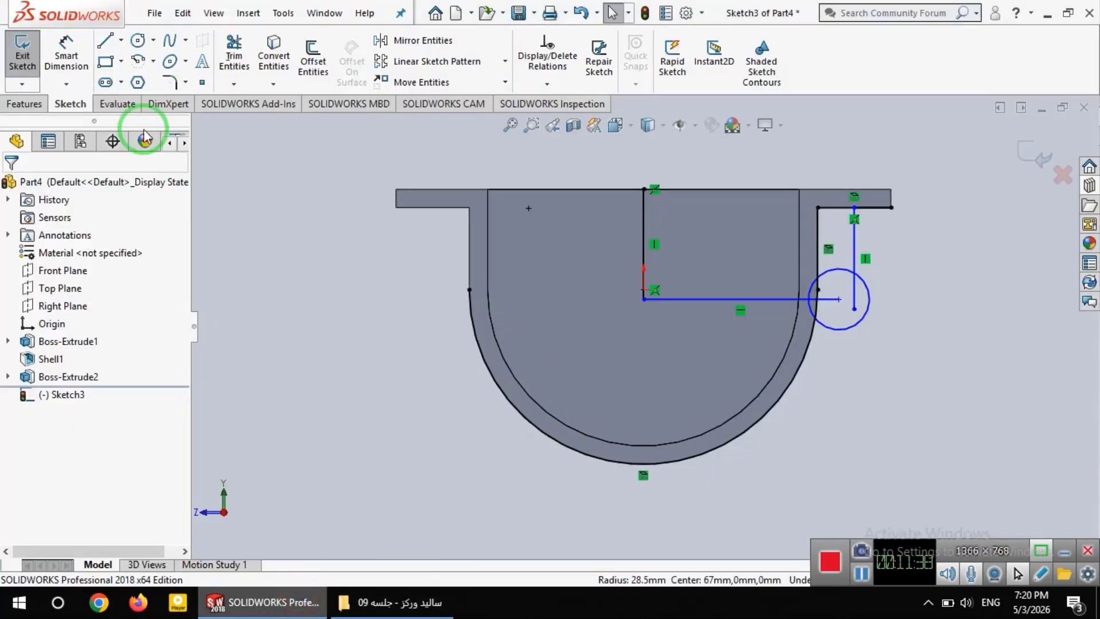
left_click(106, 43)
left_click(645, 189)
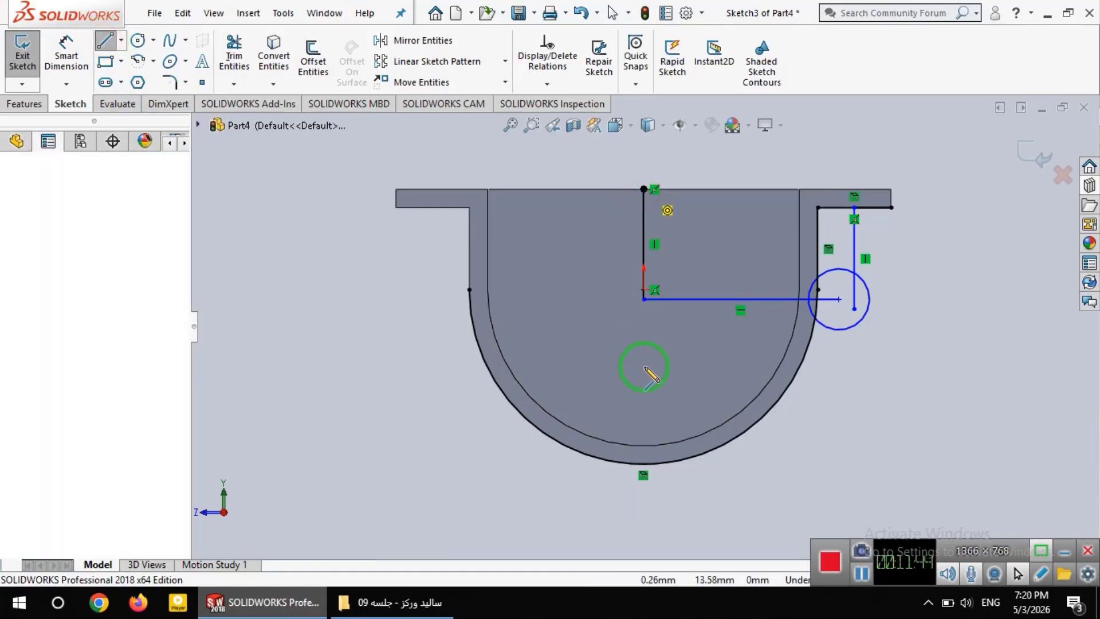
left_click(644, 370)
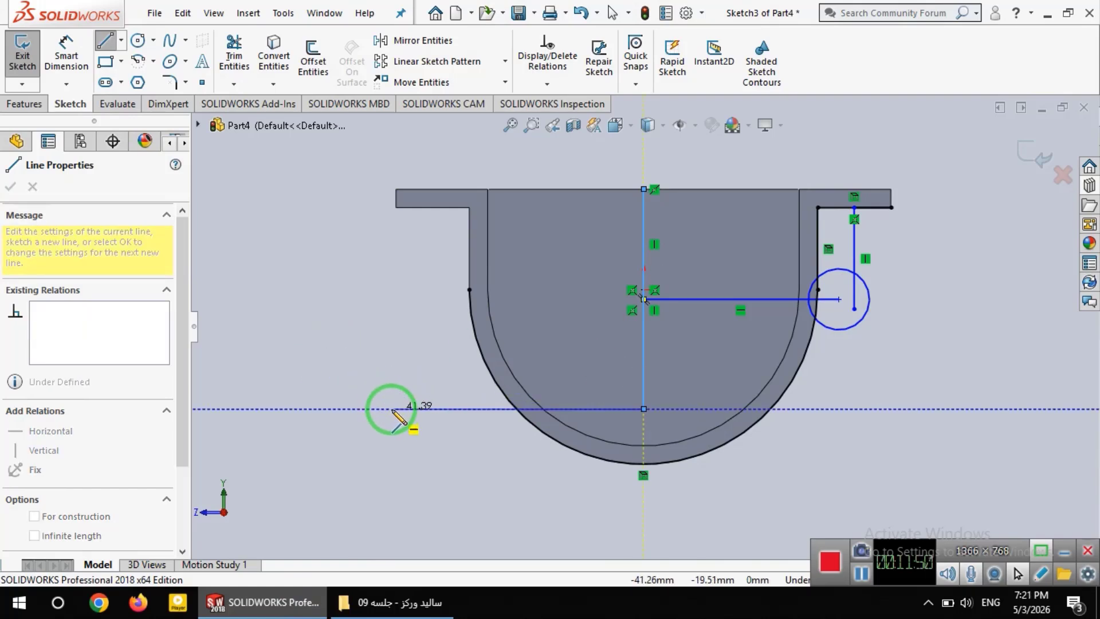
left_click(392, 409)
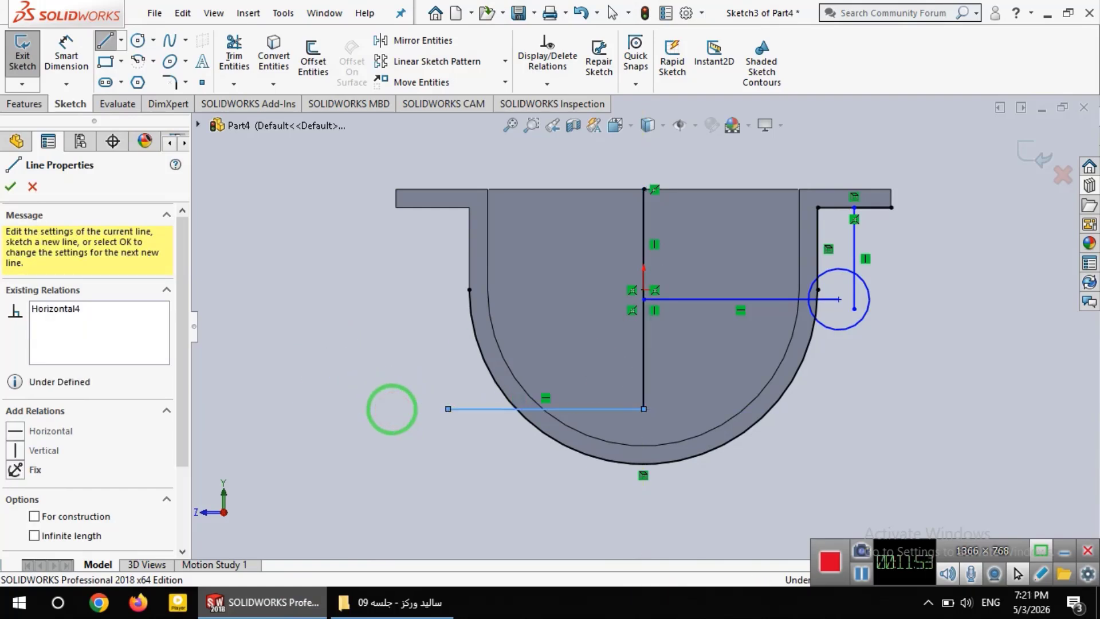
key("Escape")
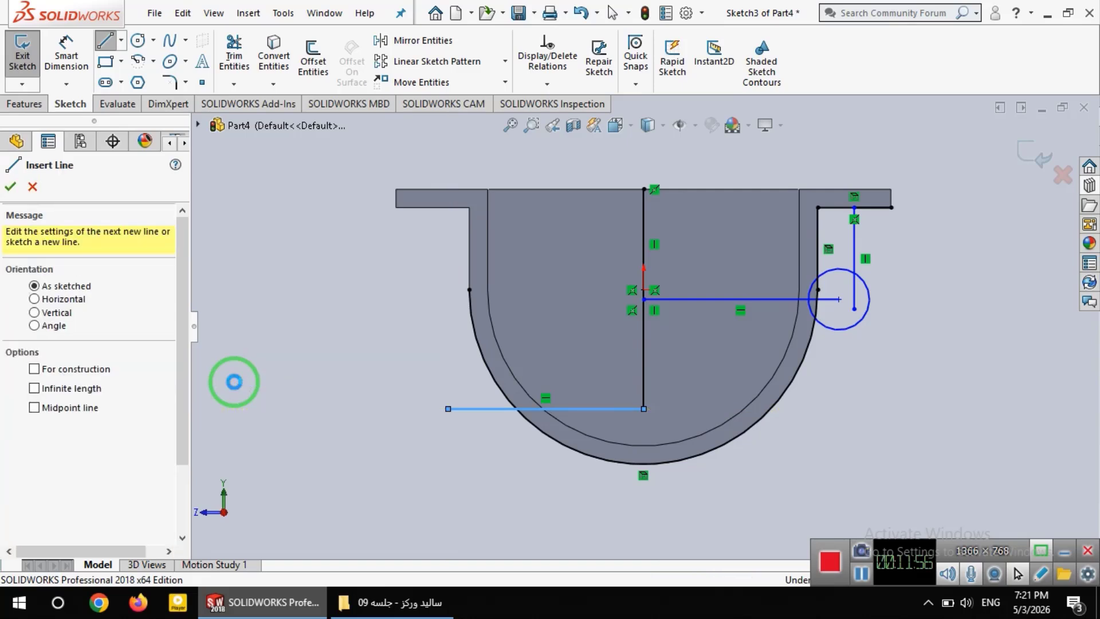
key("Escape")
- Draw a circle of 9 mm radius centred on the outer end of the lower 32 mm horizontal line
left_click(144, 43)
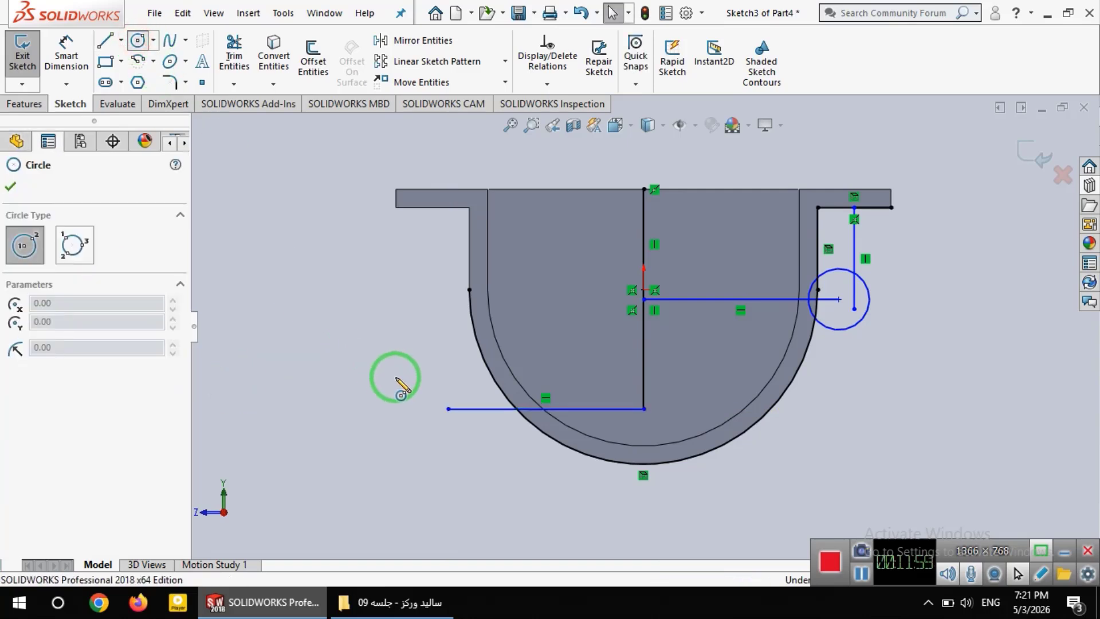
left_click(448, 409)
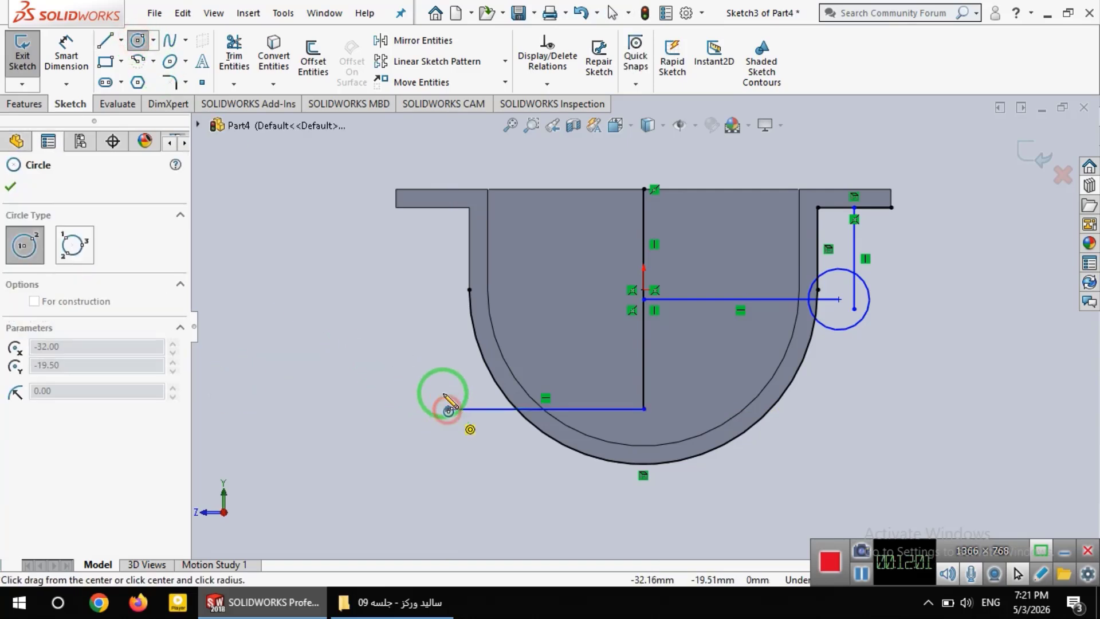
left_click(435, 356)
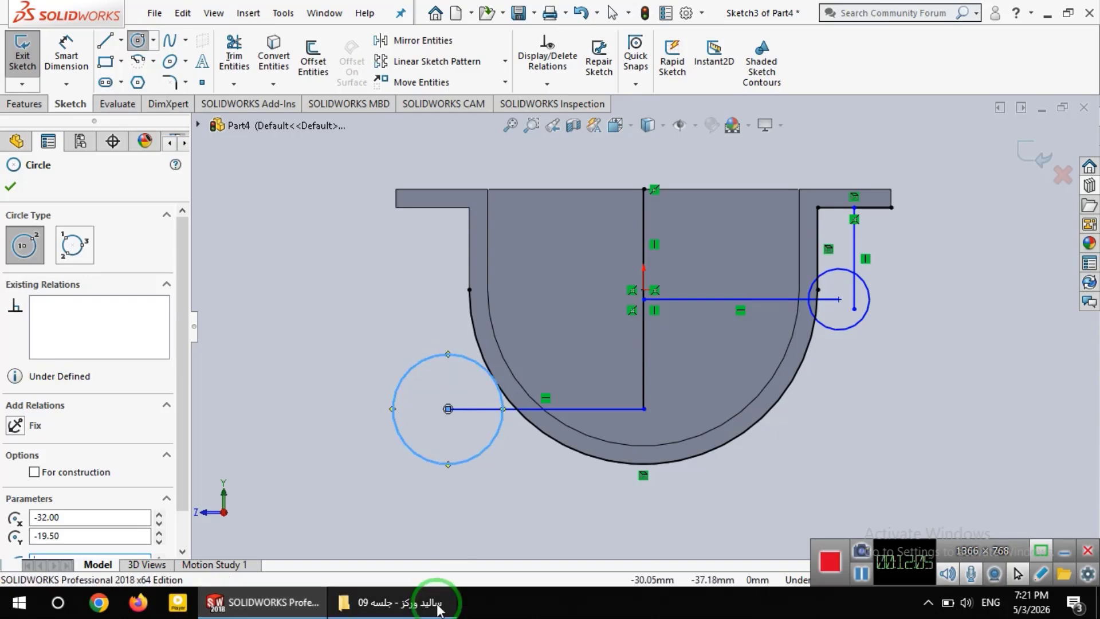
- Recheck 06.jpg and draw a vertical line about 24 mm long upward from the centre of the 9 mm radius circle
left_click(399, 603)
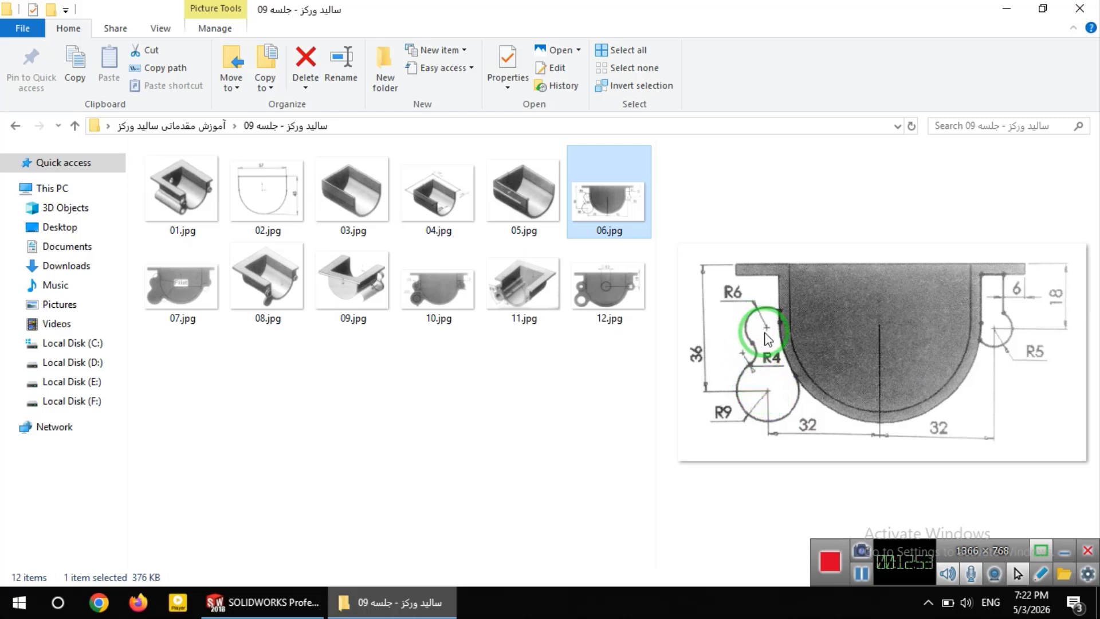
left_click(861, 574)
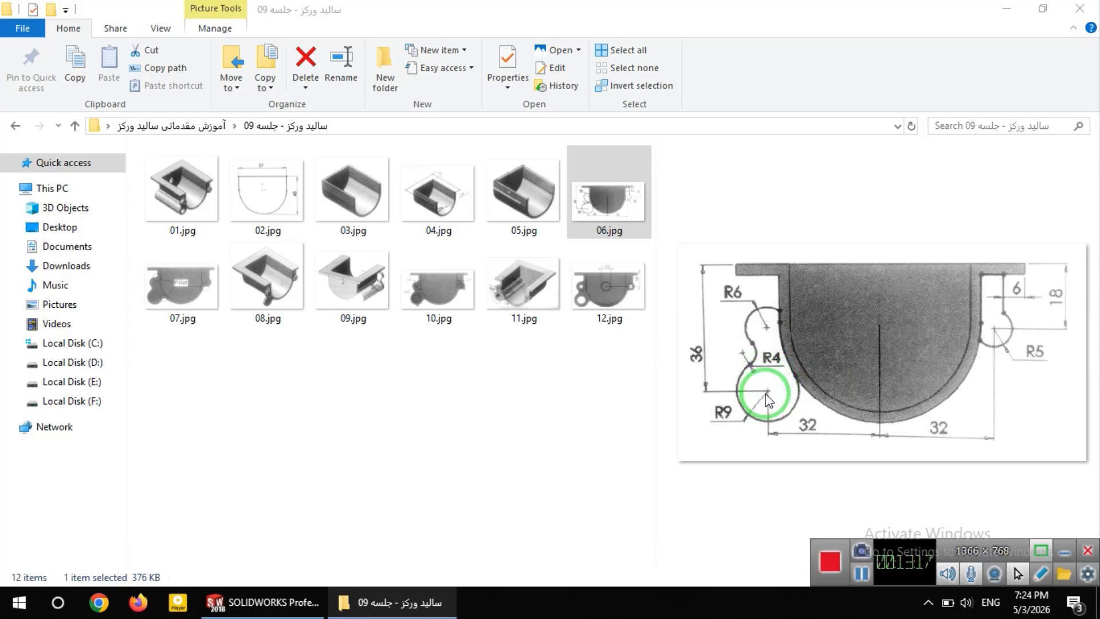
left_click(288, 601)
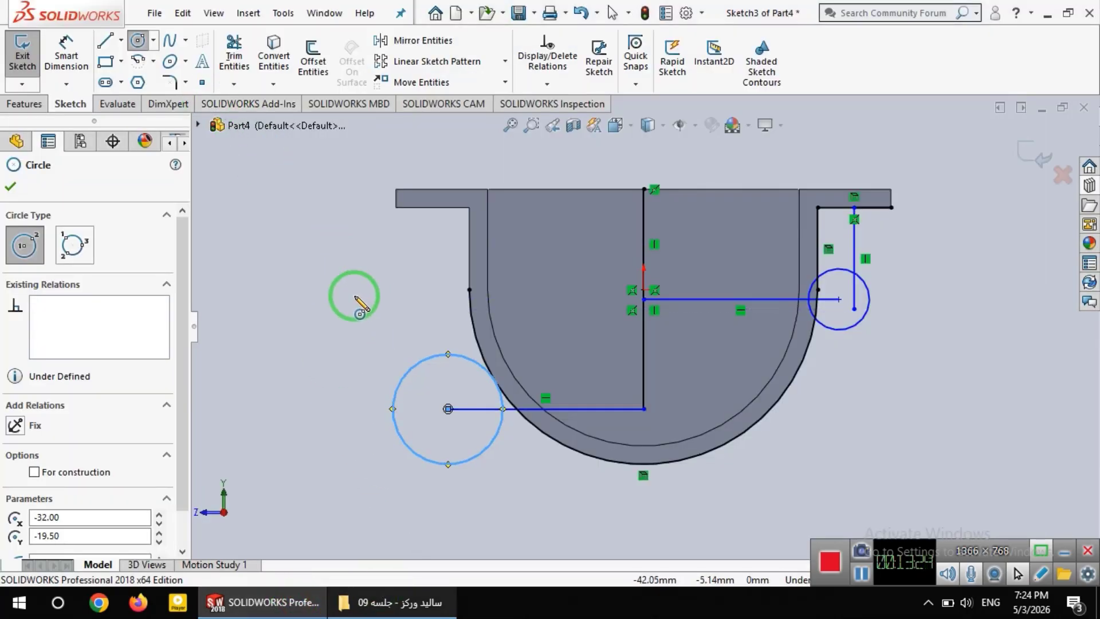
left_click(107, 40)
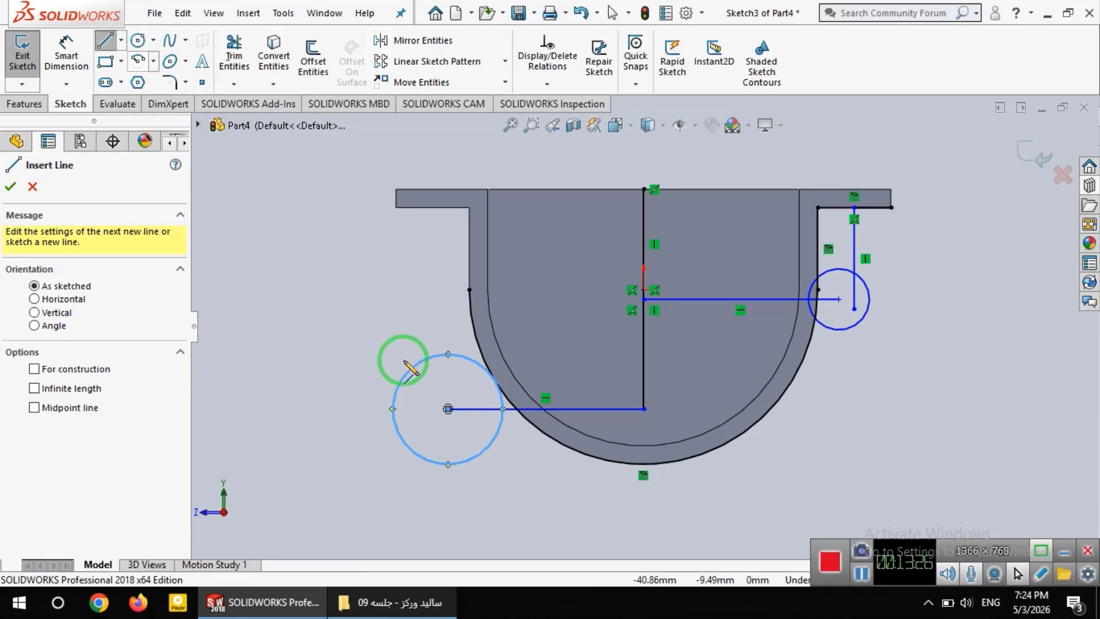
left_click(449, 408)
left_click(448, 268)
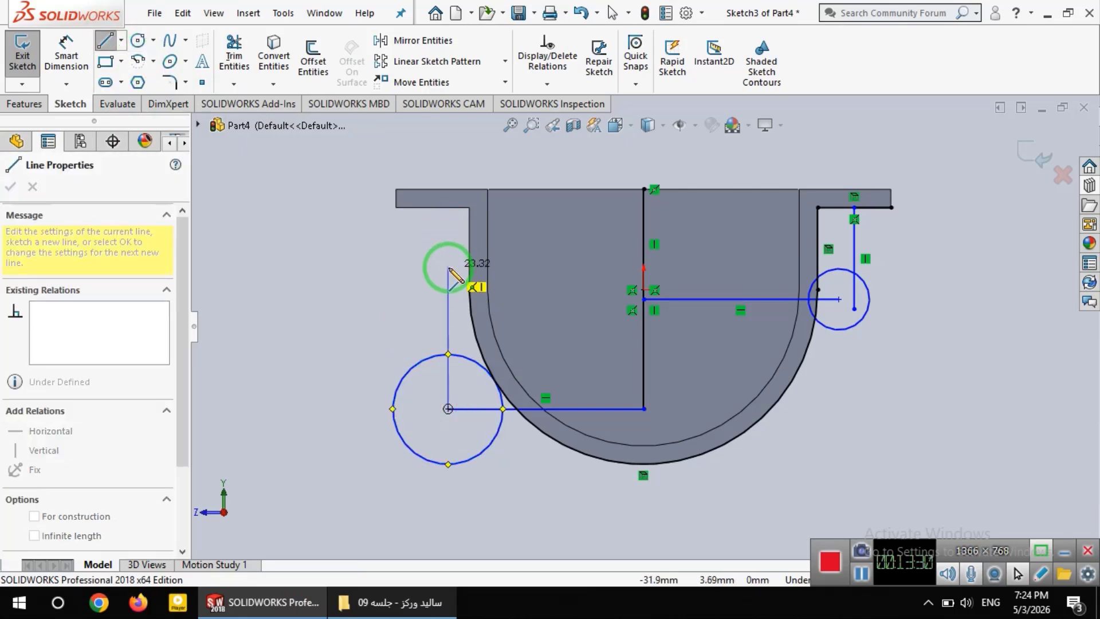
left_click(448, 259)
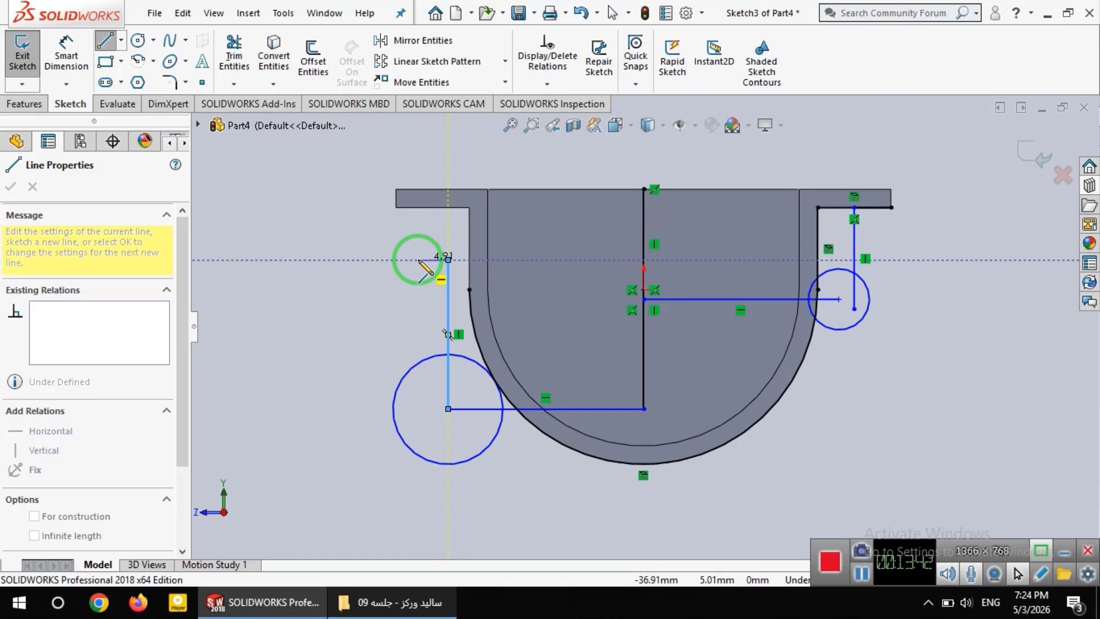
key("Escape")
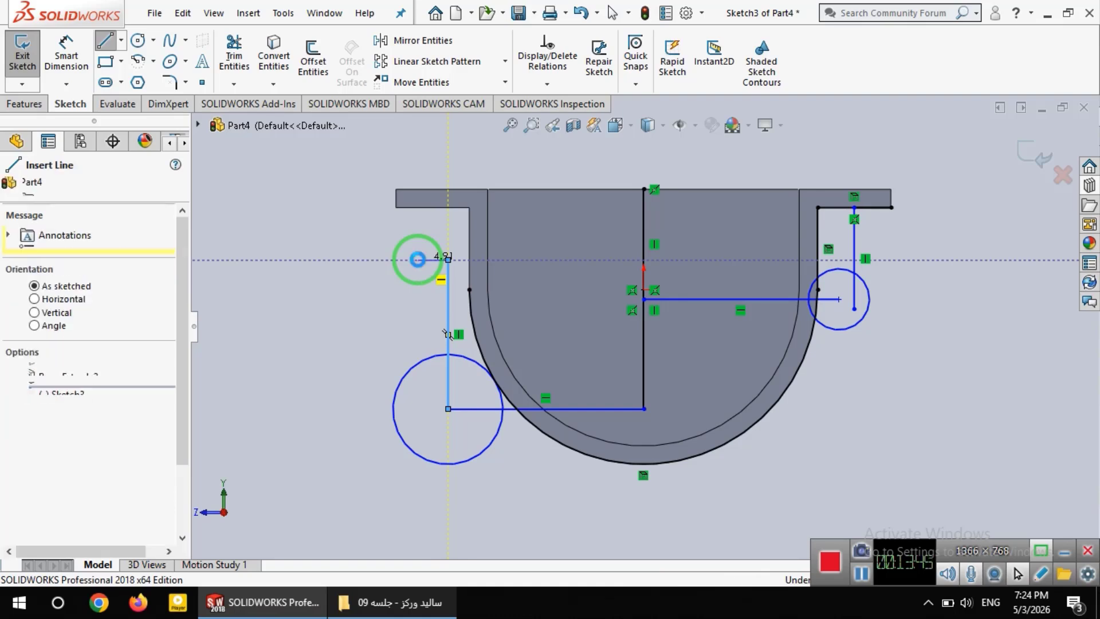
key("Escape")
- Draw a horizontal line from the lower end of the 18 mm vertical line across the trough, past the vertical line above the 9 mm radius circle
left_click(104, 45)
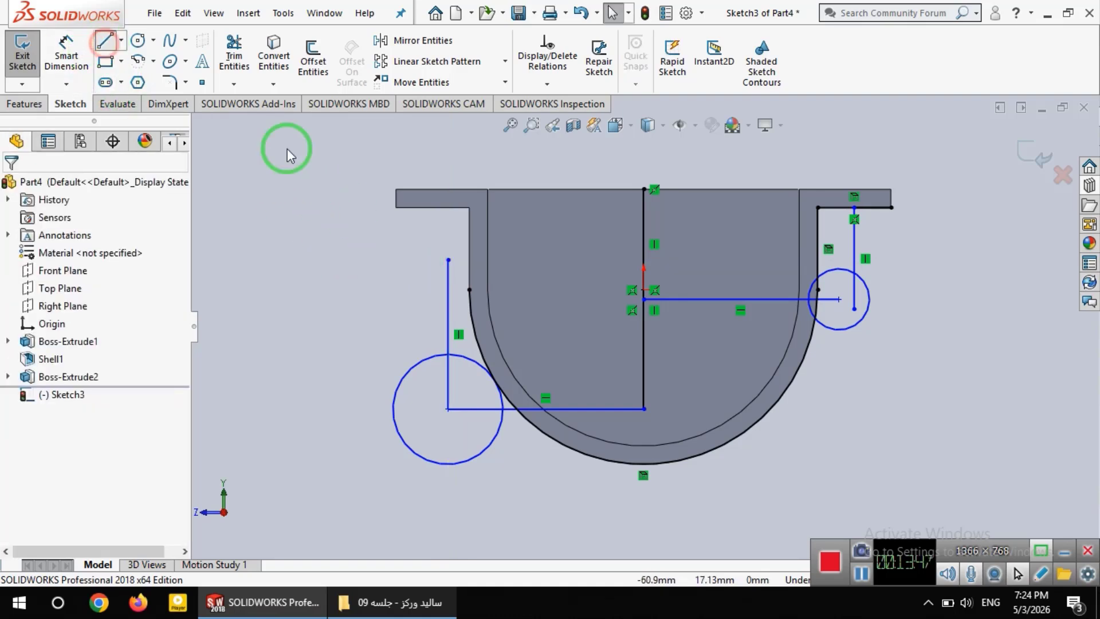
left_click(644, 299)
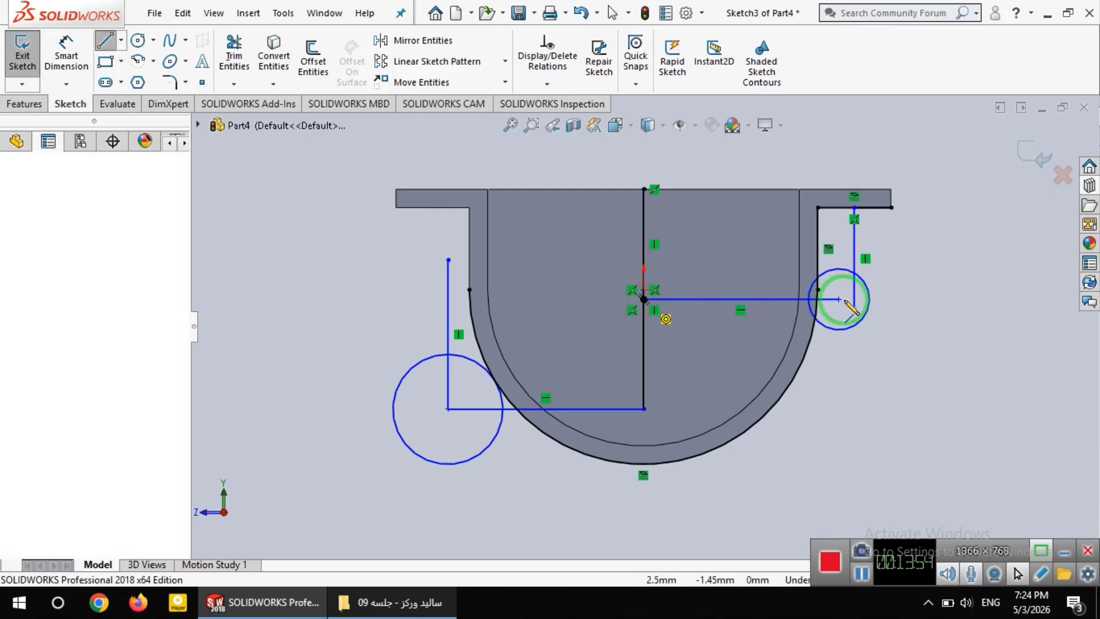
left_click(424, 299)
key("Escape")
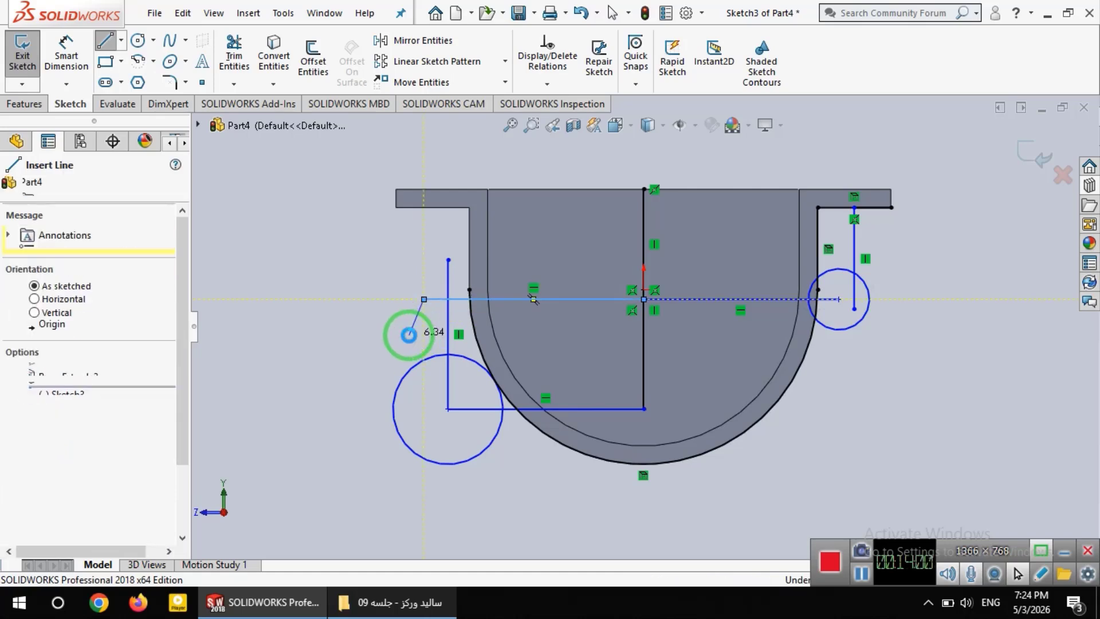
key("Escape")
- Draw a circle of 6 mm radius centred where the horizontal line crosses the outer vertical line, and glance at 06.jpg
left_click(138, 41)
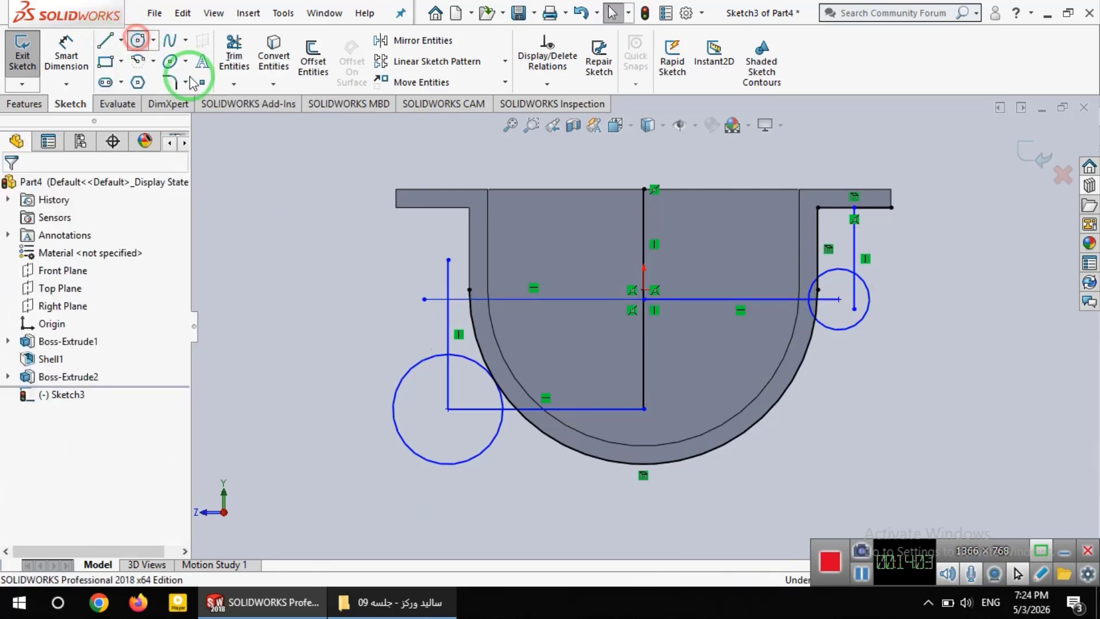
left_click(449, 299)
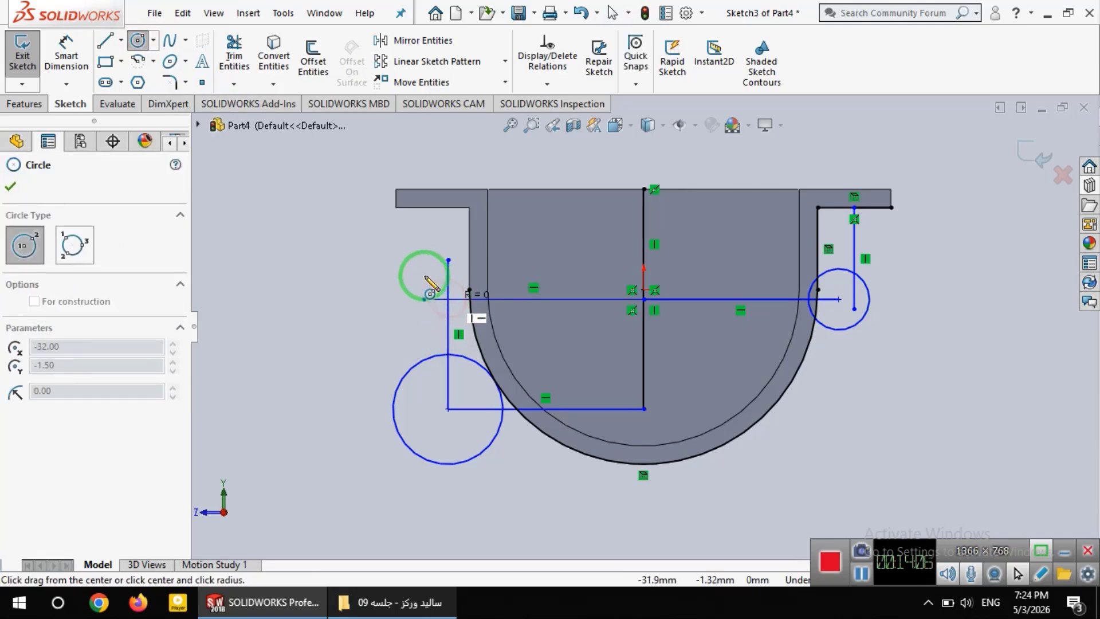
left_click(409, 265)
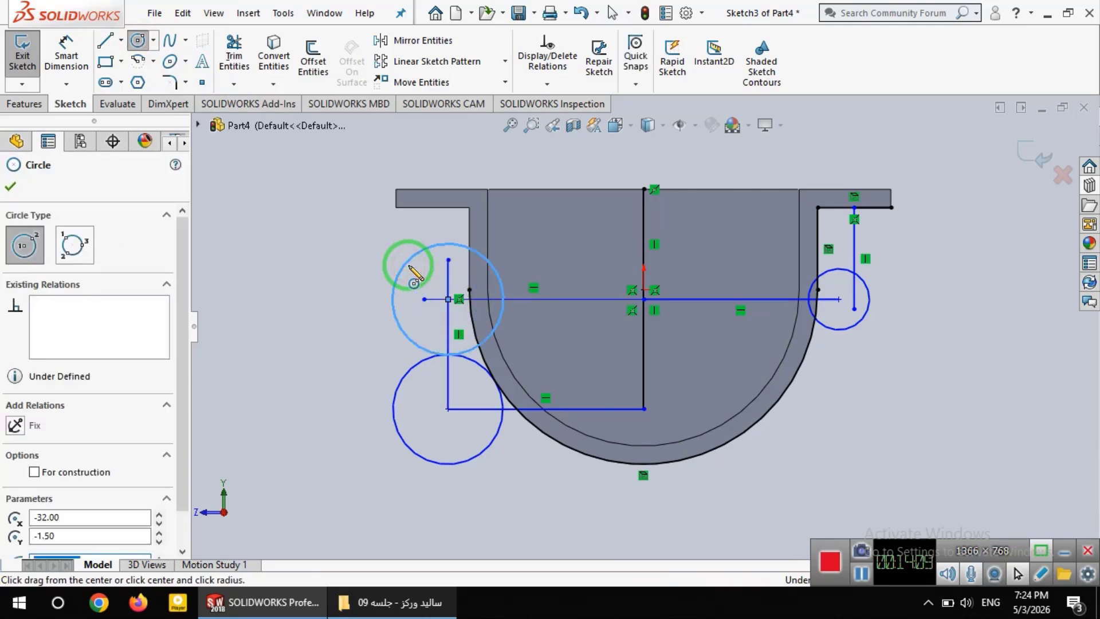
type("6")
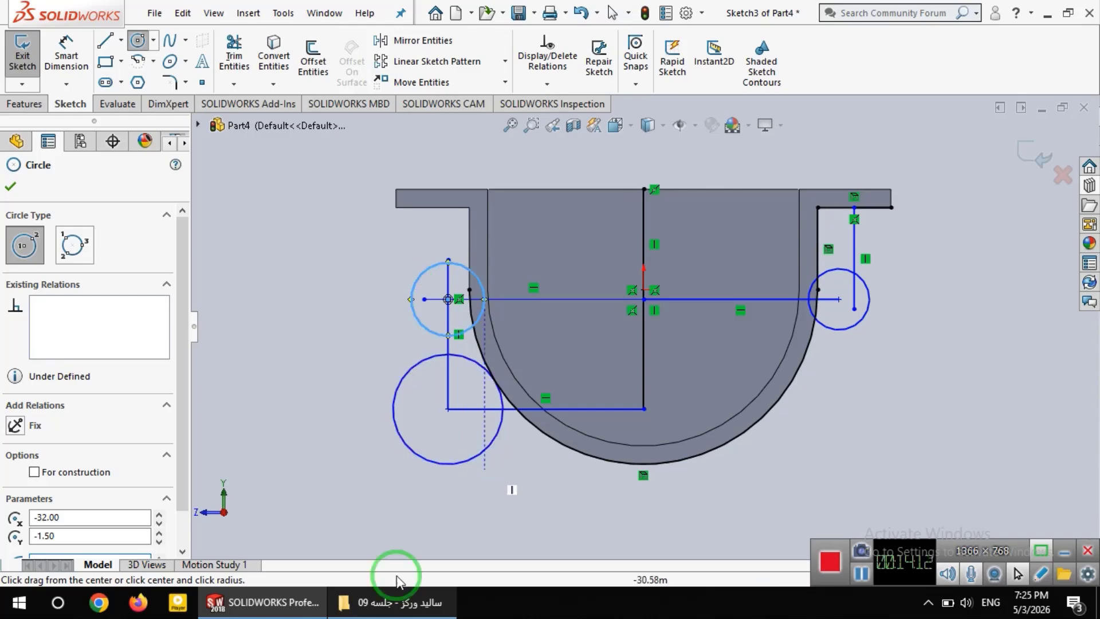
left_click(368, 602)
left_click(368, 605)
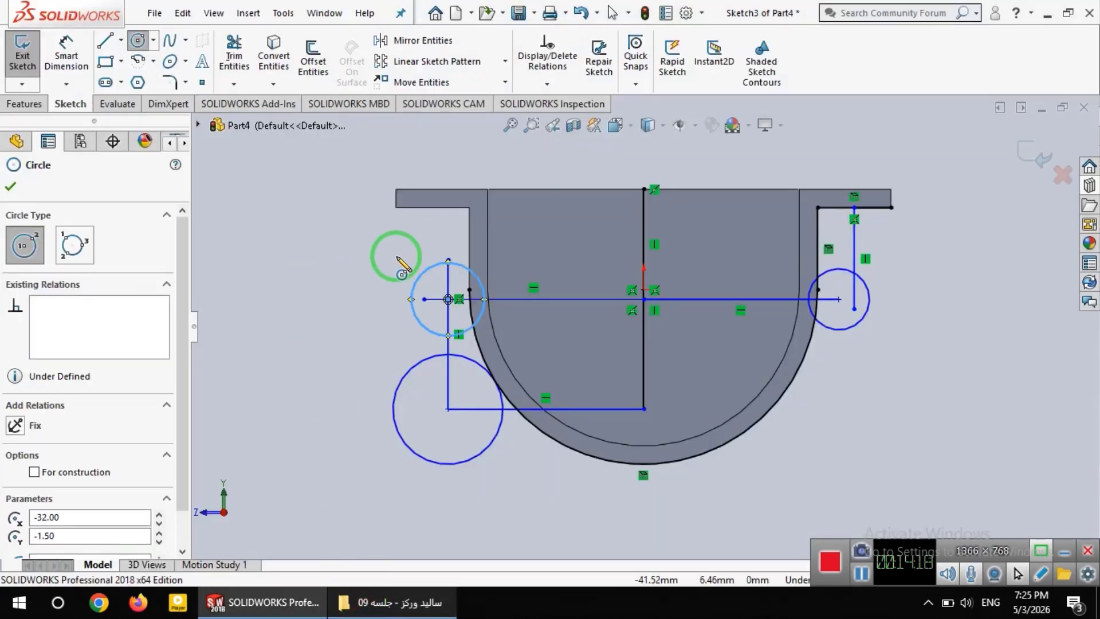
- Draw concentric helper circles of 10 mm radius around the 6 mm radius circle and 13 mm radius around the 9 mm radius circle
left_click(448, 298)
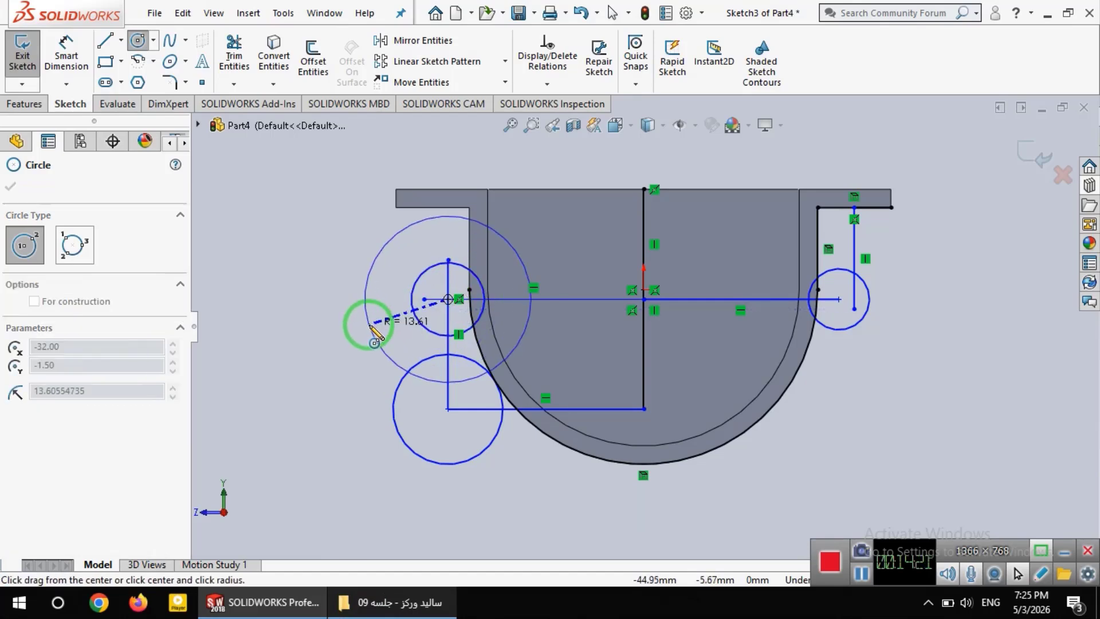
left_click(370, 325)
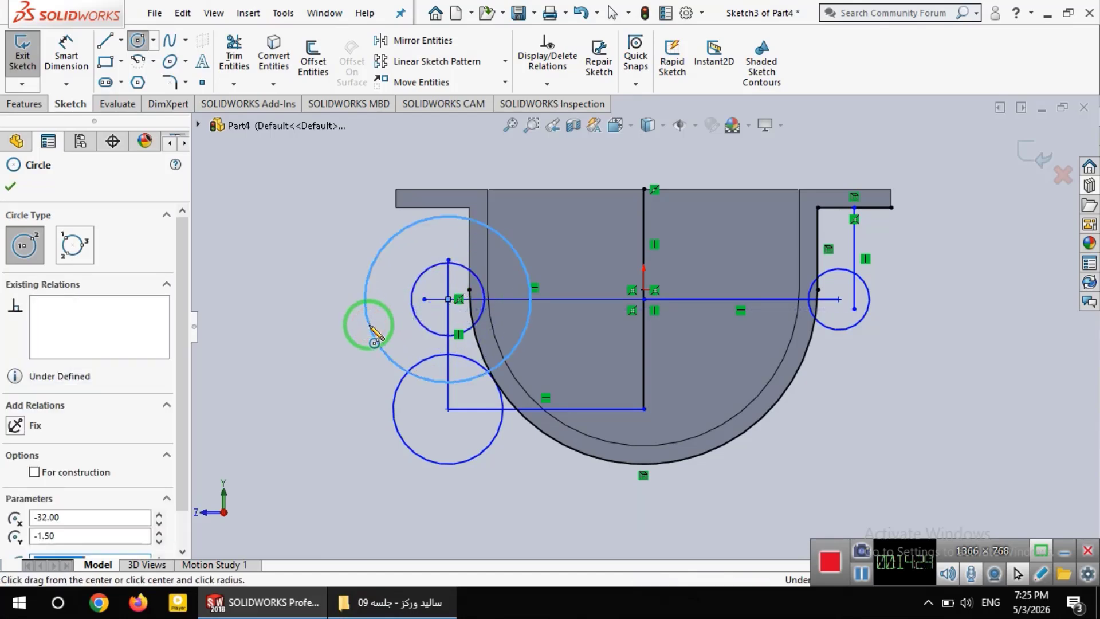
left_click(448, 409)
left_click(365, 373)
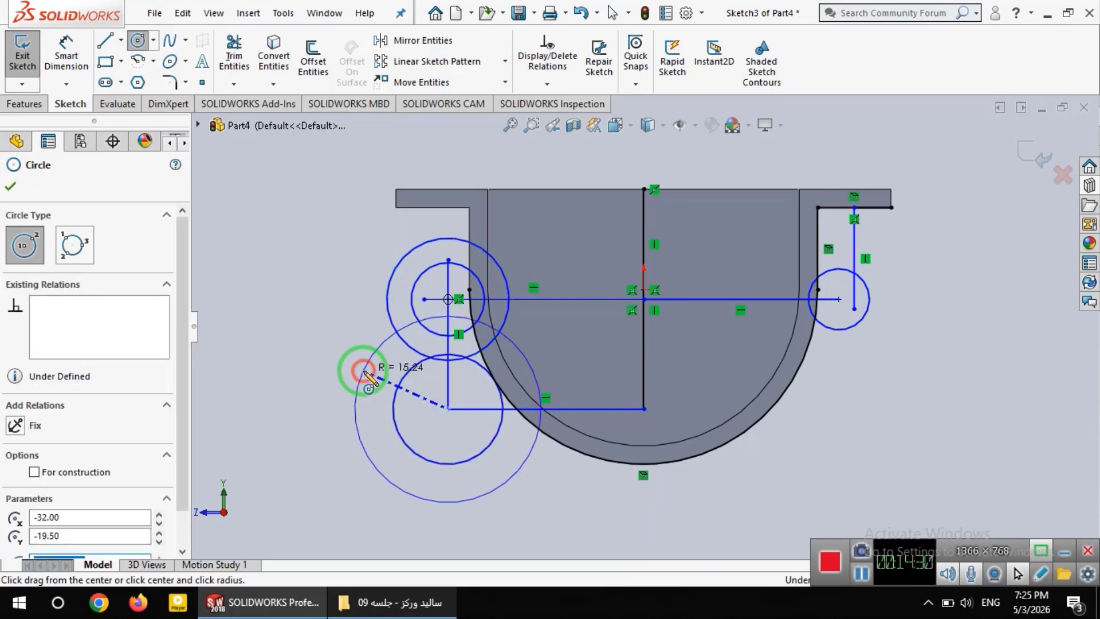
key("Return")
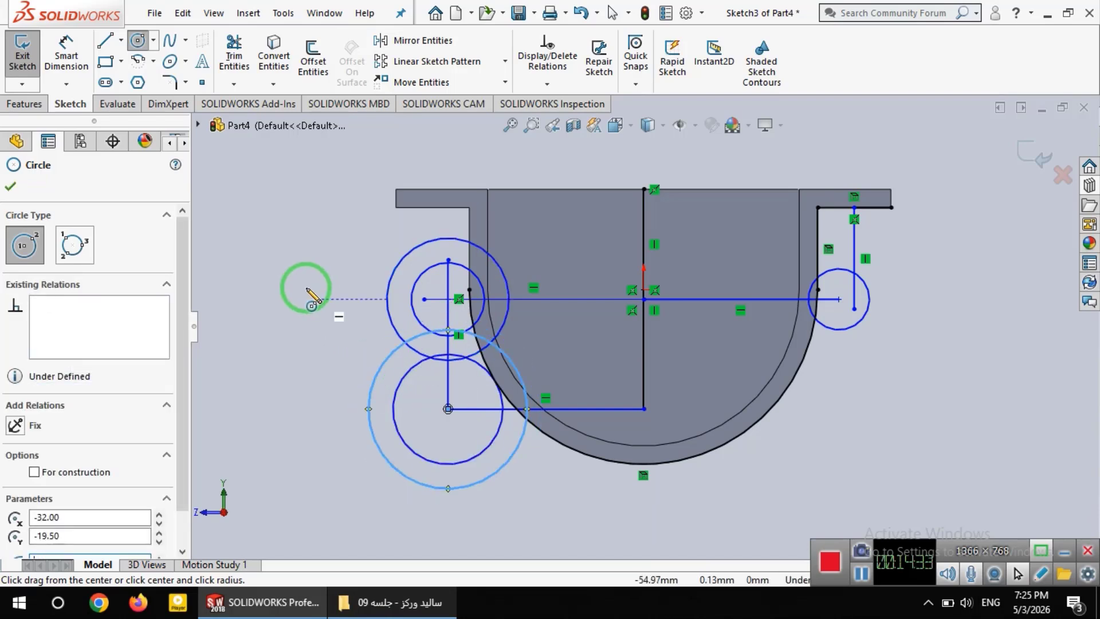
- Draw a circle of 4 mm radius centred on the helper circles' intersection farthest from the trough
left_click(405, 343)
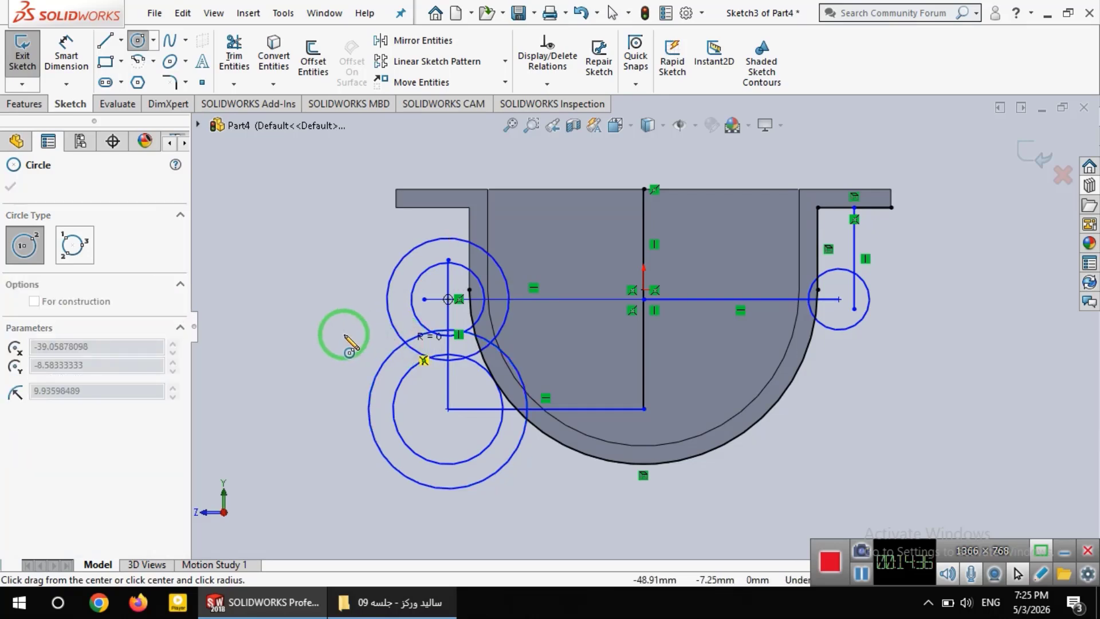
left_click(344, 336)
key("Return")
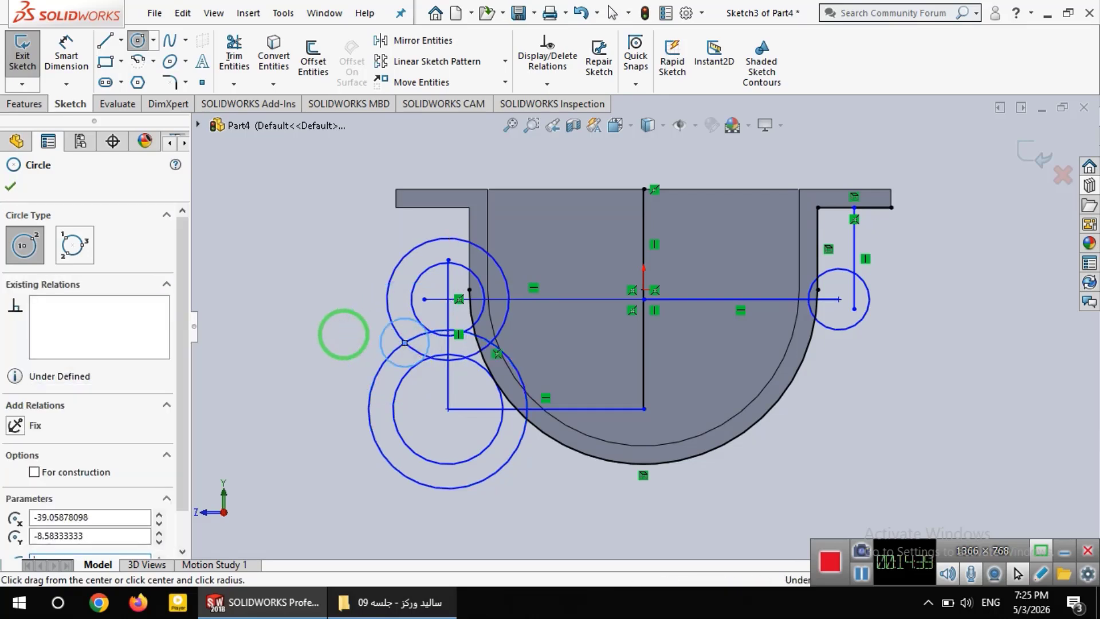
- Delete the concentric helper circles of 10 mm and 13 mm radius around the 6 mm and 9 mm radius circles
key("Escape")
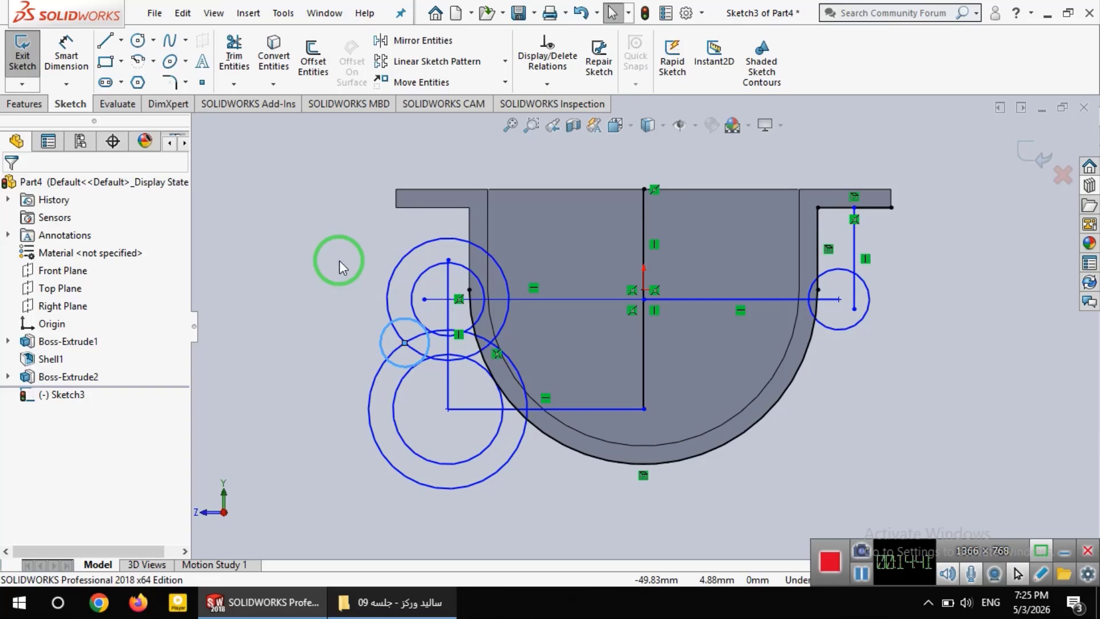
left_click(393, 273)
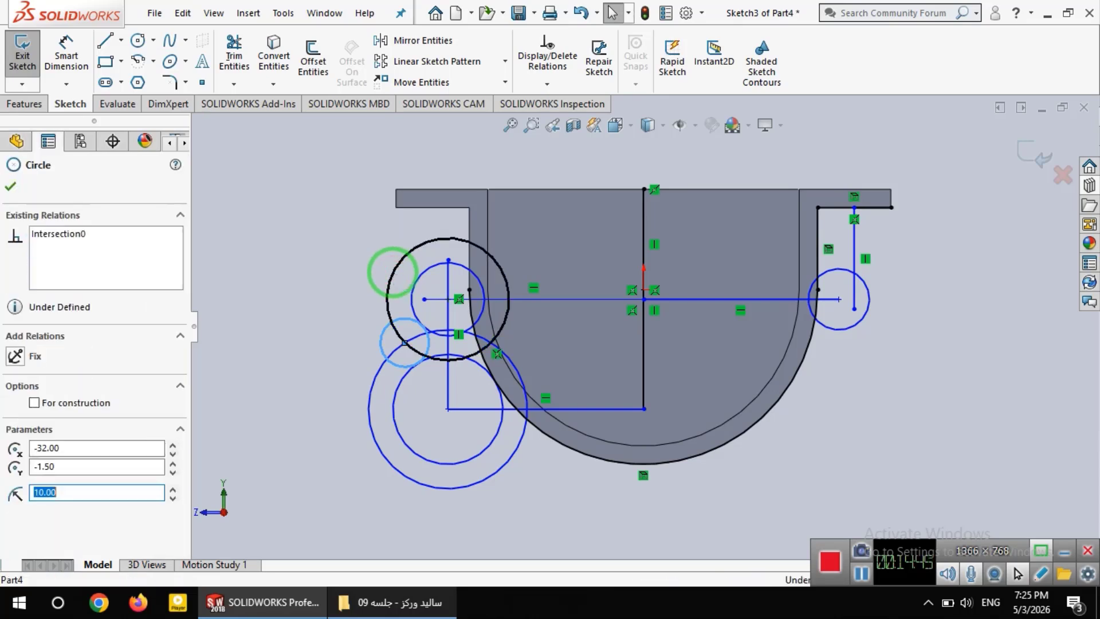
key("Delete")
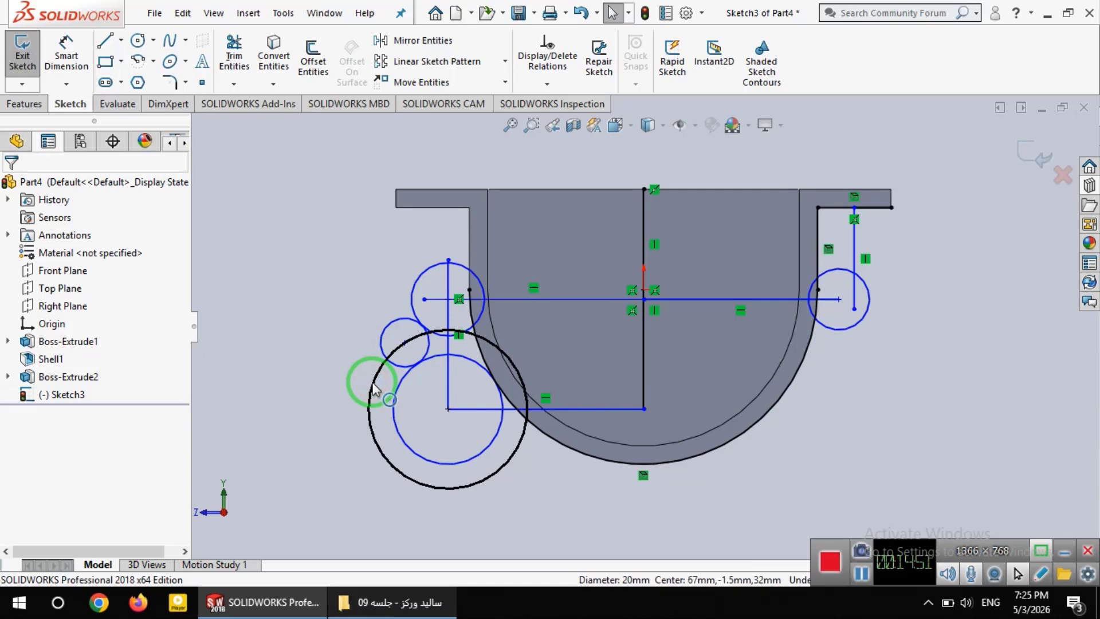
left_click(373, 389)
left_click(238, 114)
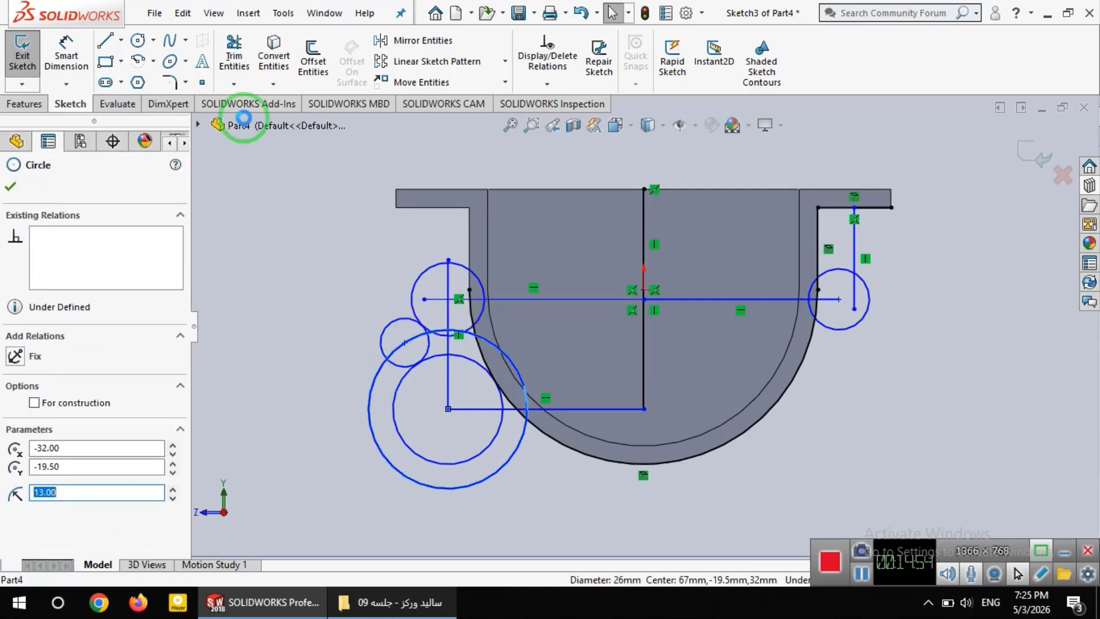
- Trim the 4 mm radius circle down to the concave arc joining the 6 mm and 9 mm radius circles
left_click(232, 56)
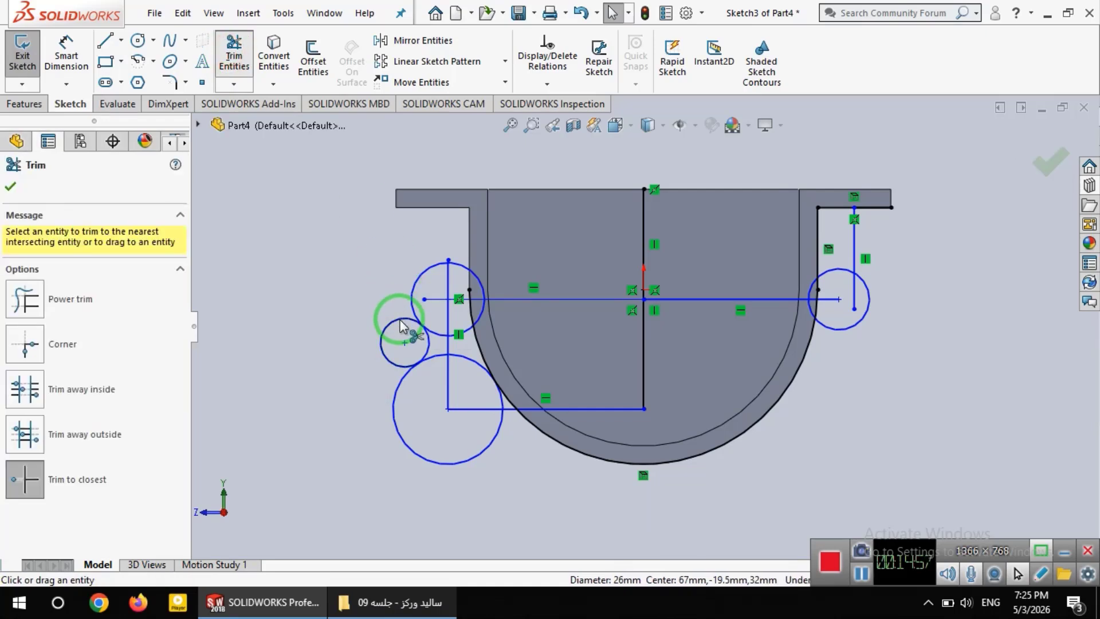
left_click(382, 328)
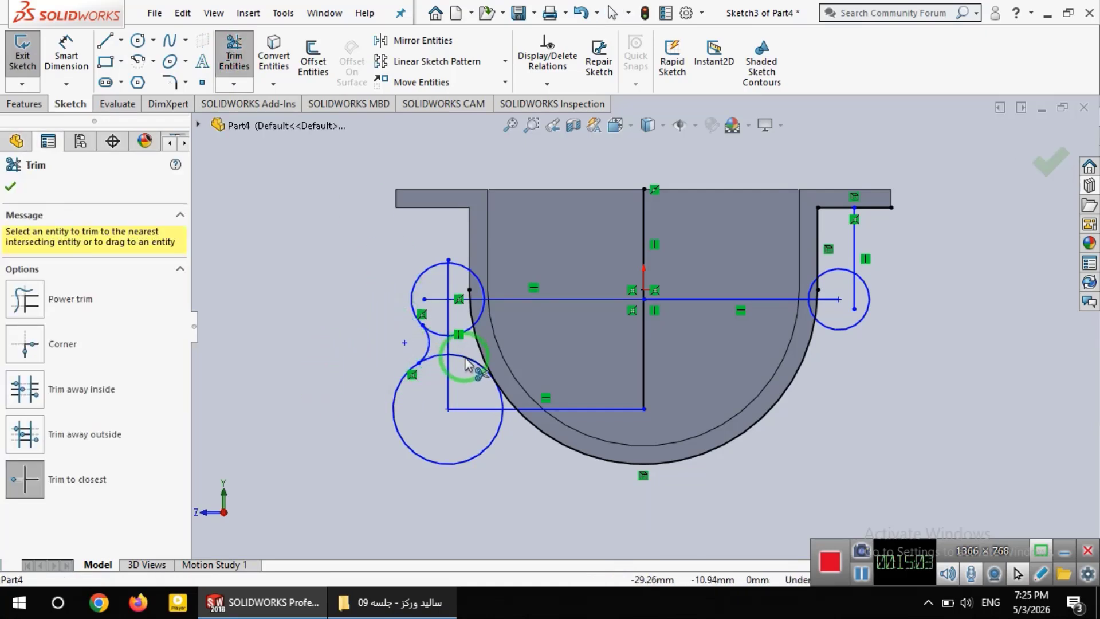
key("Escape")
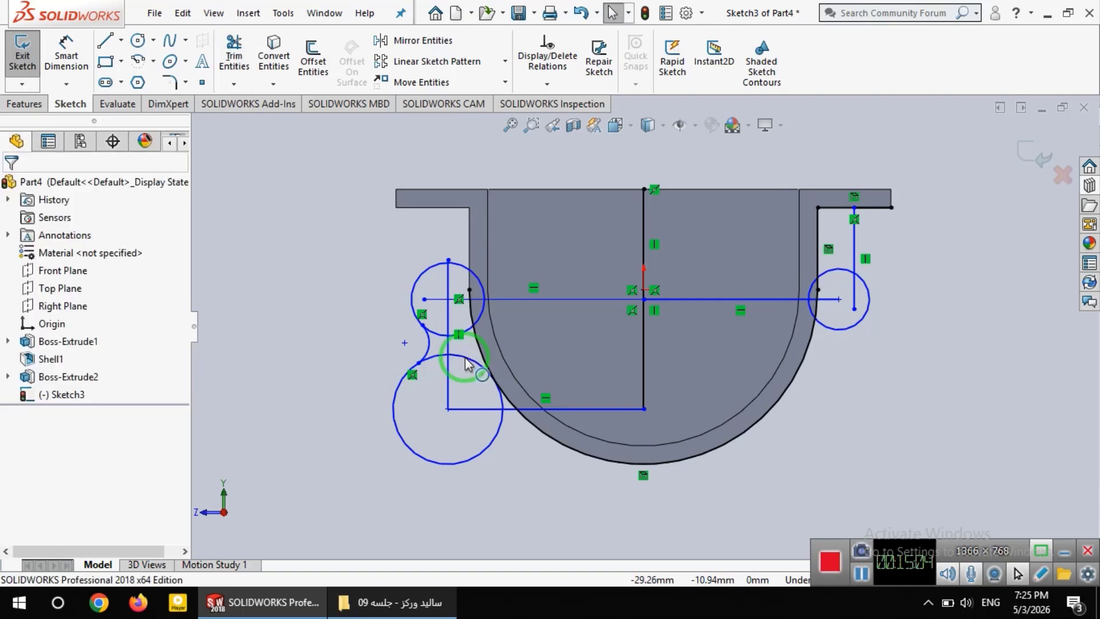
- Delete the layout lines across the trough, its vertical centre lines and converted outer arc, and the vertical line through the 6 mm and 9 mm radius circles
left_click(676, 298)
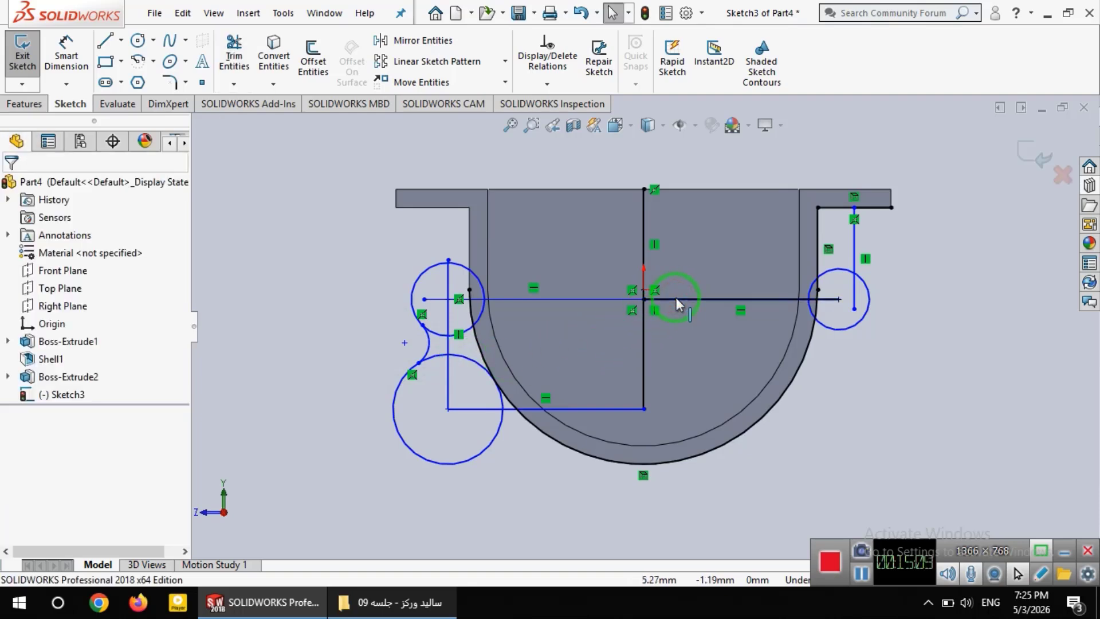
key("Delete")
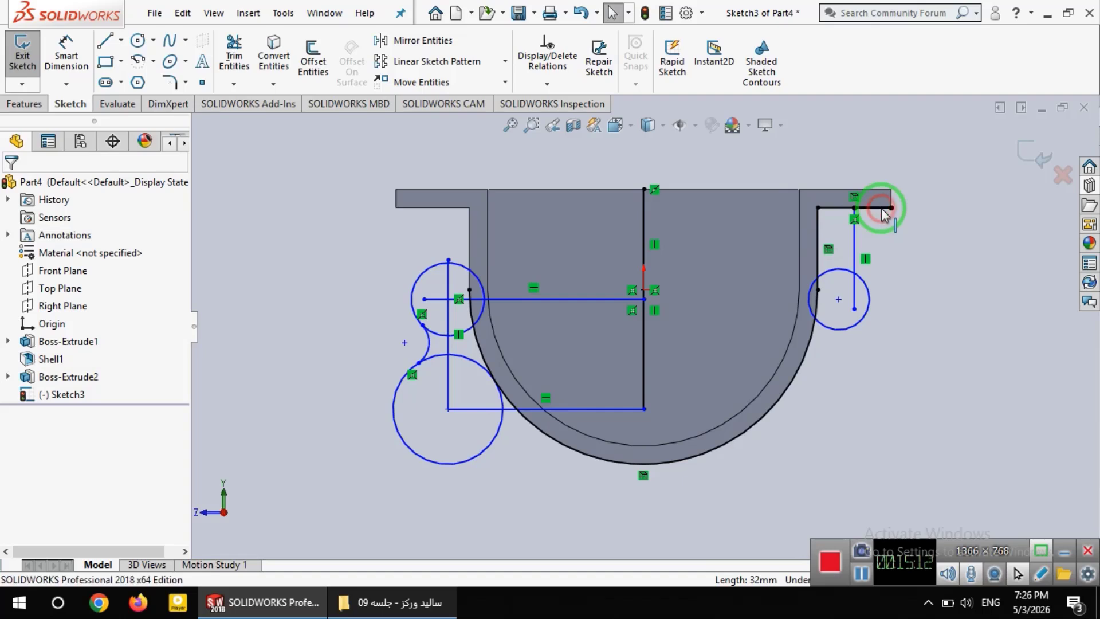
left_click(880, 208)
key("Escape")
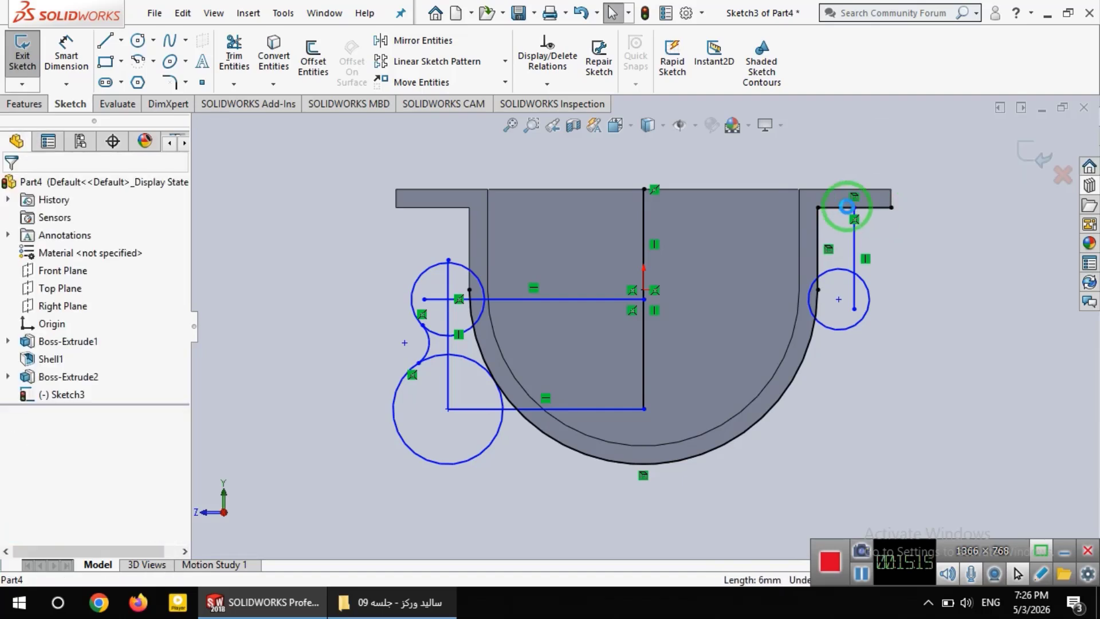
left_click(644, 225)
key("Delete")
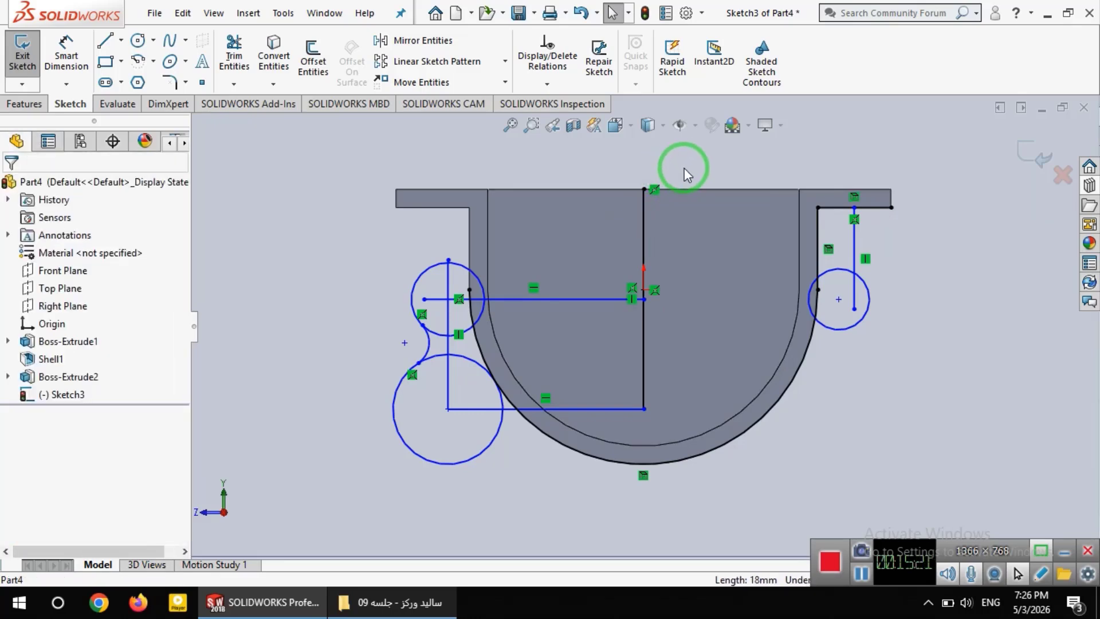
mouse_move(684, 164)
left_mouse_down()
mouse_move(583, 324)
mouse_move(521, 484)
left_mouse_up()
key("Delete")
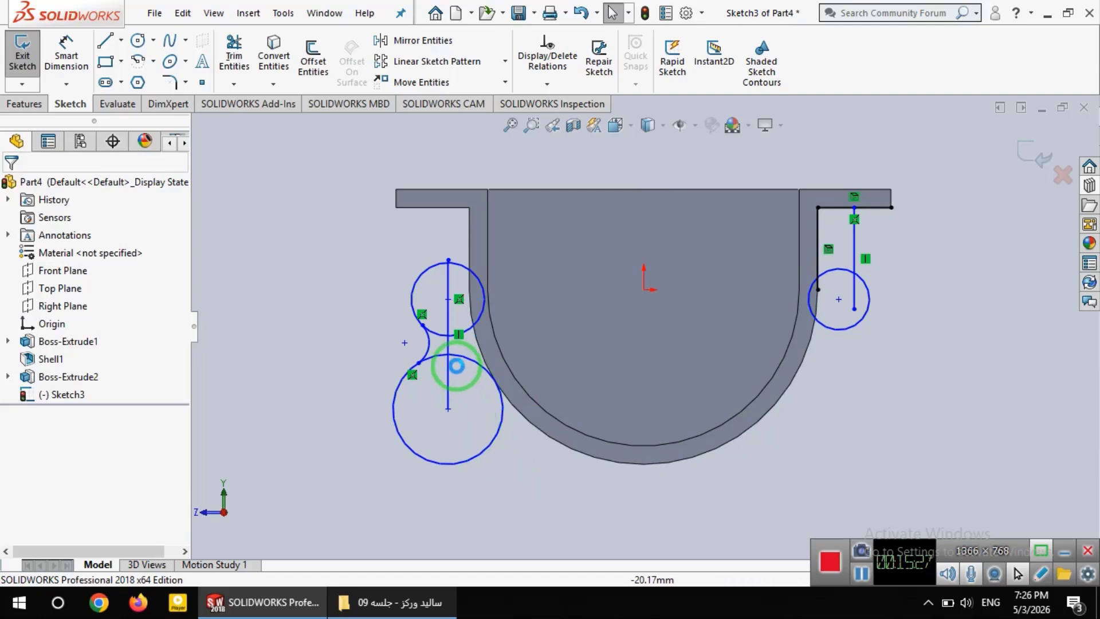
left_click(450, 290)
key("Delete")
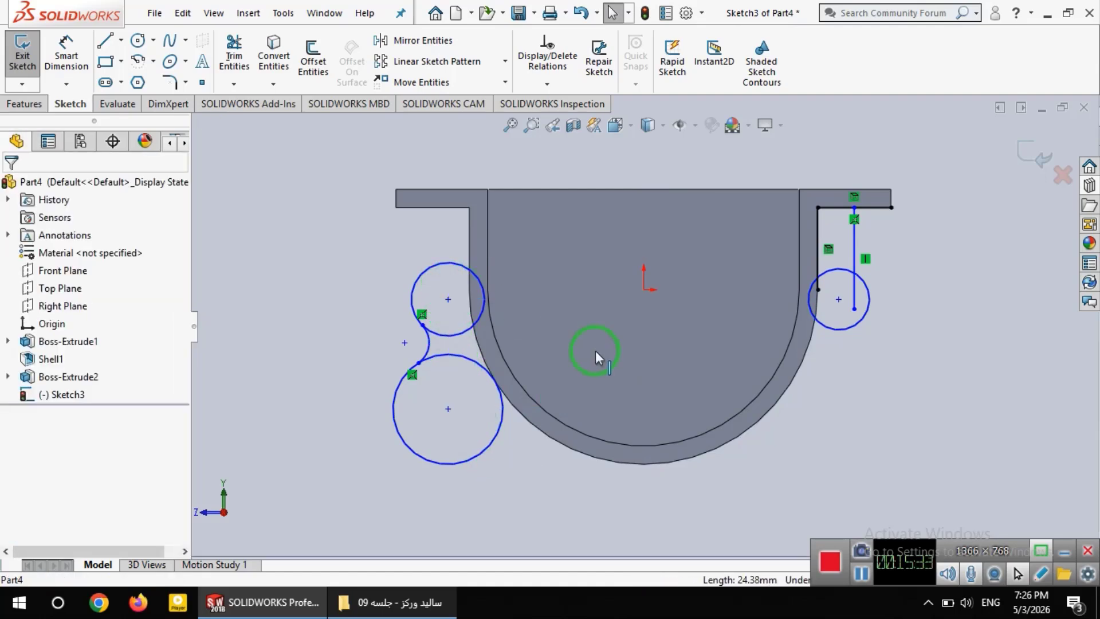
- Convert the trough's outer arc edge and the straight outer wall edge beside the 6 mm radius circle into sketch entities
left_click(681, 456)
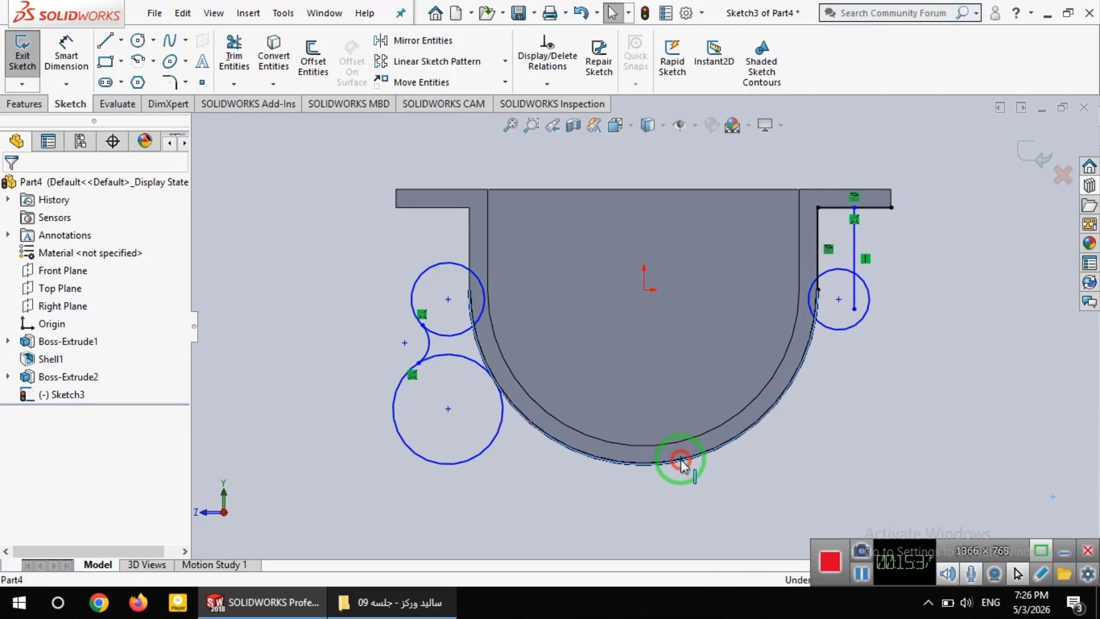
left_click(274, 55)
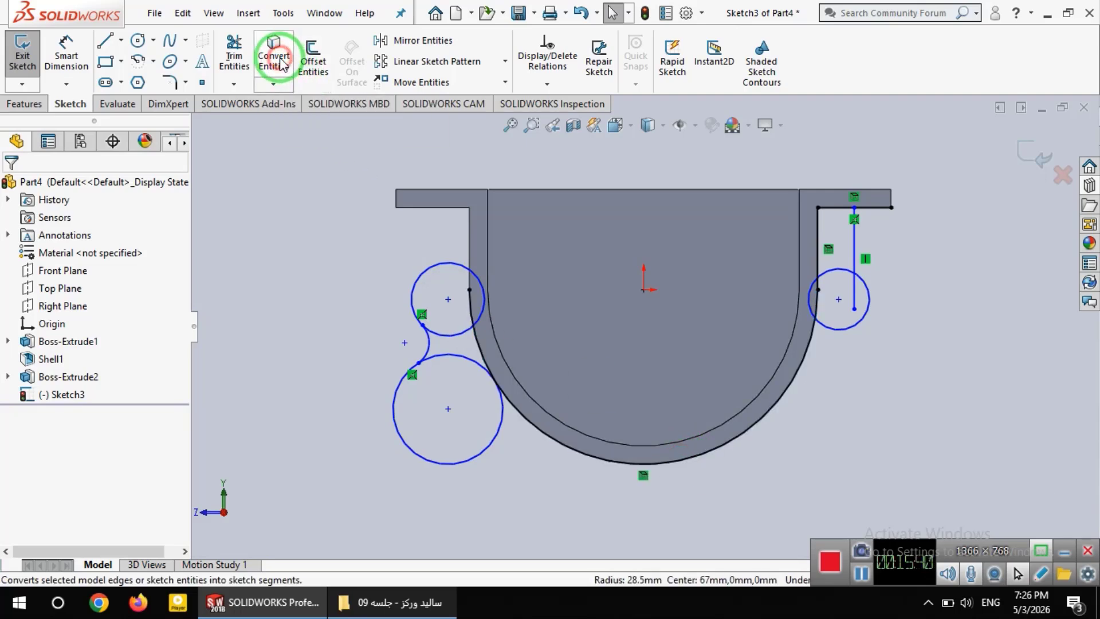
left_click(470, 239)
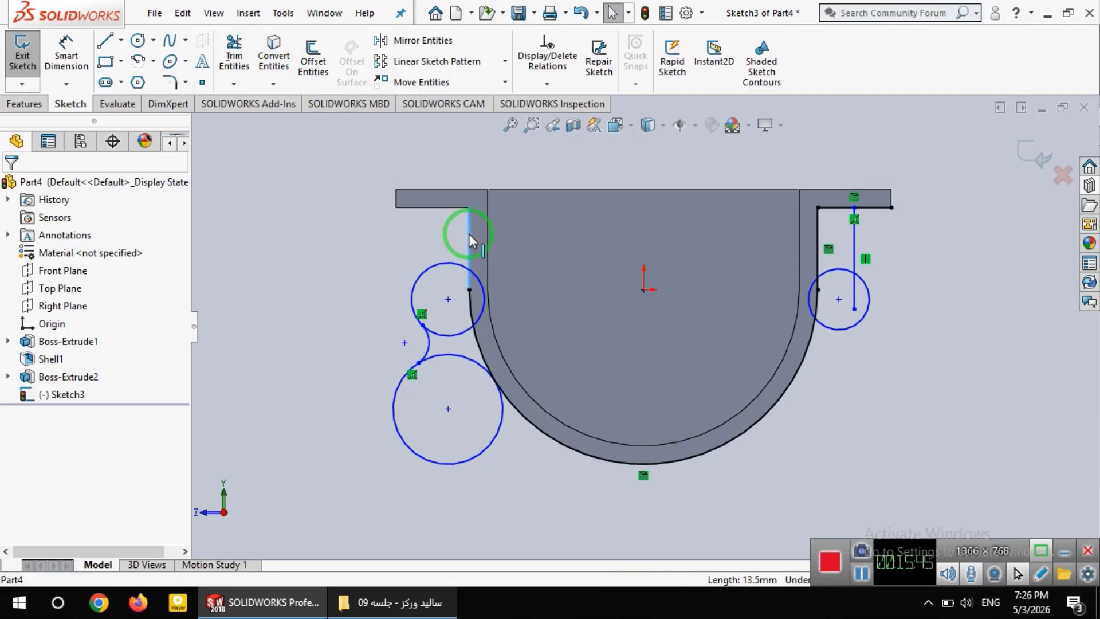
left_click(274, 51)
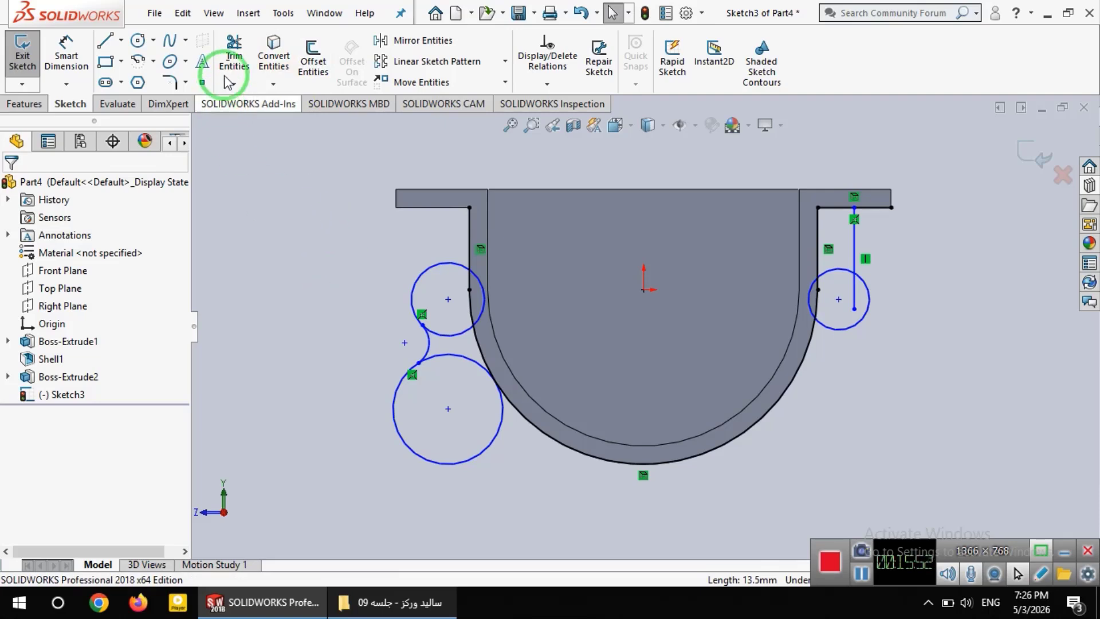
- Trim the 6 mm and 9 mm radius circles and the converted trough edges into one closed double-lobed profile against the wall
left_click(234, 54)
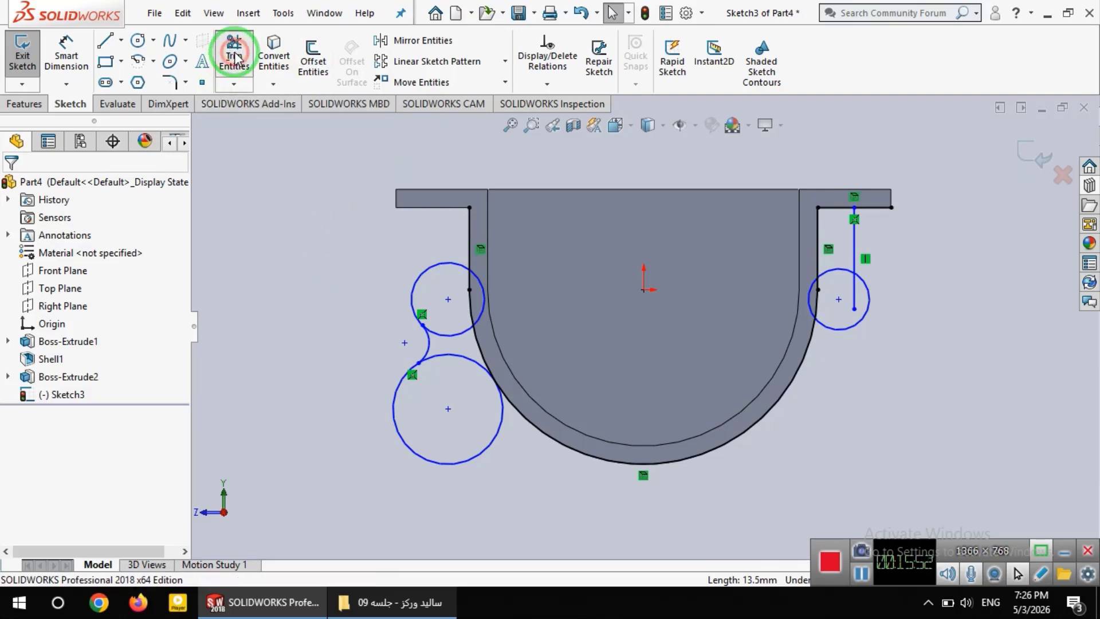
left_click(483, 293)
left_click(454, 337)
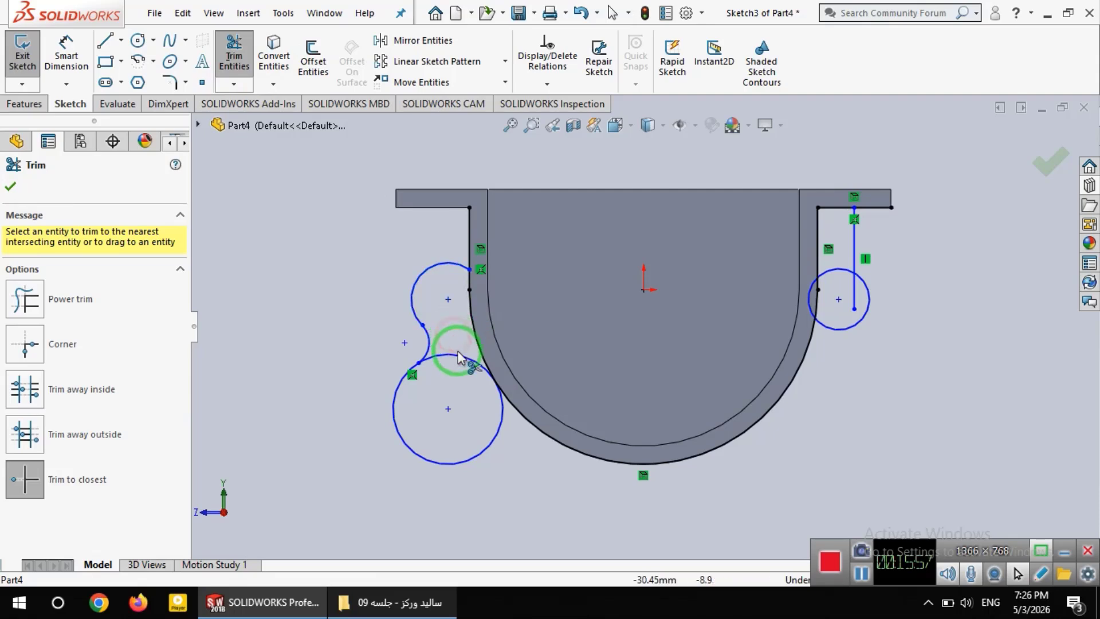
left_click(451, 355)
left_click(544, 439)
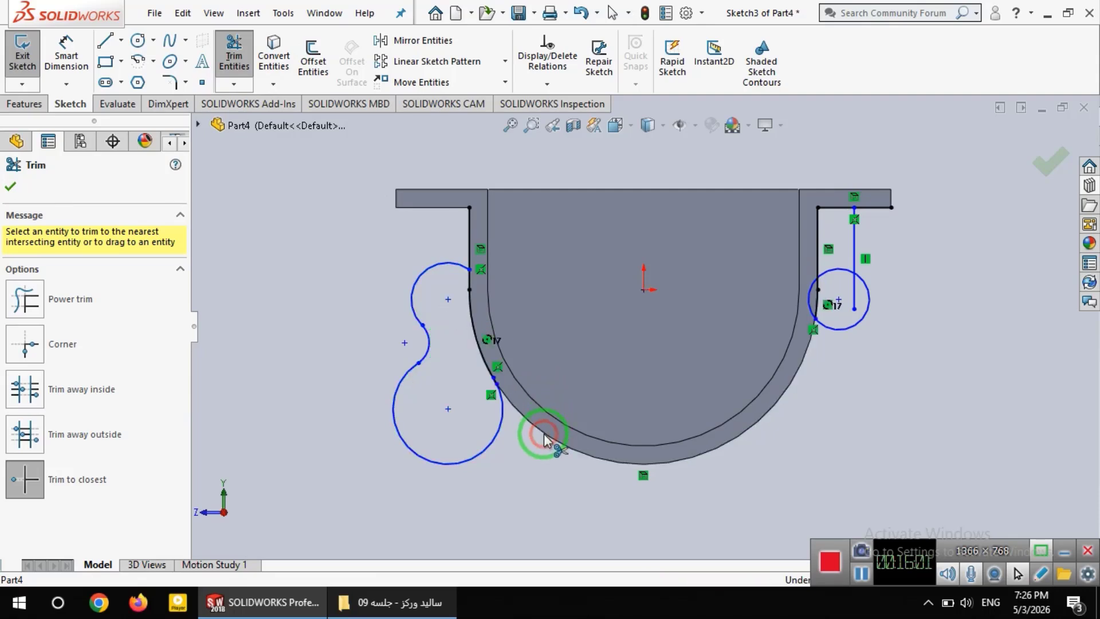
left_click(468, 229)
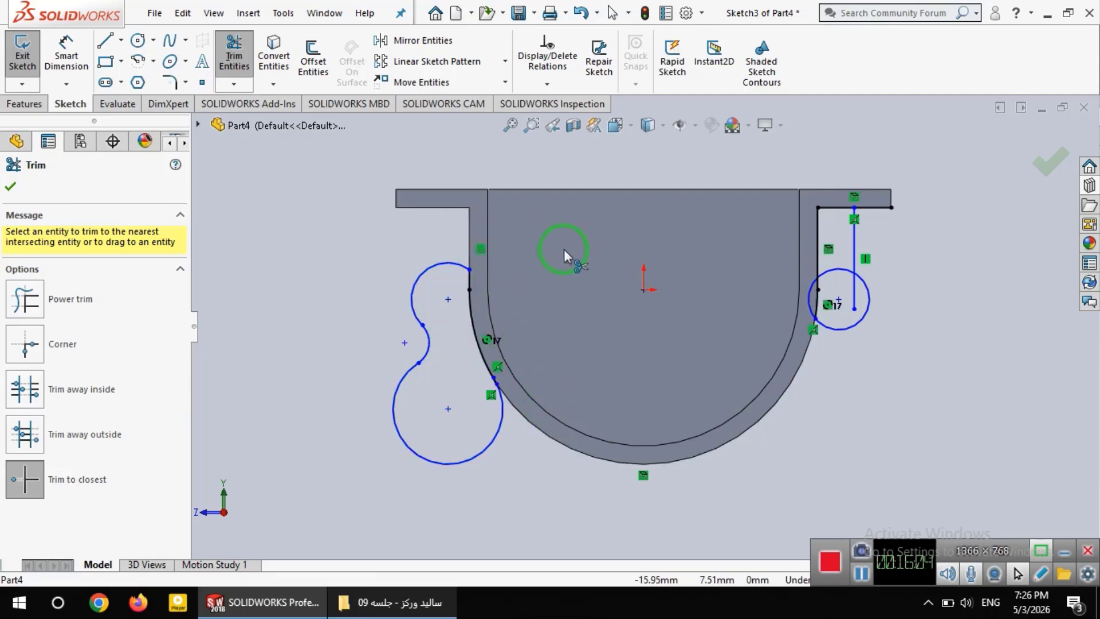
- Trim the 5 mm radius circle, its vertical line and the flange edge into a closed profile on the opposite side of the trough
left_click(810, 289)
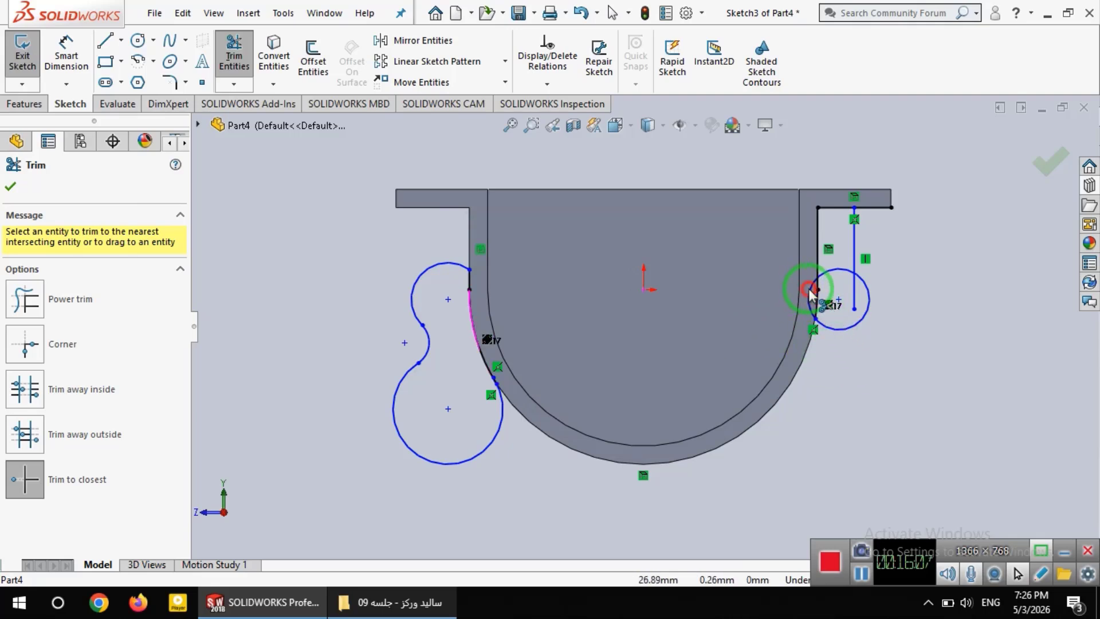
left_click(855, 290)
left_click(839, 270)
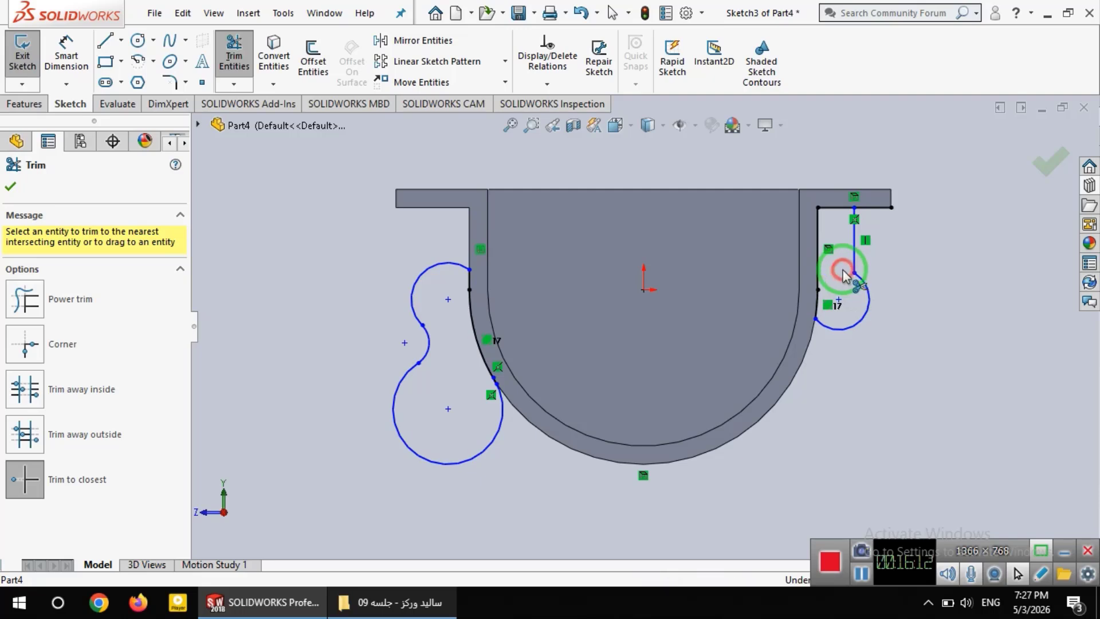
left_click(882, 212)
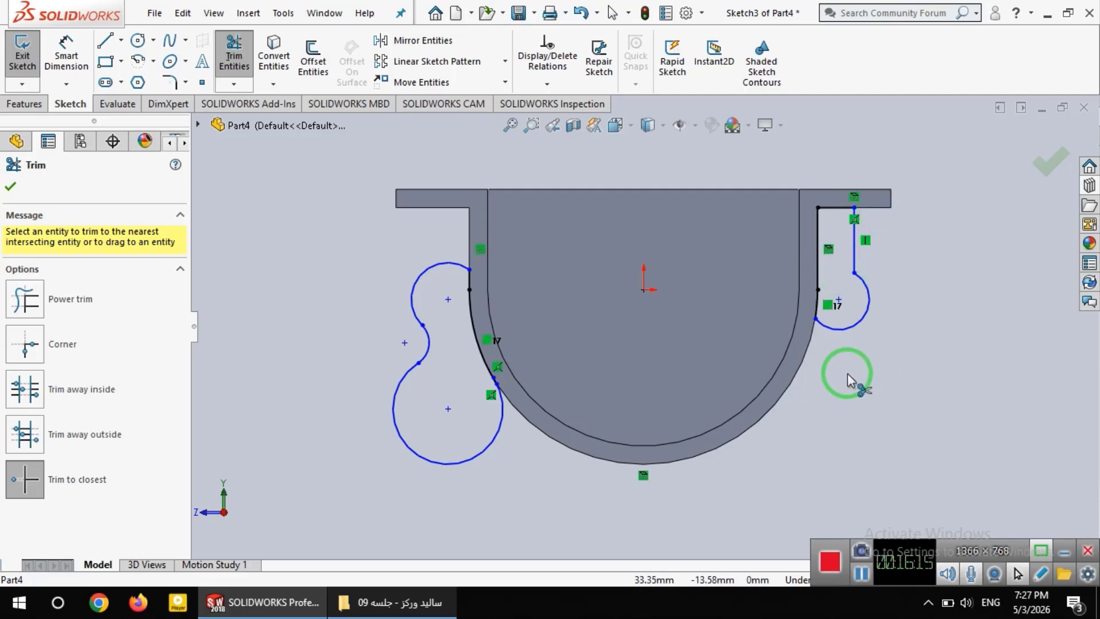
left_click(19, 183)
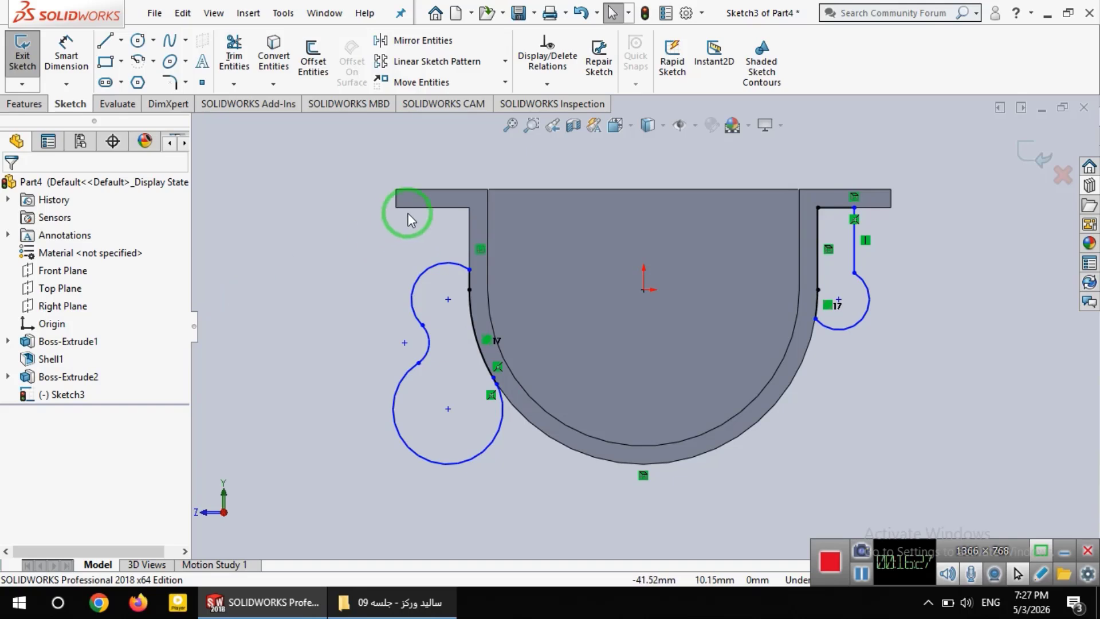
- Switch to the isometric view and extrude both side profile regions 3 mm in the reversed direction, merged with the trough
left_click(631, 125)
left_click(708, 175)
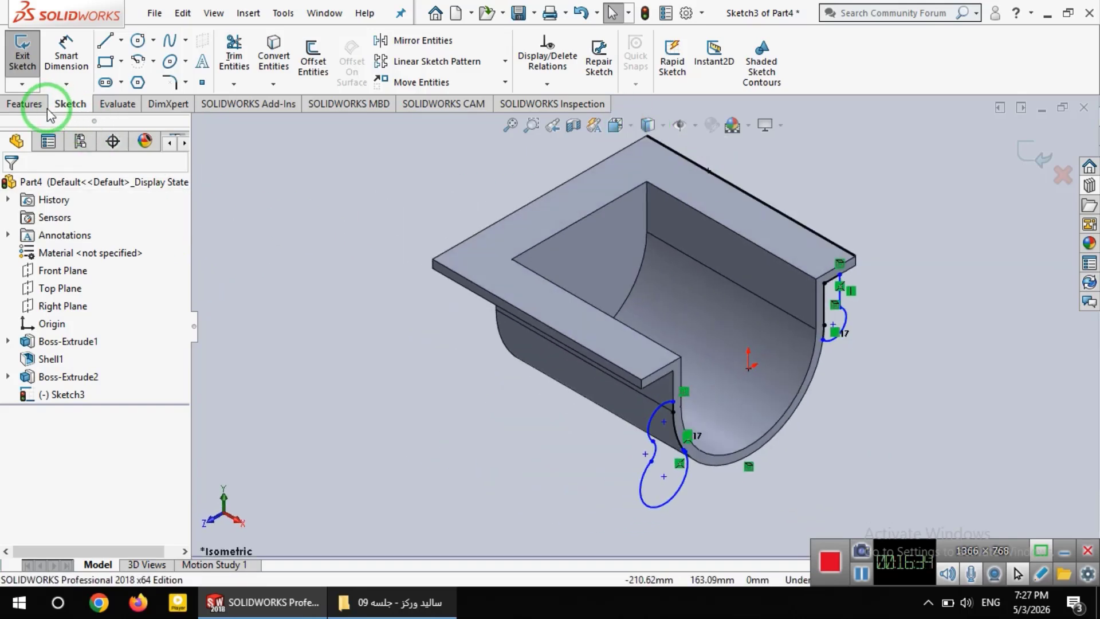
left_click(24, 104)
left_click(32, 64)
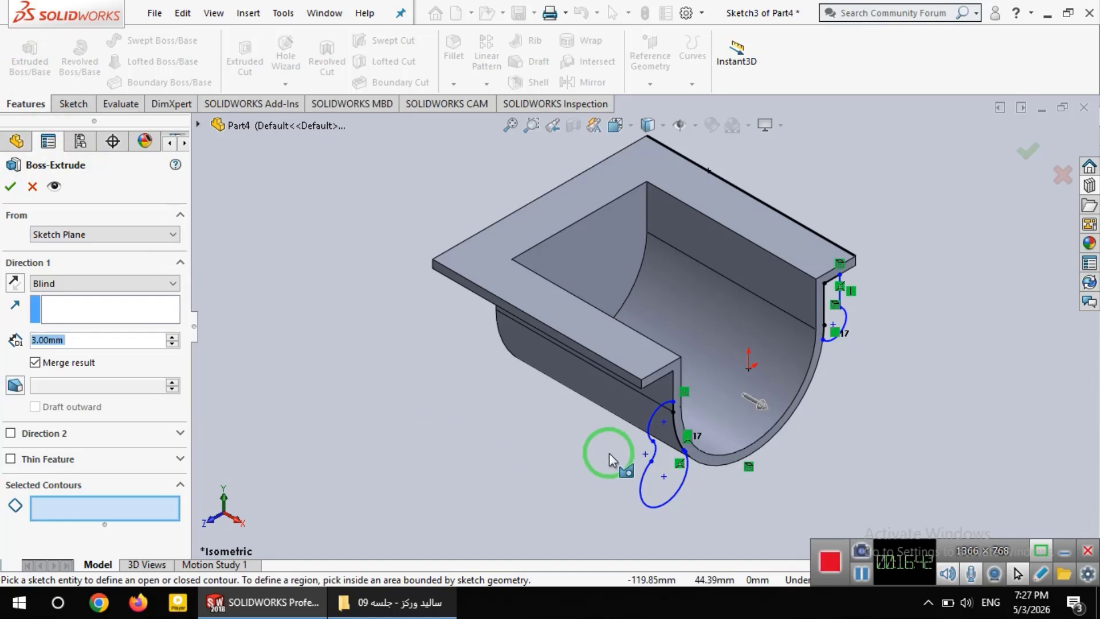
left_click(671, 471)
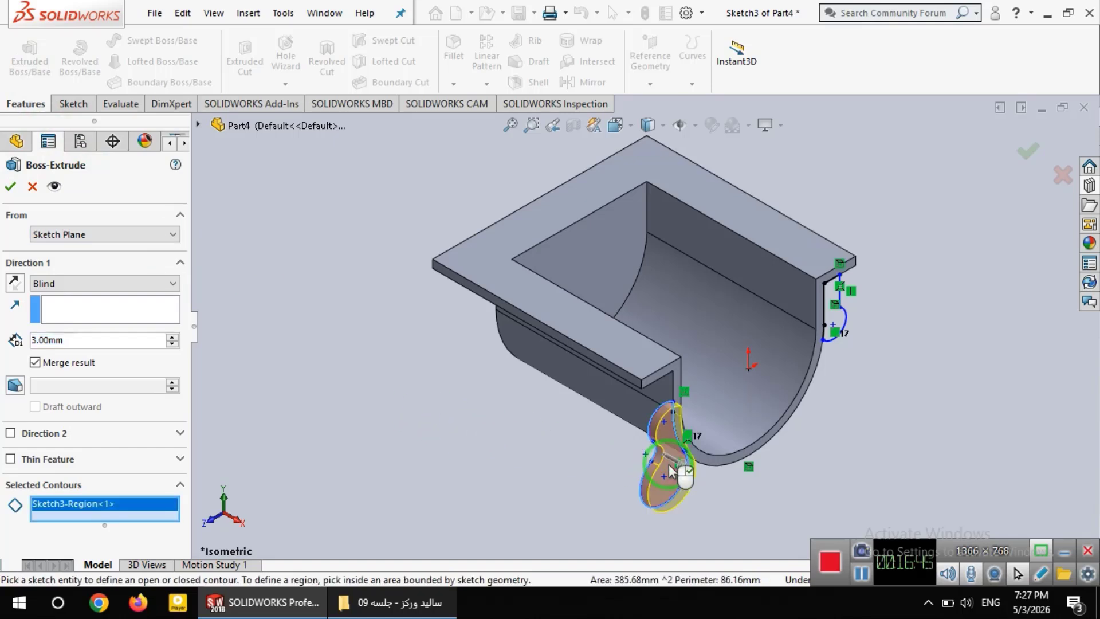
left_click(832, 298)
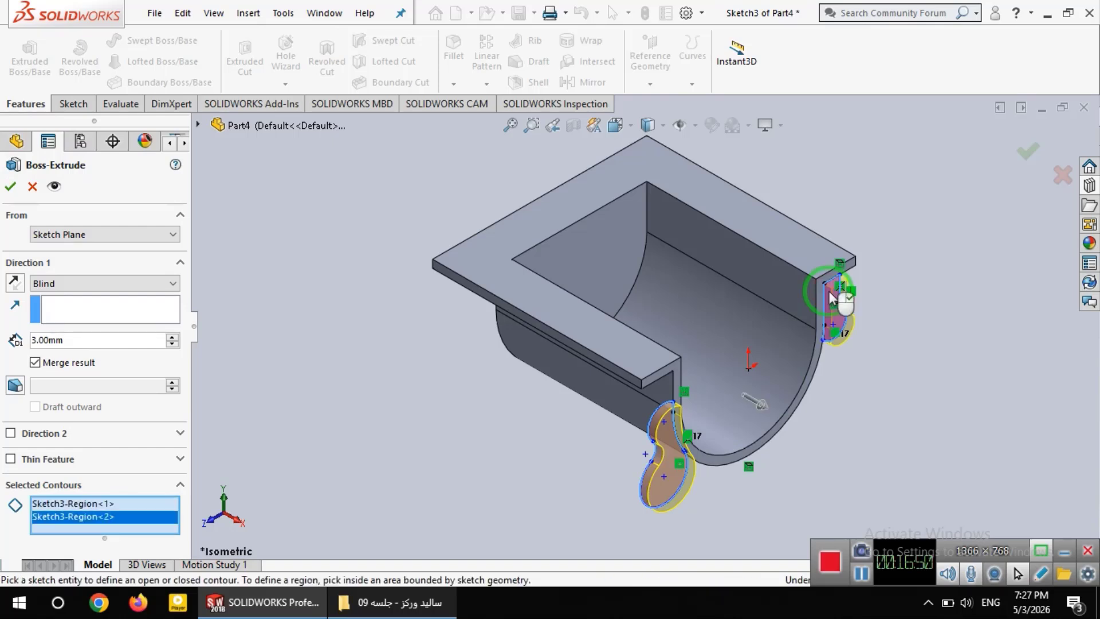
left_click(15, 282)
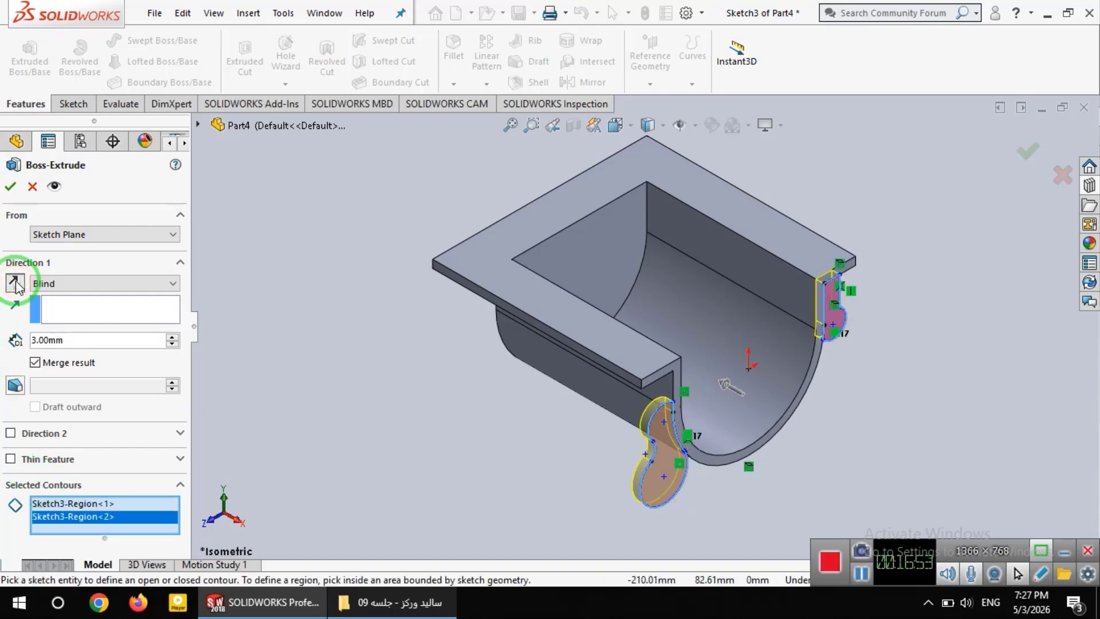
left_click(10, 186)
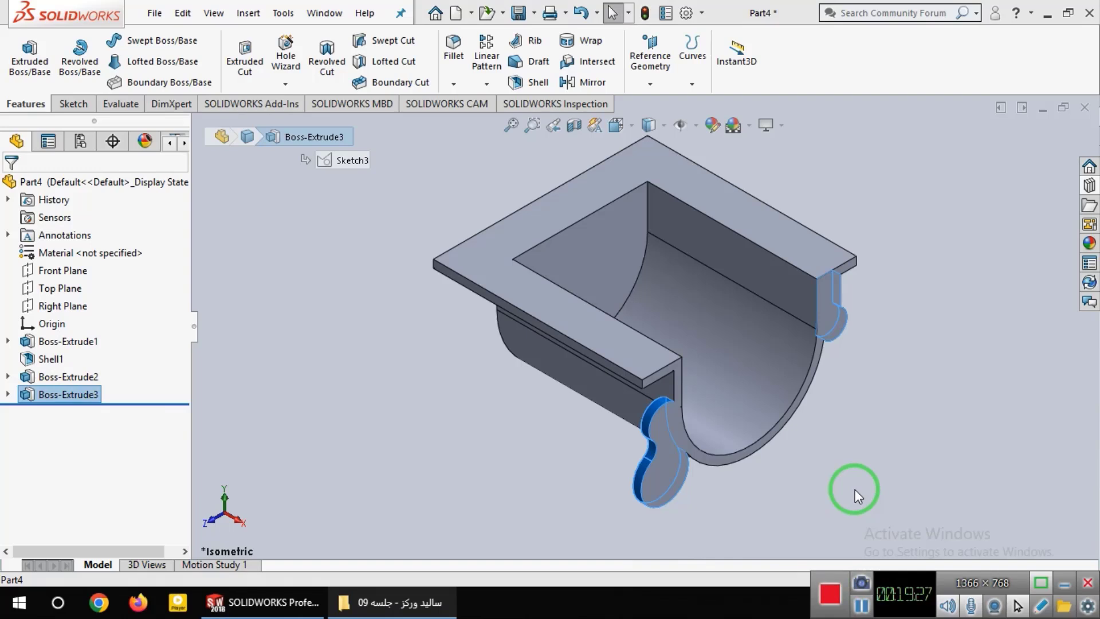
- Switch to the reference image folder, examine the fillet locations in 07.jpg, then return to SOLIDWORKS and clear the selection
left_click(447, 601)
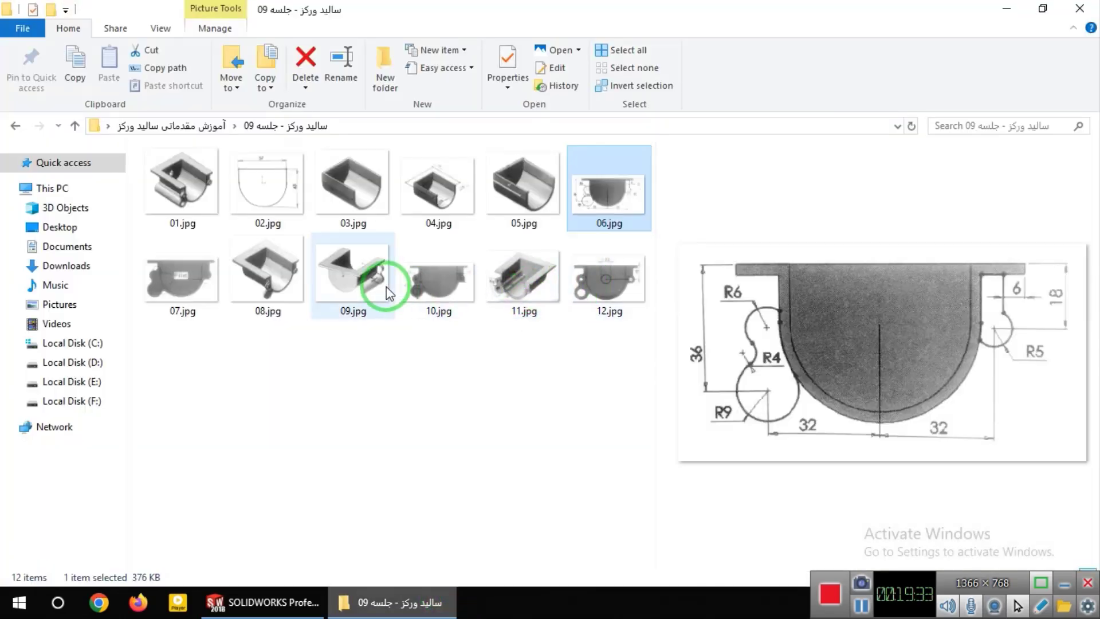
left_click(212, 290)
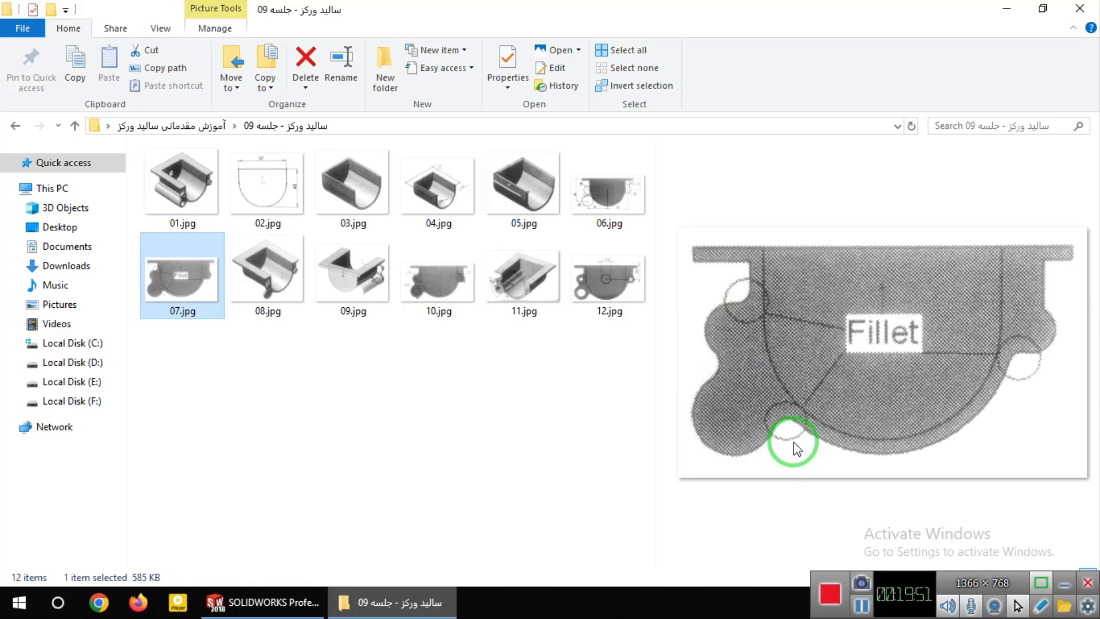
left_click(310, 607)
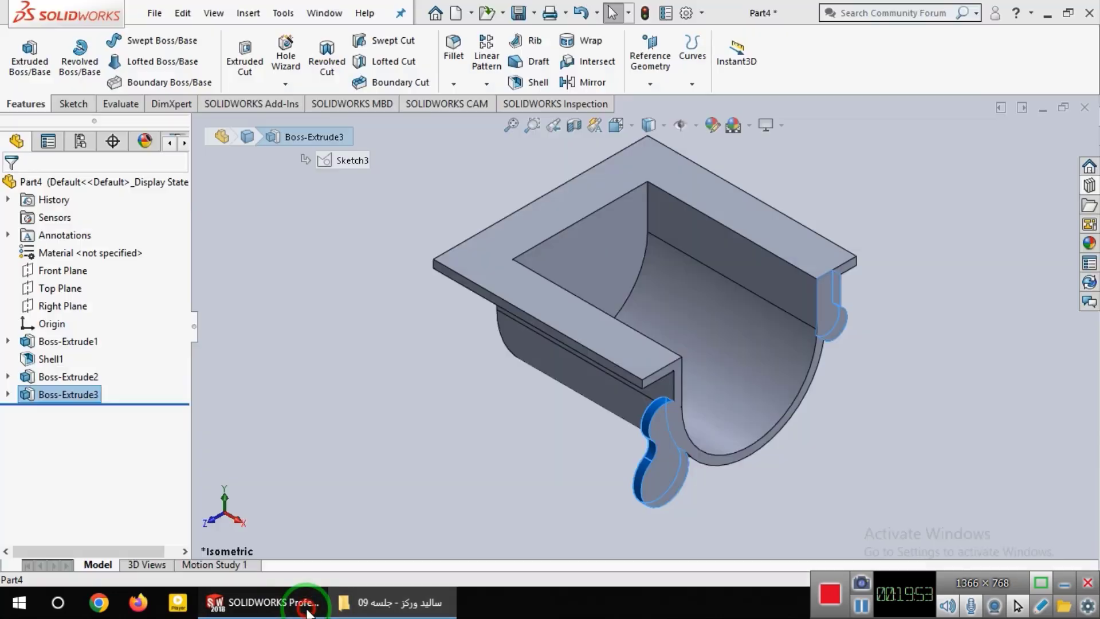
left_click(331, 437)
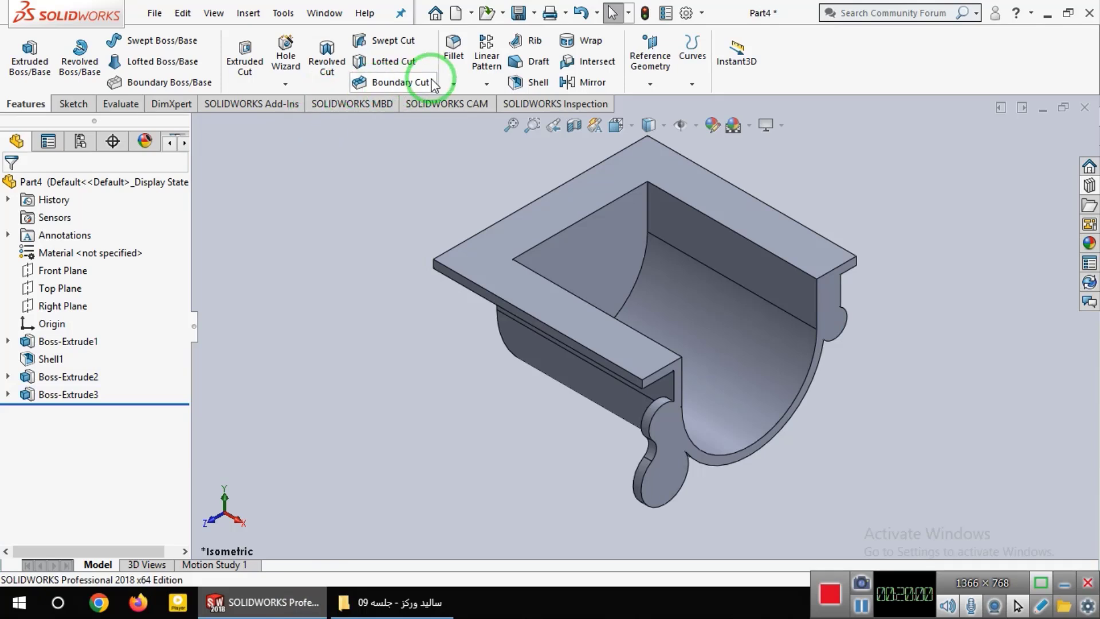
- Start a constant-size fillet of 3 mm radius on the edge where the upper lobe of the double-lobed plate meets the trough wall
left_click(454, 54)
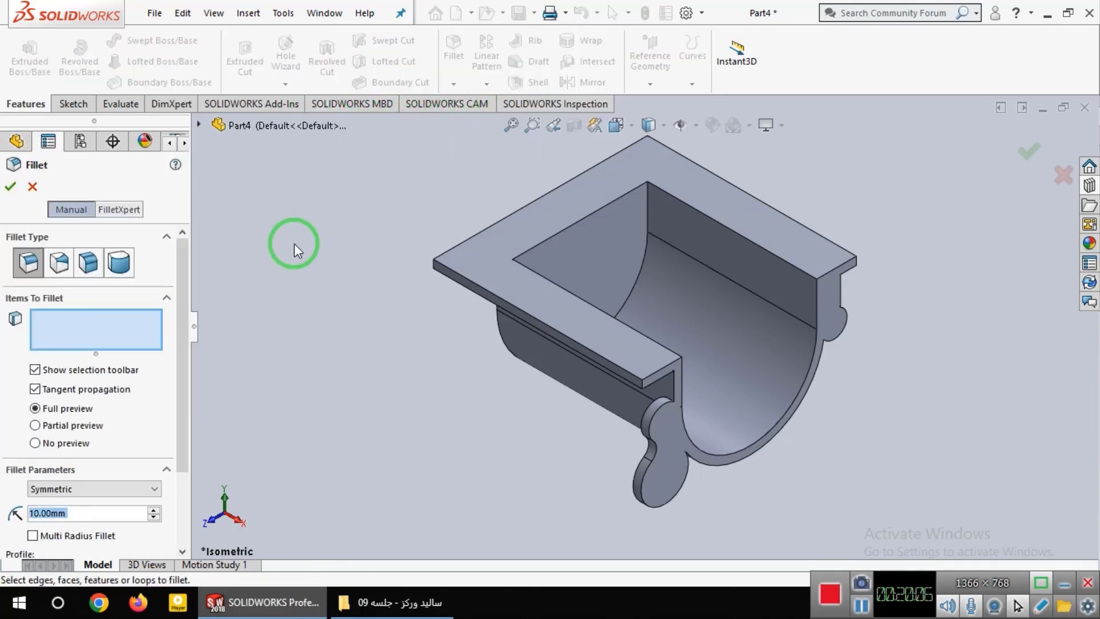
type("3")
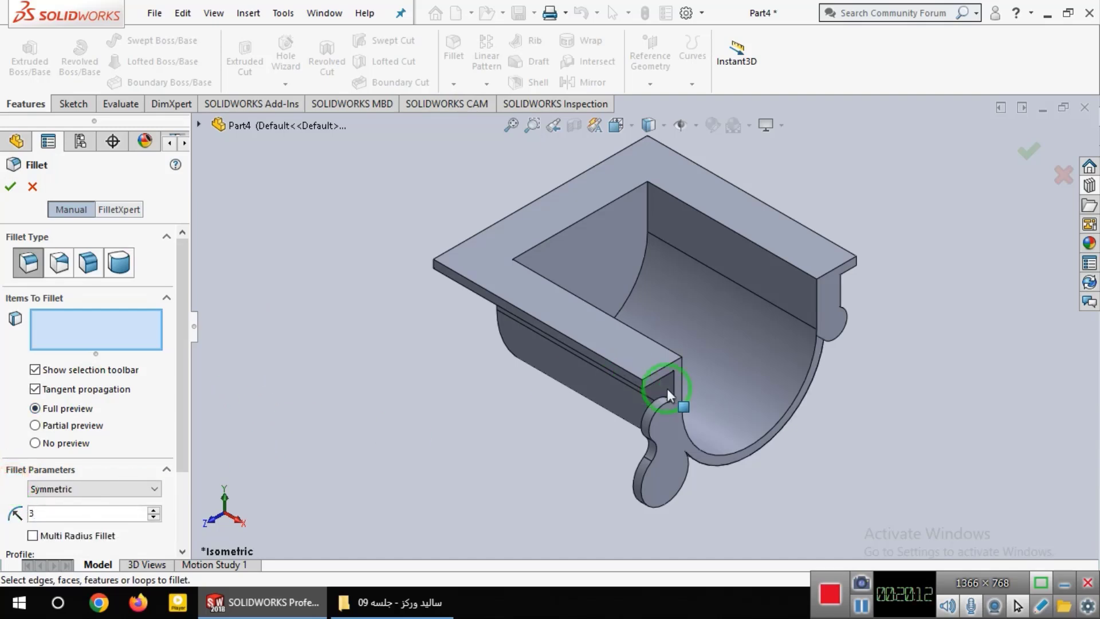
left_click(533, 125)
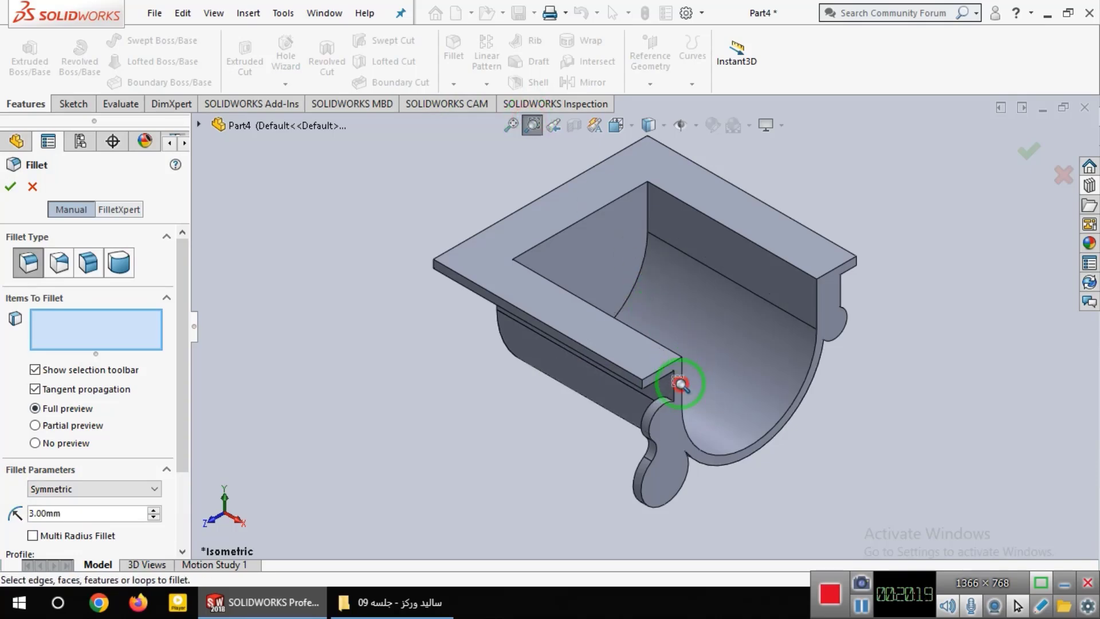
left_click_drag(671, 378, 645, 434)
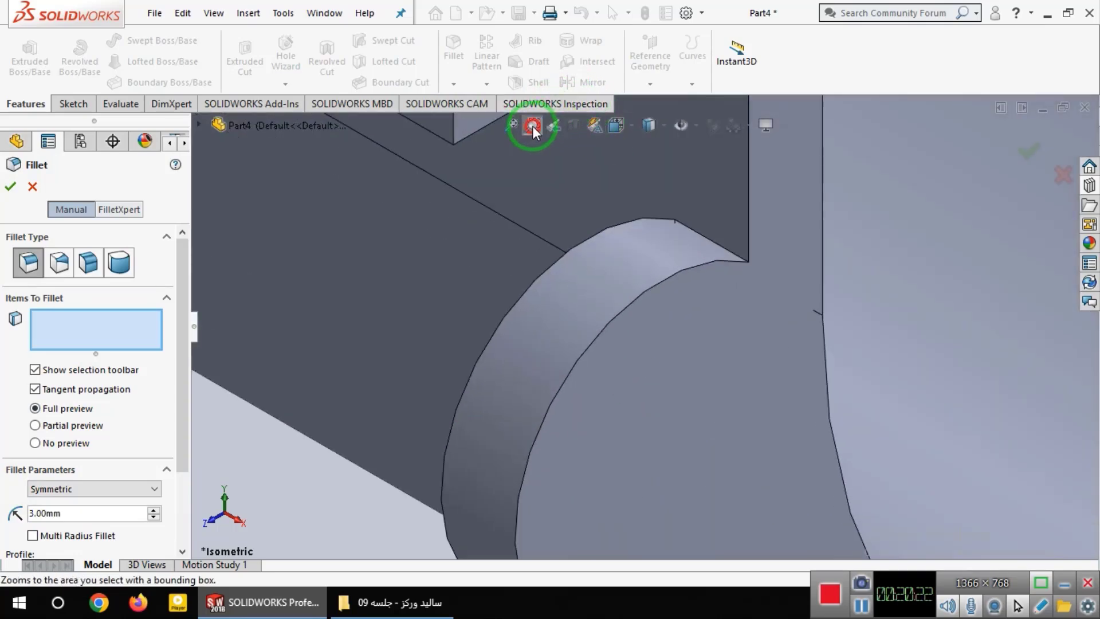
key("Escape")
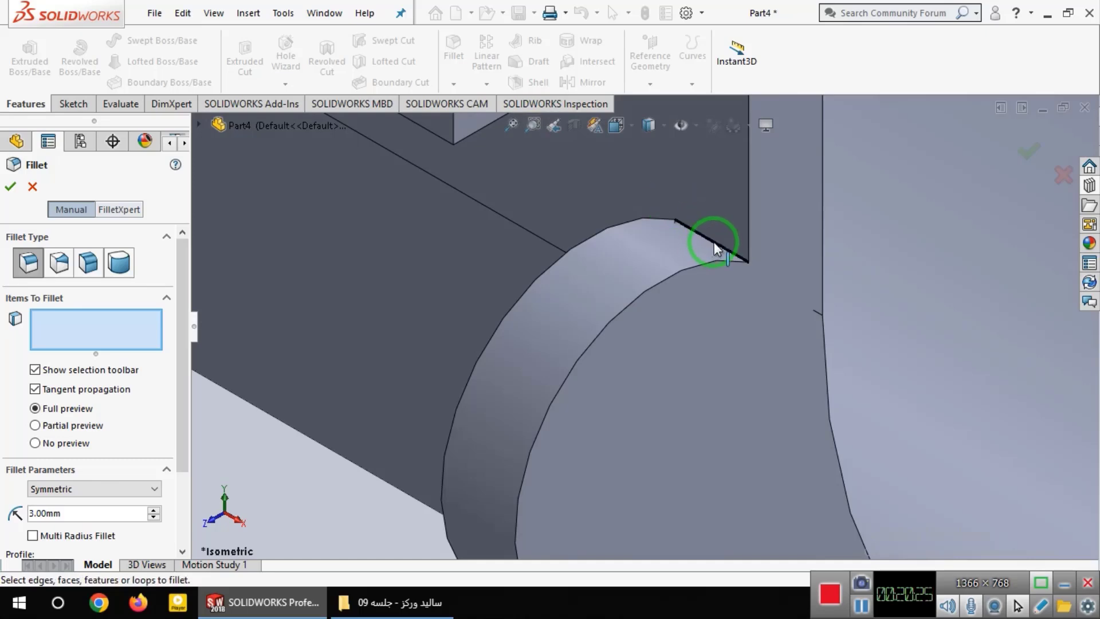
left_click(714, 242)
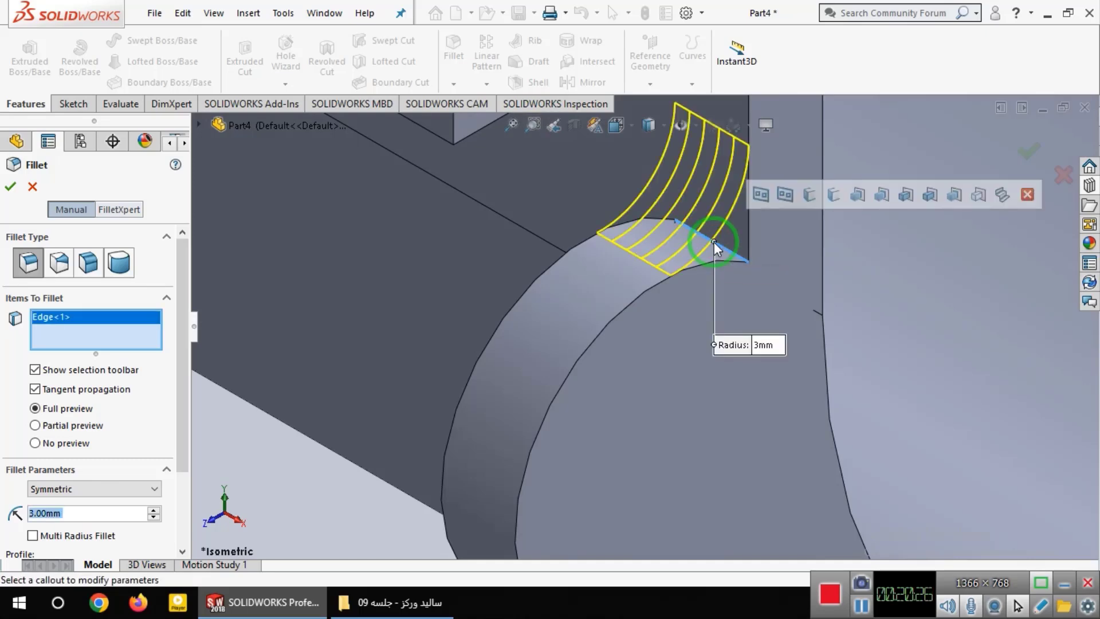
- Add the edge where the large lower lobe meets the curved underside of the trough to the 3 mm fillet
left_click(510, 125)
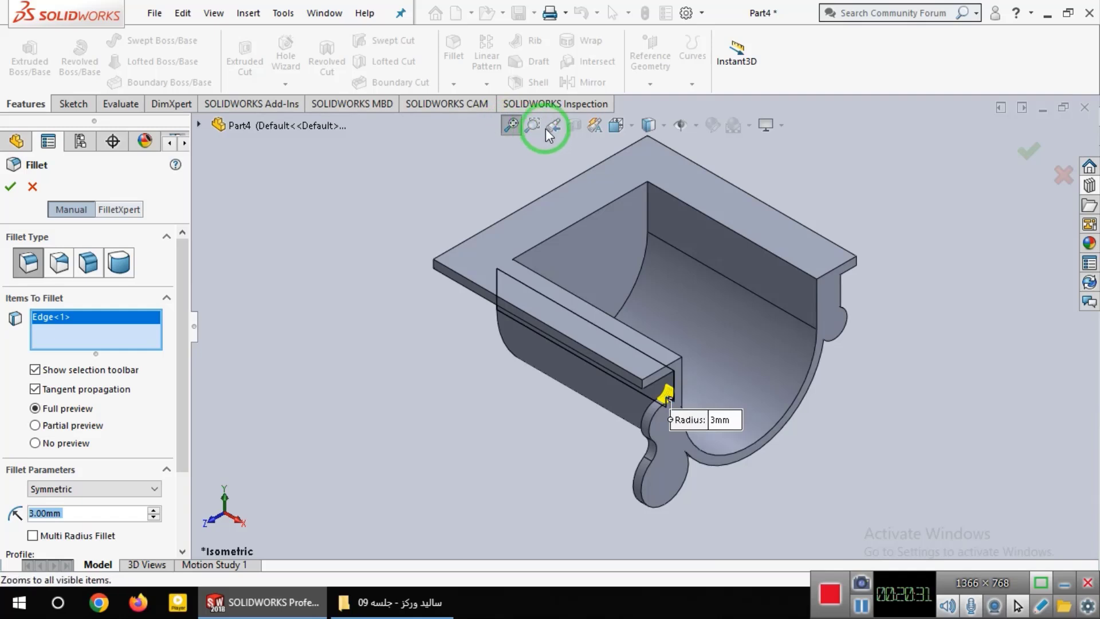
left_click(635, 125)
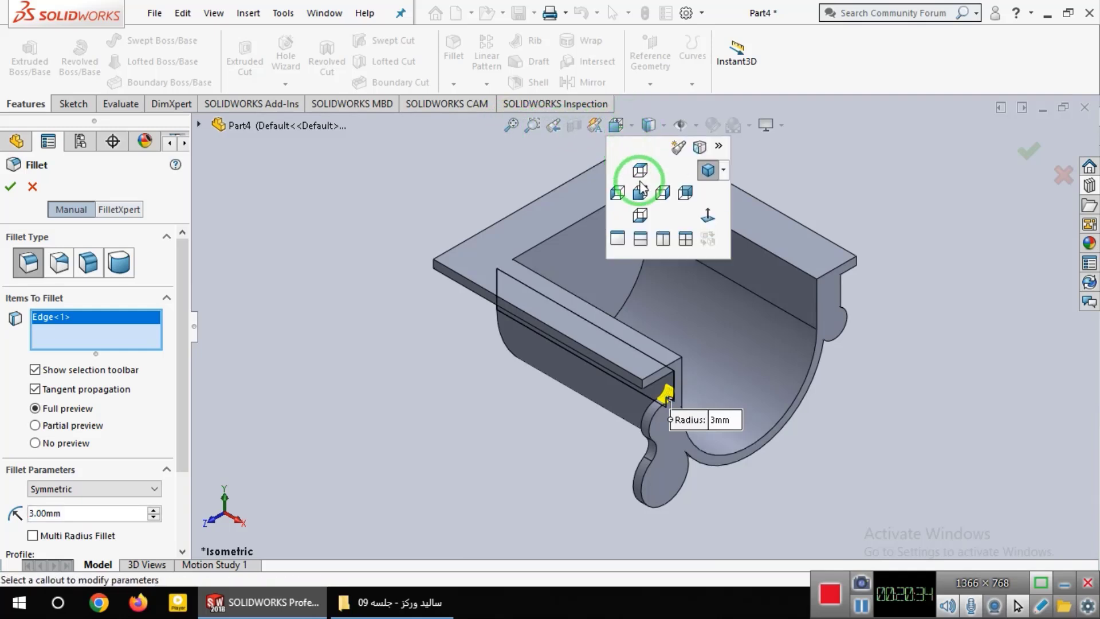
left_click(641, 211)
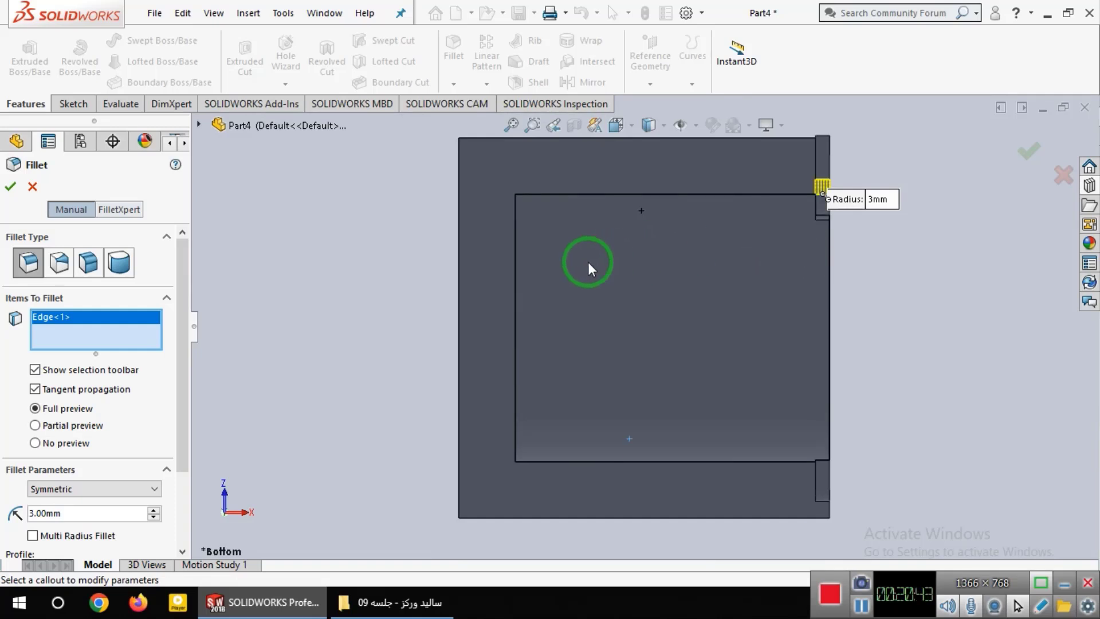
right_click(630, 253)
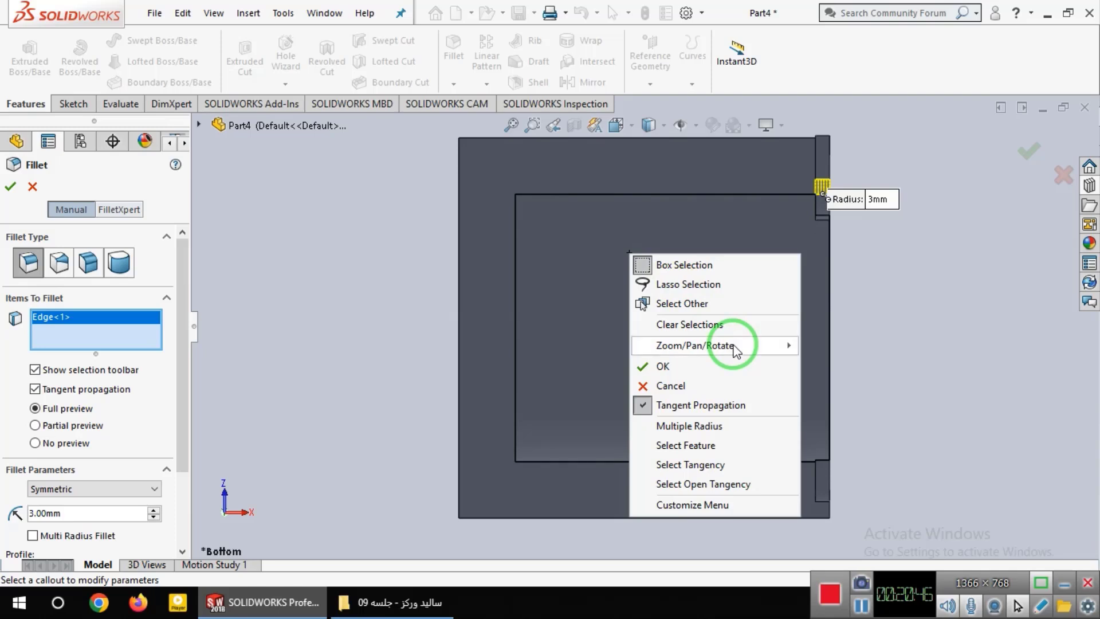
mouse_move(739, 347)
left_click(865, 423)
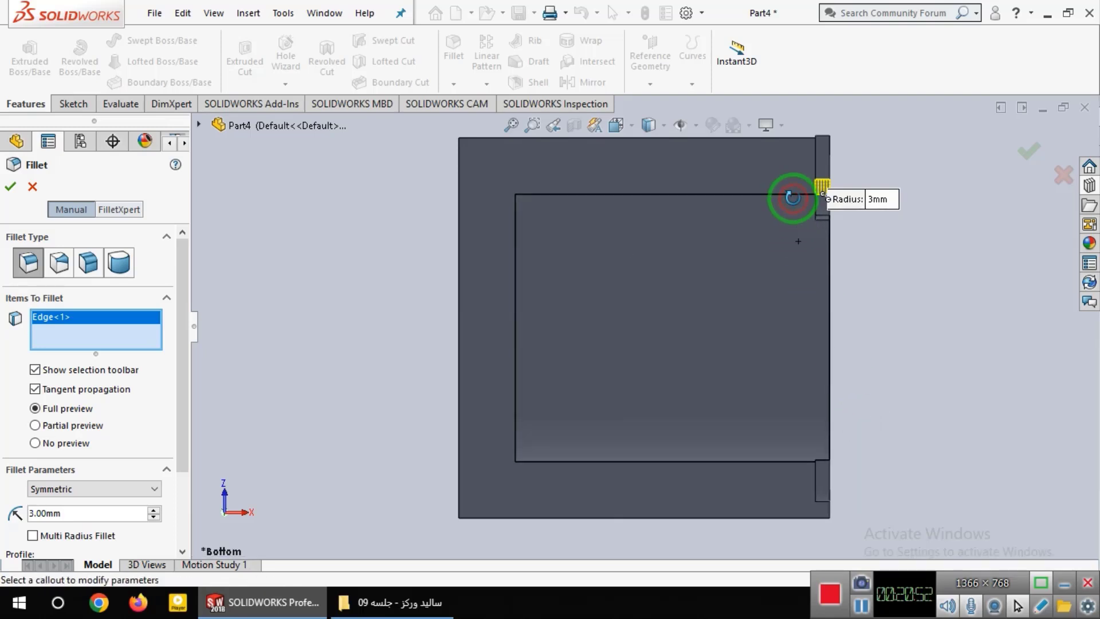
left_click_drag(798, 241, 796, 232)
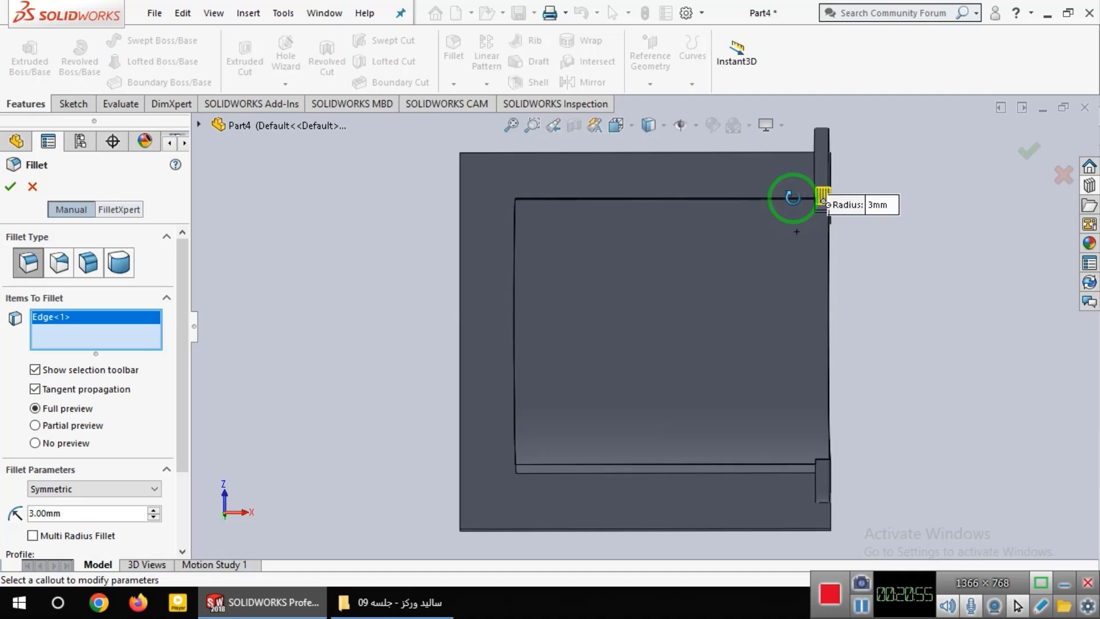
left_click_drag(790, 183, 791, 171)
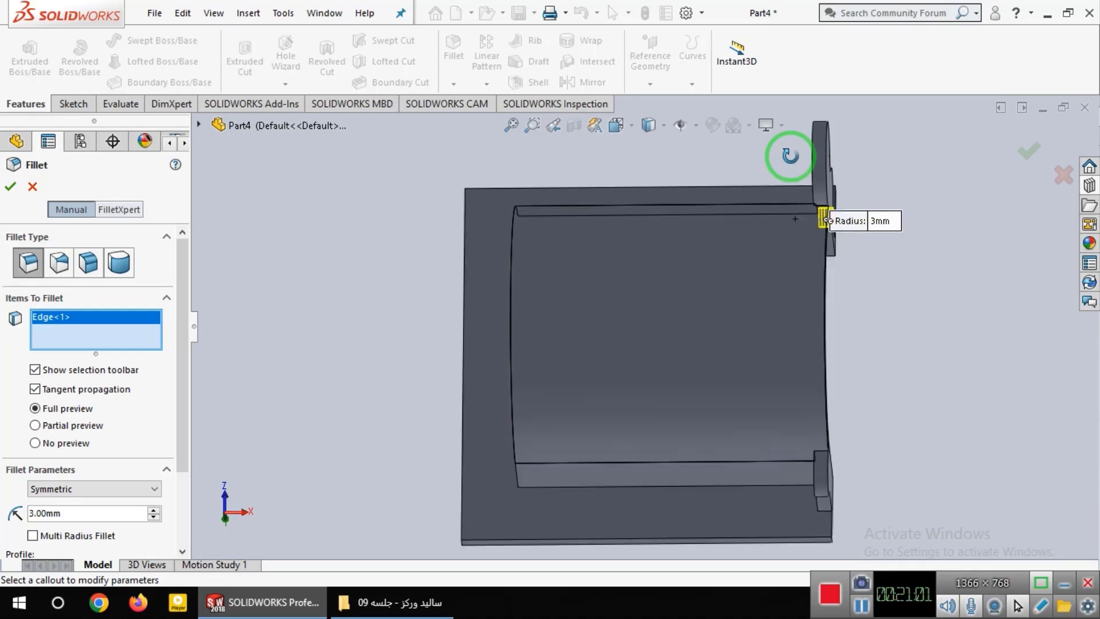
left_click_drag(790, 155, 790, 143)
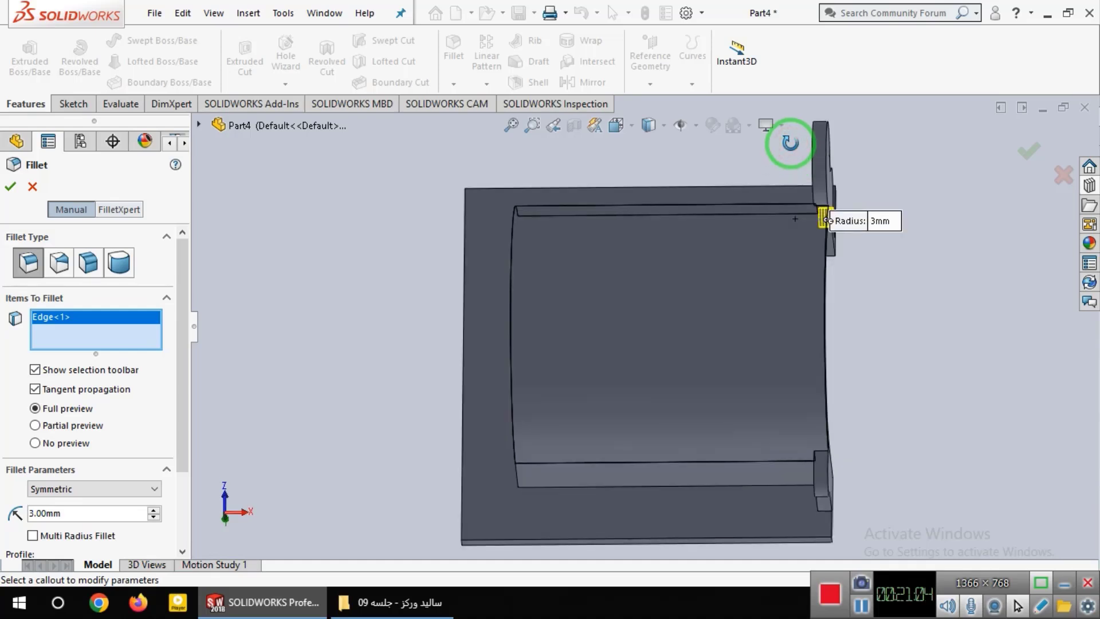
middle_click_drag(779, 213, 776, 181)
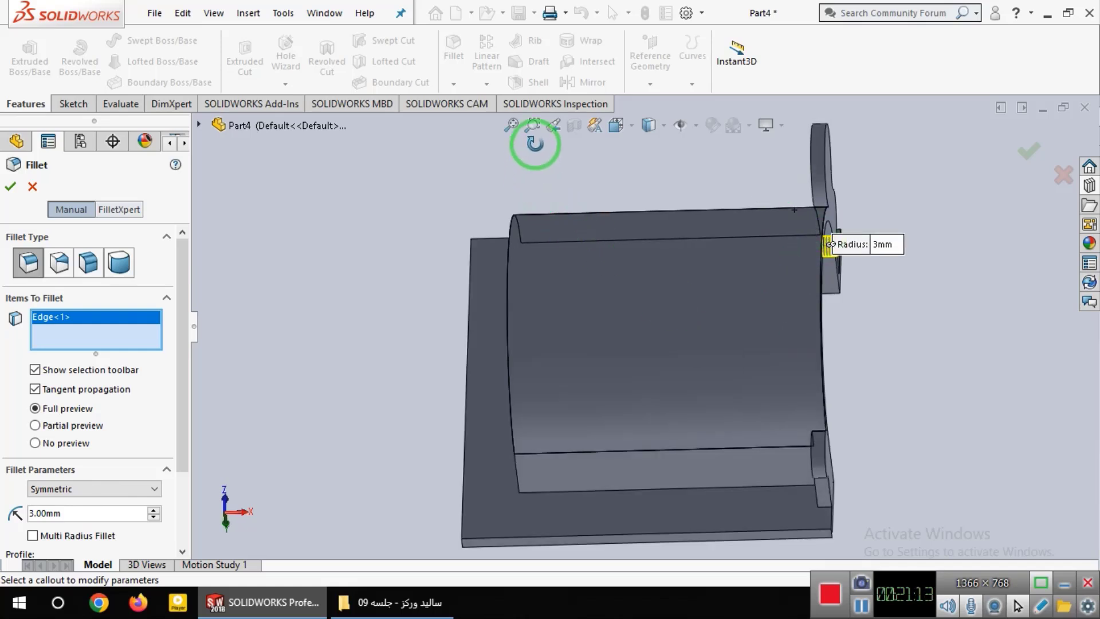
right_click(566, 157)
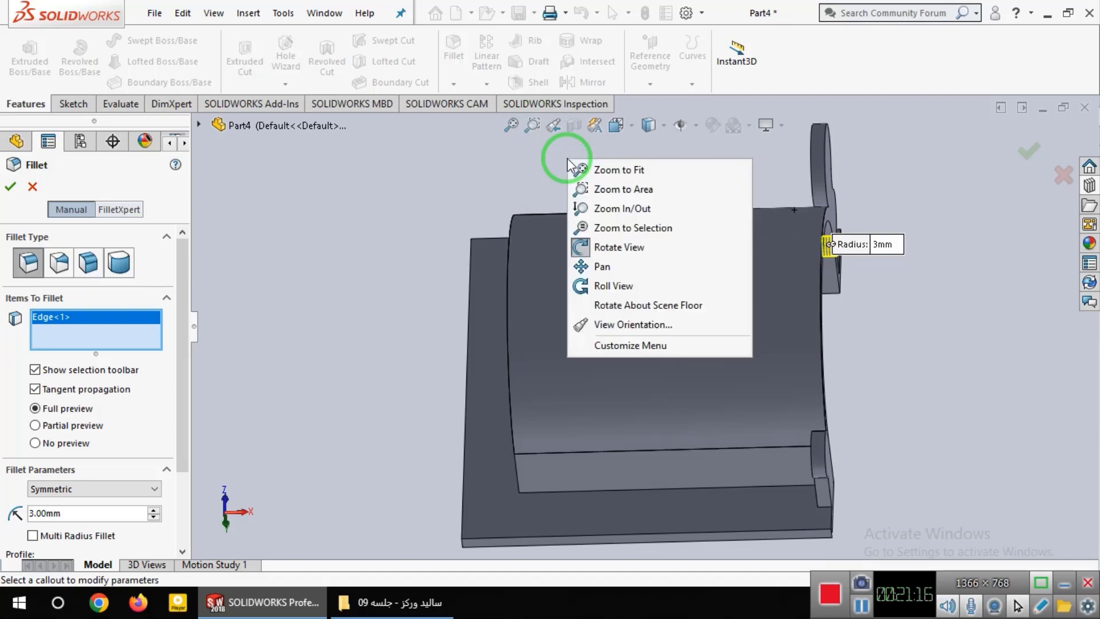
left_click(561, 244)
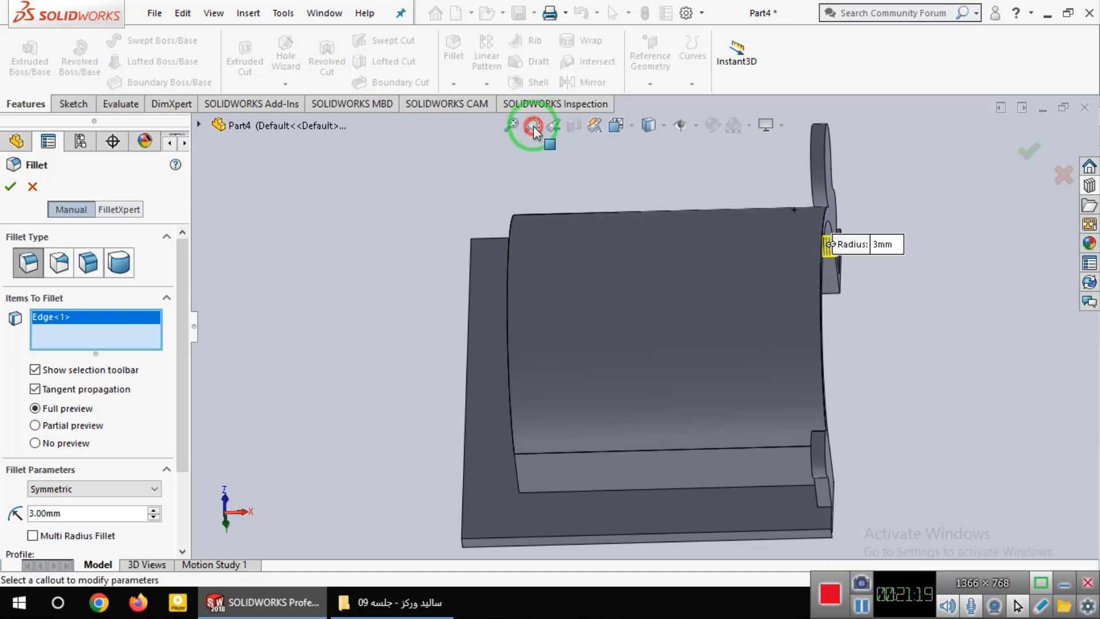
key("z")
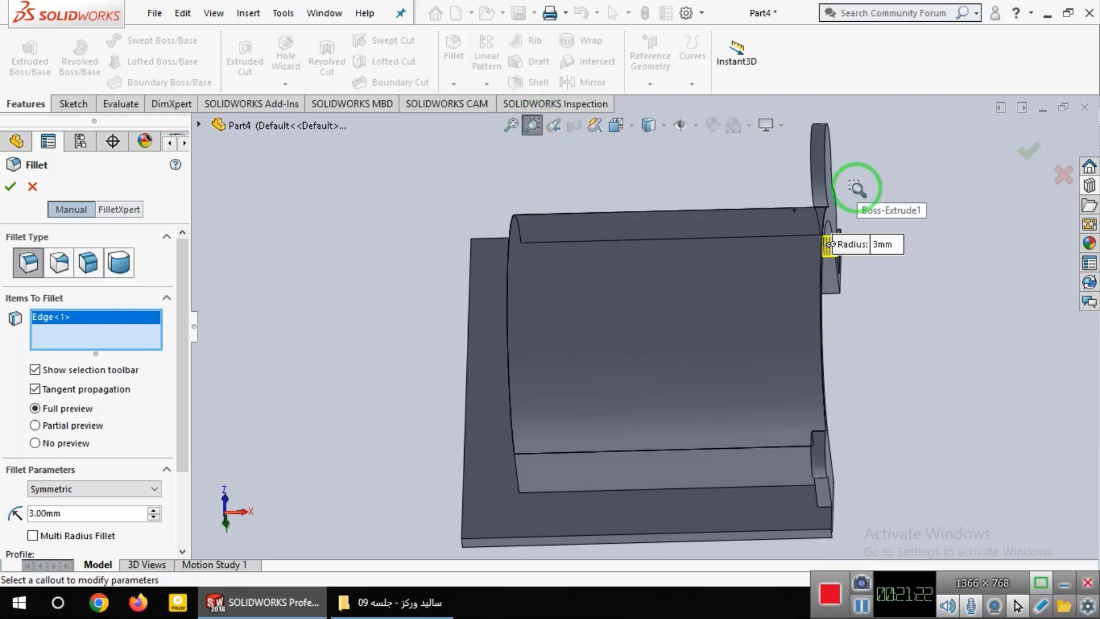
left_click_drag(856, 189, 790, 233)
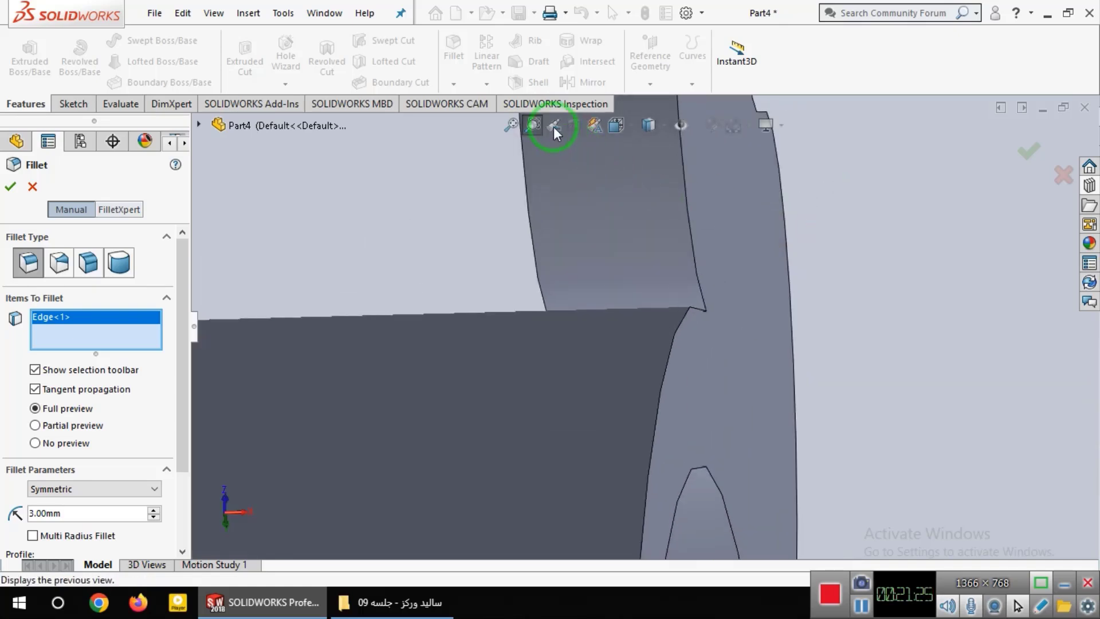
left_click(531, 123)
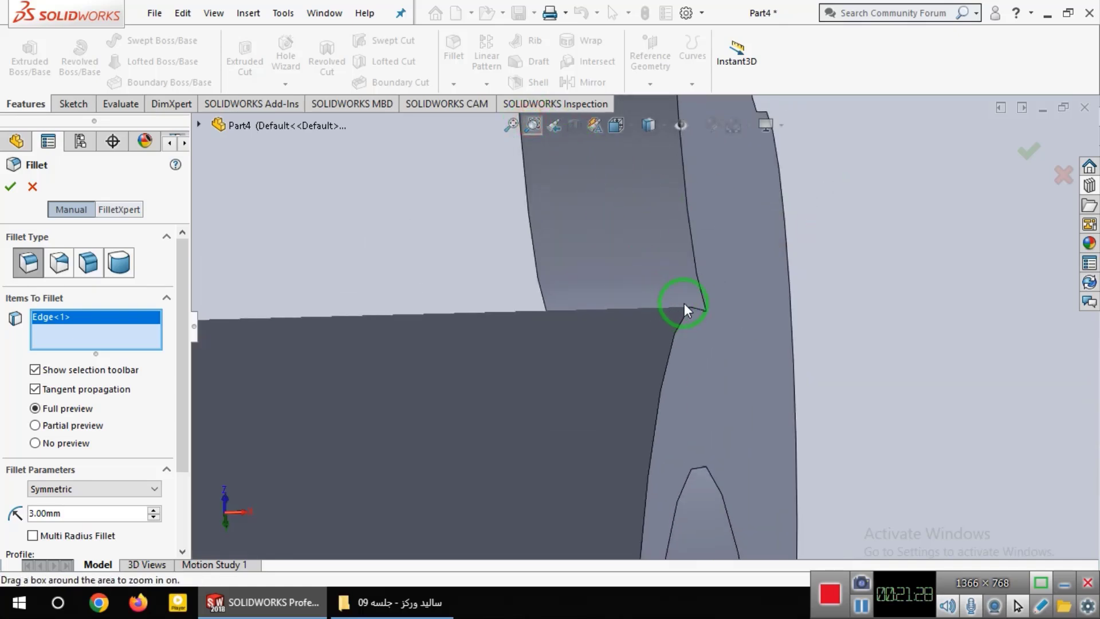
key("Escape")
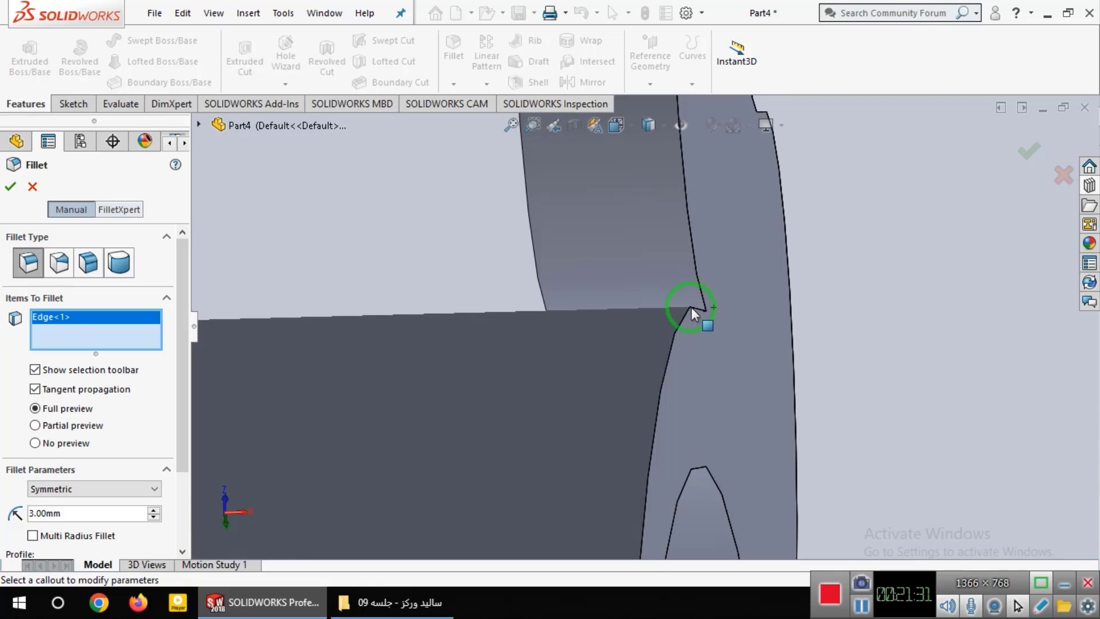
left_click(691, 310)
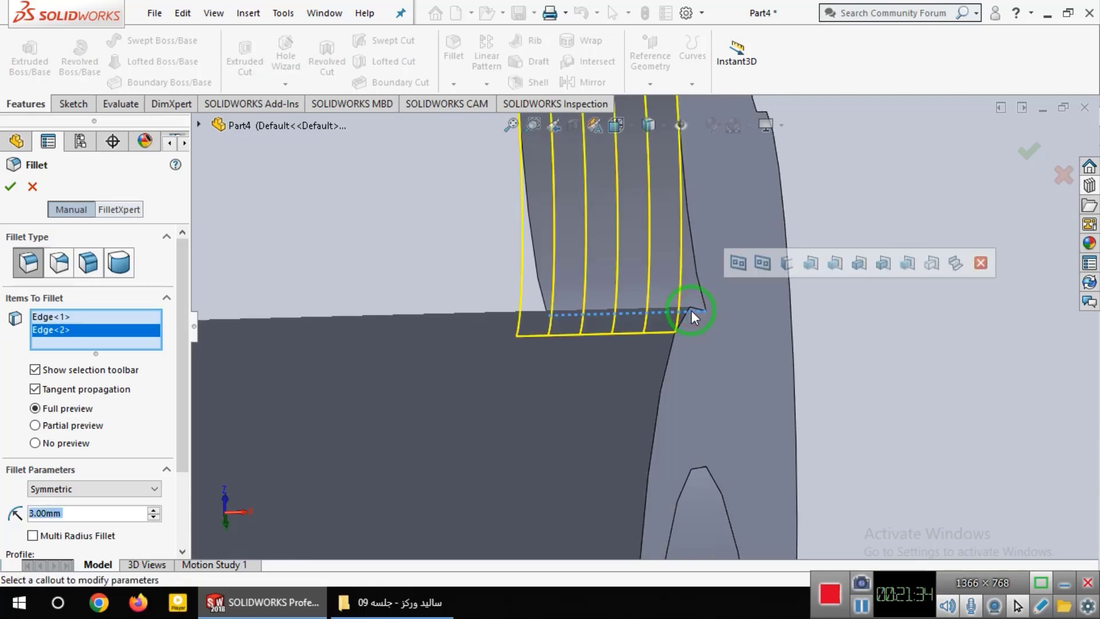
- Add the edge where the small single lobe meets the trough's underside, check the preview from the right view, and complete the 3 mm fillet
left_click(510, 125)
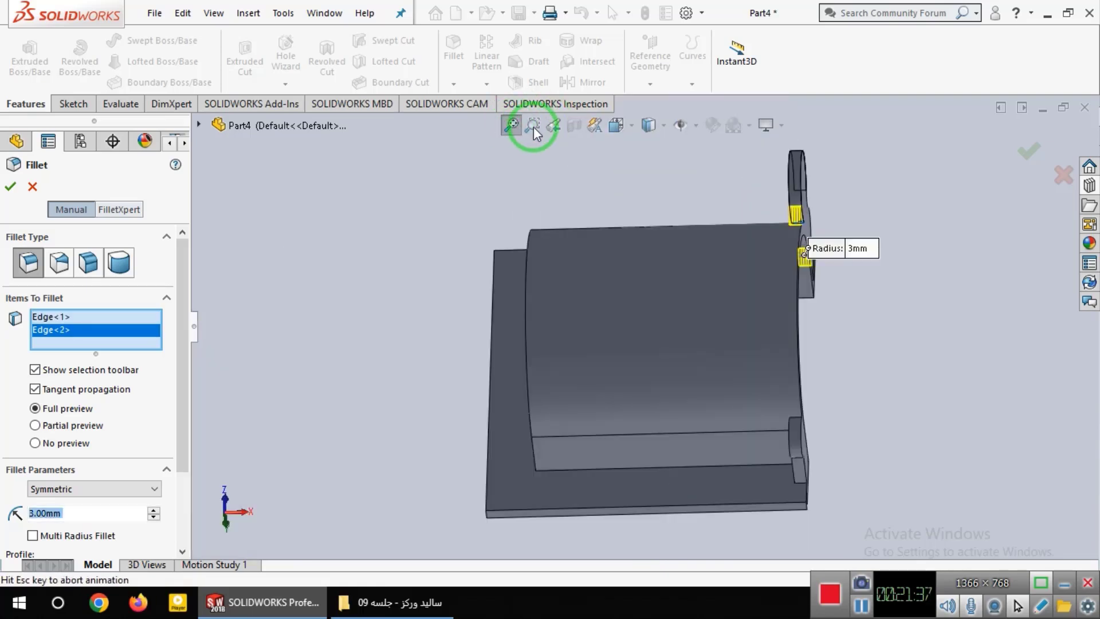
left_click(534, 128)
left_click_drag(816, 406, 758, 435)
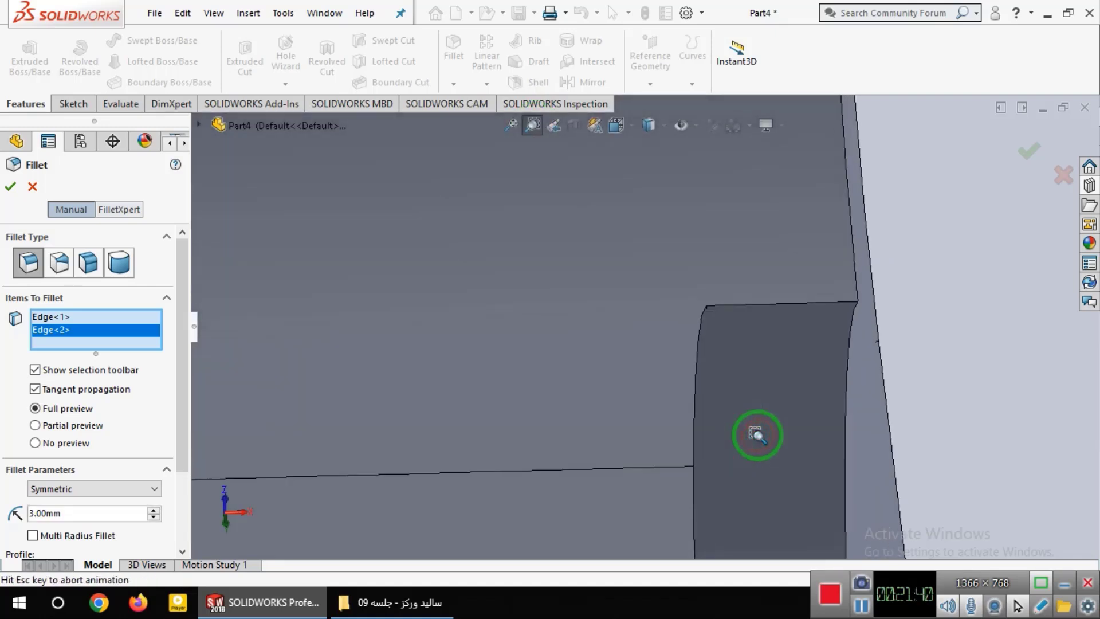
left_click(533, 126)
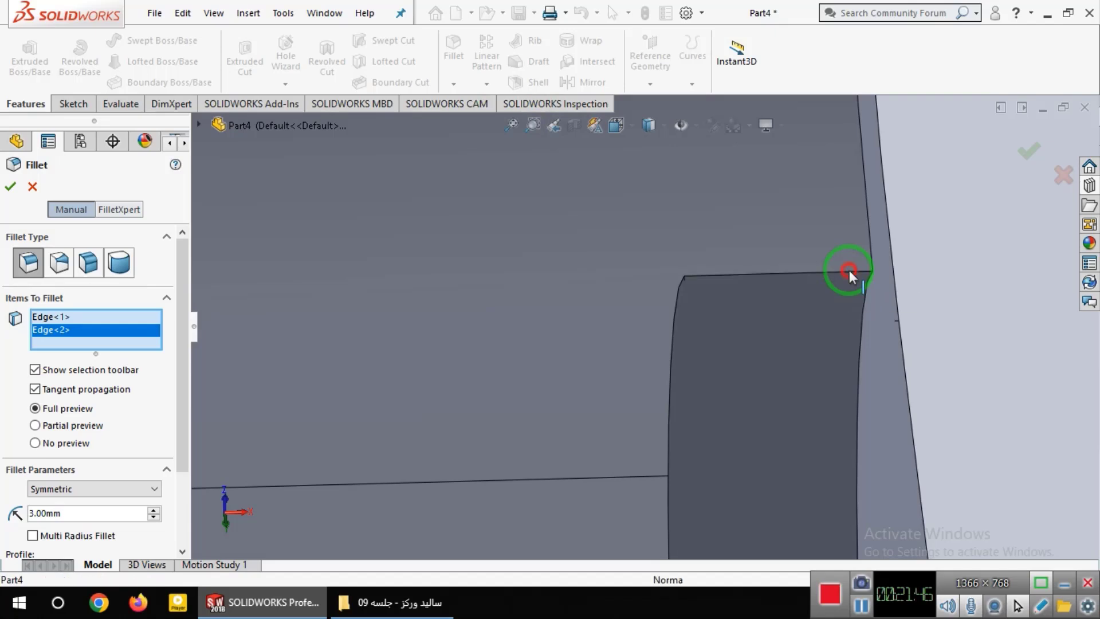
left_click(849, 270)
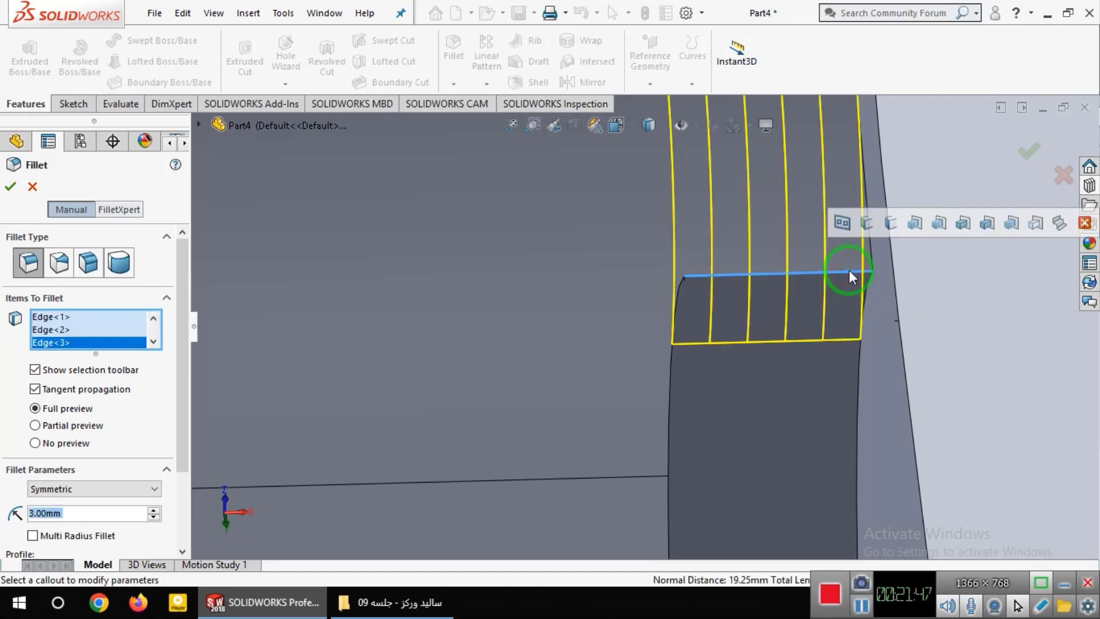
left_click(627, 126)
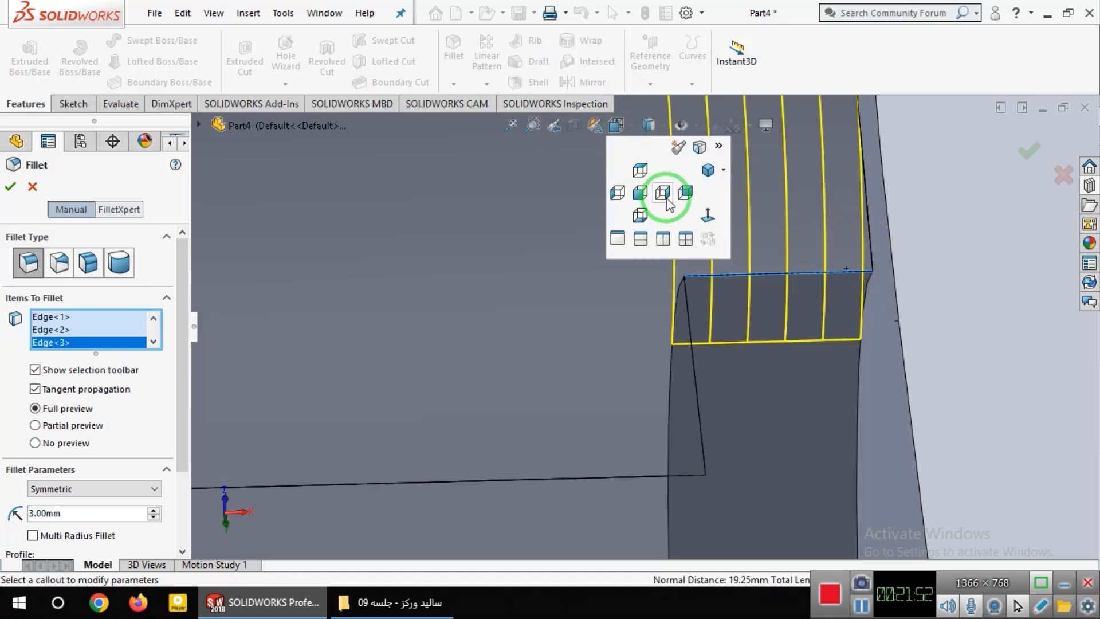
left_click(666, 200)
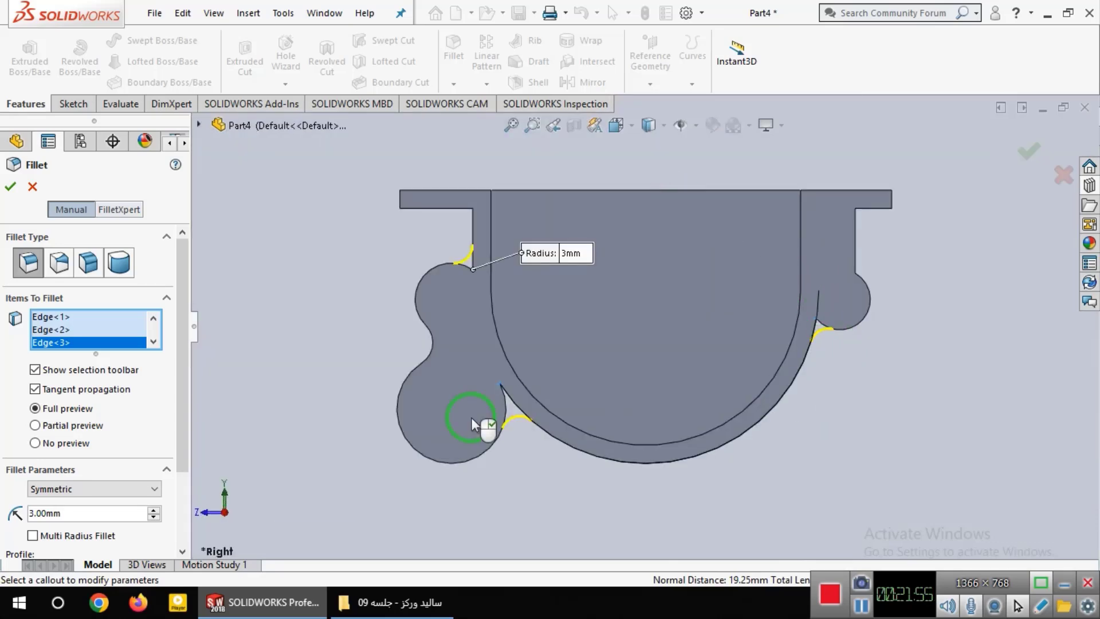
left_click(11, 186)
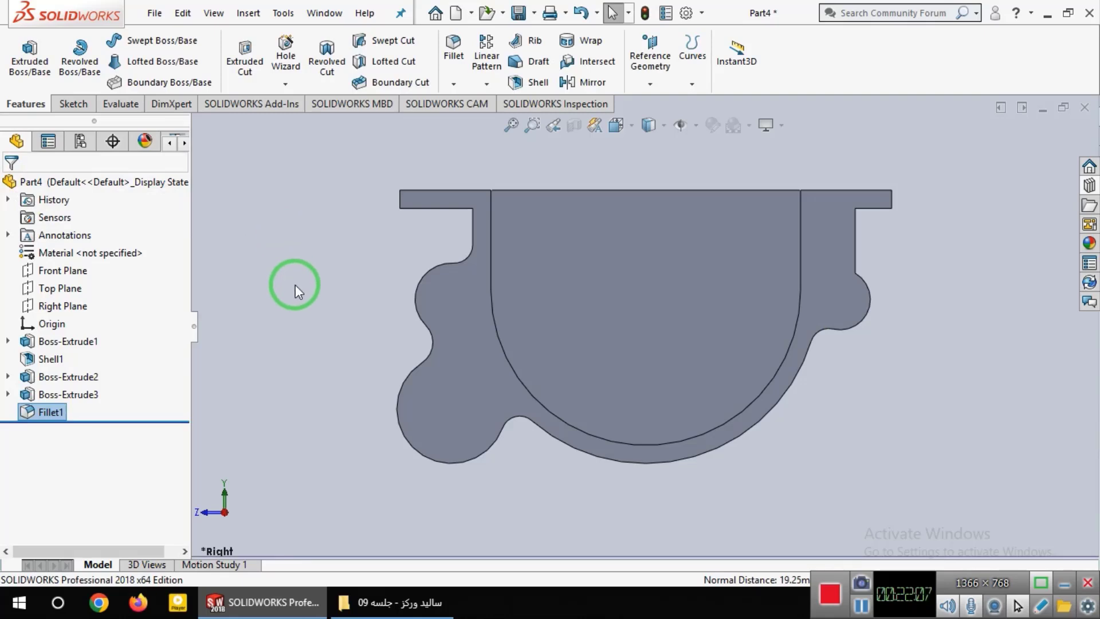
- Switch to the reference image folder, examine the round bosses on the lobes in 08.jpg, then return to SOLIDWORKS
left_click(401, 602)
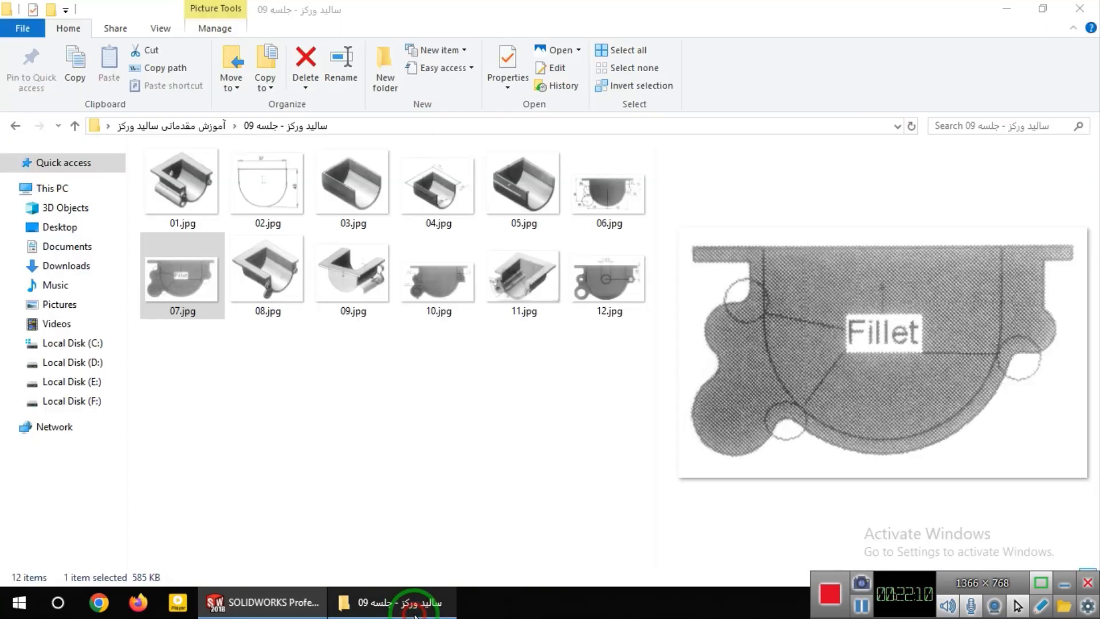
left_click(259, 276)
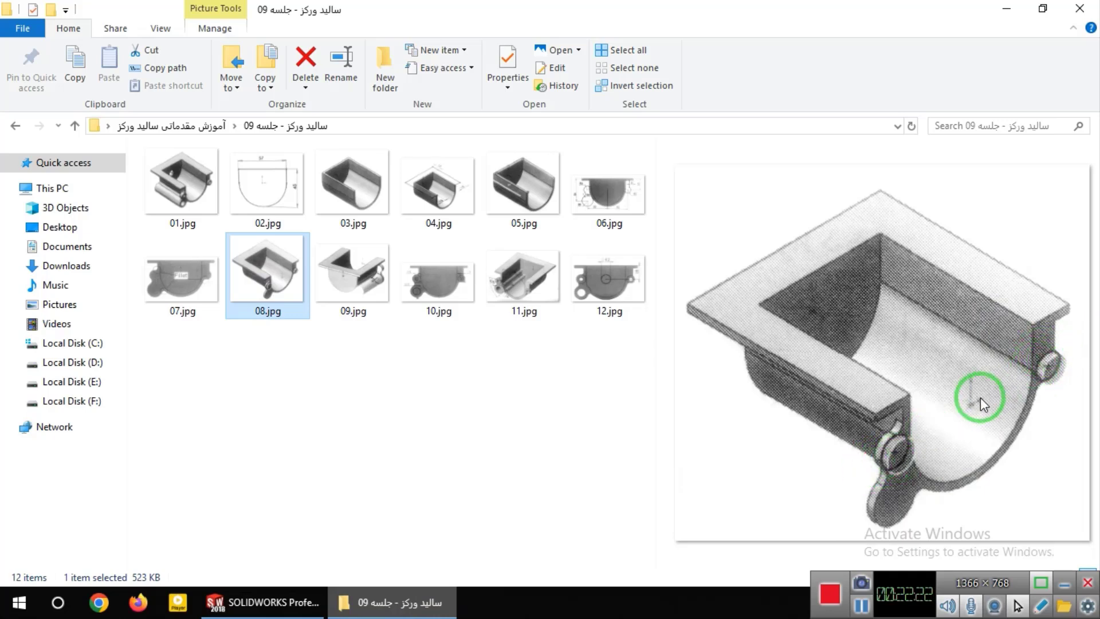
left_click(285, 602)
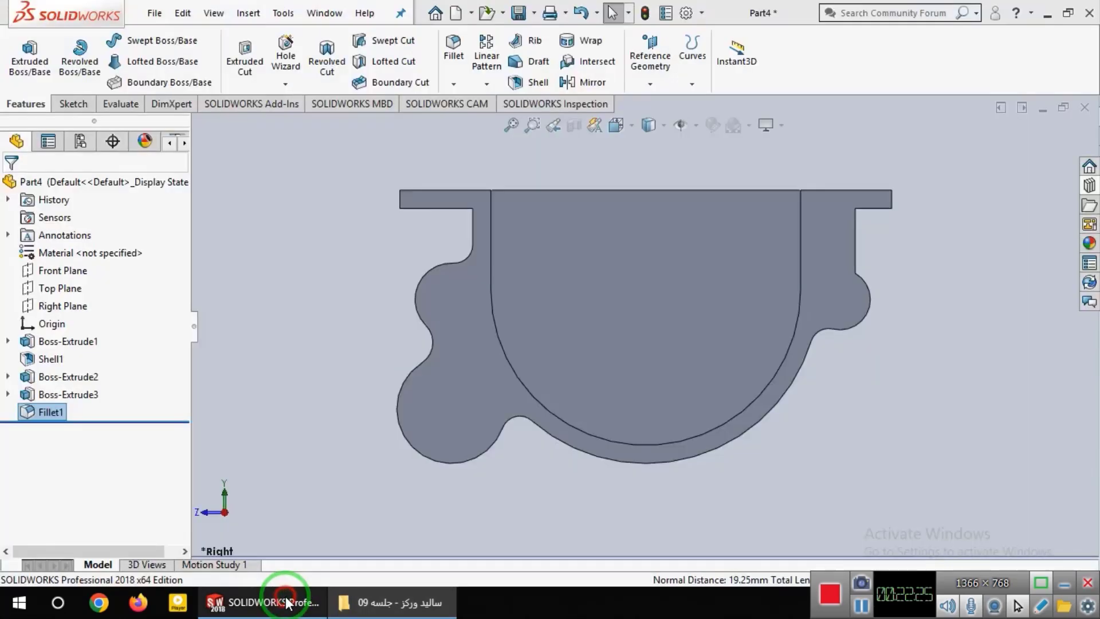
- Start a sketch on the trough's open end face and draw a circle concentric with the double-lobed plate's upper lobe, matching its outline
left_click(448, 308)
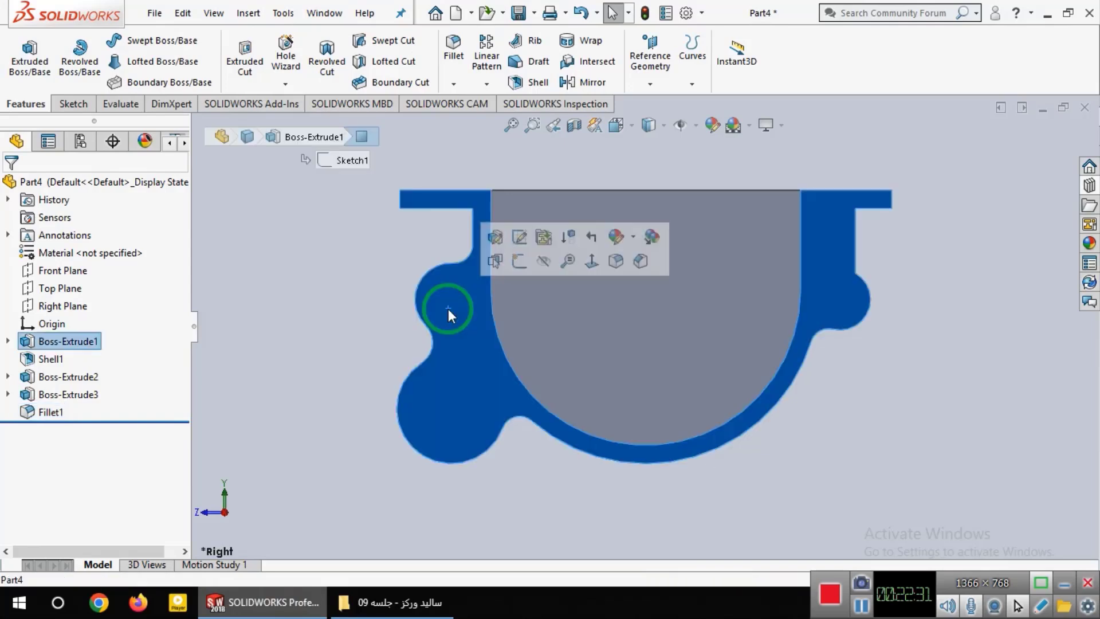
left_click(519, 263)
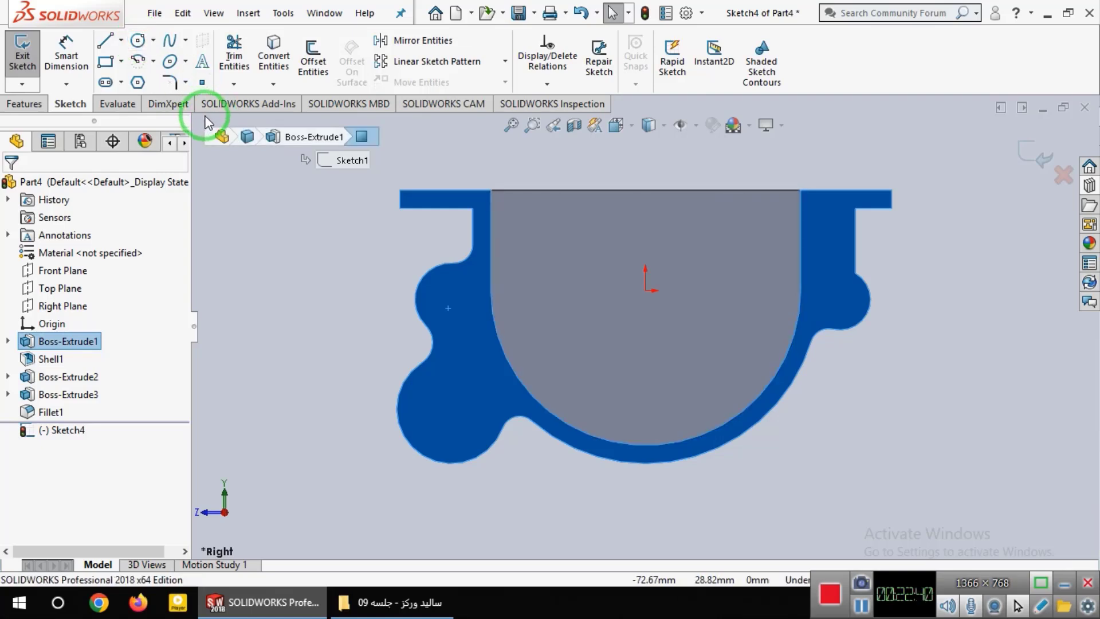
left_click(136, 41)
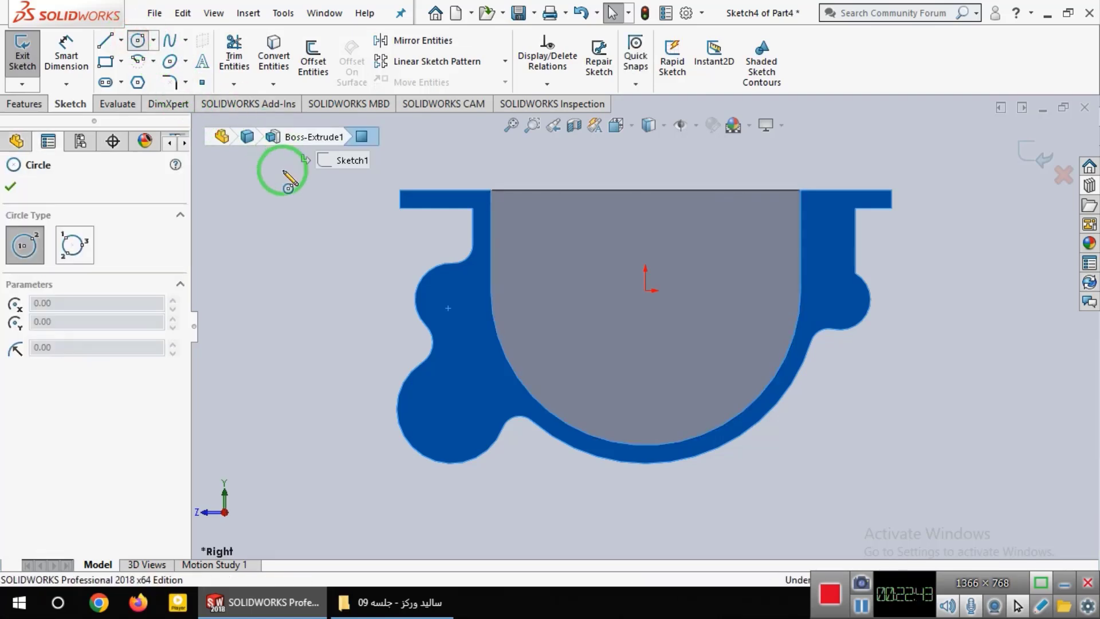
left_click(450, 299)
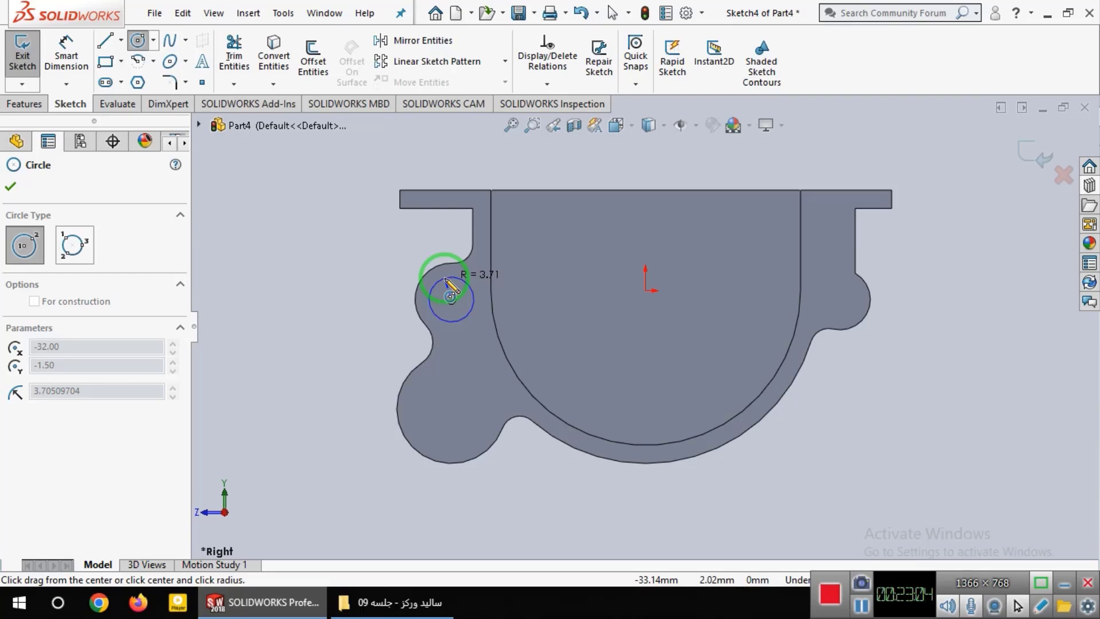
left_click(426, 272)
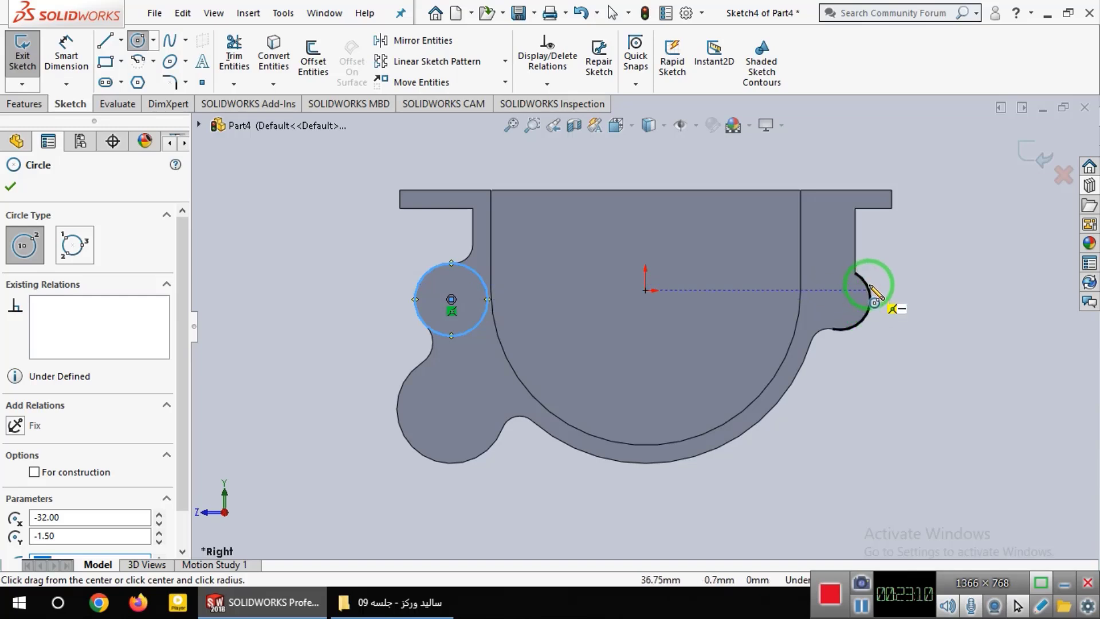
- Sketch a second circle centred on the small single lobe, reaching the lobe's outer edge
mouse_move(854, 324)
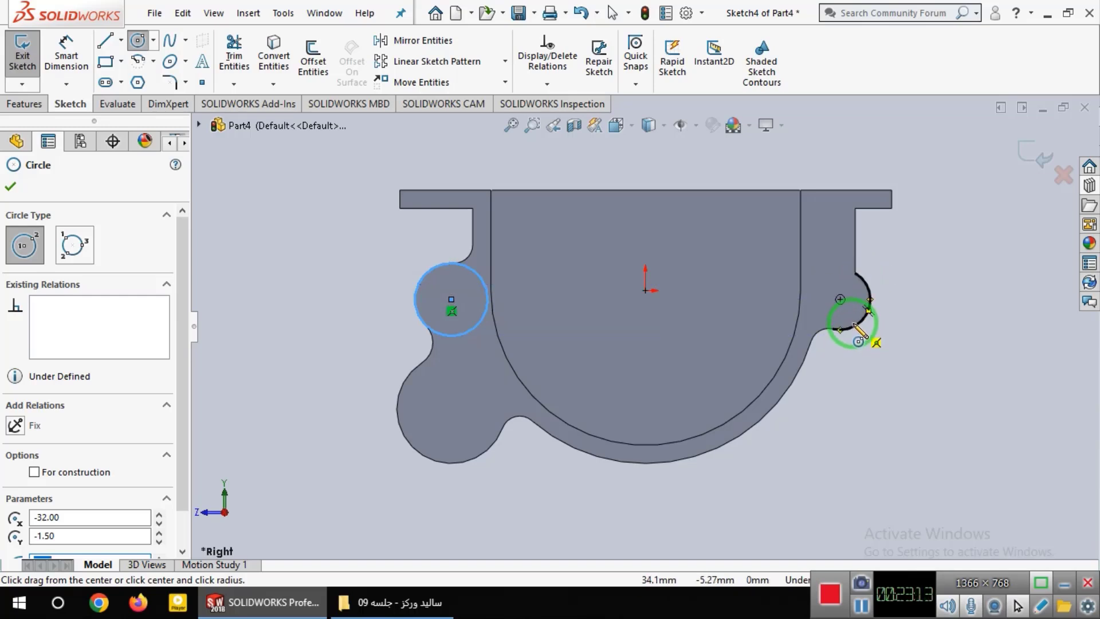
left_click(840, 298)
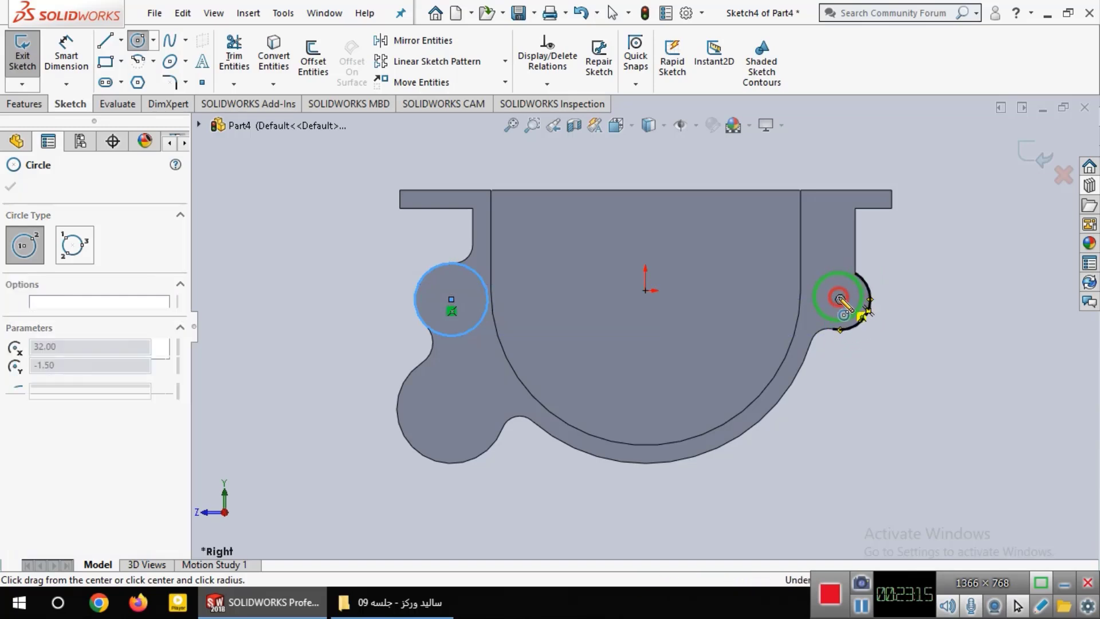
left_click(871, 298)
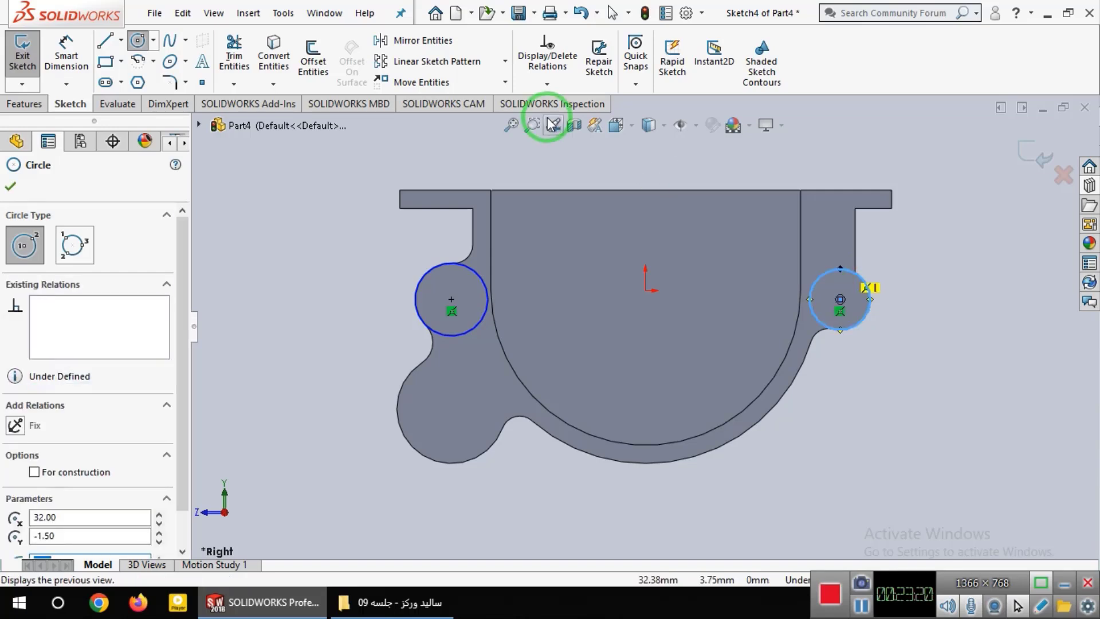
- Extrude the two lobe circles outward as round bosses with a 3 mm blind depth, working in the isometric view
left_click(631, 127)
left_click(709, 170)
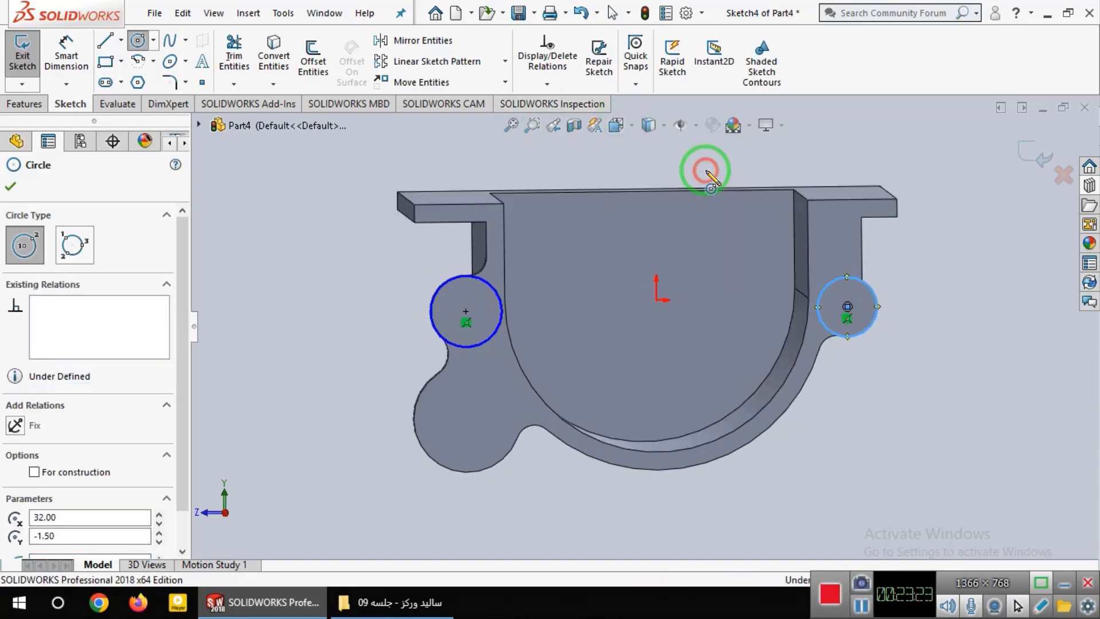
left_click(447, 228)
left_click(24, 104)
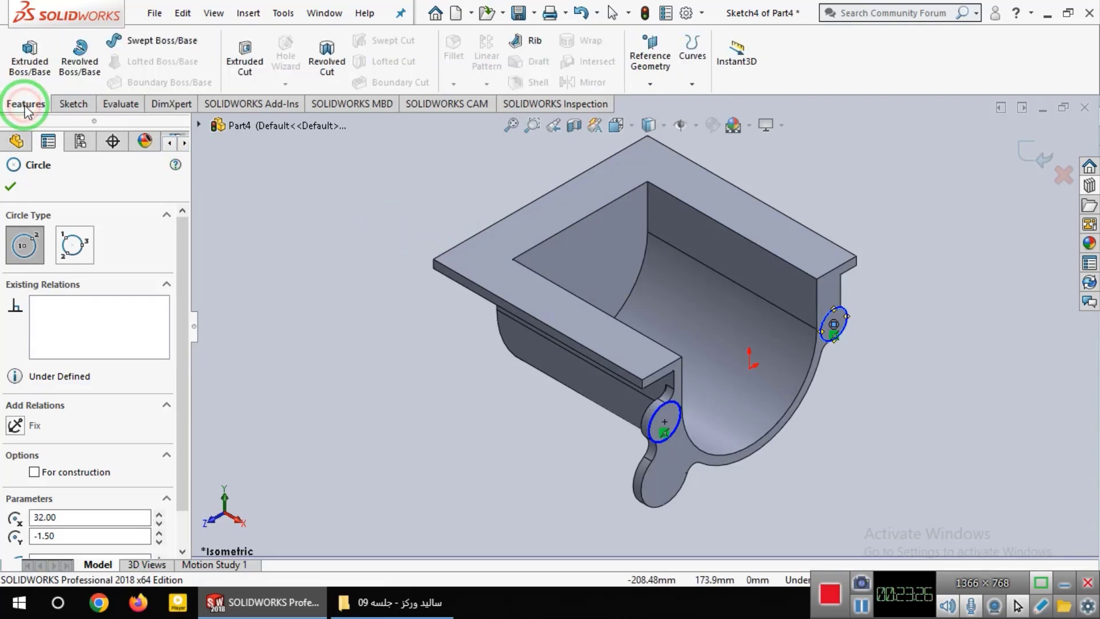
left_click(21, 73)
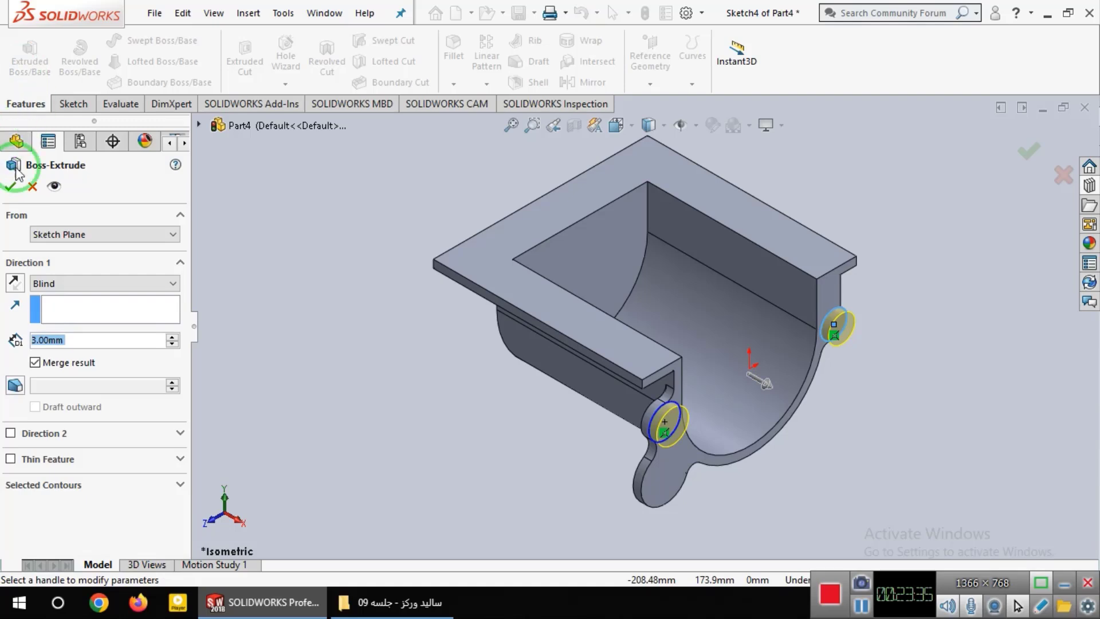
left_click(11, 186)
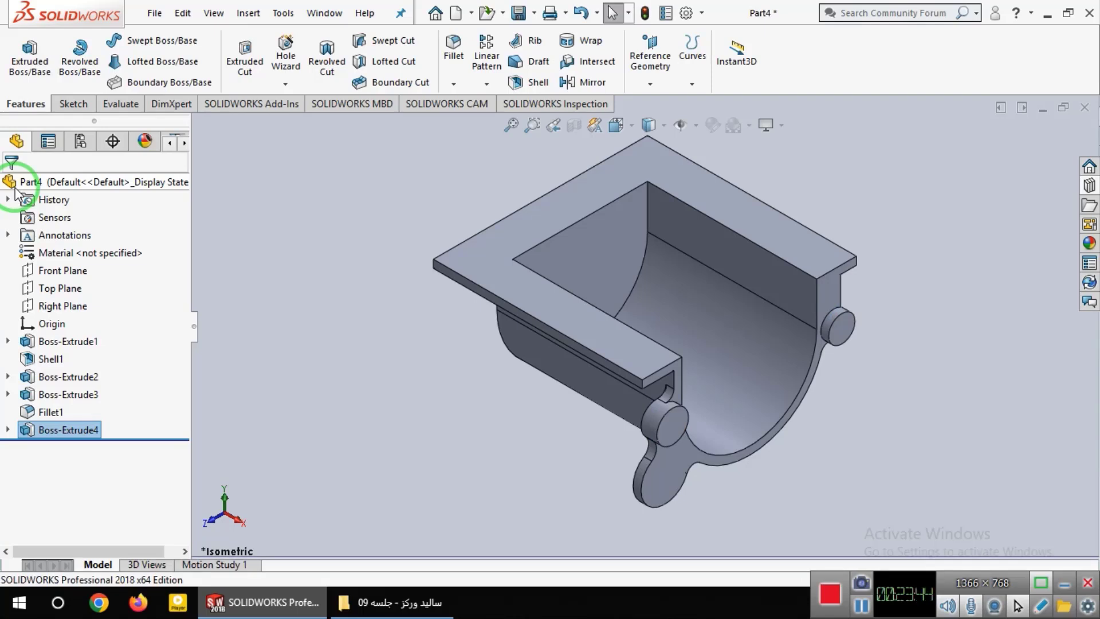
- Switch to the reference image folder, examine the lobe sketch in 09.jpg, and return to SOLIDWORKS
left_click(372, 603)
left_click(337, 286)
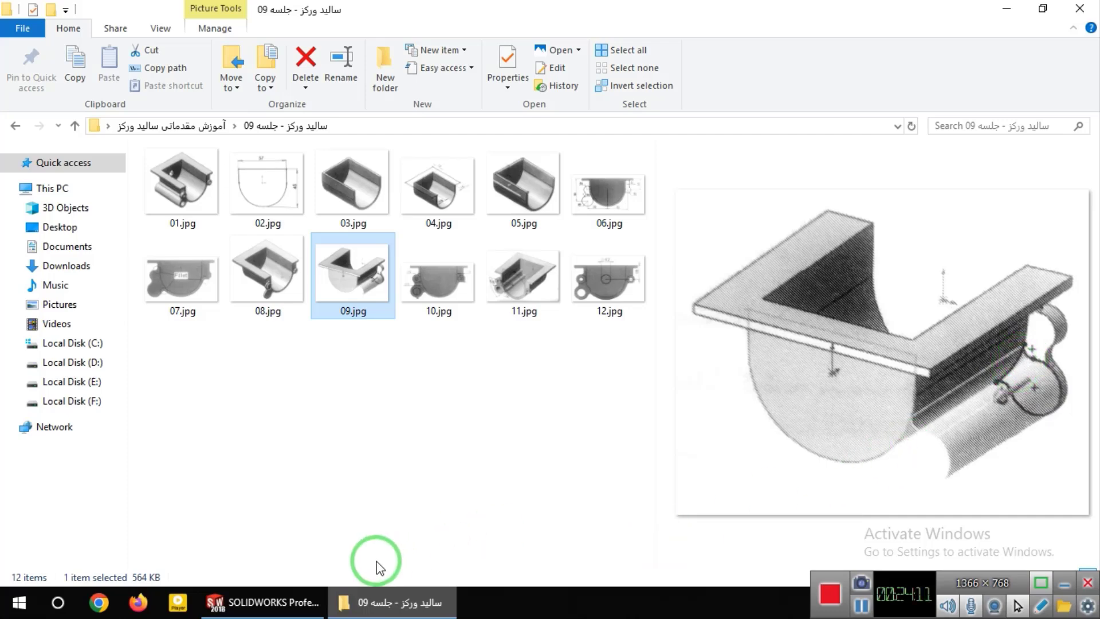
left_click(264, 601)
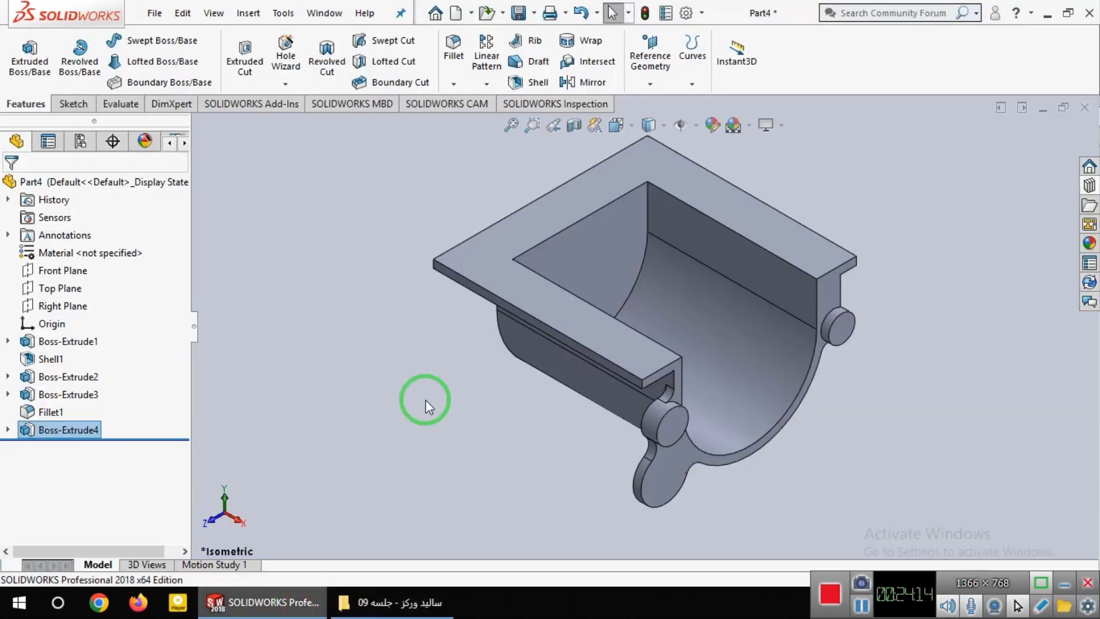
- From the left view, start a sketch on the double-lobed plate's back face and draw a circle matching the large lower lobe's outline
left_click(630, 126)
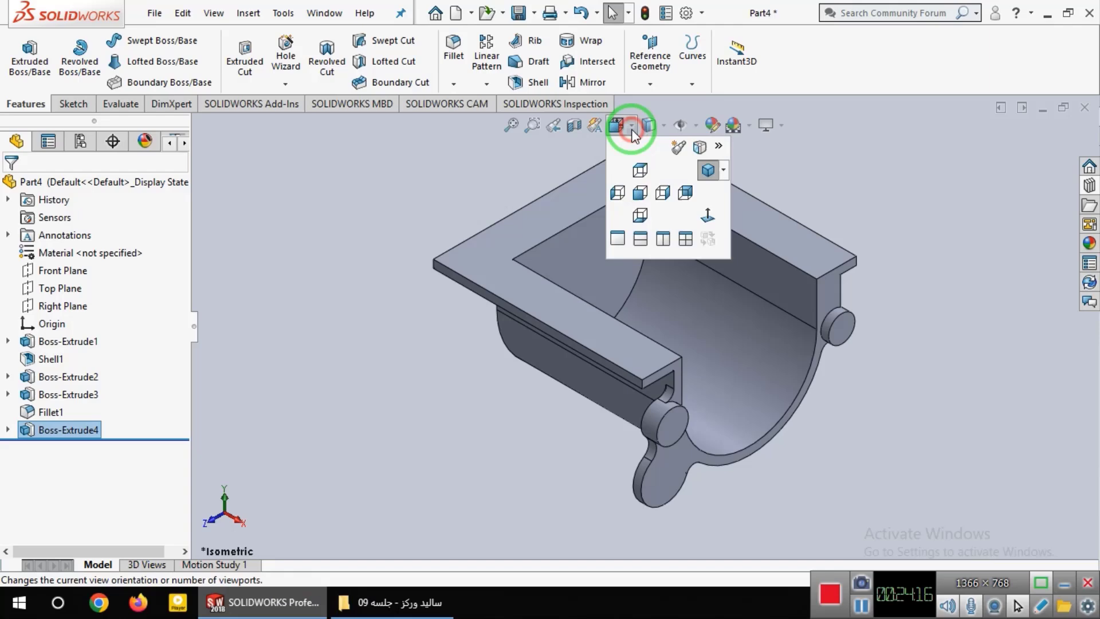
left_click(616, 187)
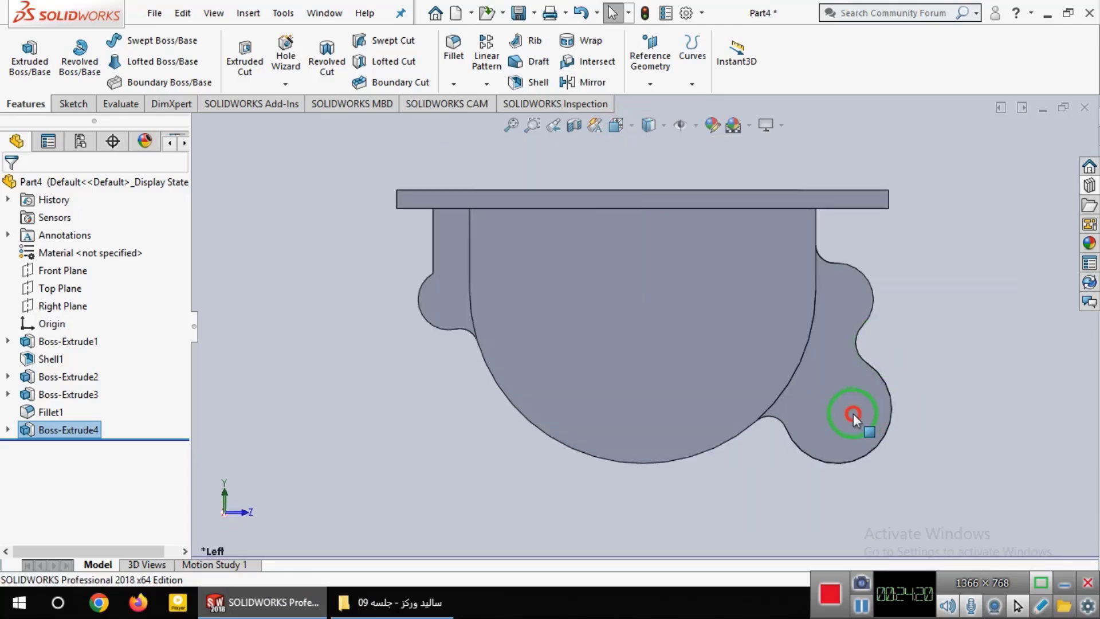
left_click(854, 414)
left_click(924, 366)
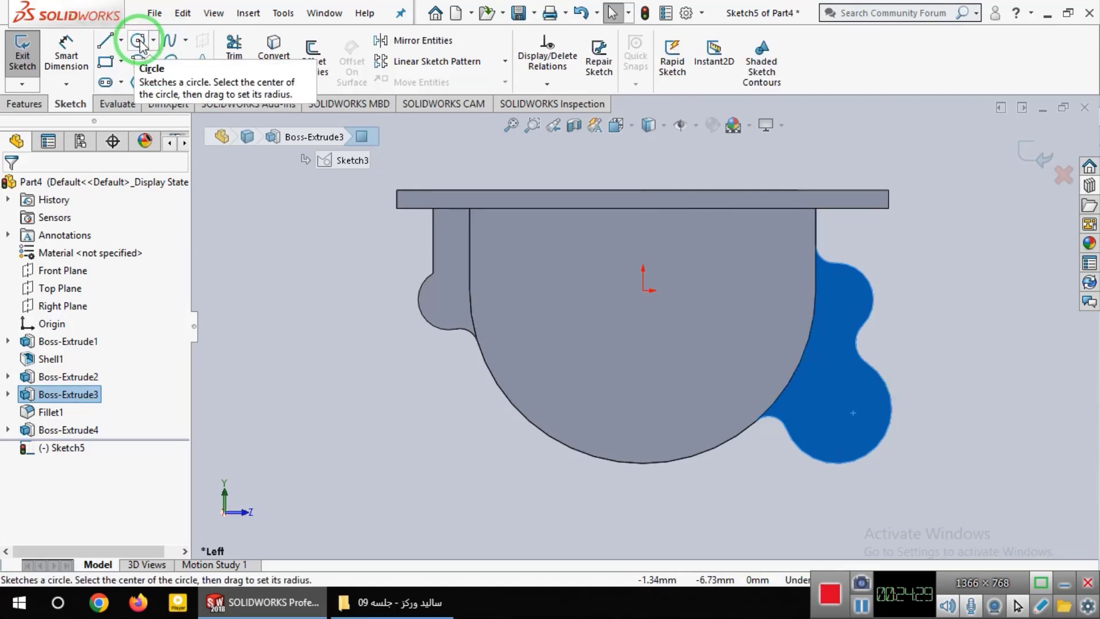
left_click(139, 41)
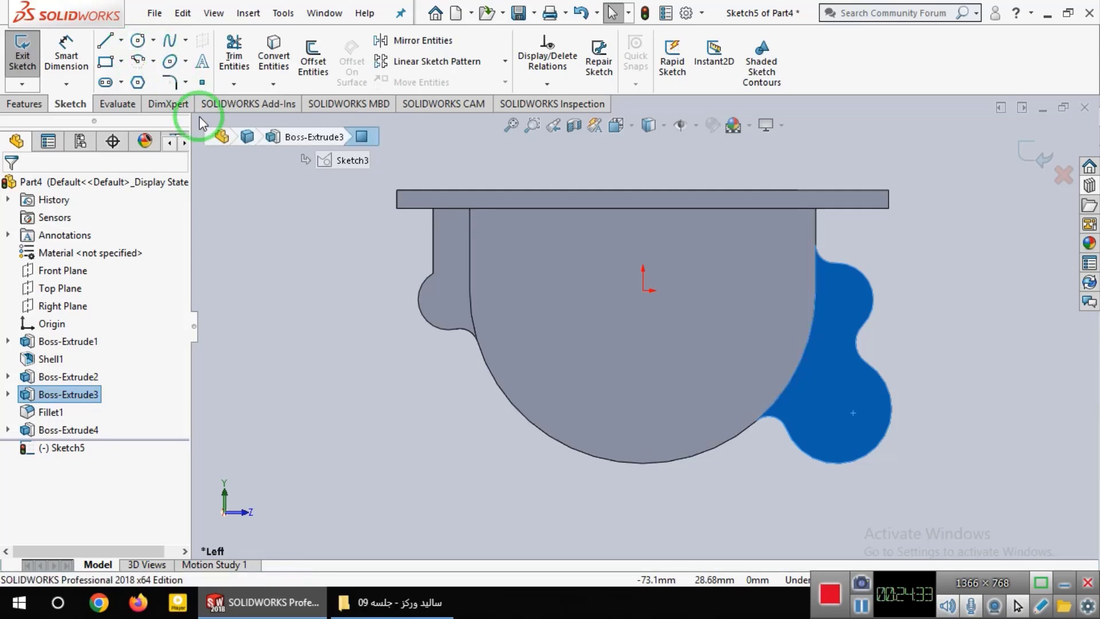
left_click(138, 40)
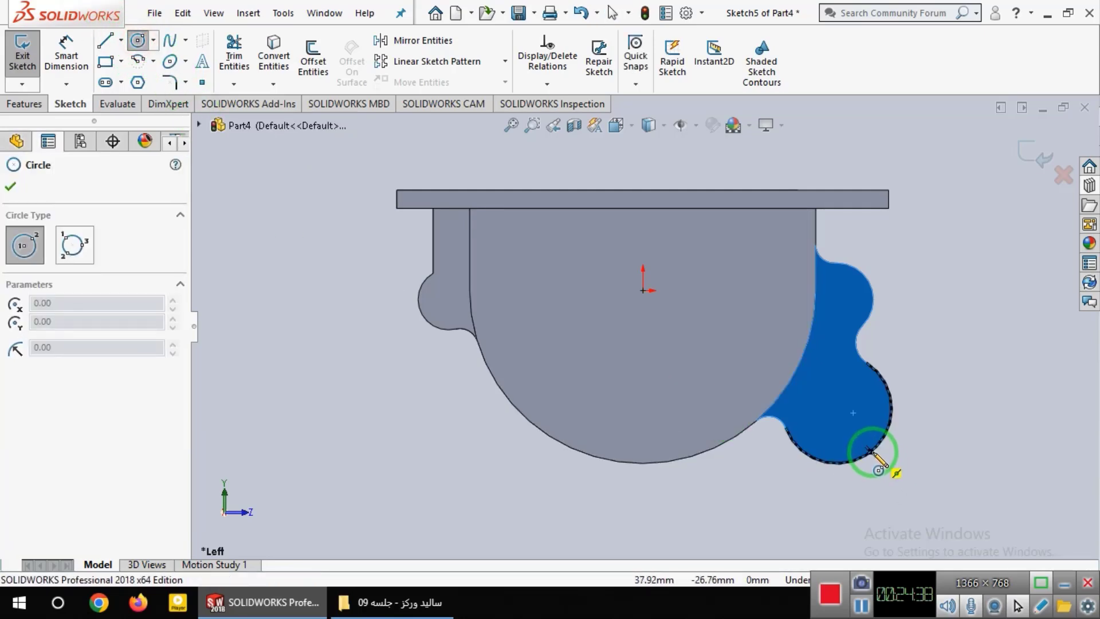
left_click(837, 409)
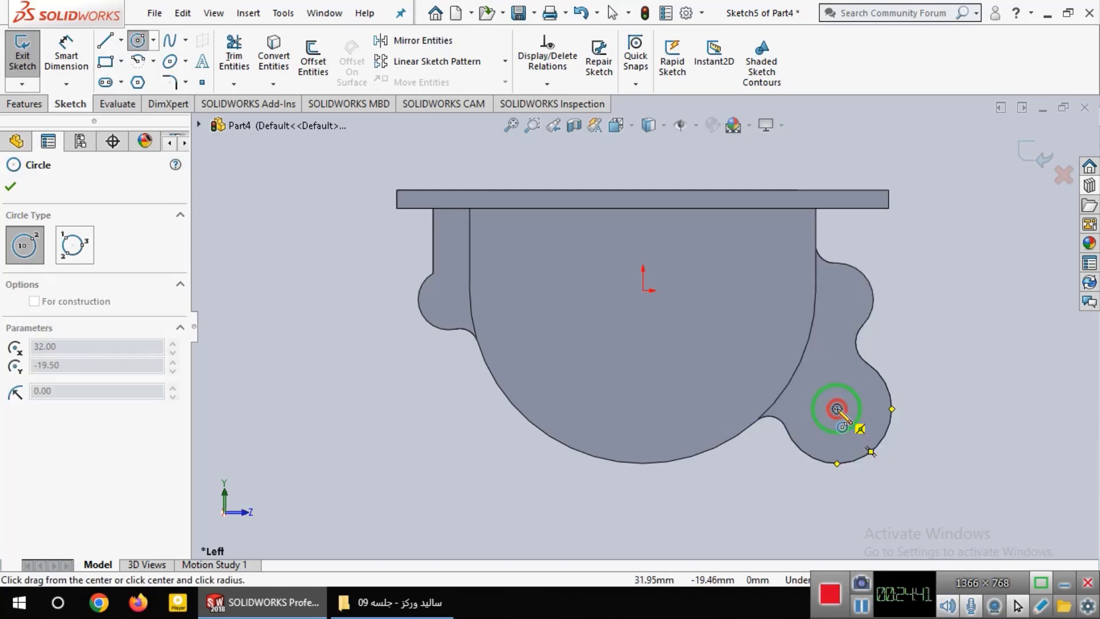
left_click(882, 379)
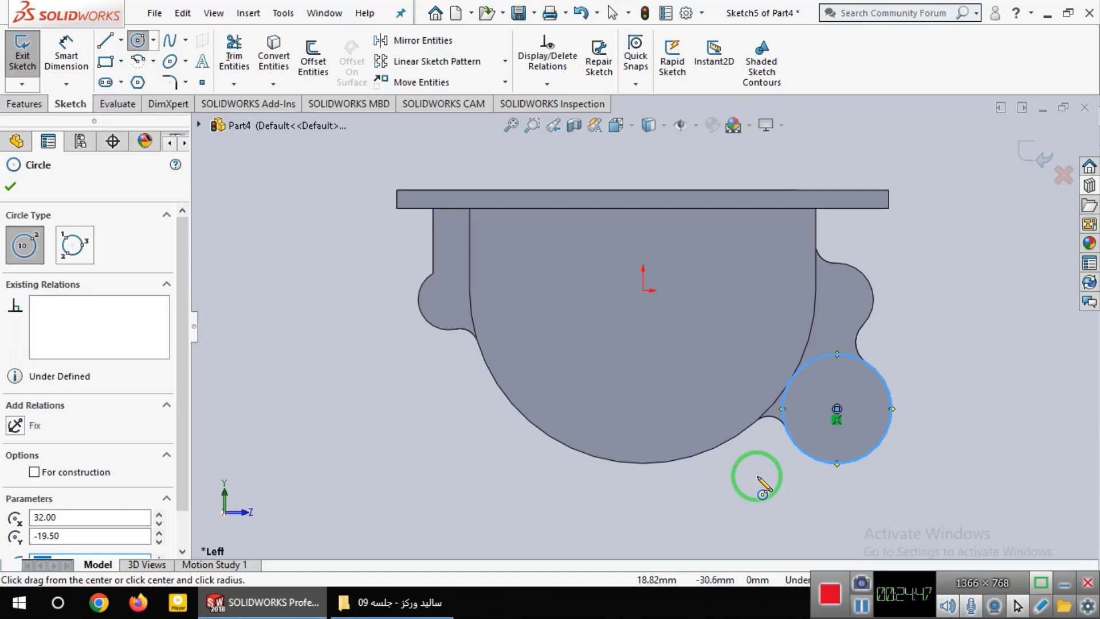
key("Escape")
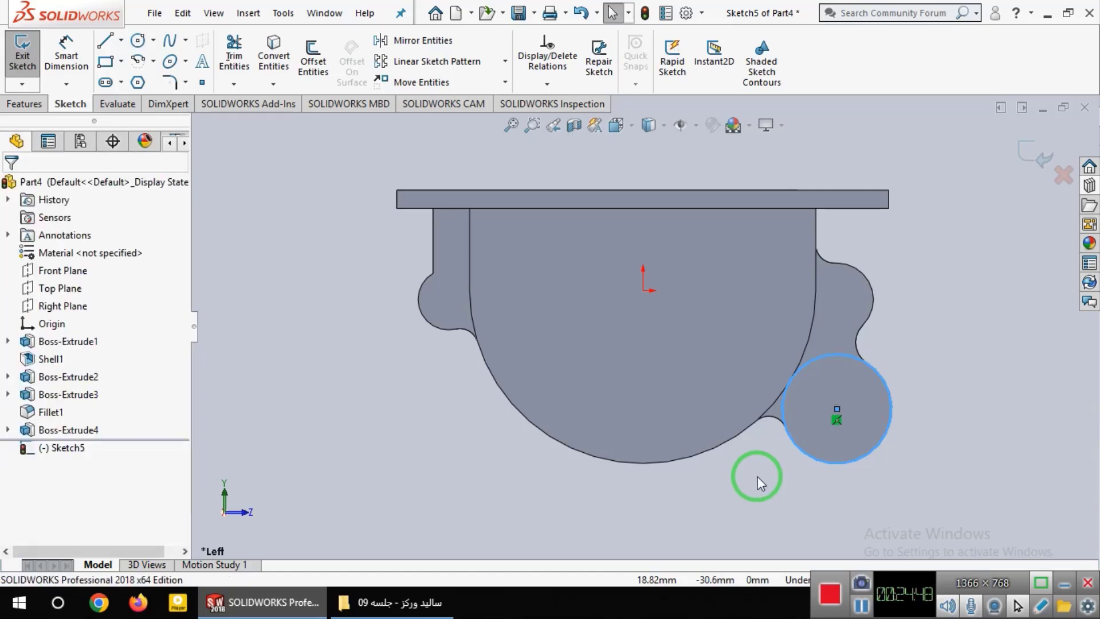
- Convert the trough's curved outer edge into an arc in the current sketch
left_click(810, 331)
left_click(273, 53)
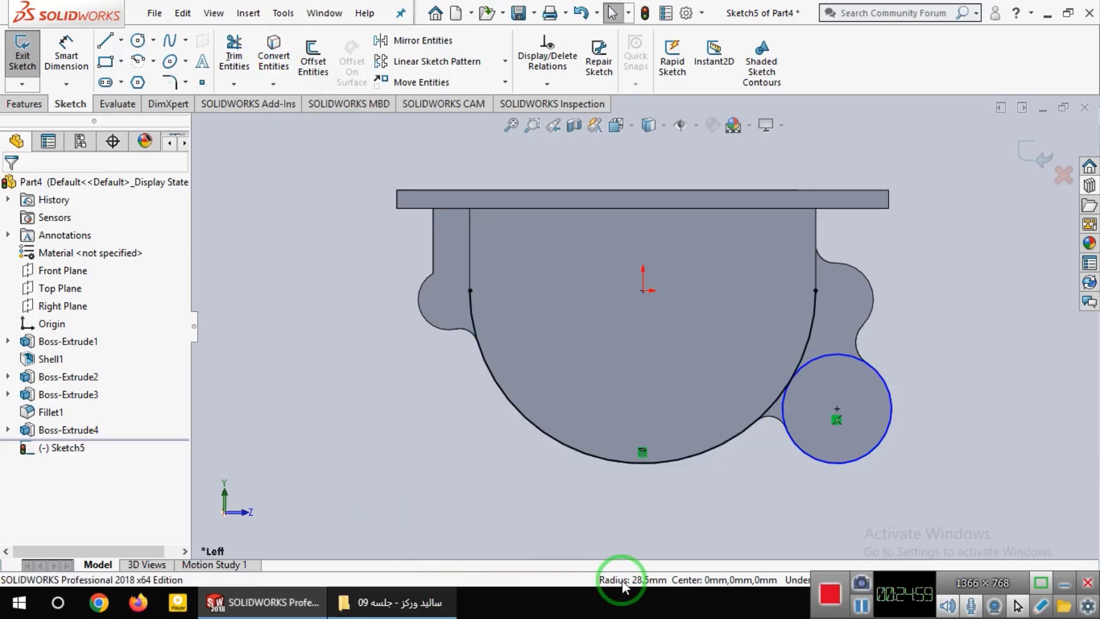
left_click(777, 419)
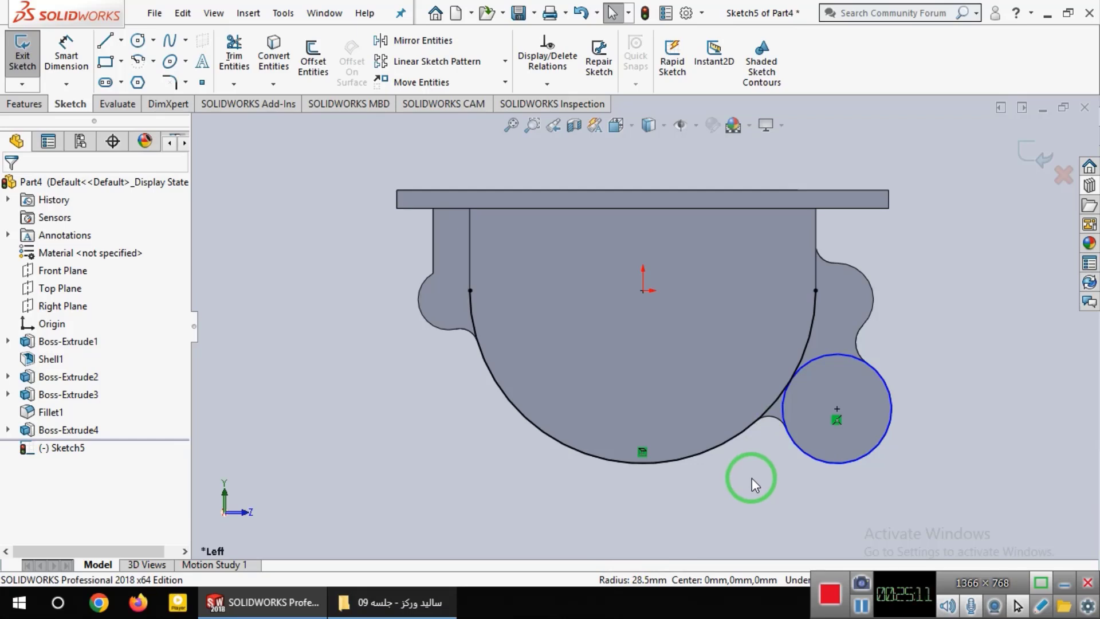
left_click(140, 62)
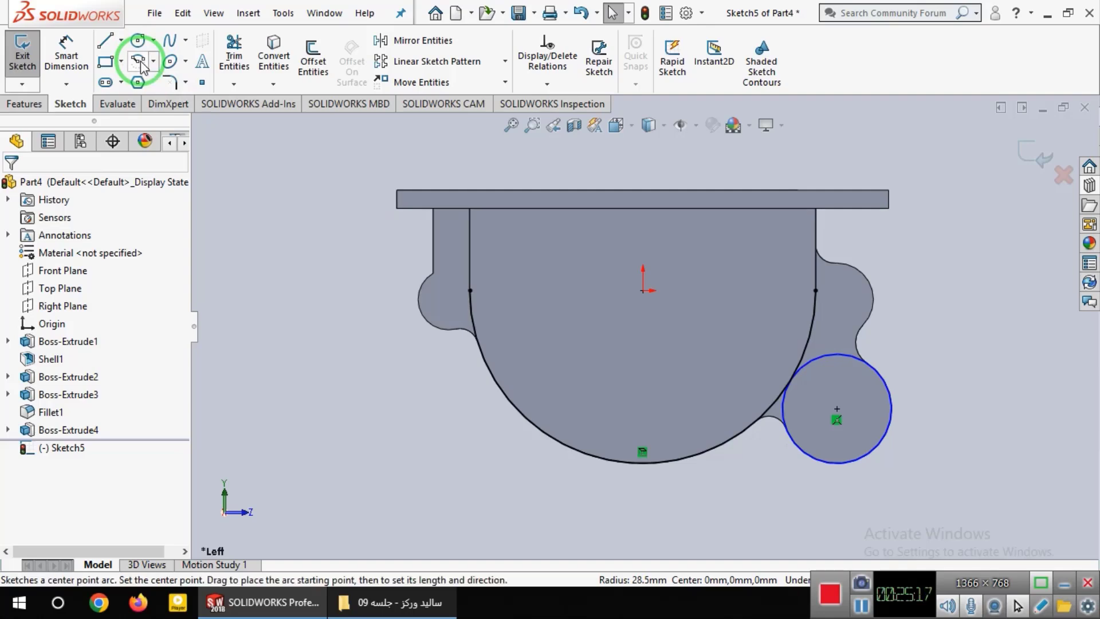
key("Escape")
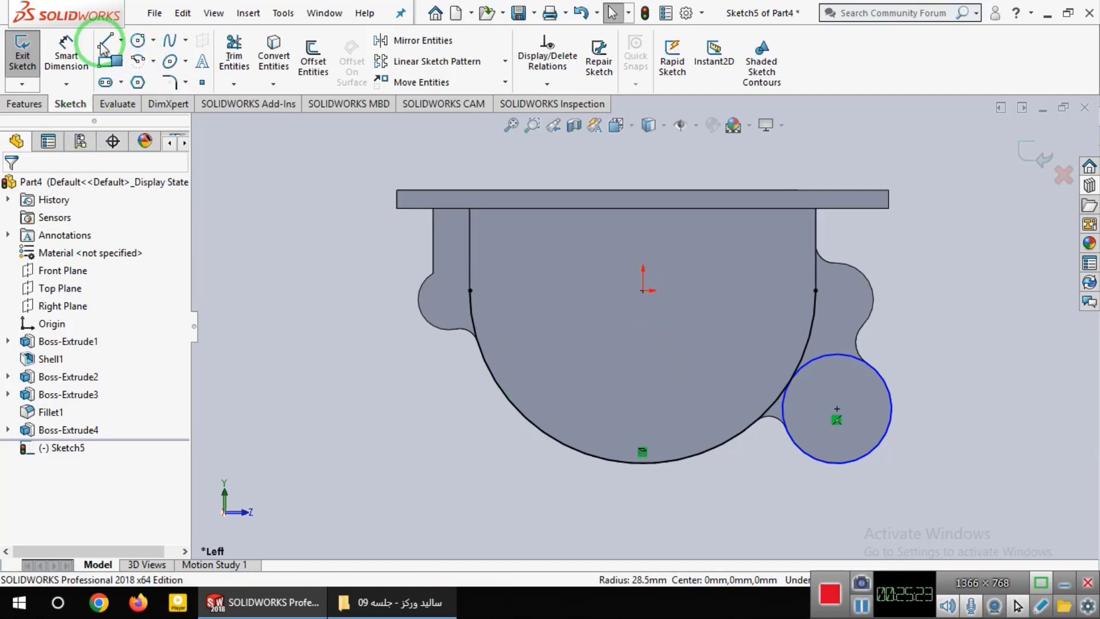
left_click(137, 40)
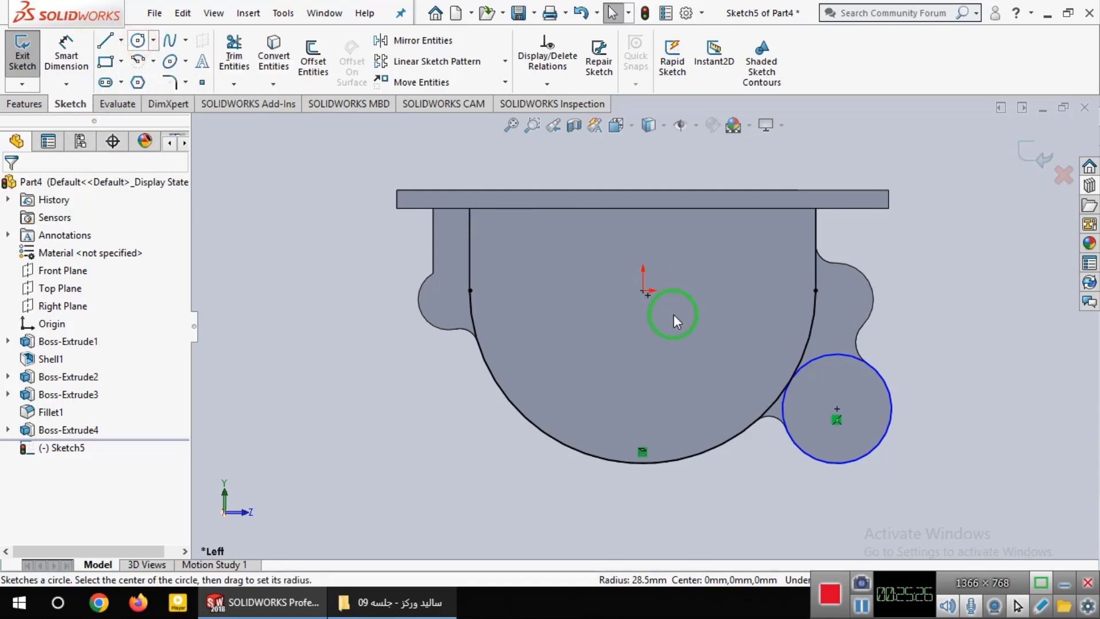
key("Escape")
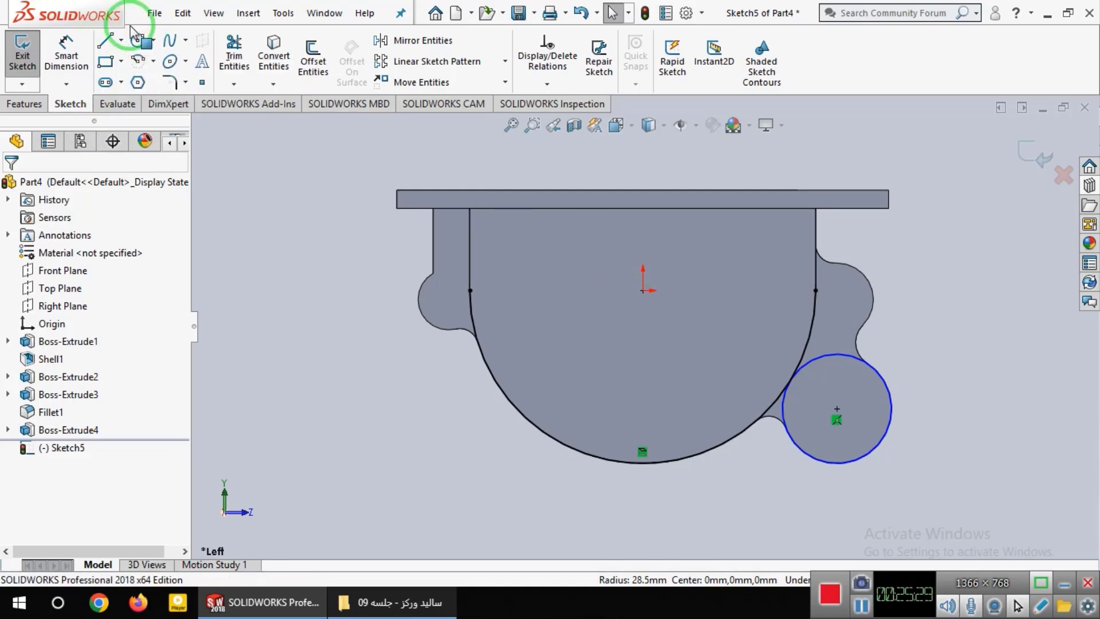
left_click(138, 43)
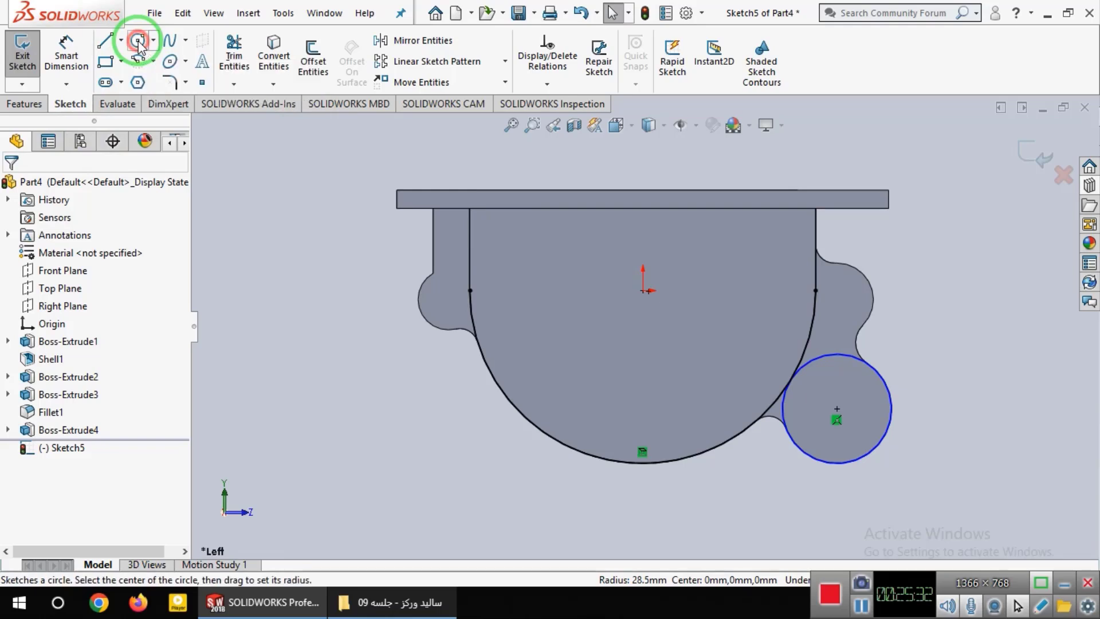
key("Escape")
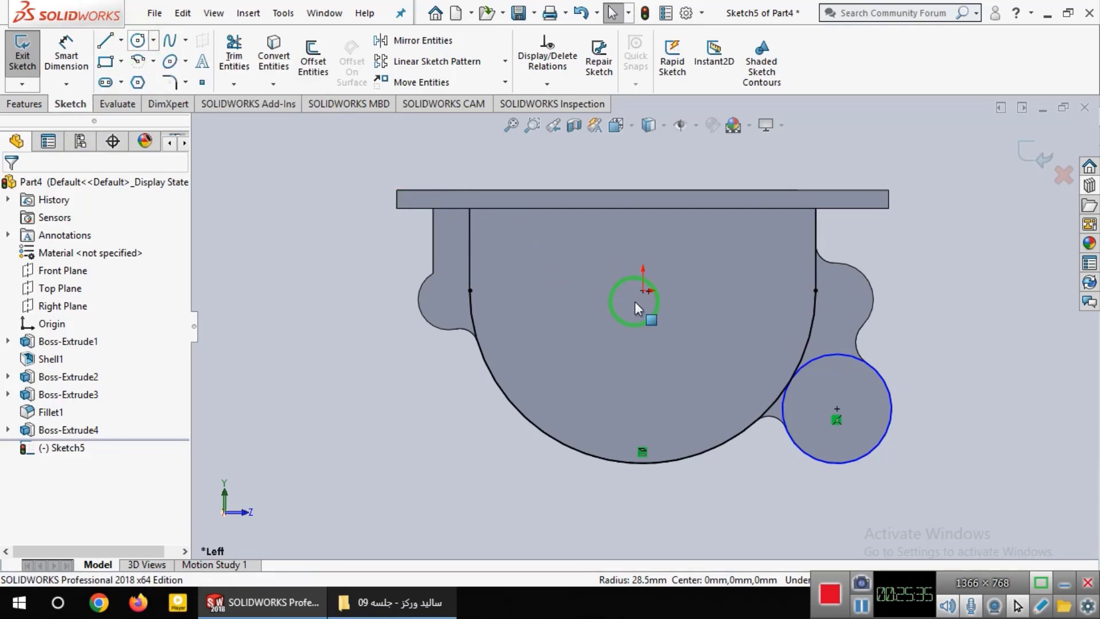
- Sketch a circle centred on the origin, slightly larger than the converted trough arc
left_click(137, 44)
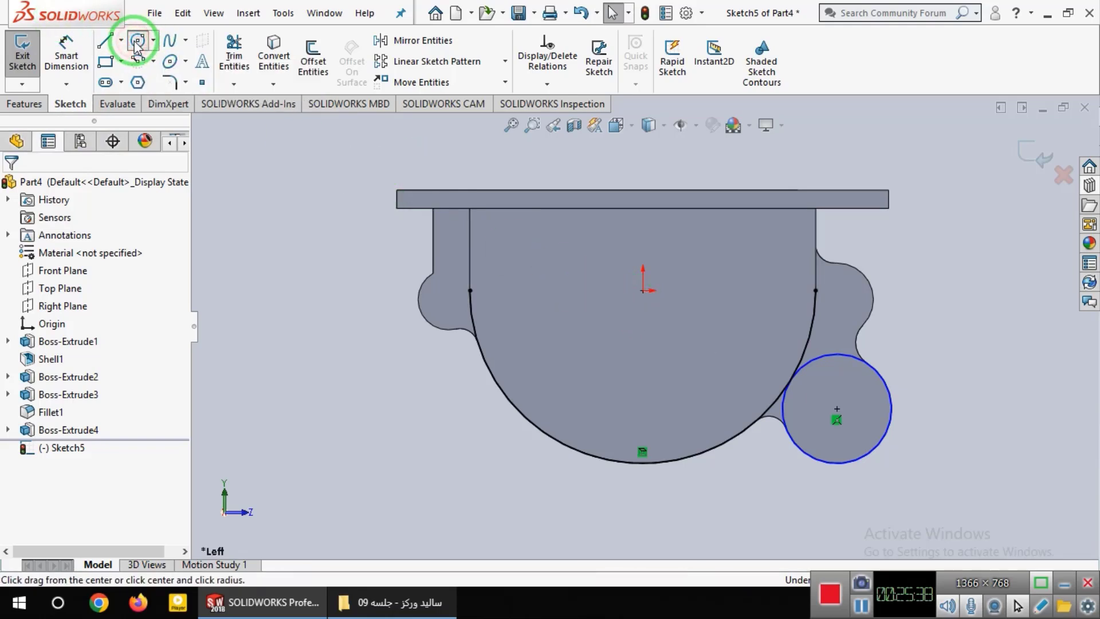
left_click(643, 291)
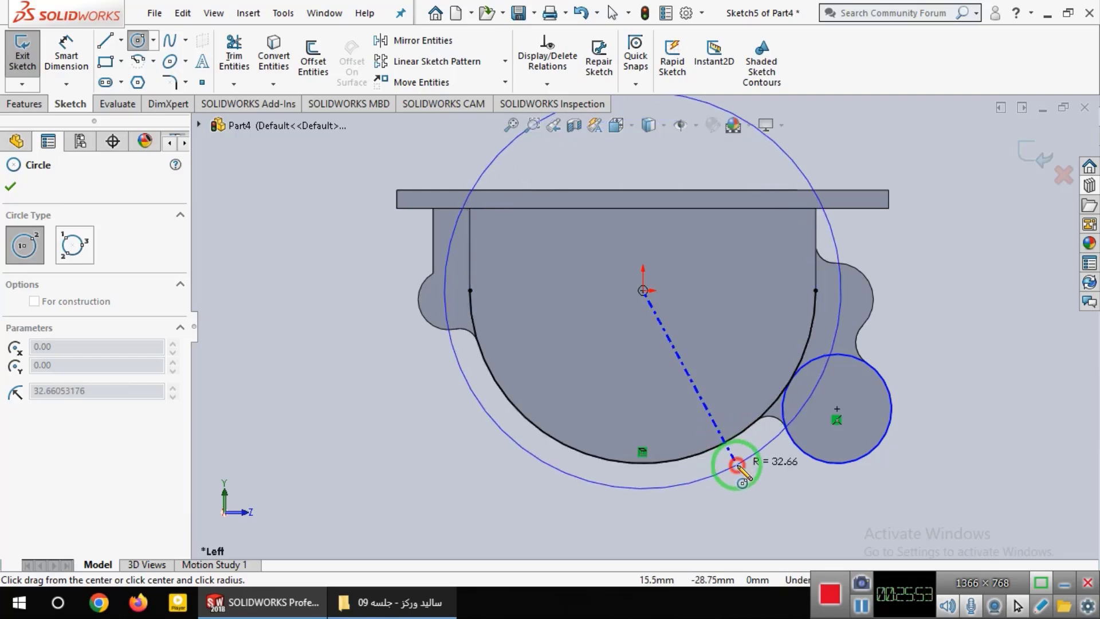
left_click(740, 468)
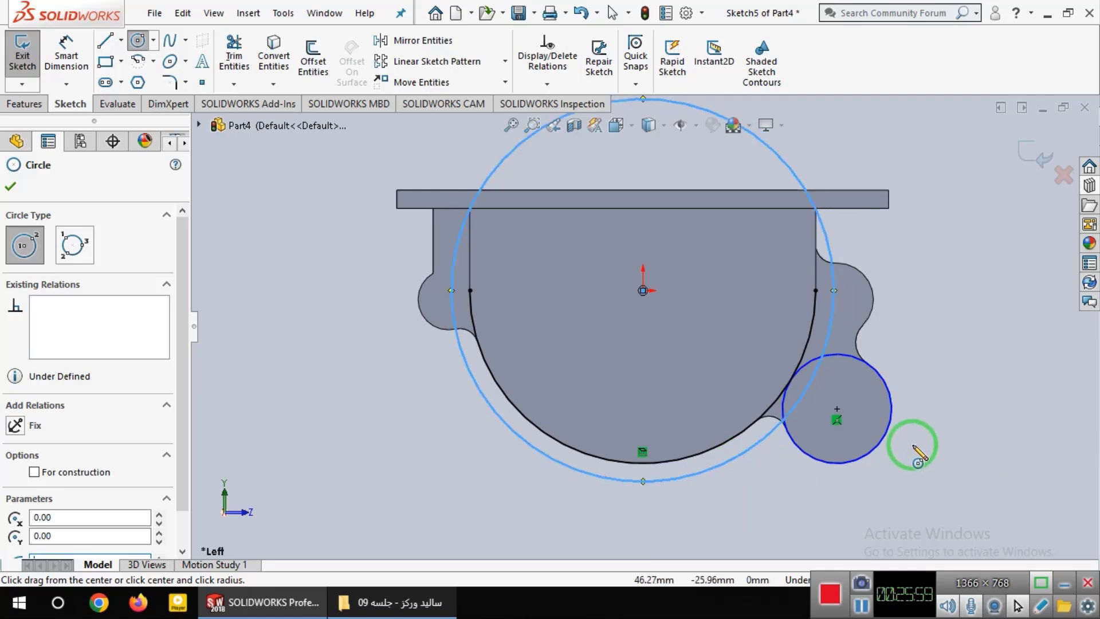
- Sketch a larger circle concentric with the large lower lobe's circle and set its radius to 12 mm
left_click(836, 409)
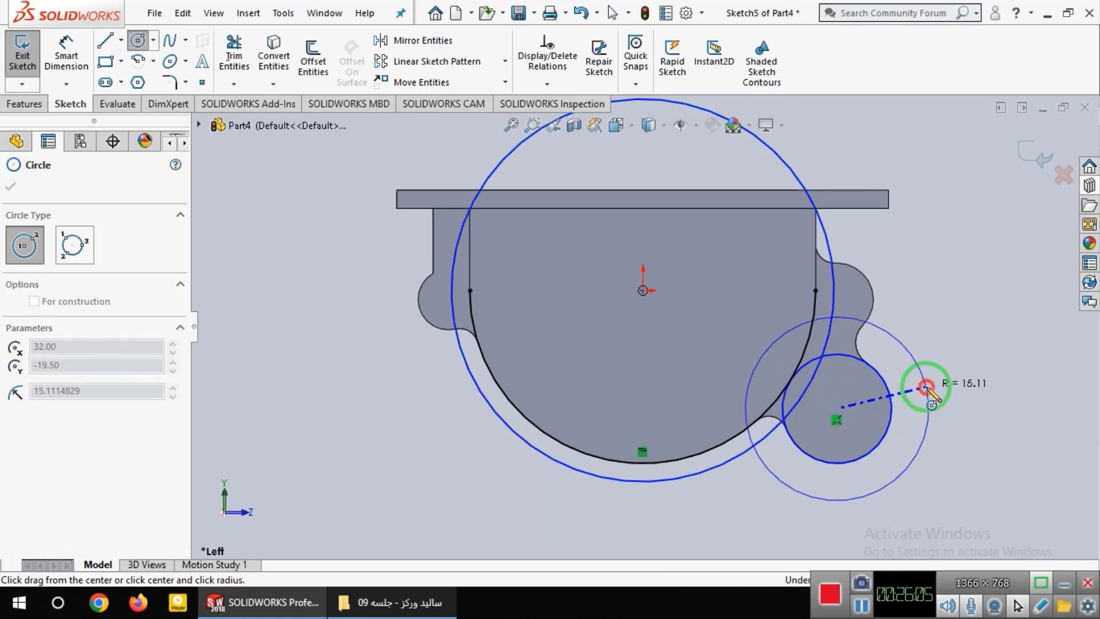
left_click(928, 388)
type("12")
key("Return")
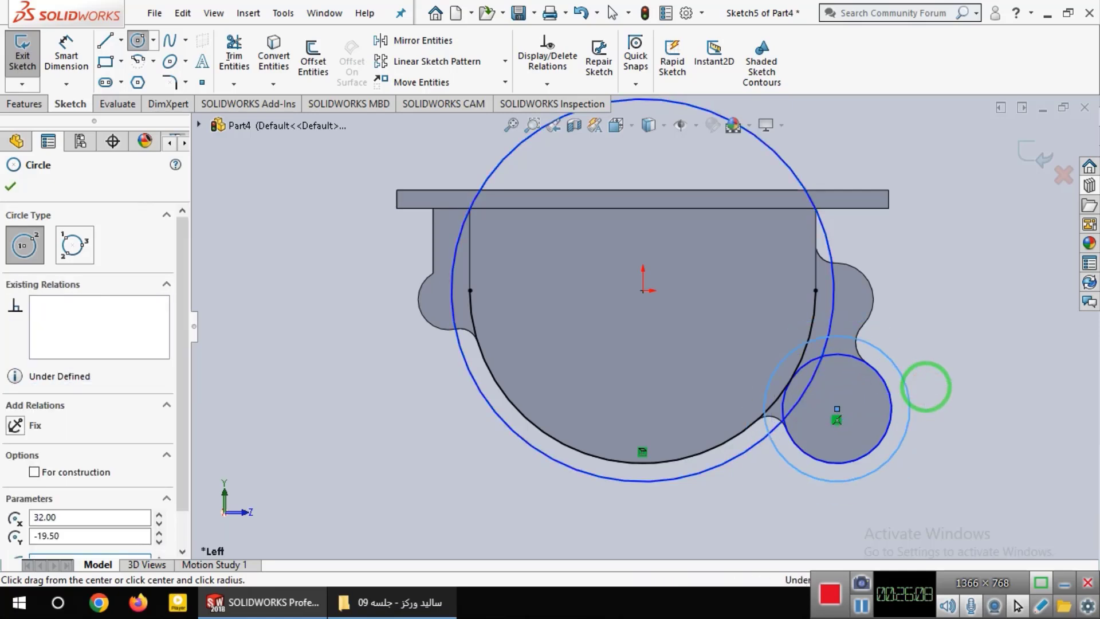
- Sketch two circles of 3 mm radius centred on the two intersections of the large guide circles
left_click(770, 434)
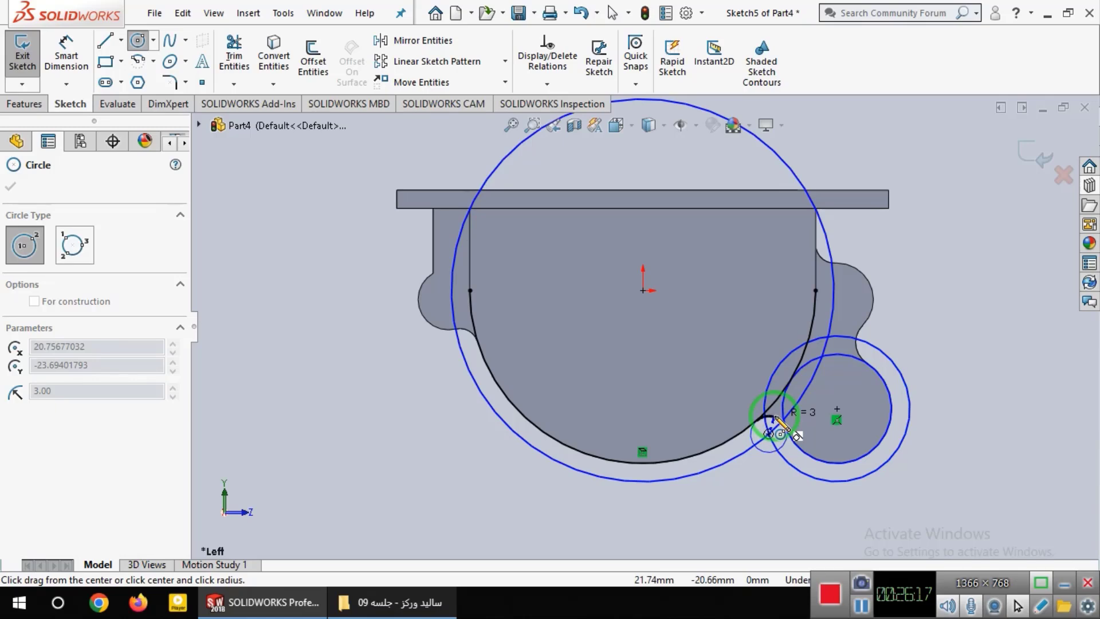
left_click(773, 417)
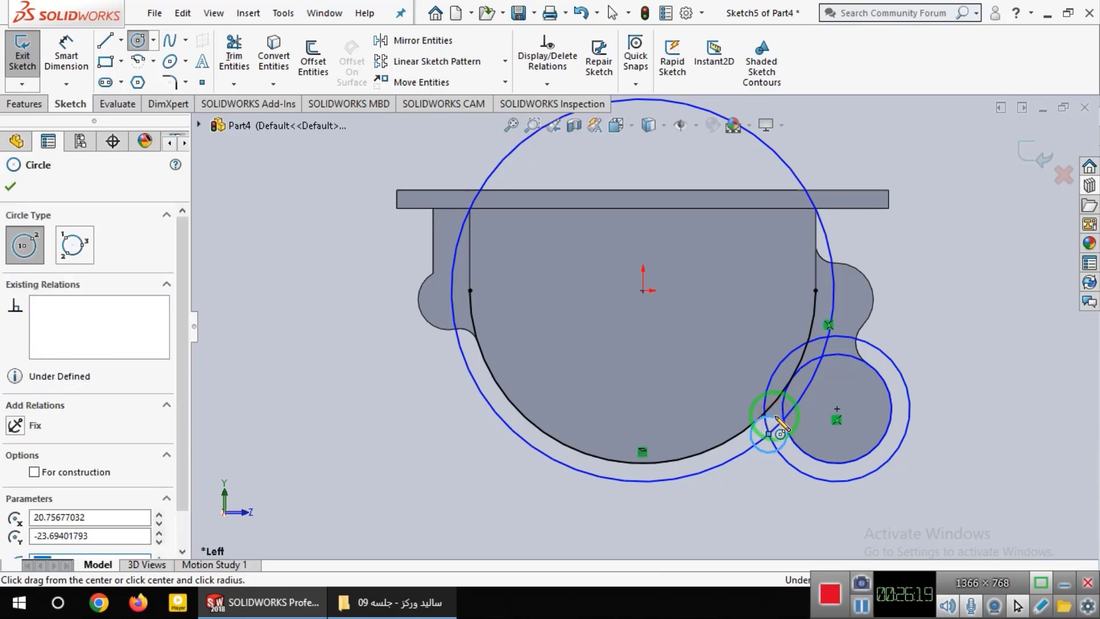
left_click(831, 338)
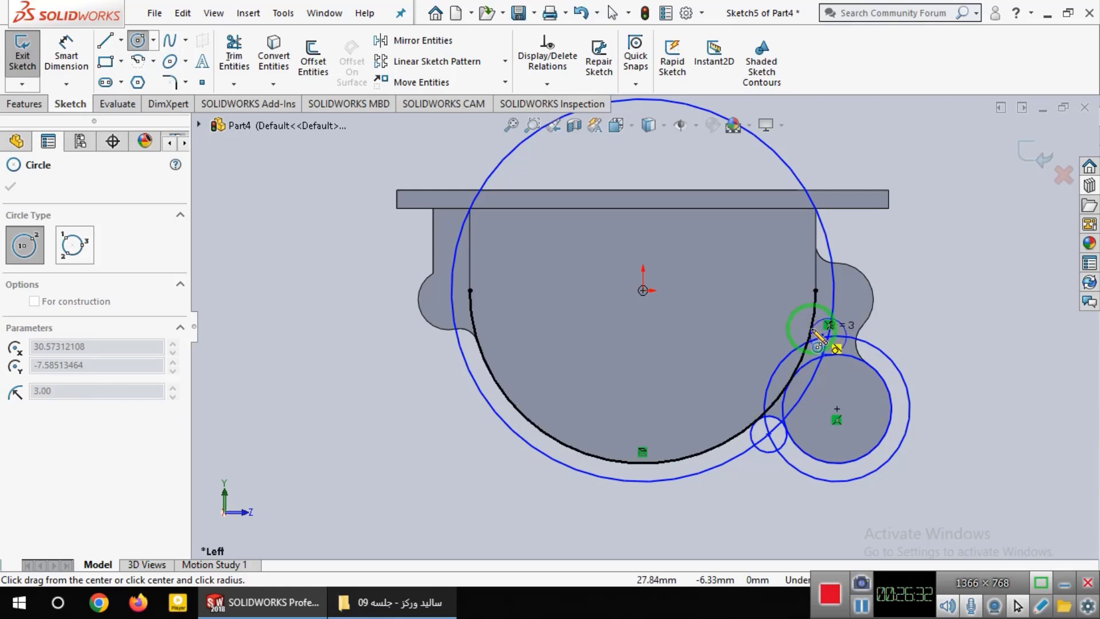
left_click(813, 332)
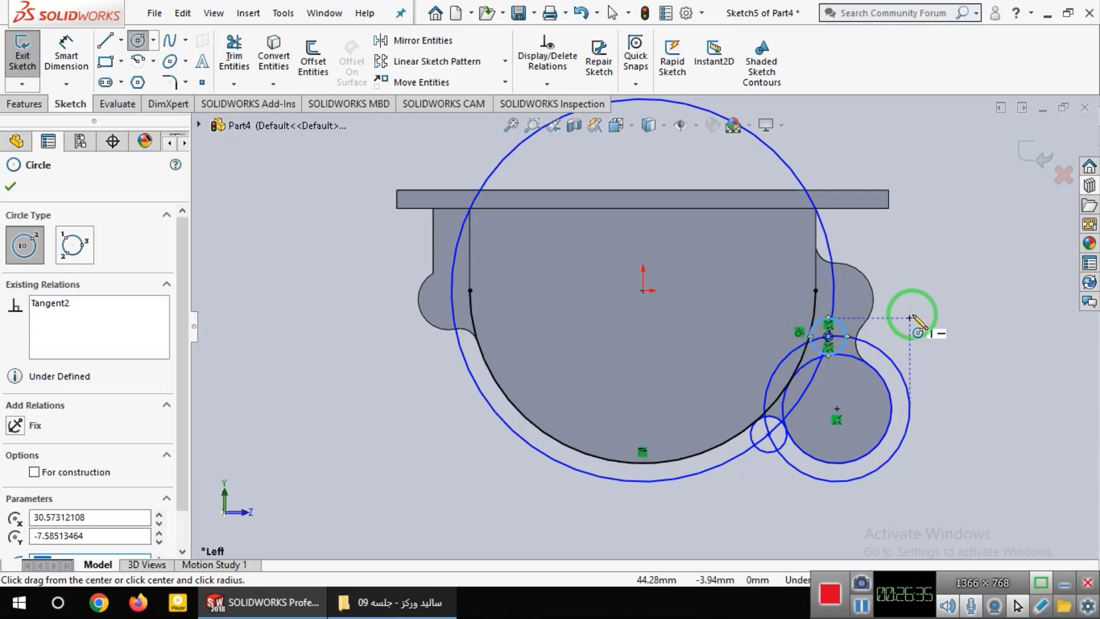
key("Escape")
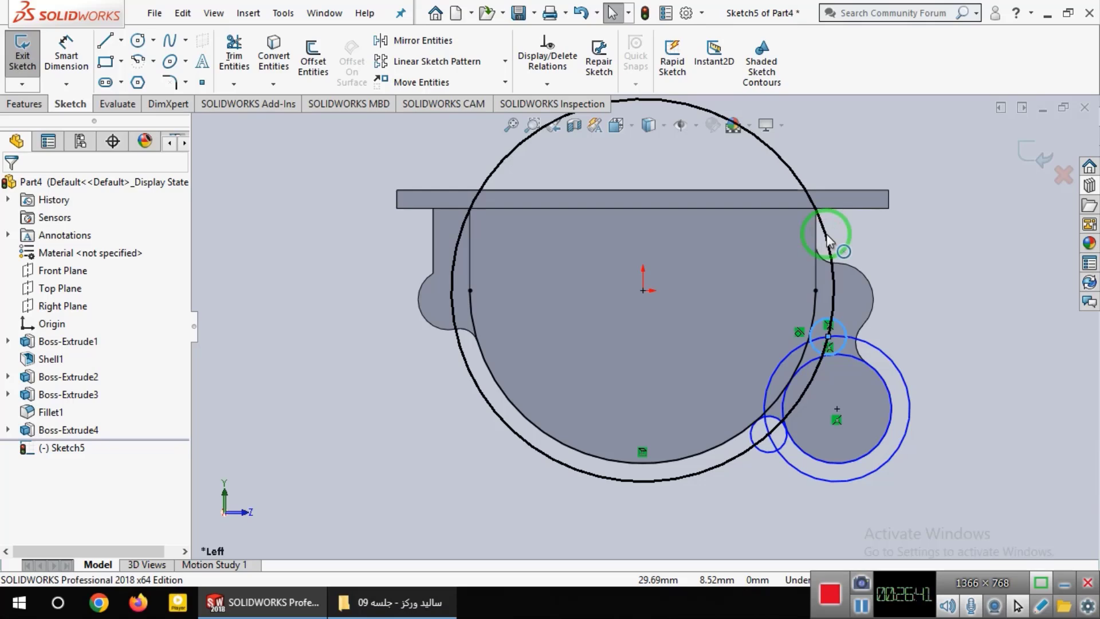
- Delete the origin-centred guide circle and the 12 mm radius guide circle around the lobe
left_click(828, 239)
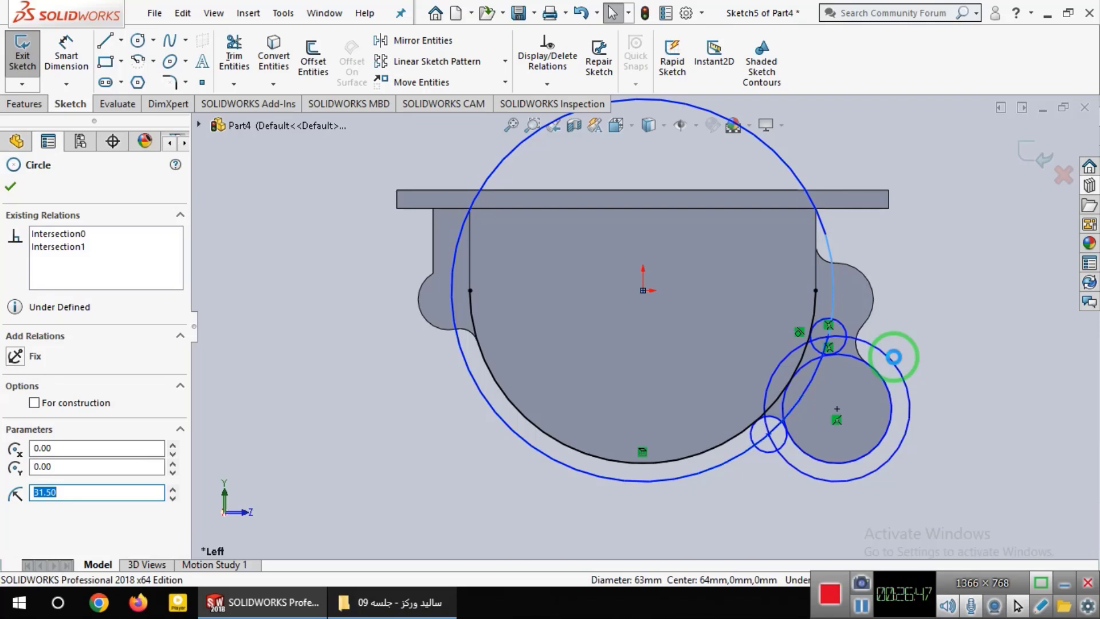
key("Delete")
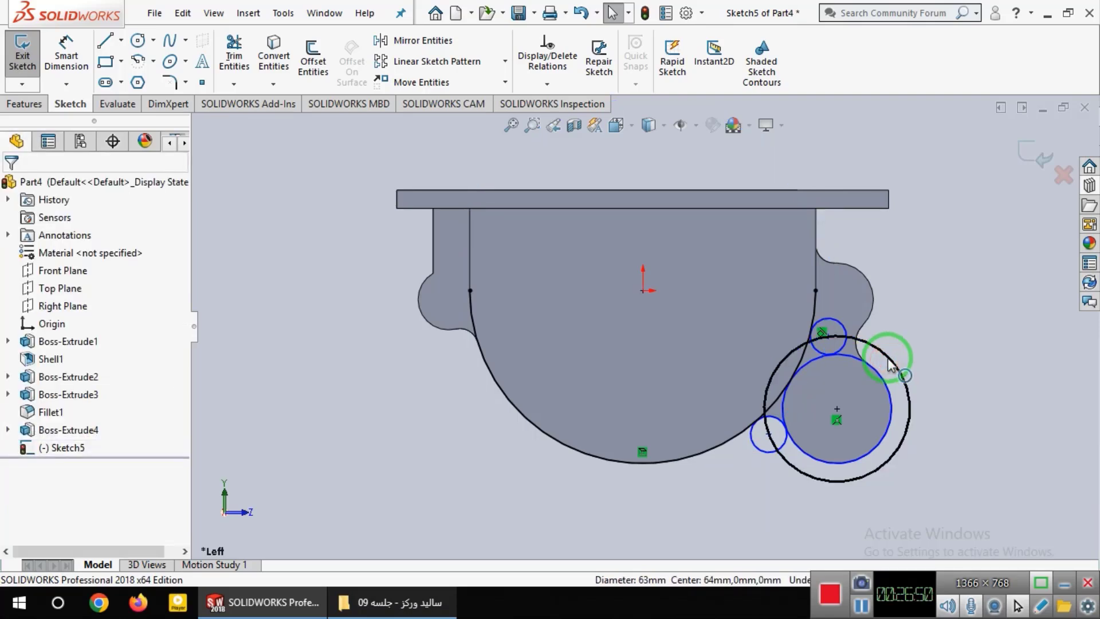
left_click(888, 361)
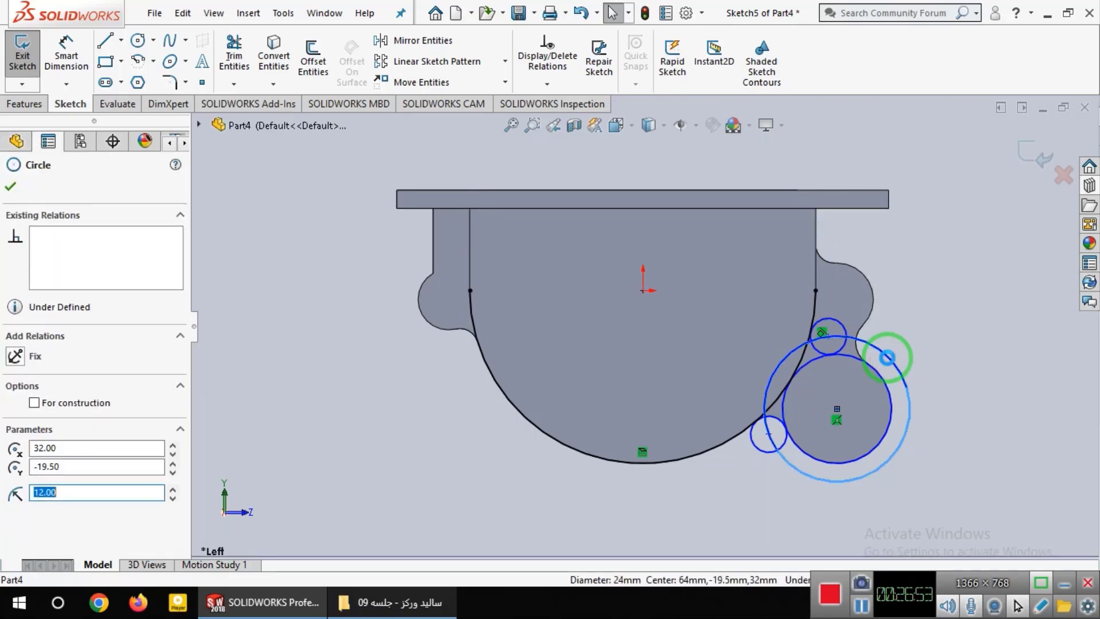
key("Escape")
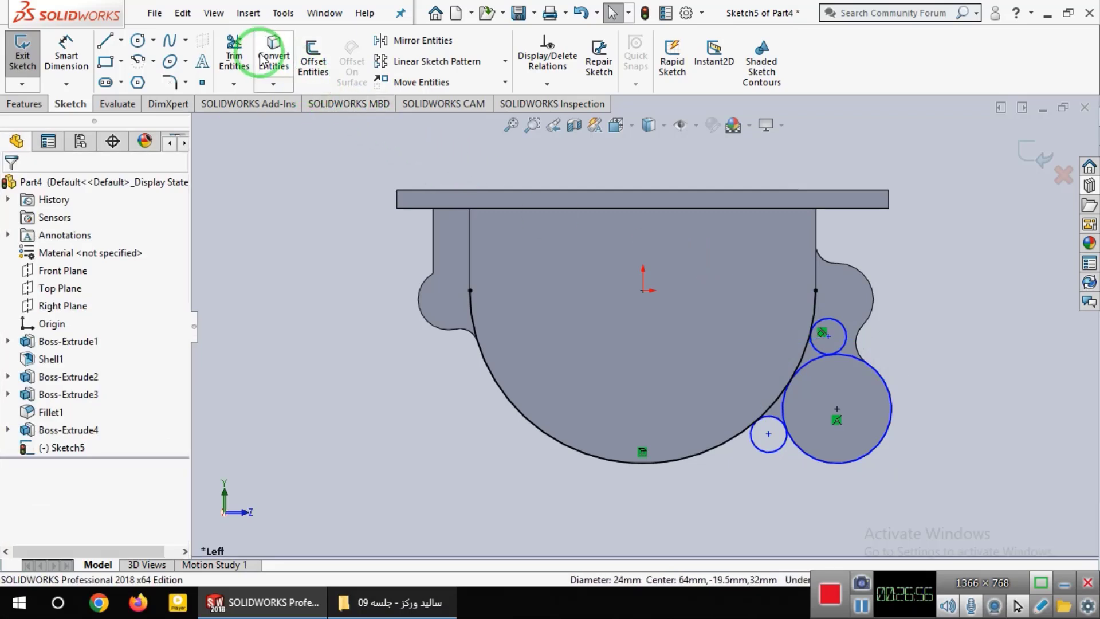
- Trim the two small circles, the lobe circle and the trough arc to the lobe's filleted outline against the trough
left_click(234, 55)
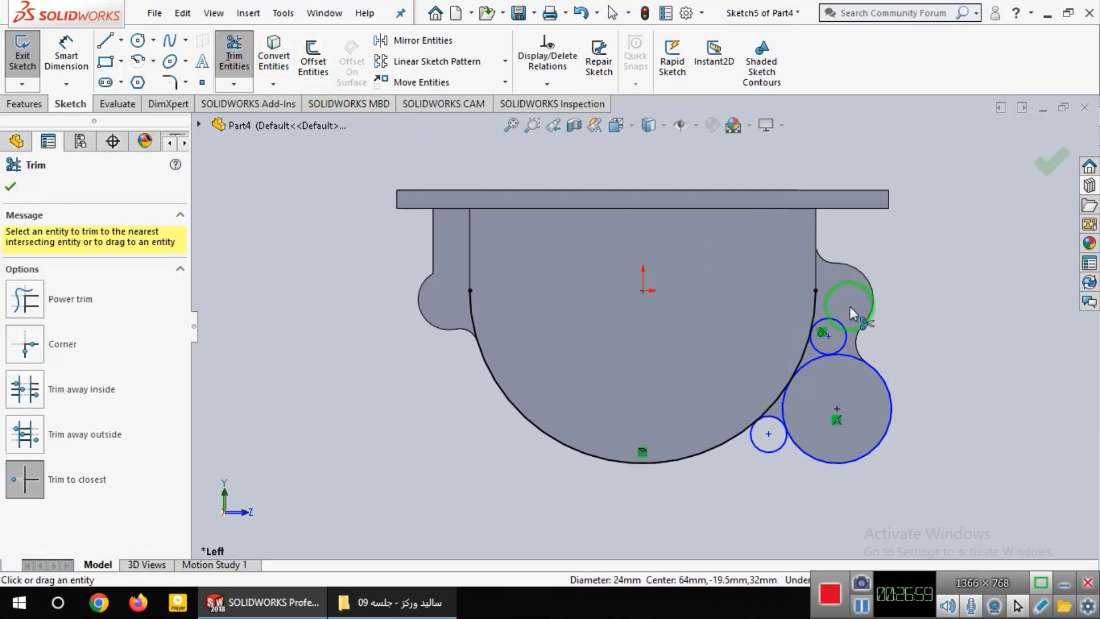
left_click(835, 320)
left_click(815, 309)
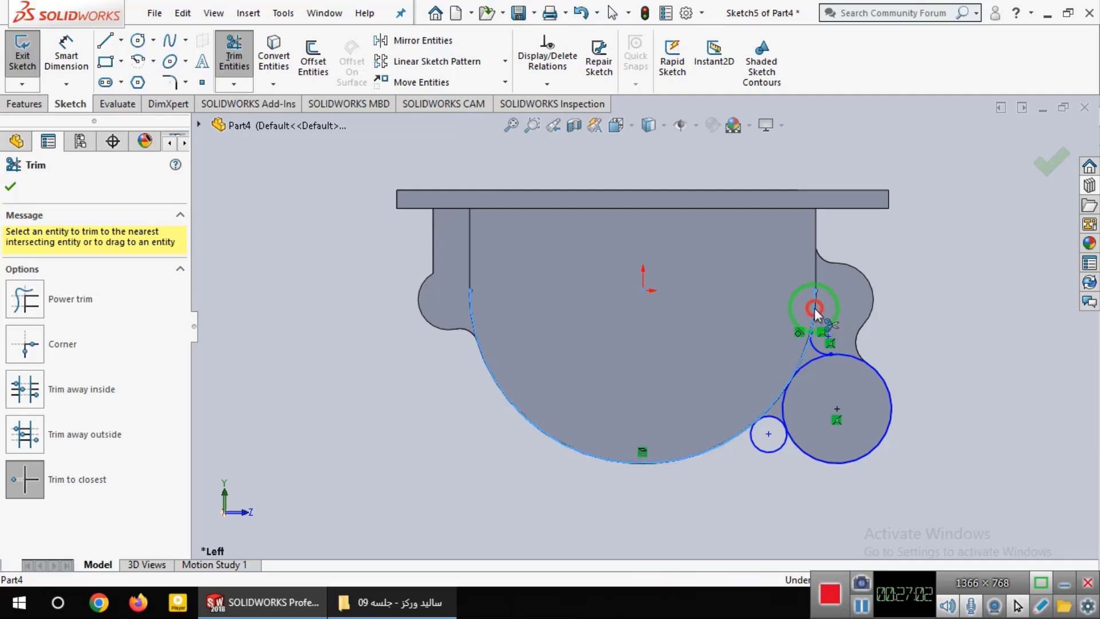
left_click_drag(815, 309, 694, 395)
mouse_move(706, 453)
left_mouse_down()
mouse_move(763, 456)
mouse_move(782, 404)
left_mouse_up()
left_click(811, 362)
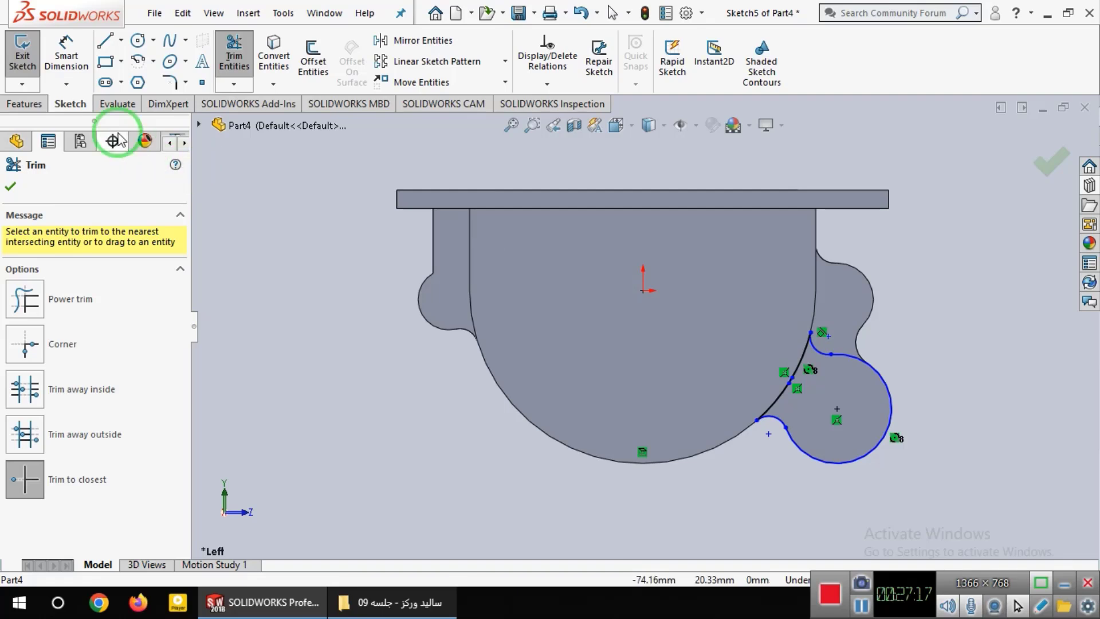
left_click(27, 105)
left_click(30, 57)
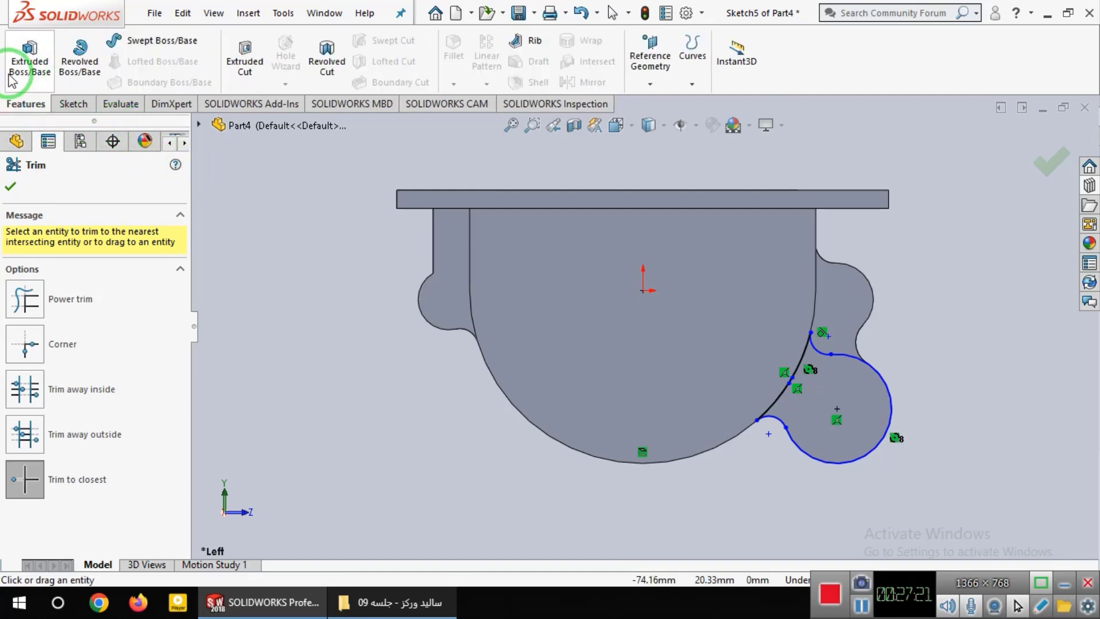
left_click(245, 247)
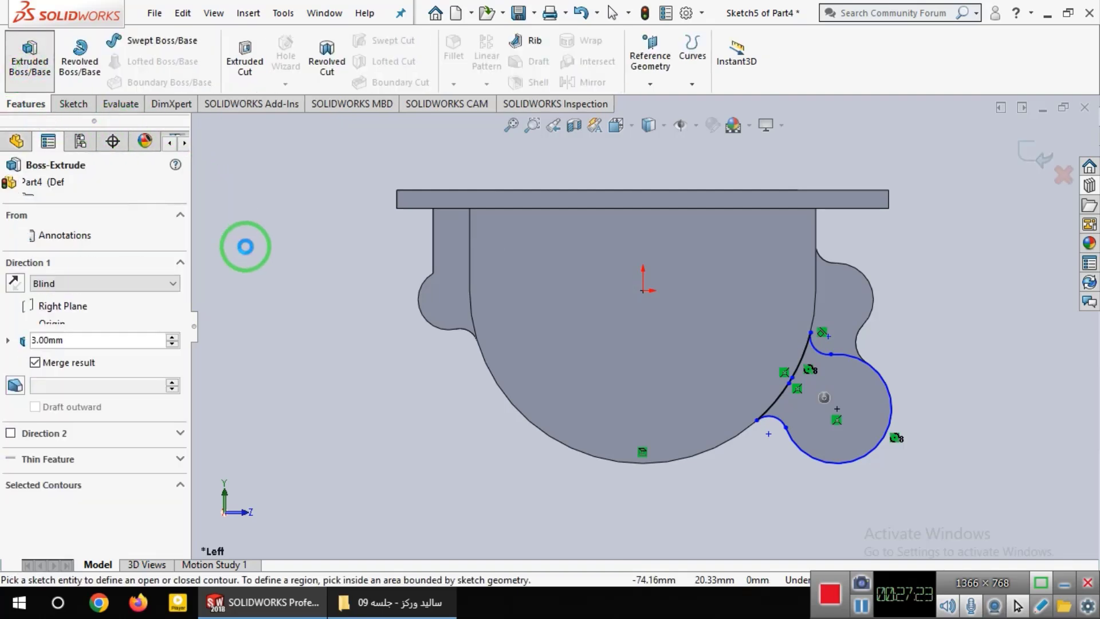
left_click(171, 285)
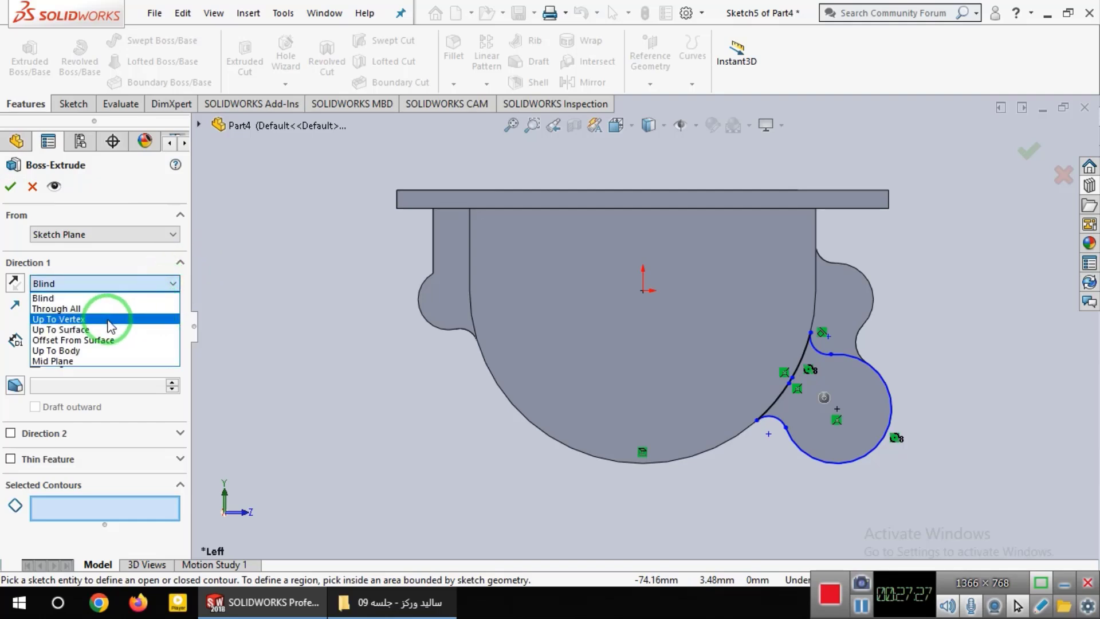
left_click(72, 329)
left_click(497, 392)
left_click(651, 351)
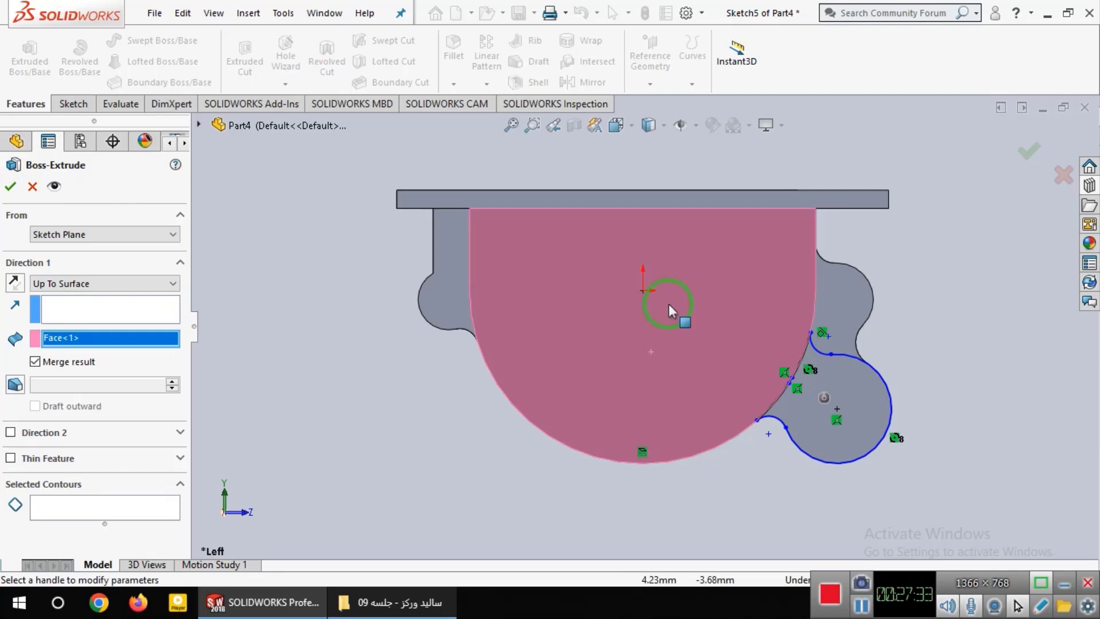
left_click(632, 126)
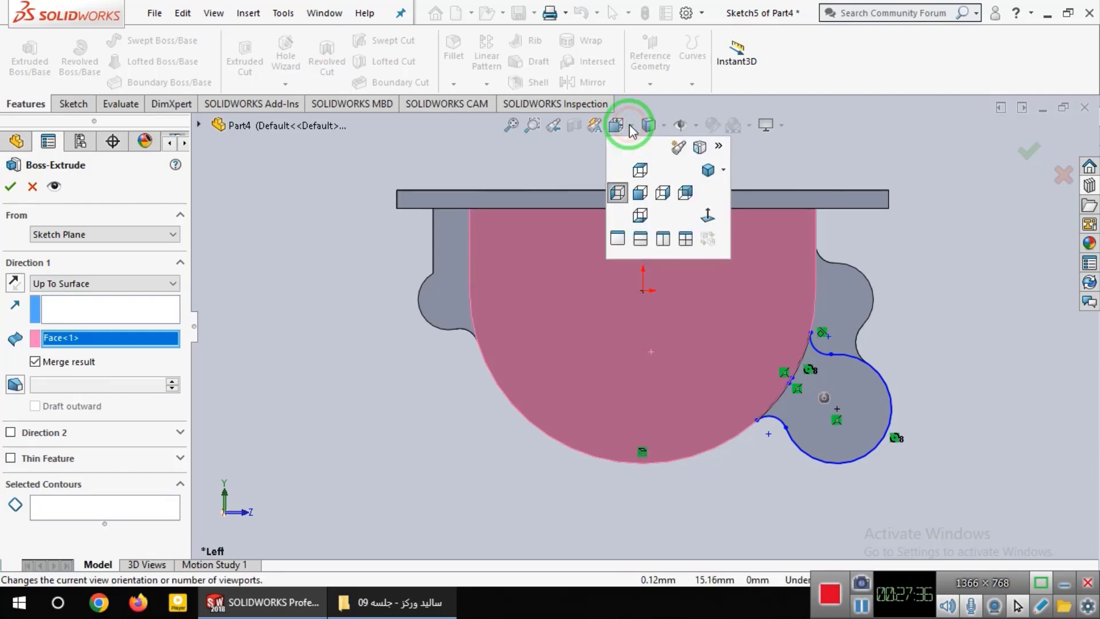
left_click(707, 170)
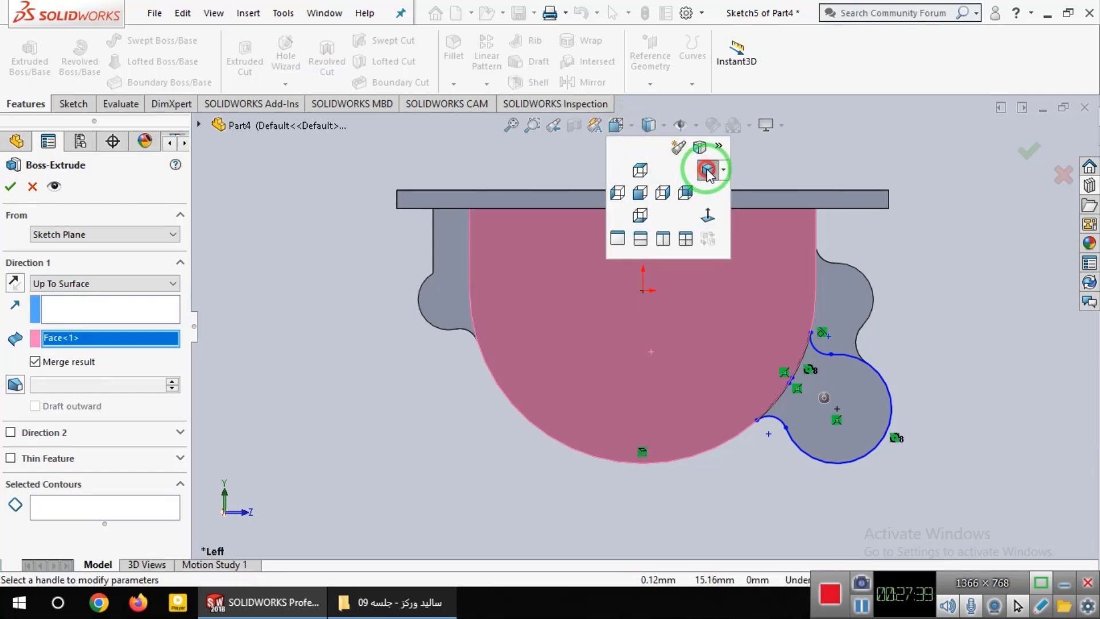
left_click(711, 222)
left_click(466, 360)
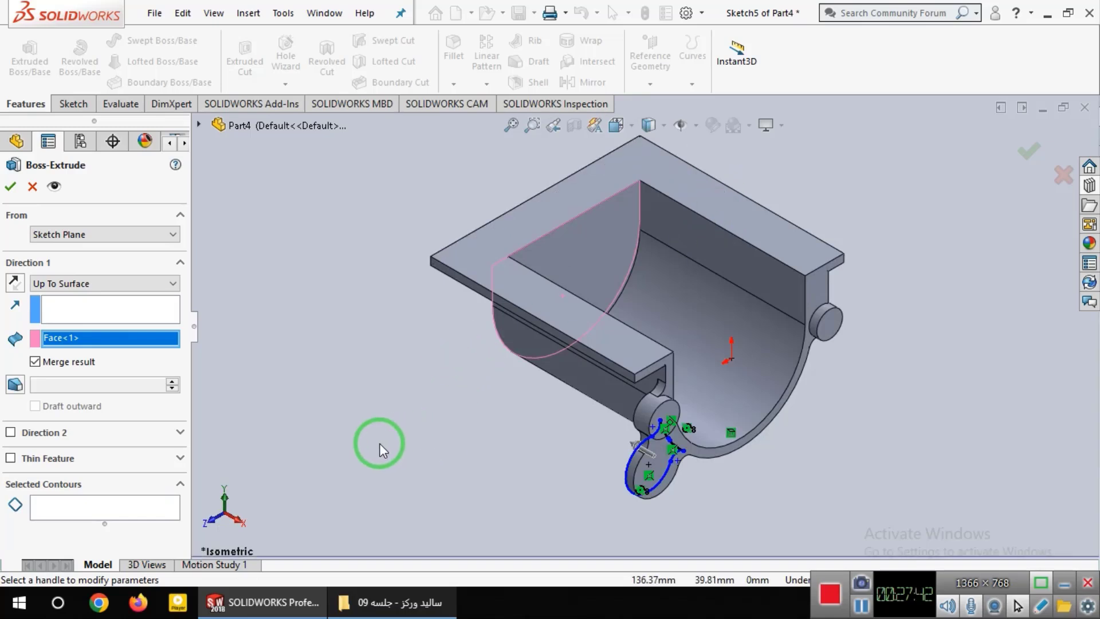
left_click(15, 282)
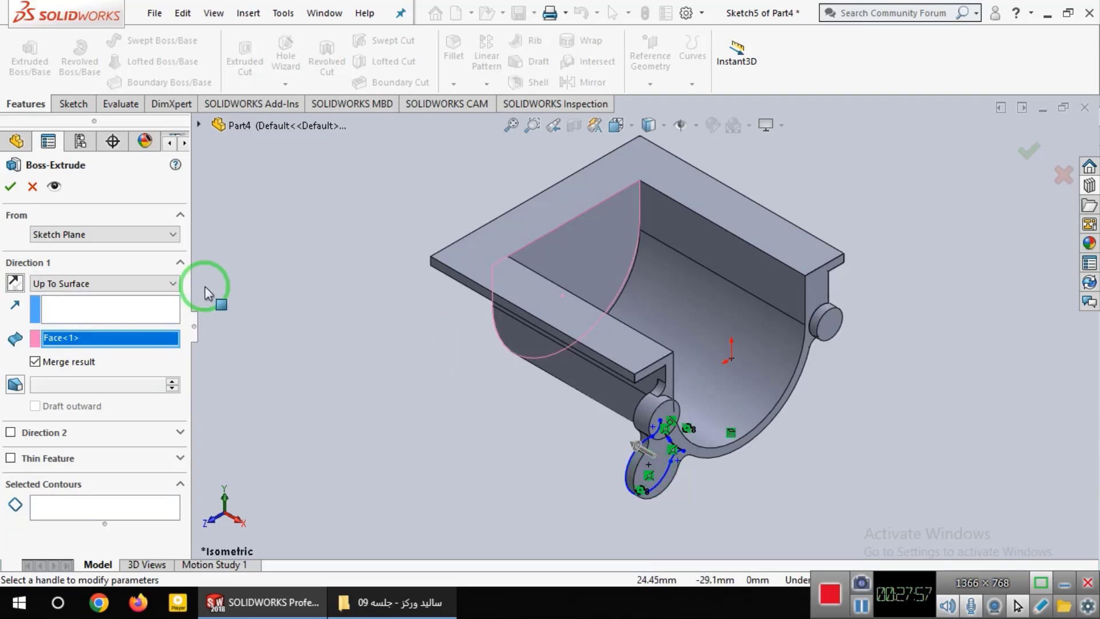
left_click(142, 314)
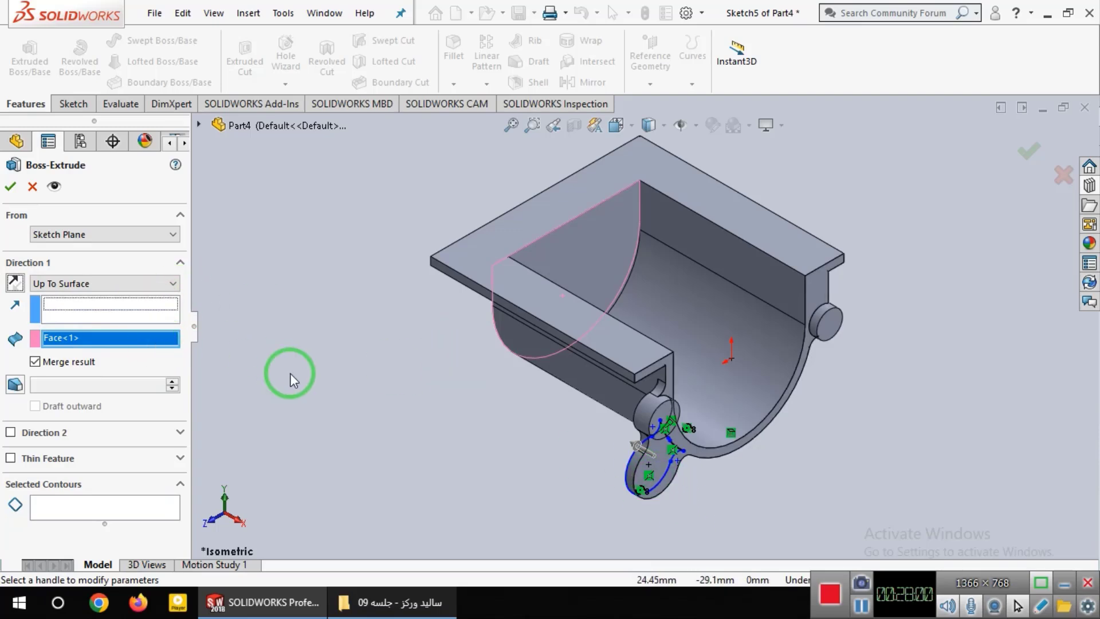
left_click(644, 473)
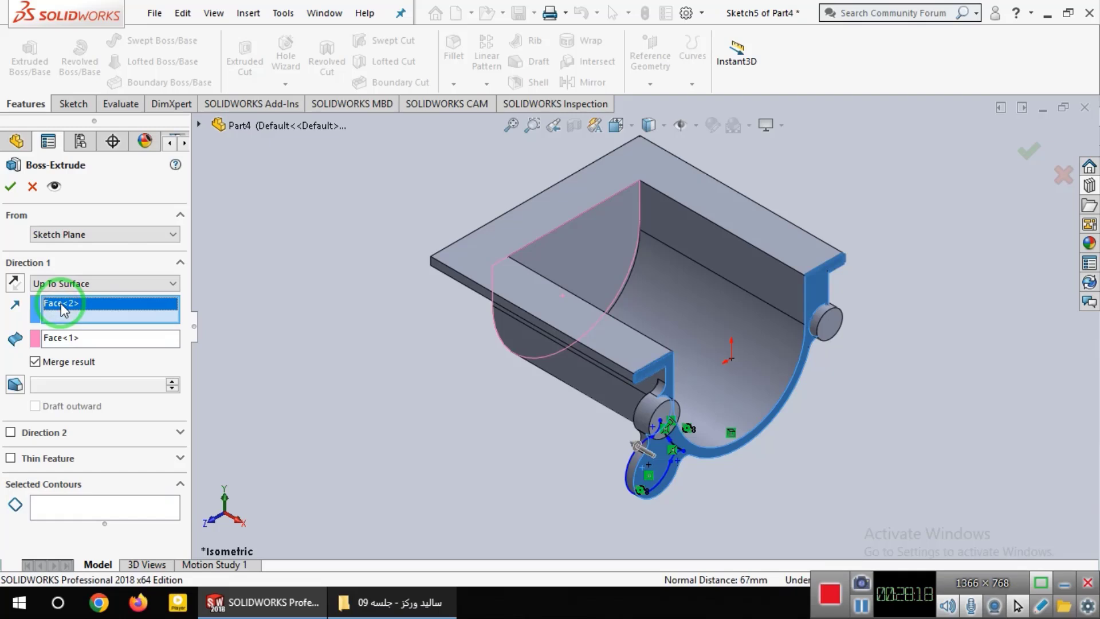
left_click(631, 122)
left_click(610, 188)
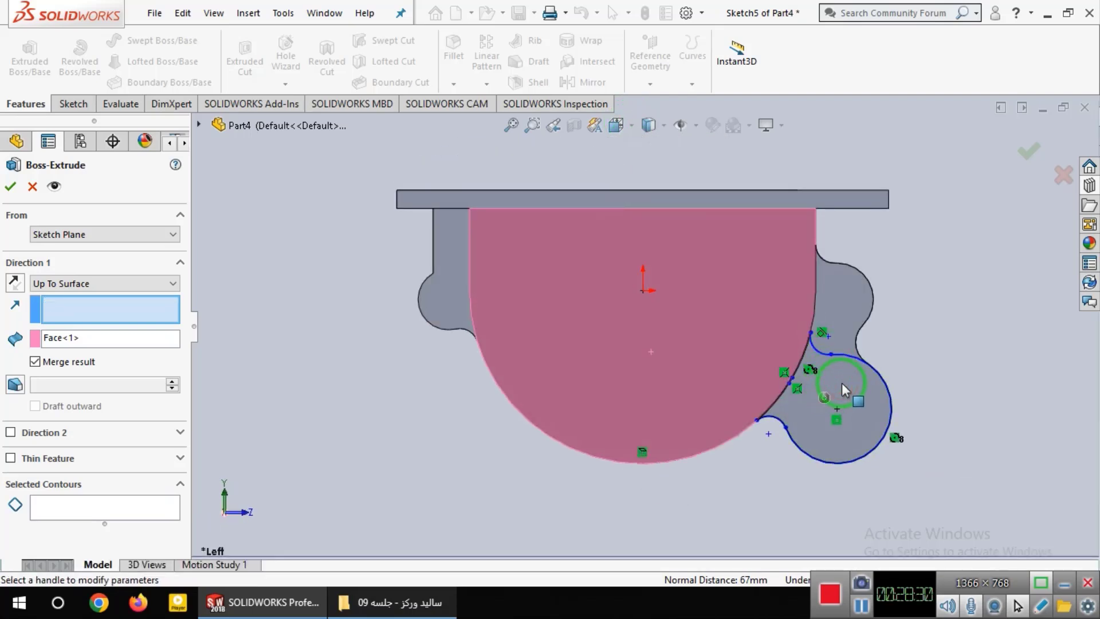
left_click(842, 383)
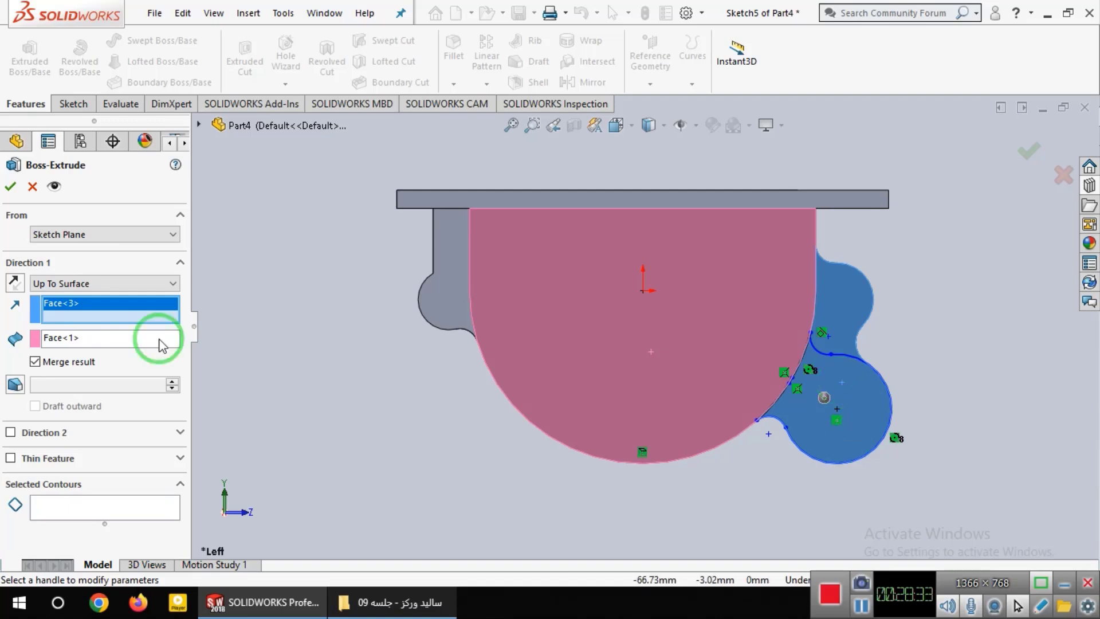
left_click(56, 310)
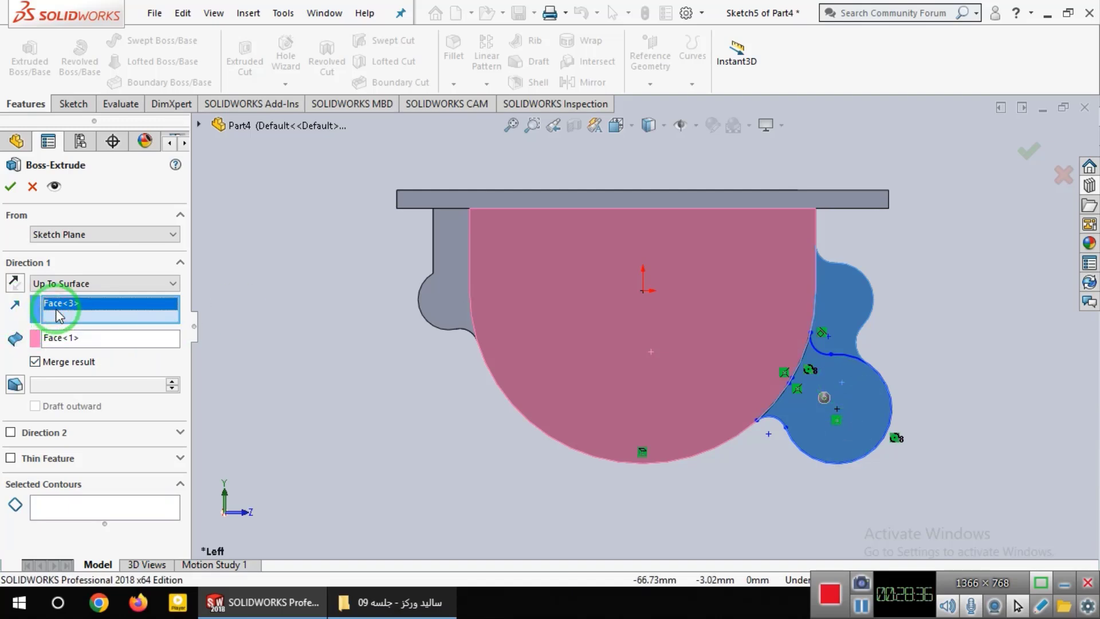
left_click(69, 236)
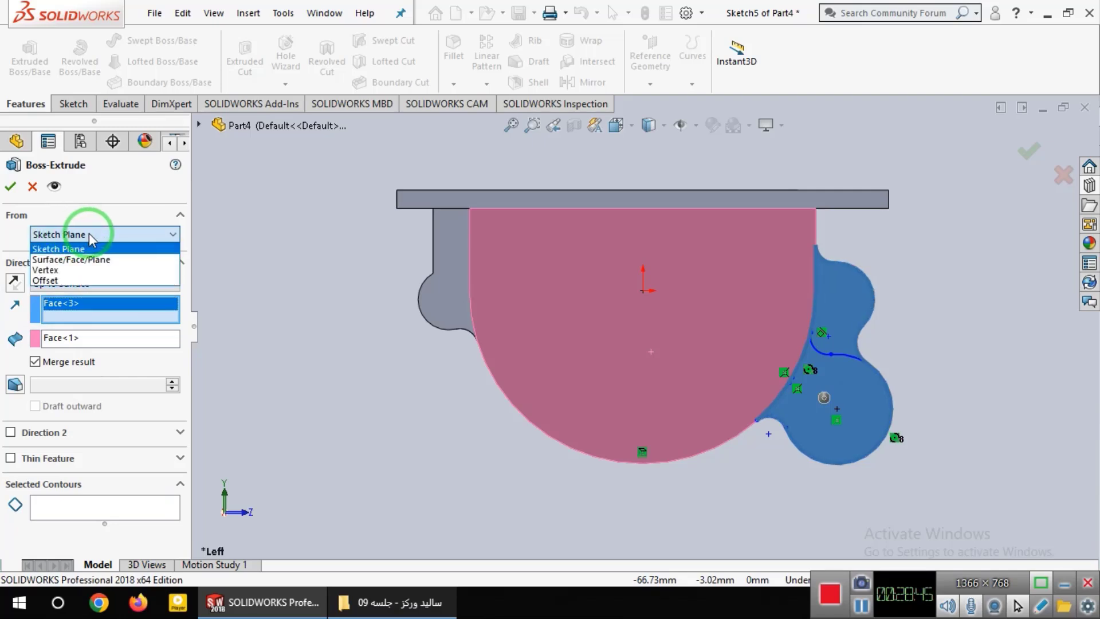
left_click(90, 237)
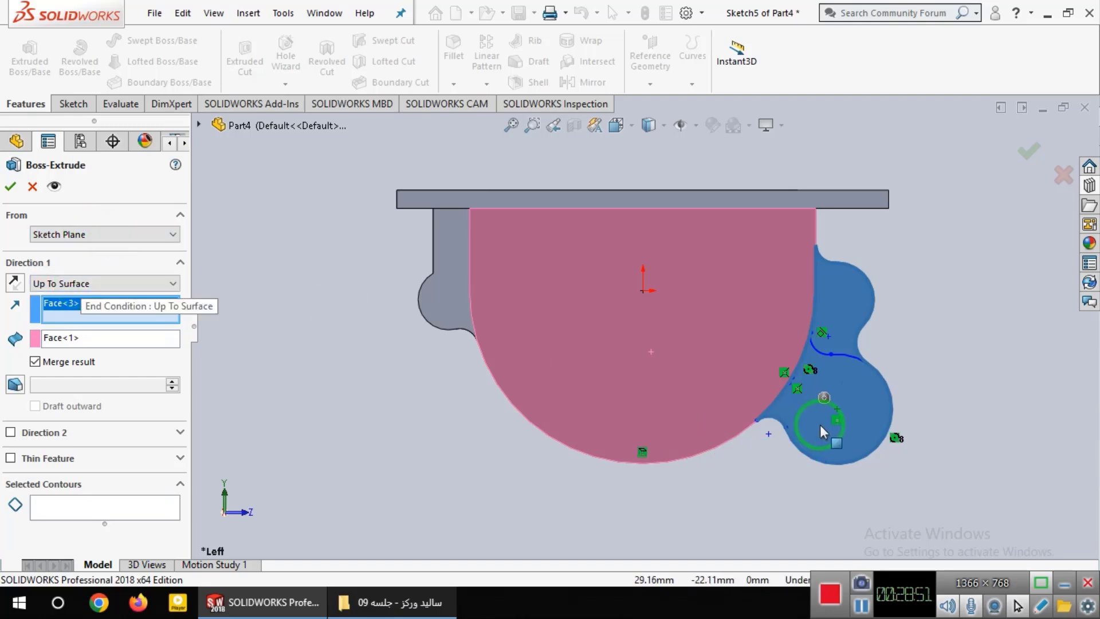
left_click(948, 349)
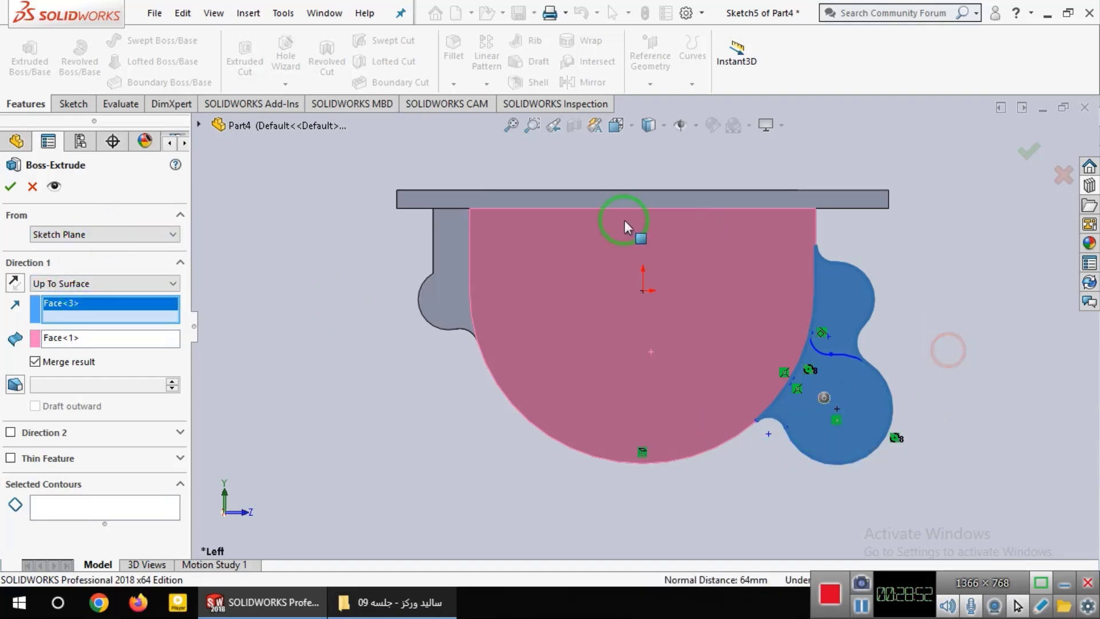
left_click(32, 186)
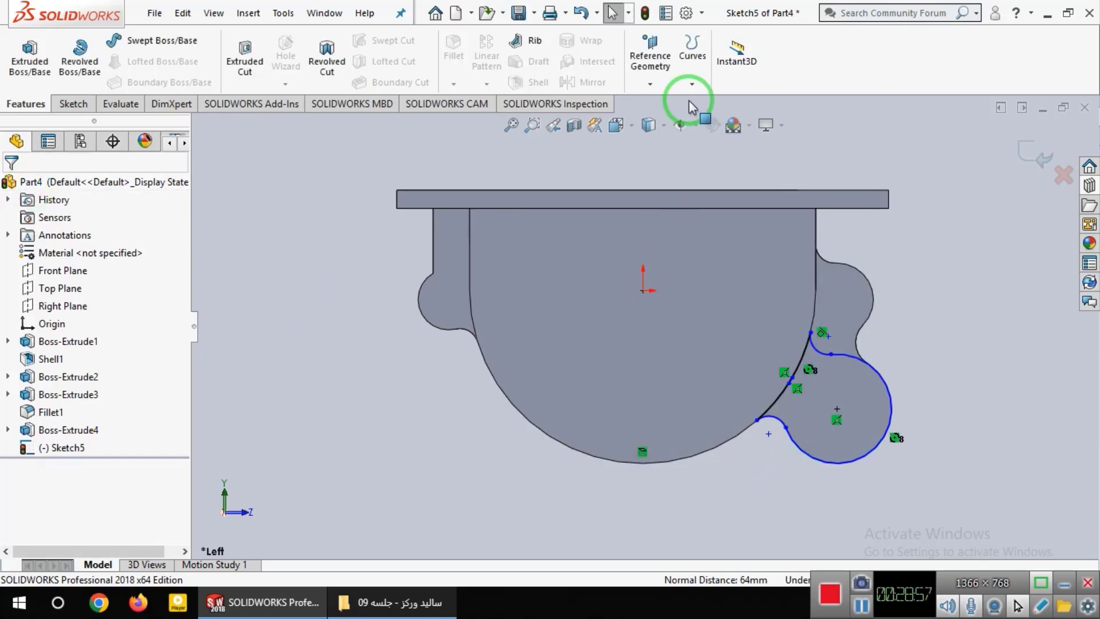
- Delete the short leftover arc of the lobe circle where it crosses the trough arc
left_click(538, 126)
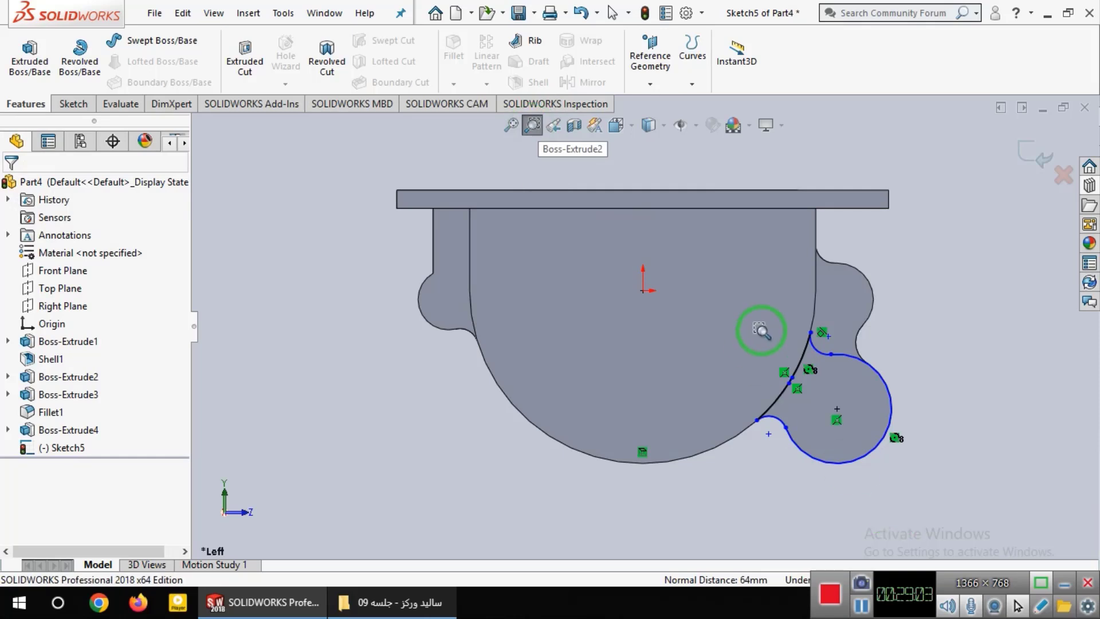
left_click_drag(808, 355, 771, 401)
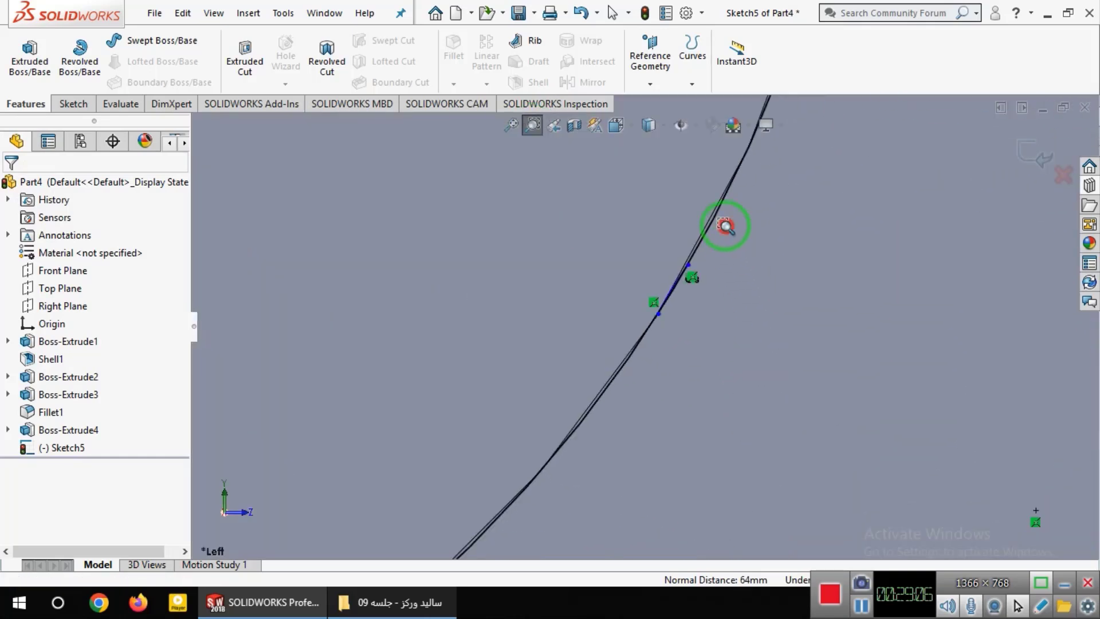
left_click_drag(726, 225, 602, 364)
mouse_move(742, 230)
left_mouse_down()
mouse_move(536, 457)
mouse_move(510, 501)
left_mouse_up()
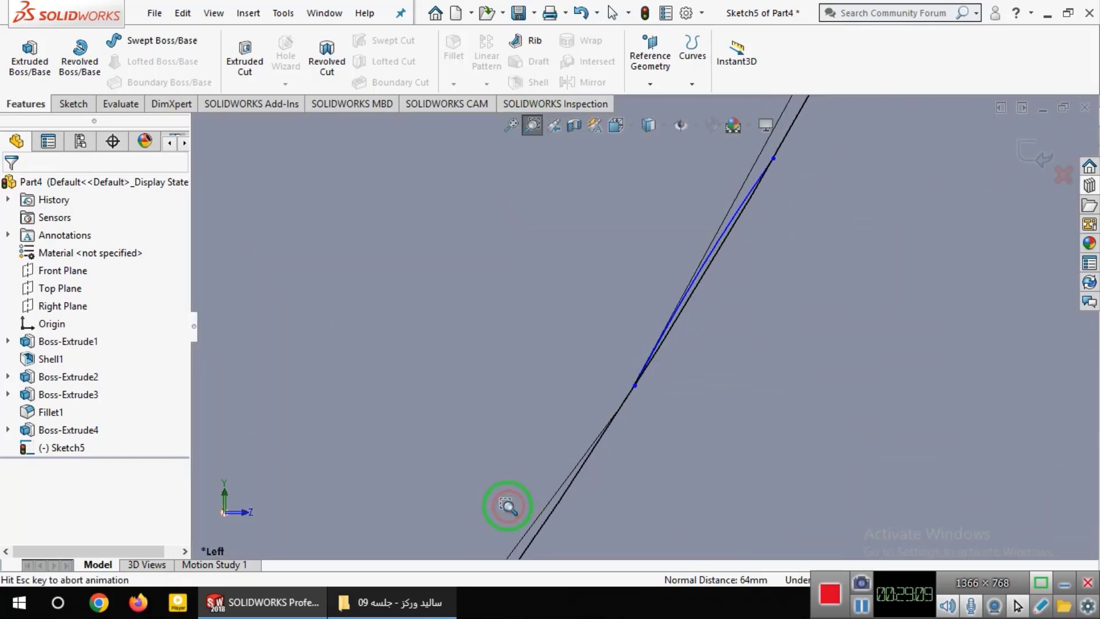
left_click(533, 125)
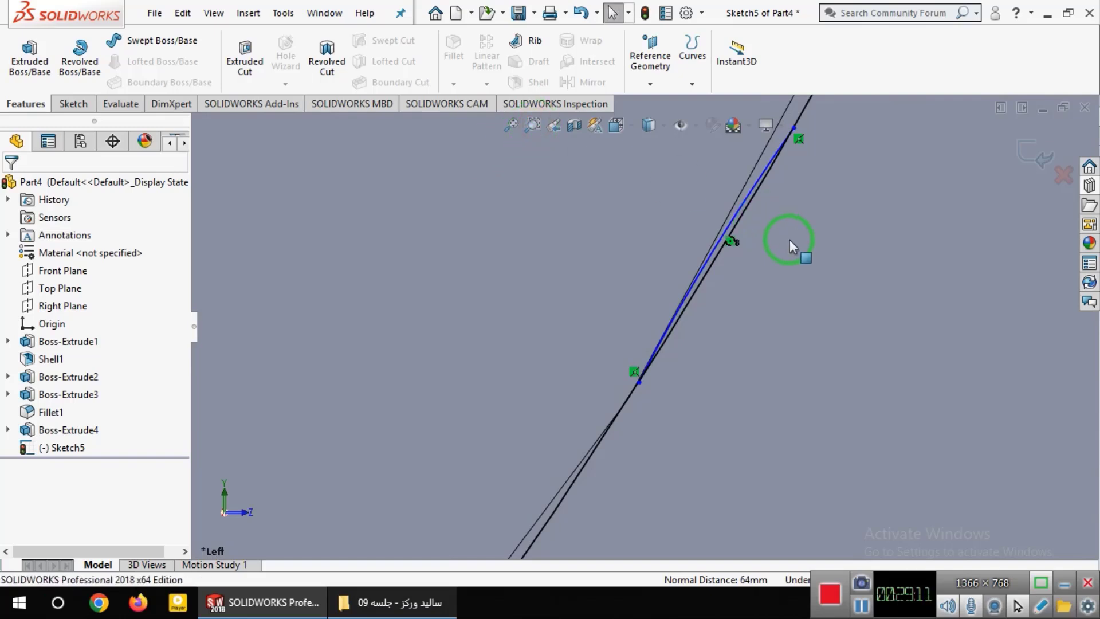
left_click(736, 222)
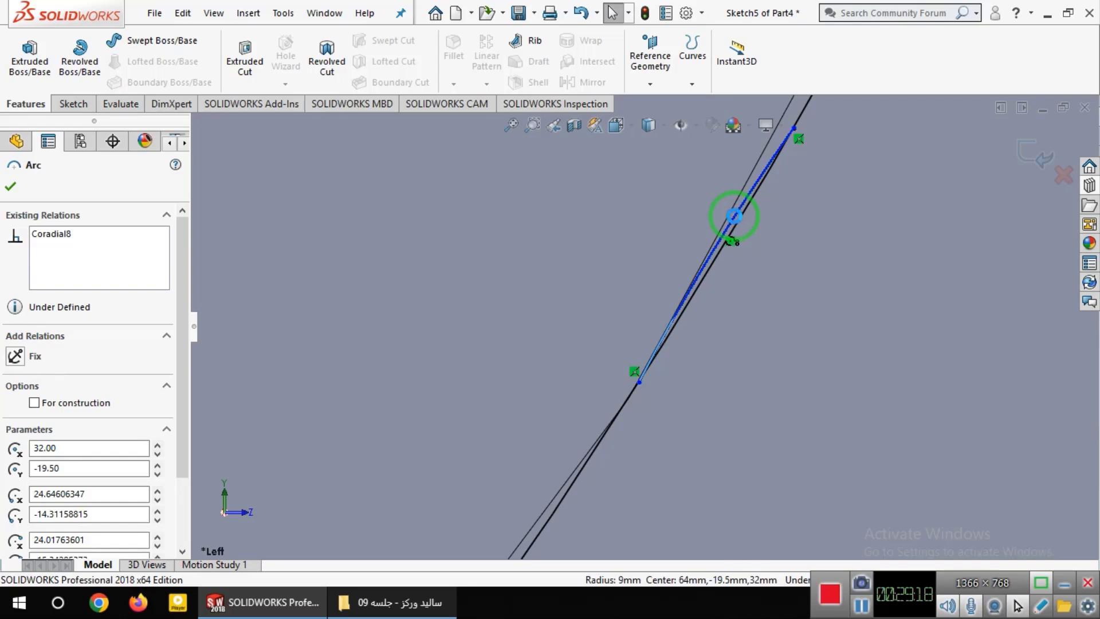
key("Escape")
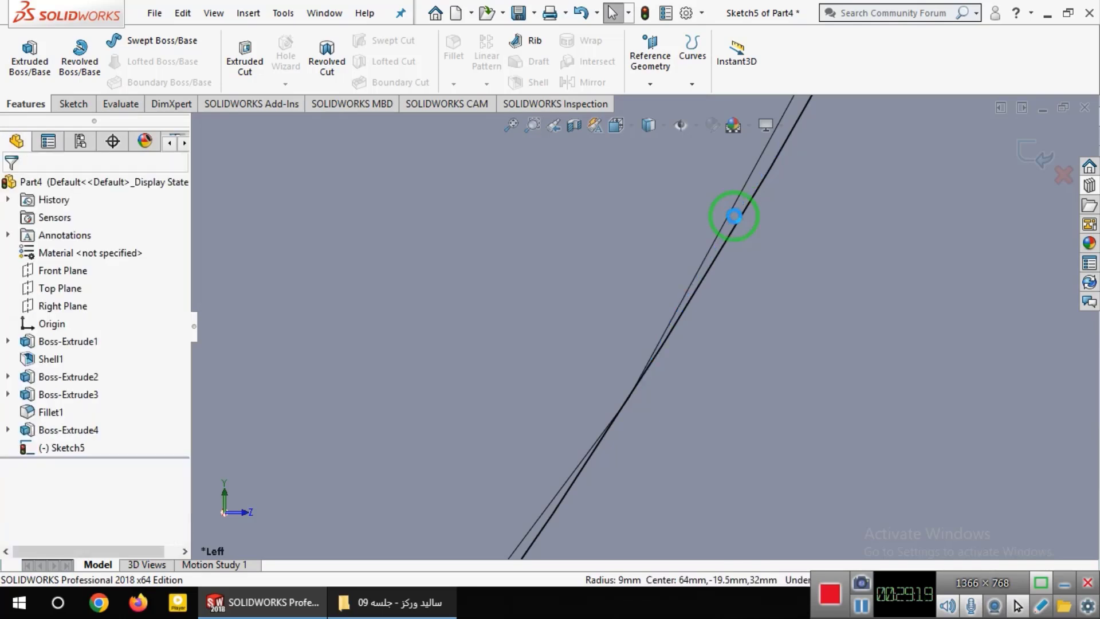
- Extrude the large lobe's profile with the Up To Surface end condition, ending at the trough's closed outer end face
left_click(515, 126)
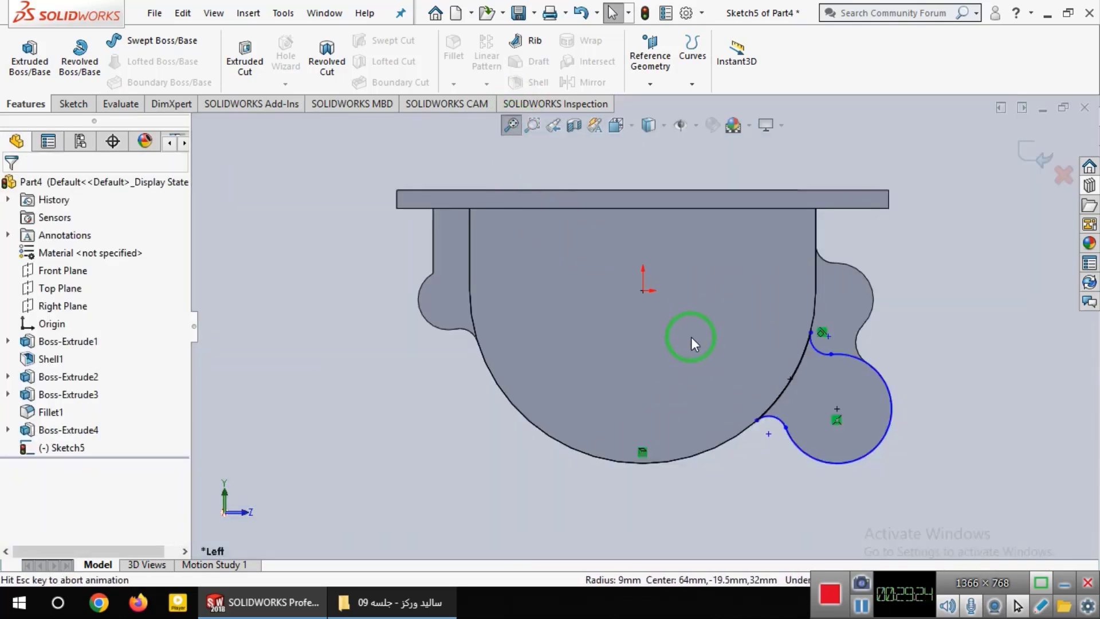
left_click(30, 77)
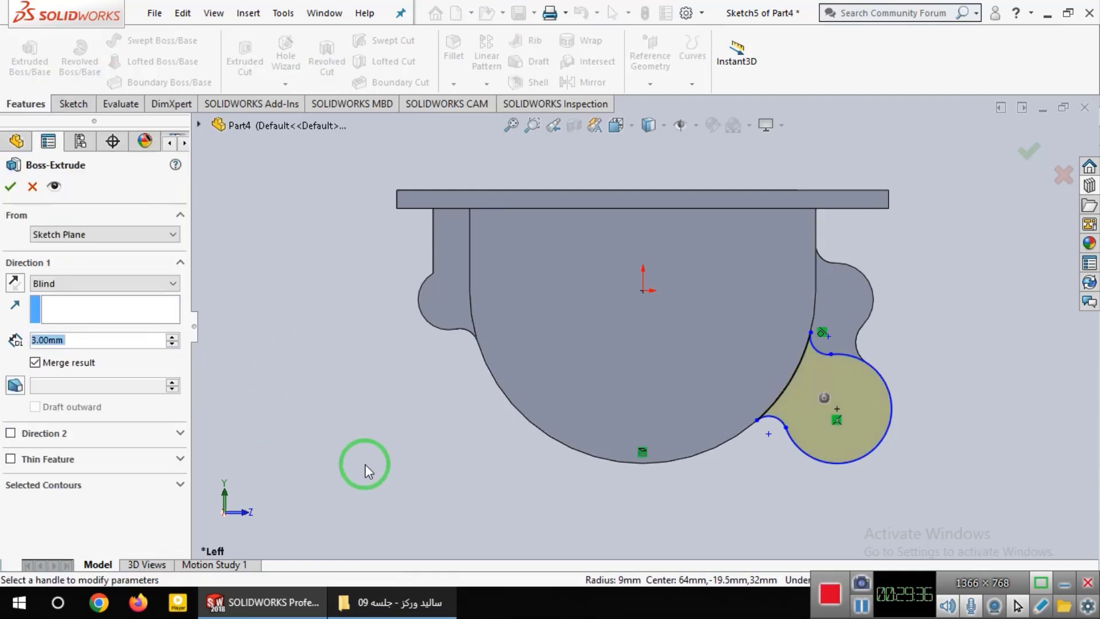
left_click(629, 126)
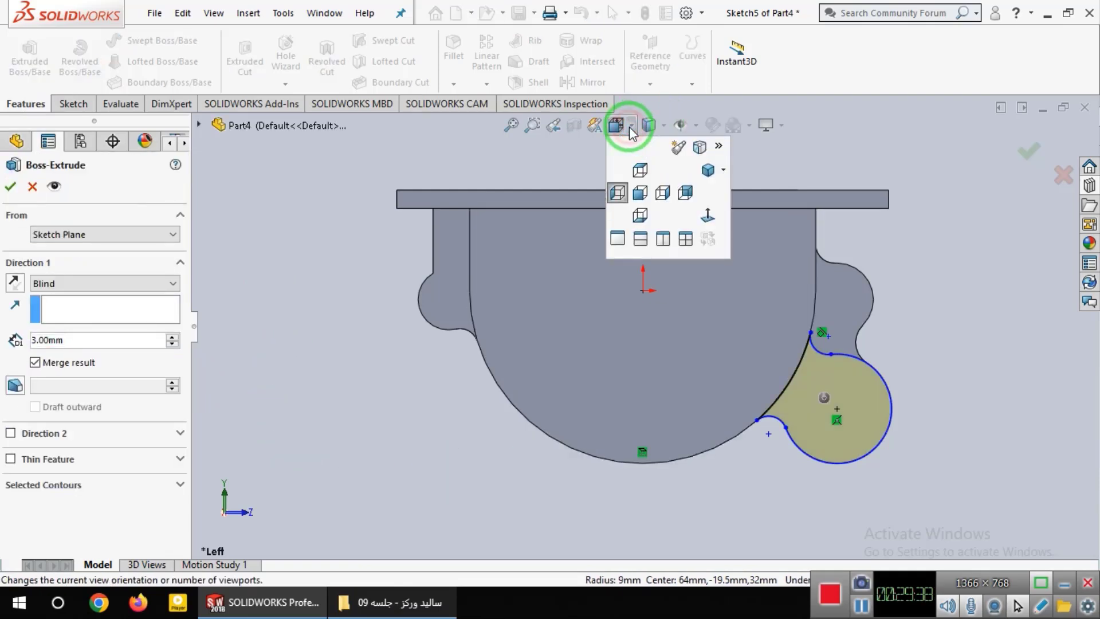
left_click(707, 171)
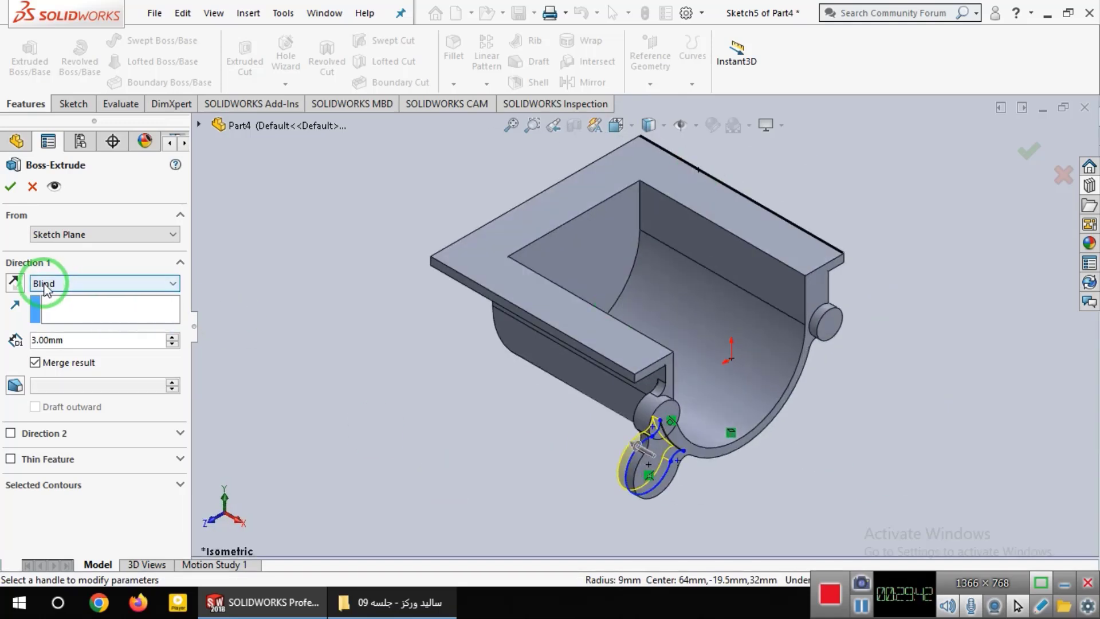
left_click(46, 287)
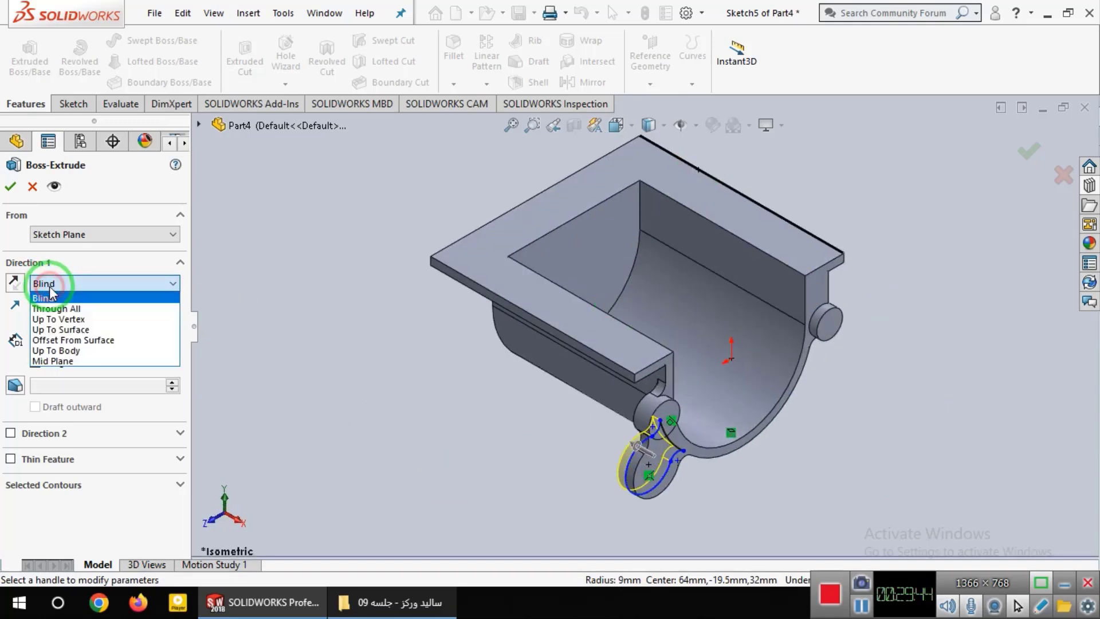
left_click(60, 332)
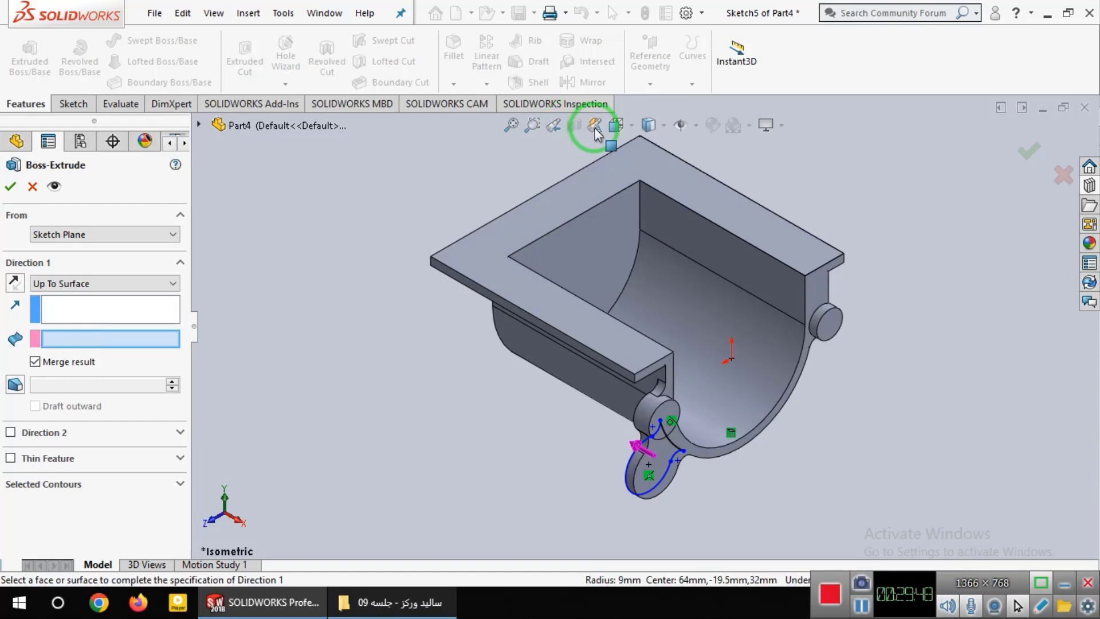
left_click(617, 124)
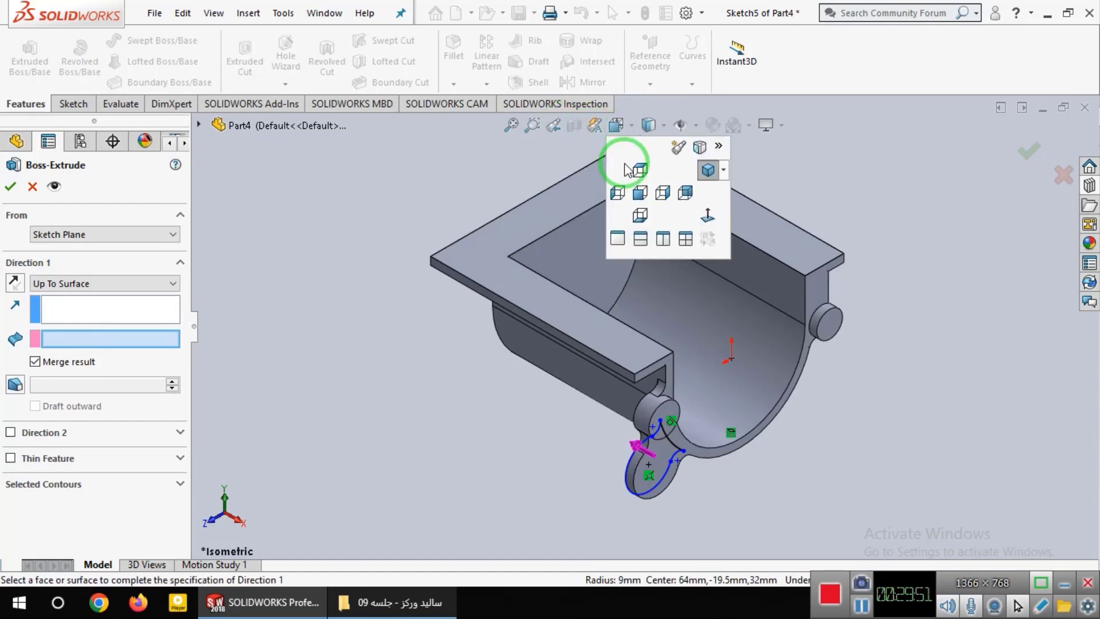
left_click(637, 169)
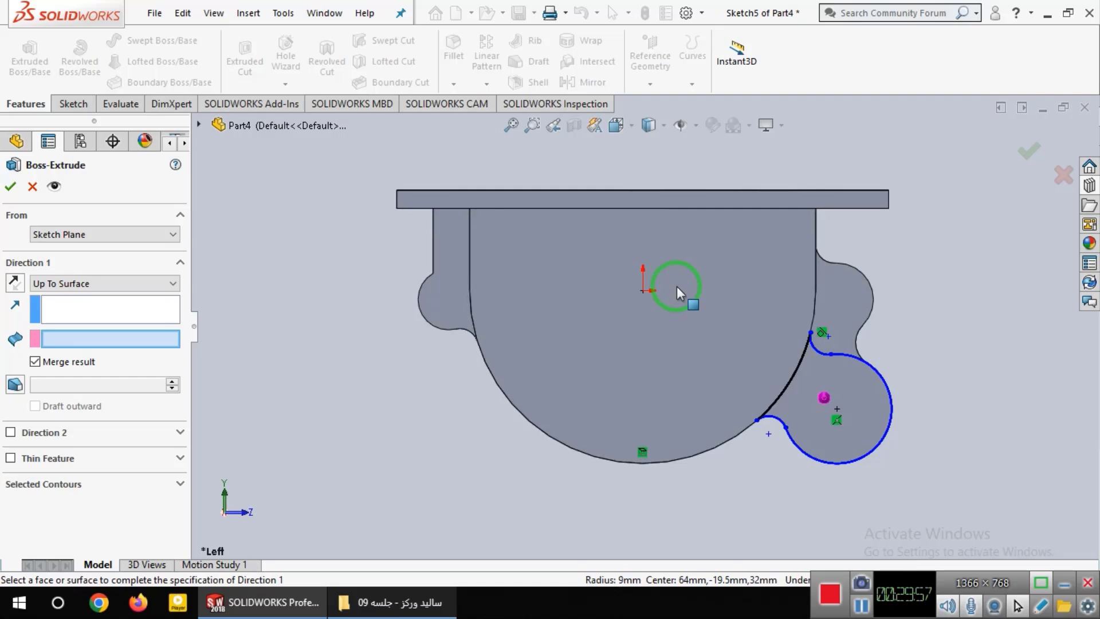
left_click(676, 287)
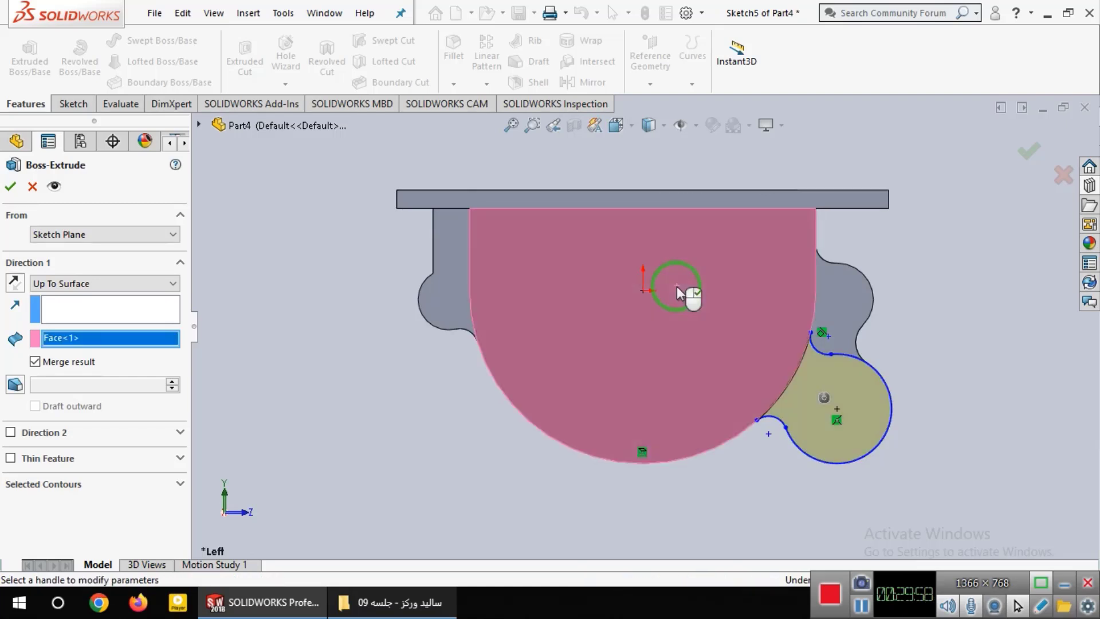
left_click(629, 127)
left_click(707, 169)
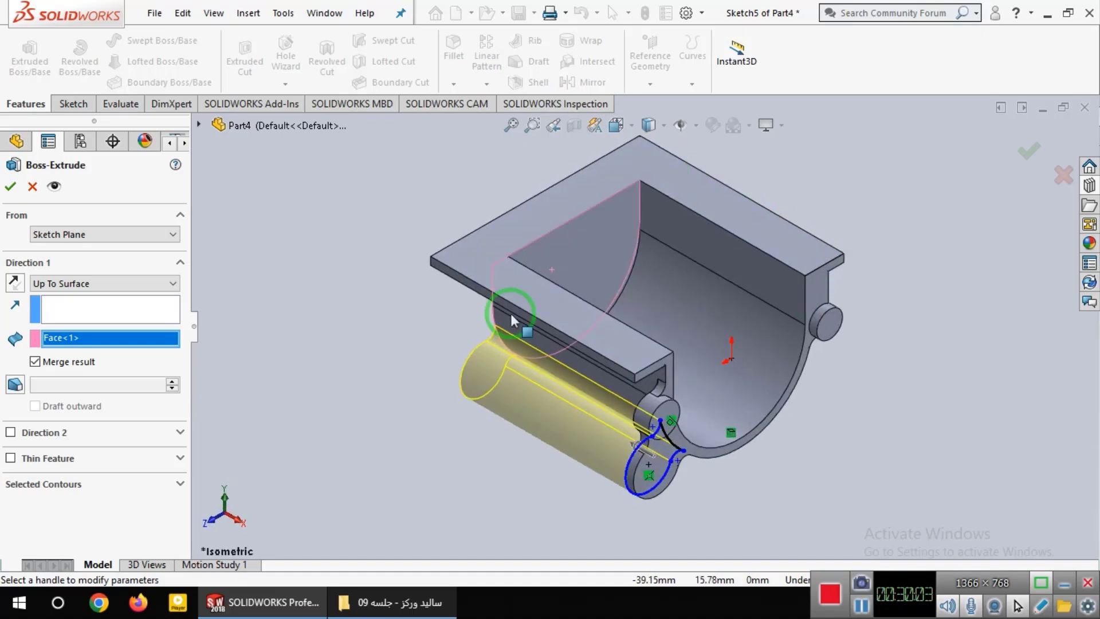
left_click(9, 186)
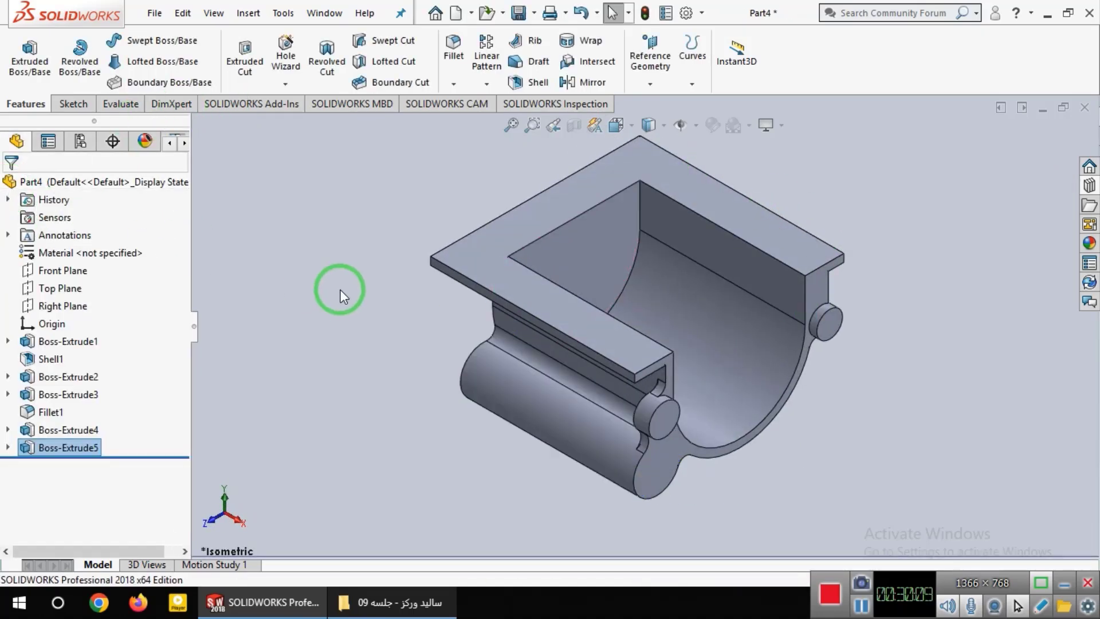
left_click(320, 285)
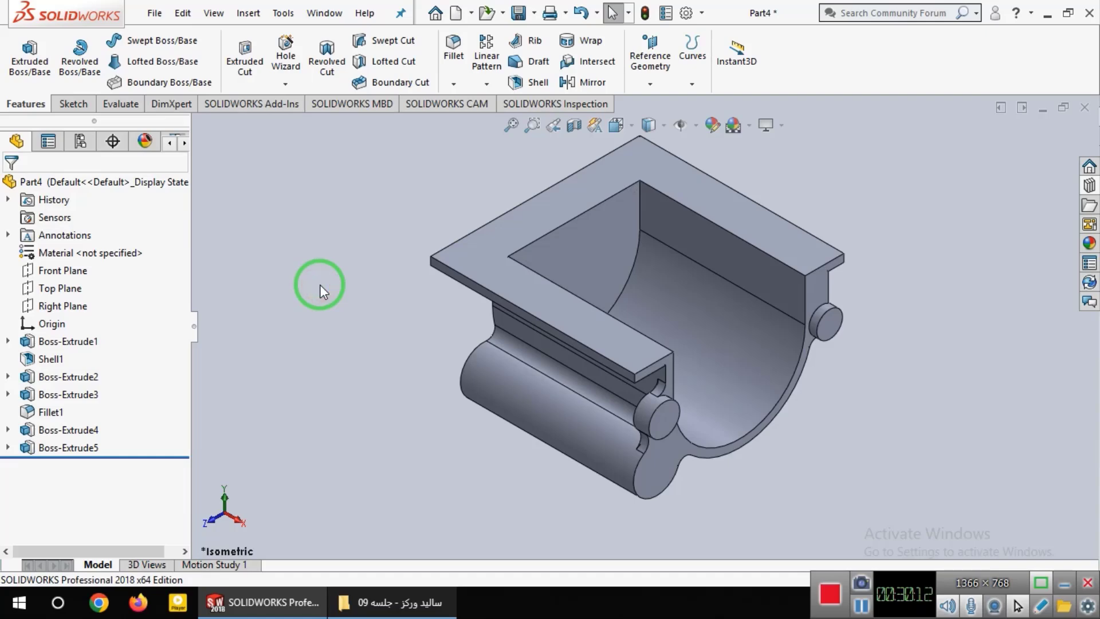
- Consult reference image 10.jpg in the image folder, return to SOLIDWORKS and start a sketch on the round boss face above the large lobe
left_click(422, 599)
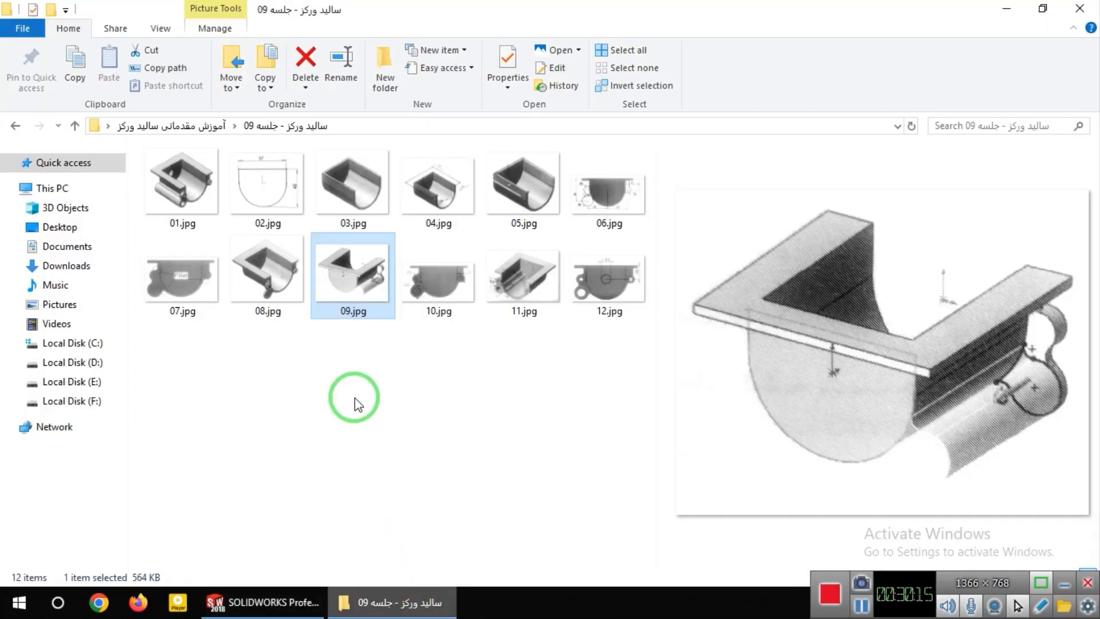
left_click(430, 290)
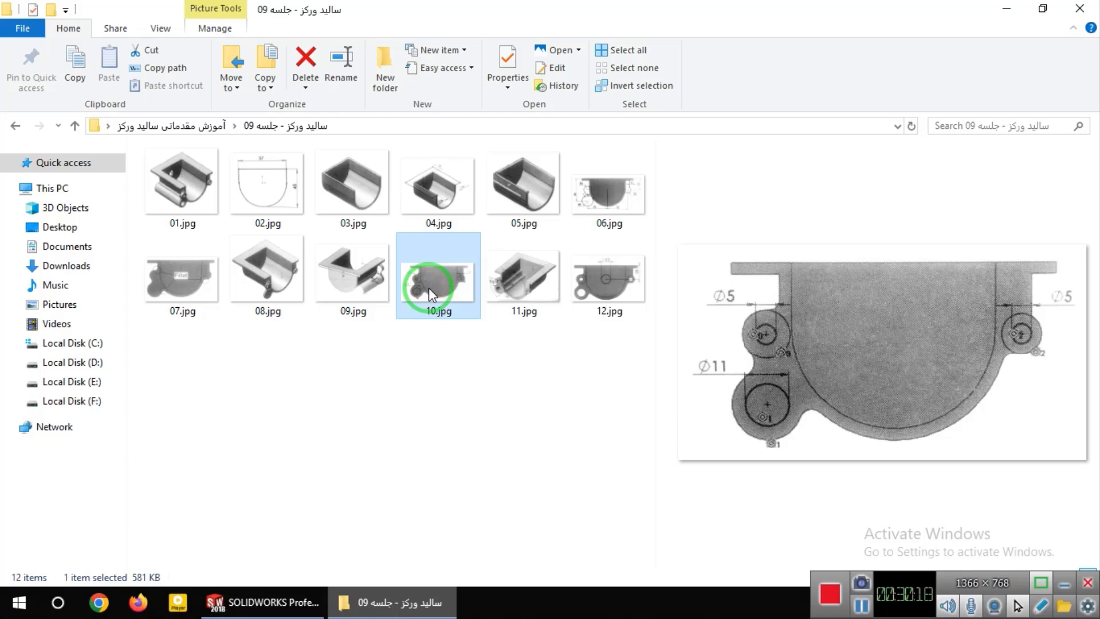
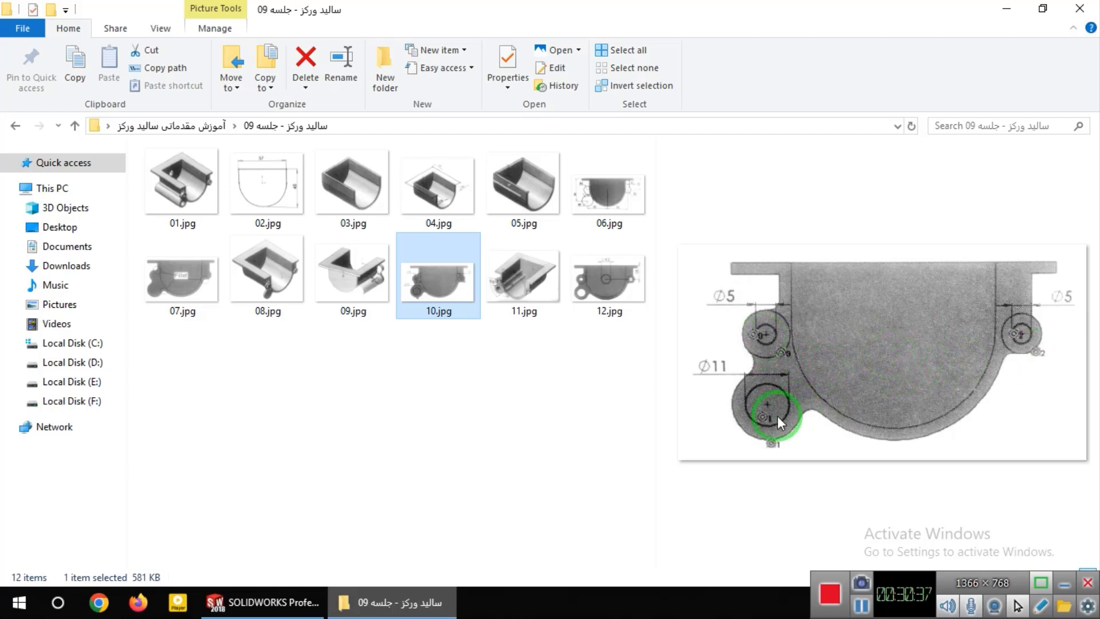
left_click(297, 606)
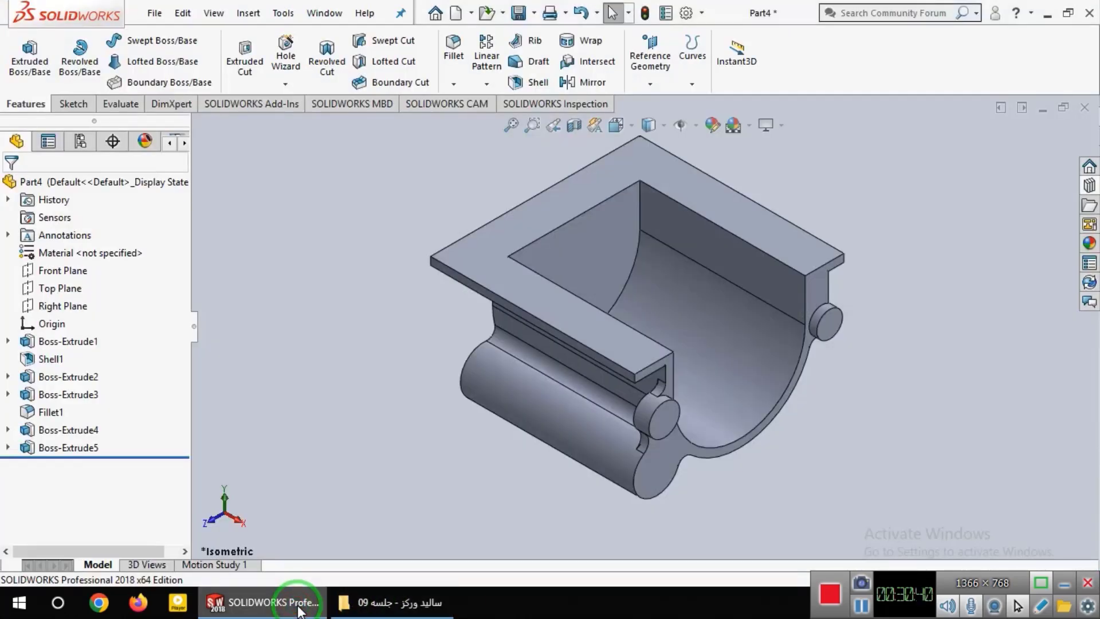
left_click(658, 430)
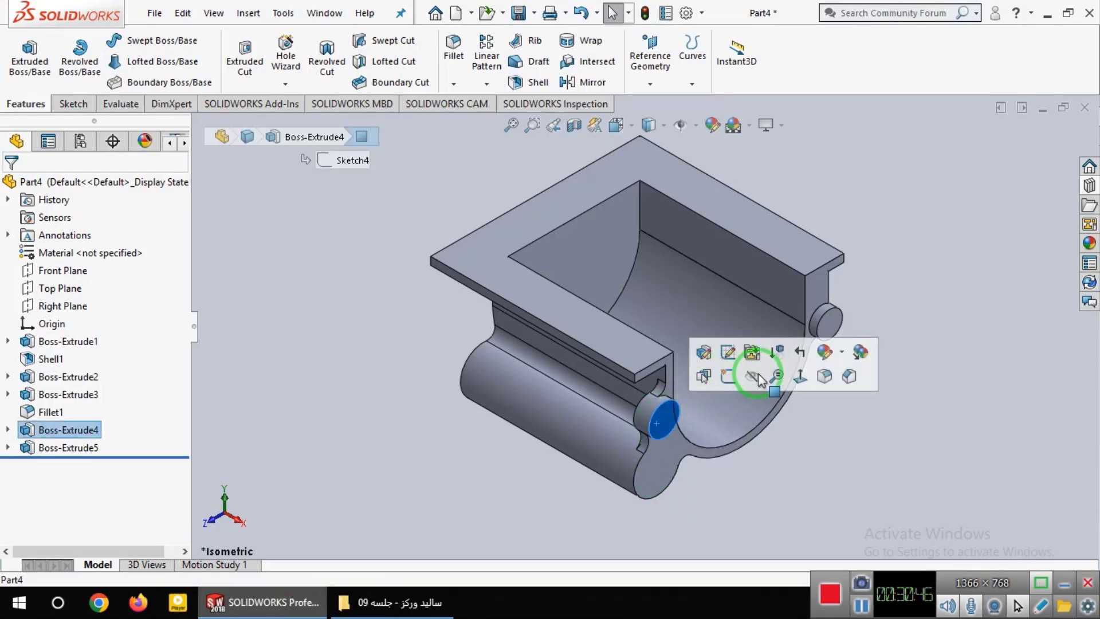
left_click(800, 376)
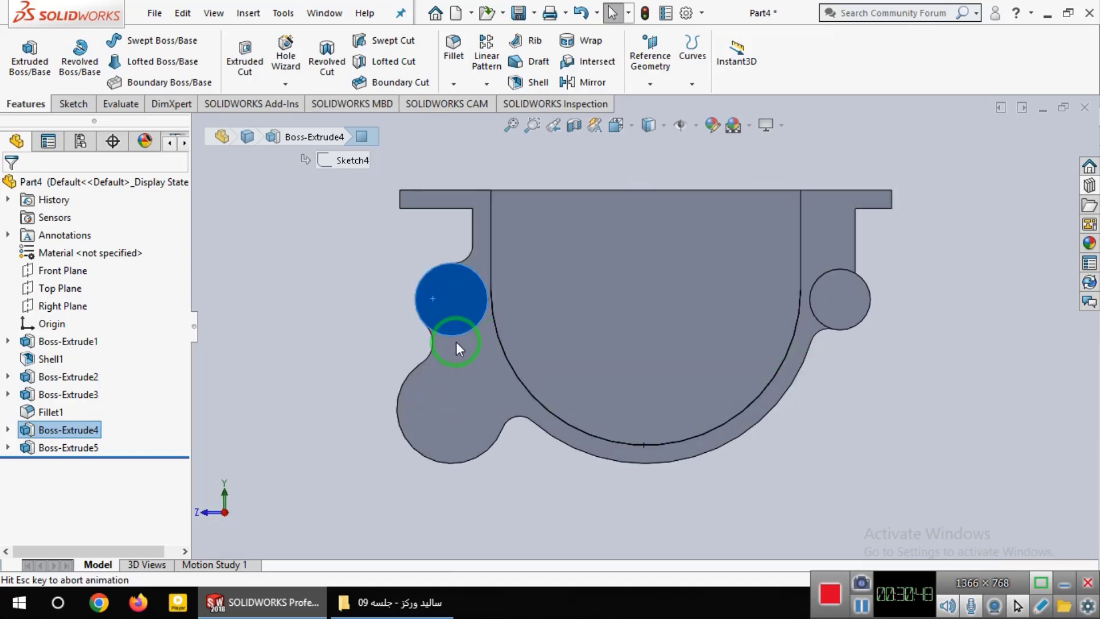
left_click(459, 298)
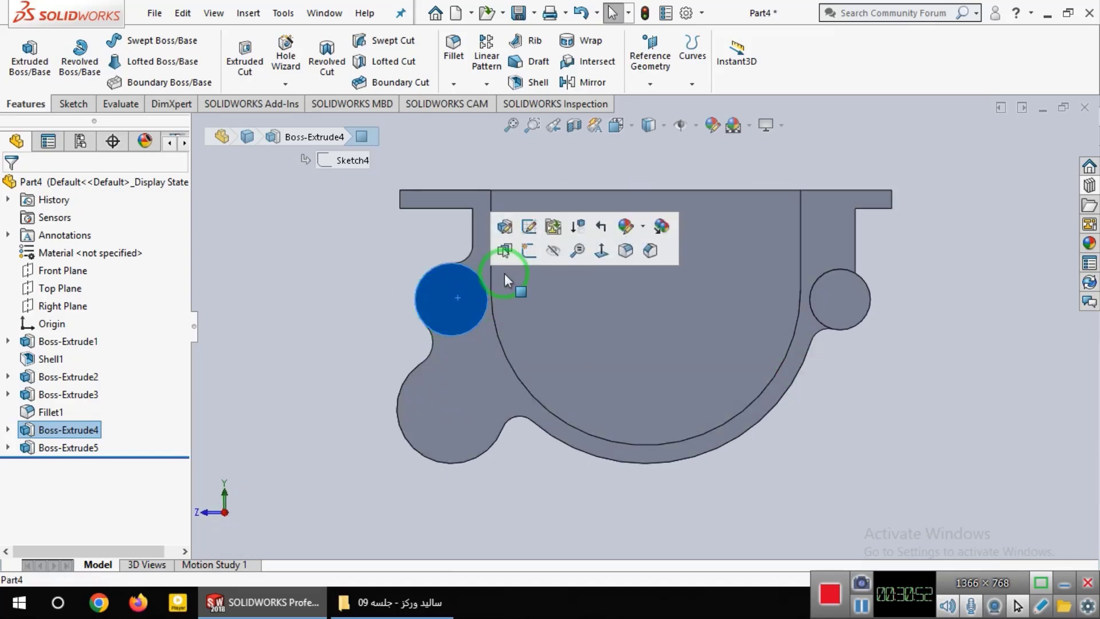
left_click(528, 251)
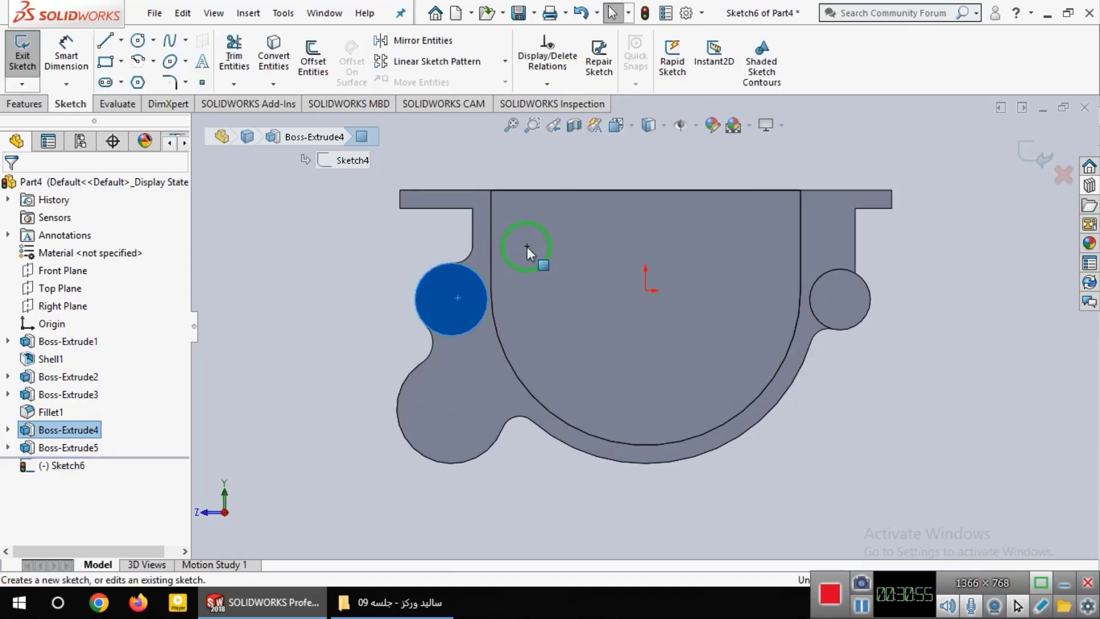
- Sketch concentric circles of 5 mm diameter on the two small round bosses and one of 5.5 mm radius on the large lobe
left_click(137, 41)
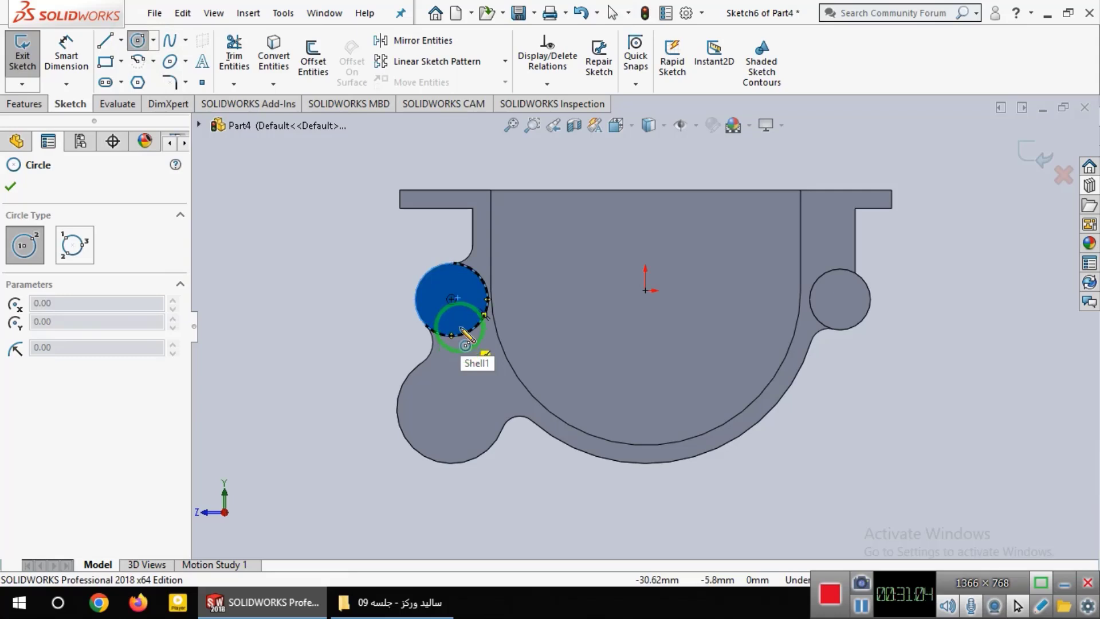
left_click(451, 298)
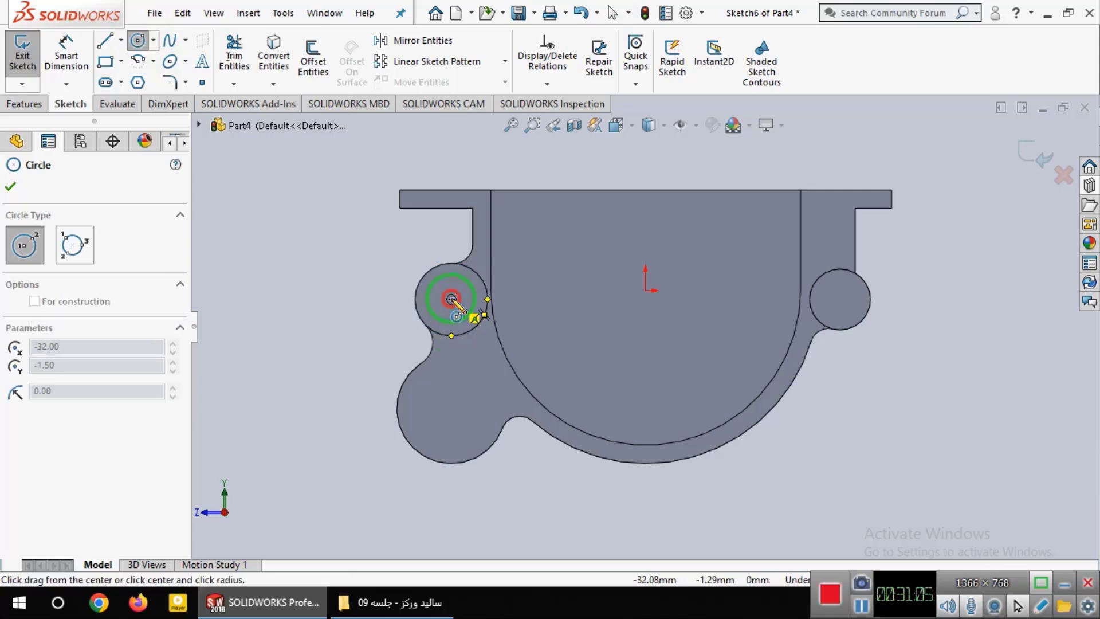
left_click(461, 281)
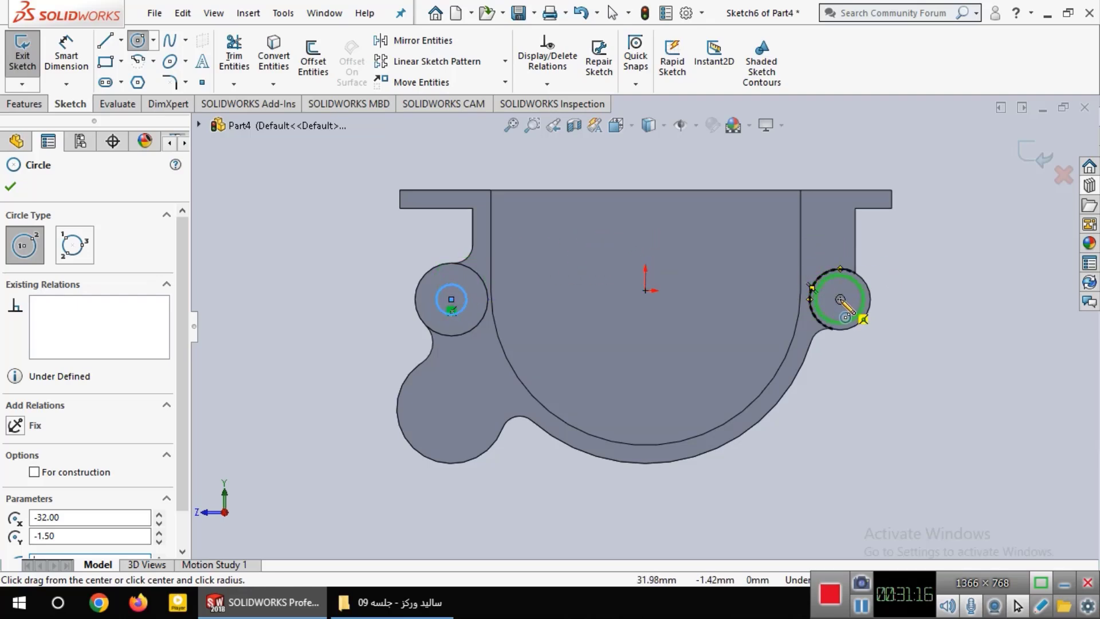
left_click(840, 299)
left_click(856, 290)
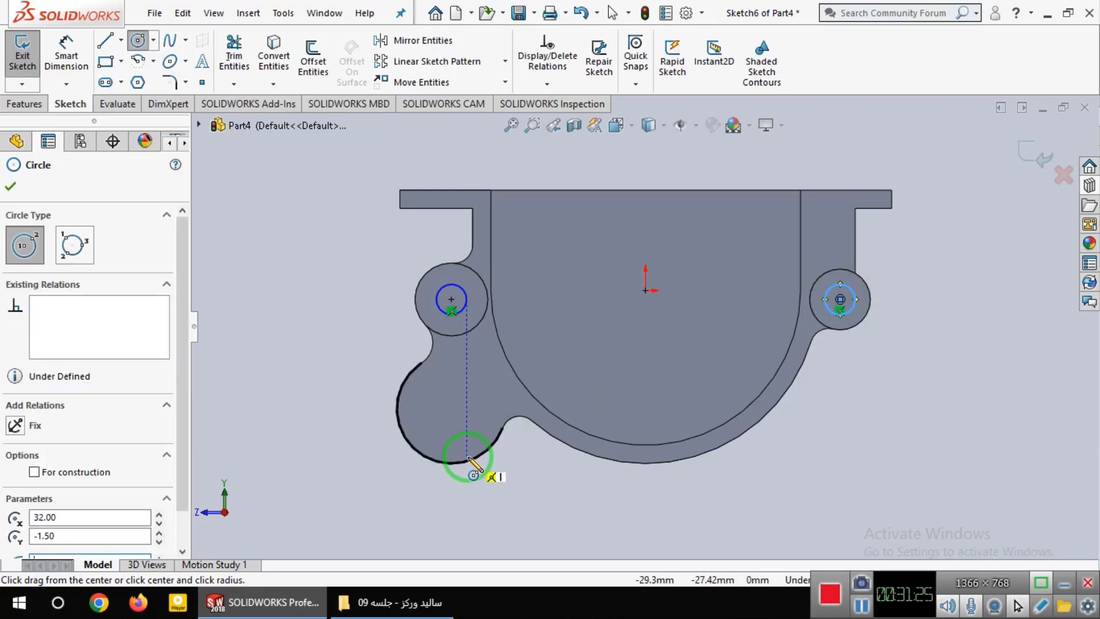
left_click(452, 409)
left_click(480, 405)
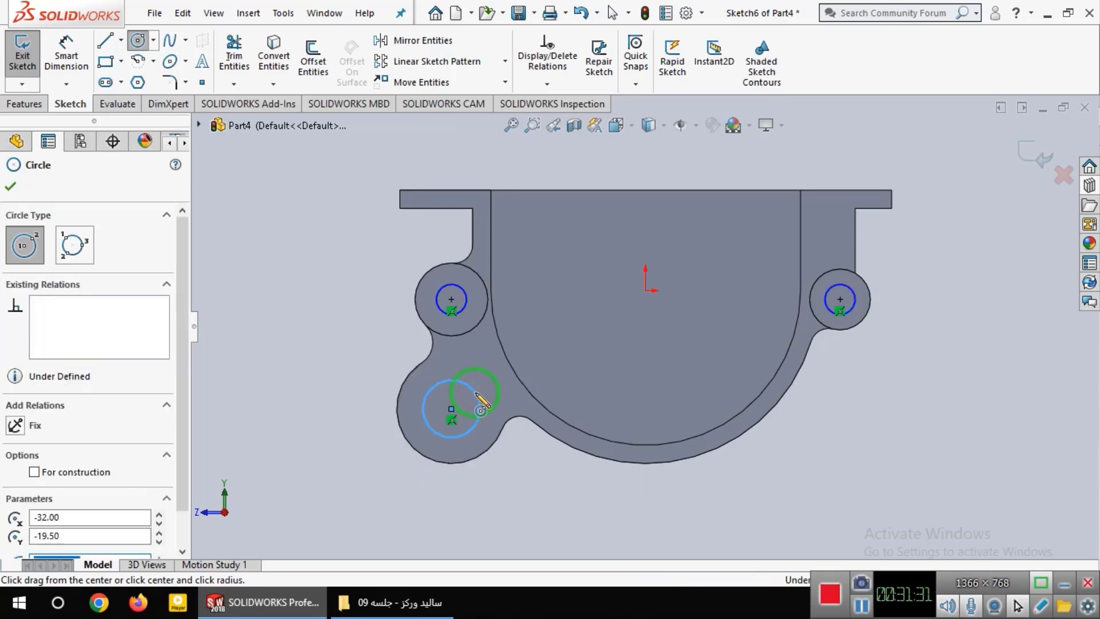
type("5.5")
key("Return")
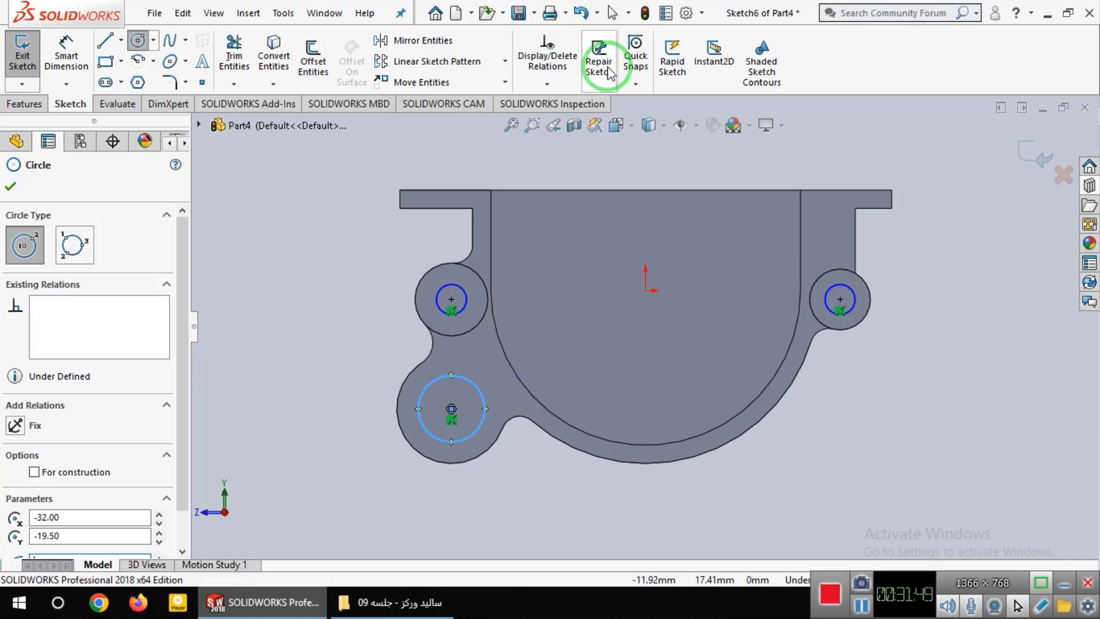
- Cut the three sketched circles through the part with an Extruded Cut set to Through All
left_click(22, 104)
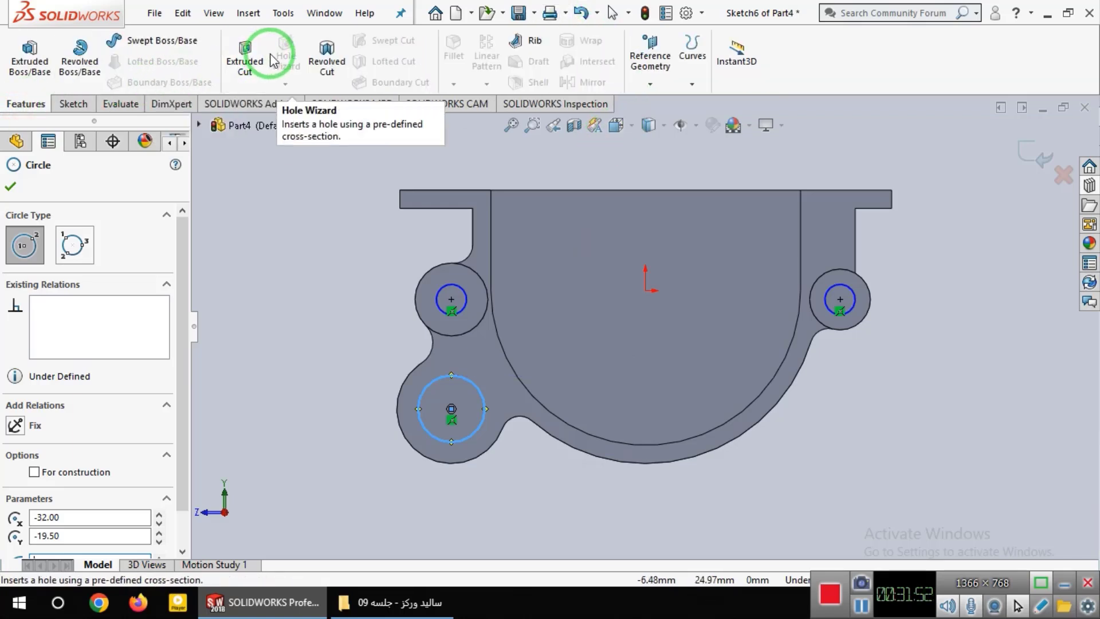
left_click(245, 57)
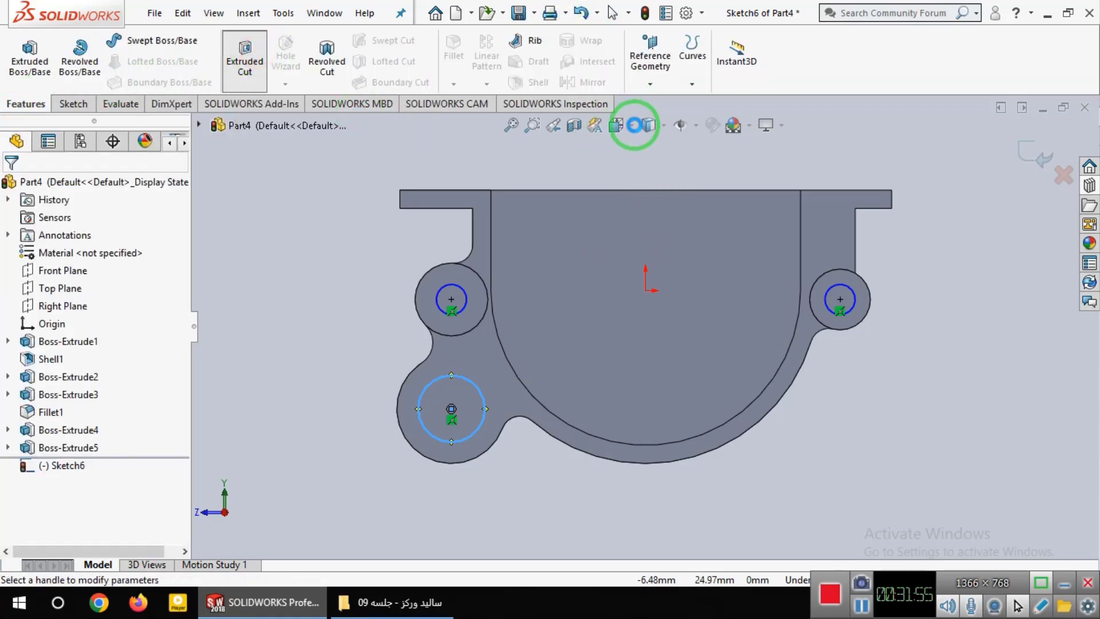
left_click(618, 125)
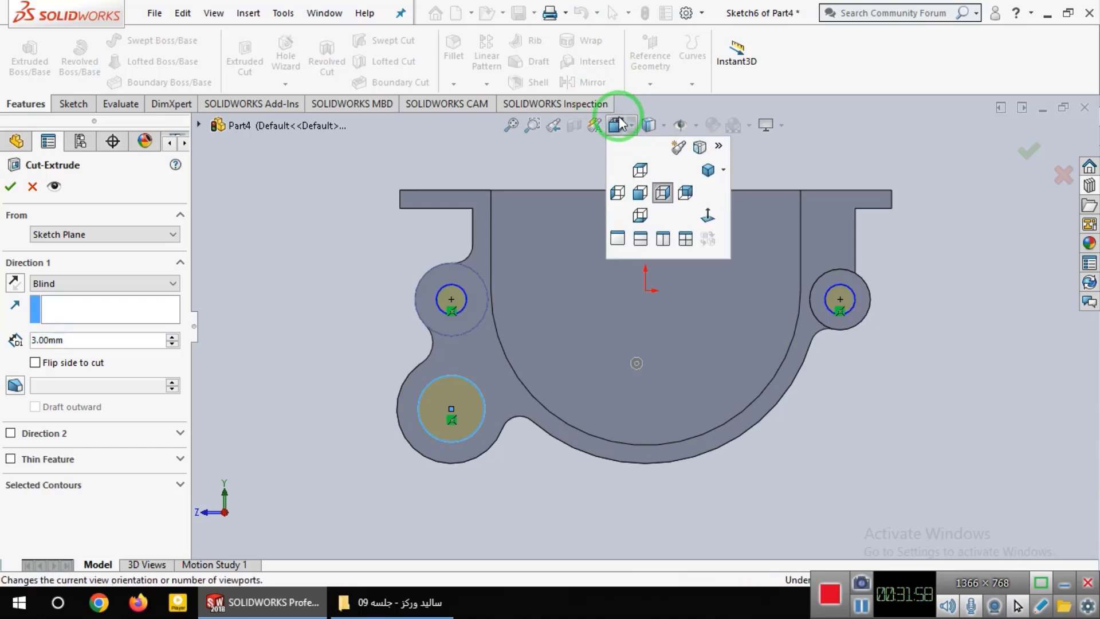
left_click(709, 170)
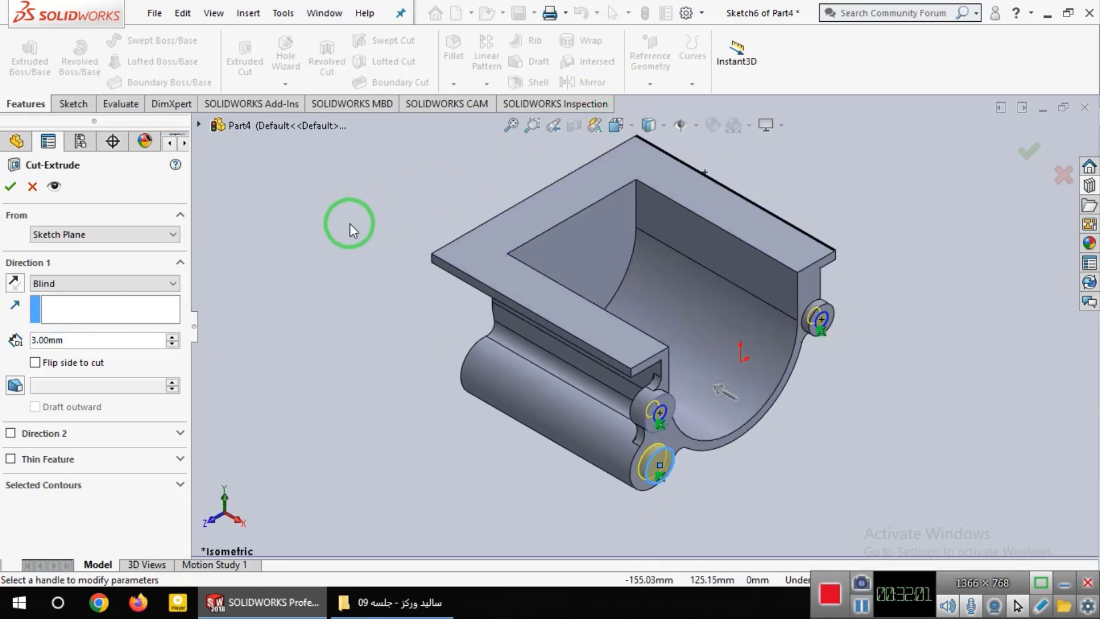
left_click(15, 283)
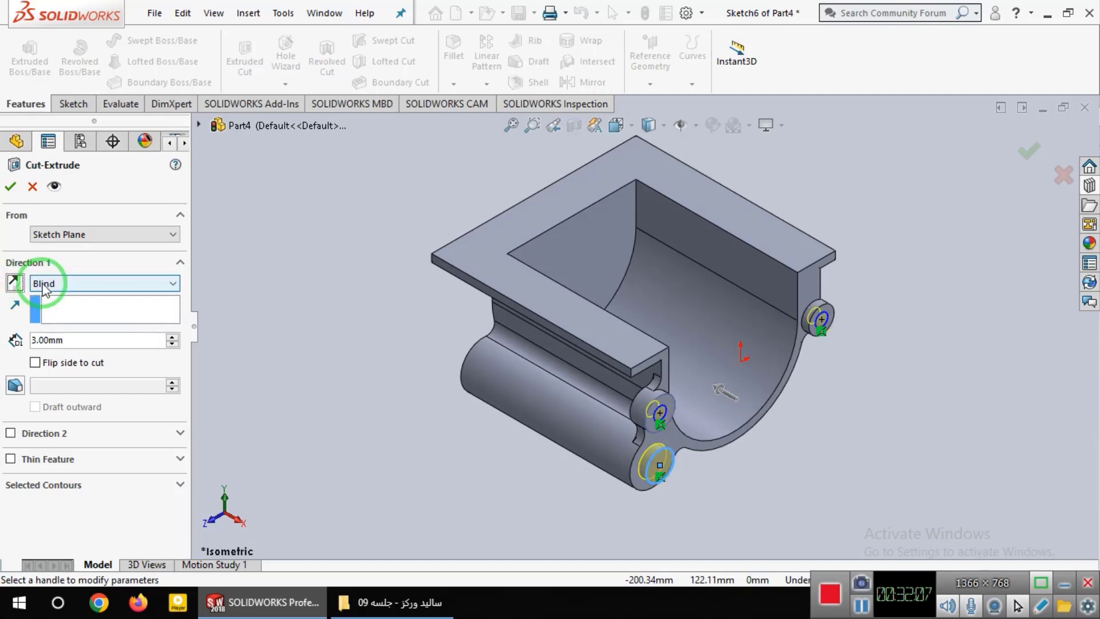
left_click(73, 283)
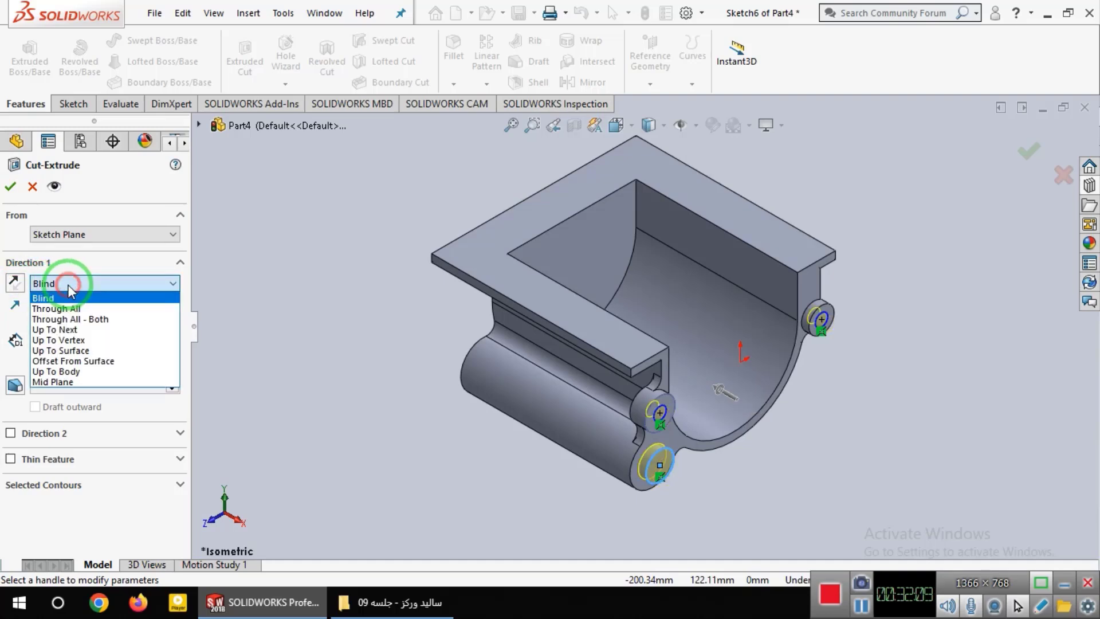
left_click(87, 310)
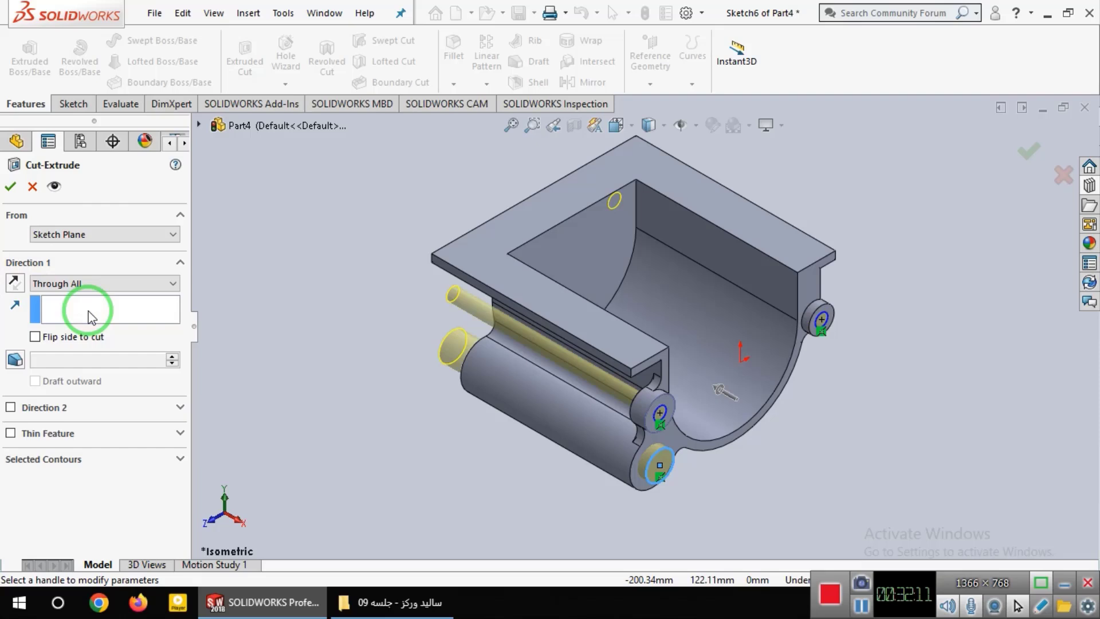
left_click(7, 185)
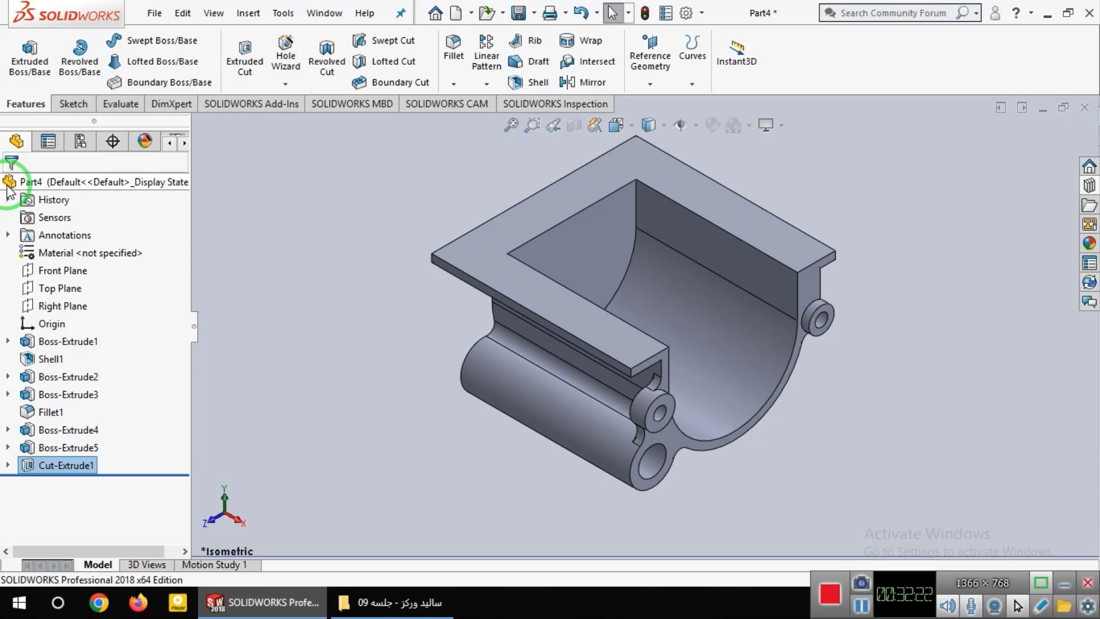
- Start a sketch on the trough's open U-shaped end face, viewed normal to it, and consult reference image 11.jpg before returning to SOLIDWORKS
left_click(675, 435)
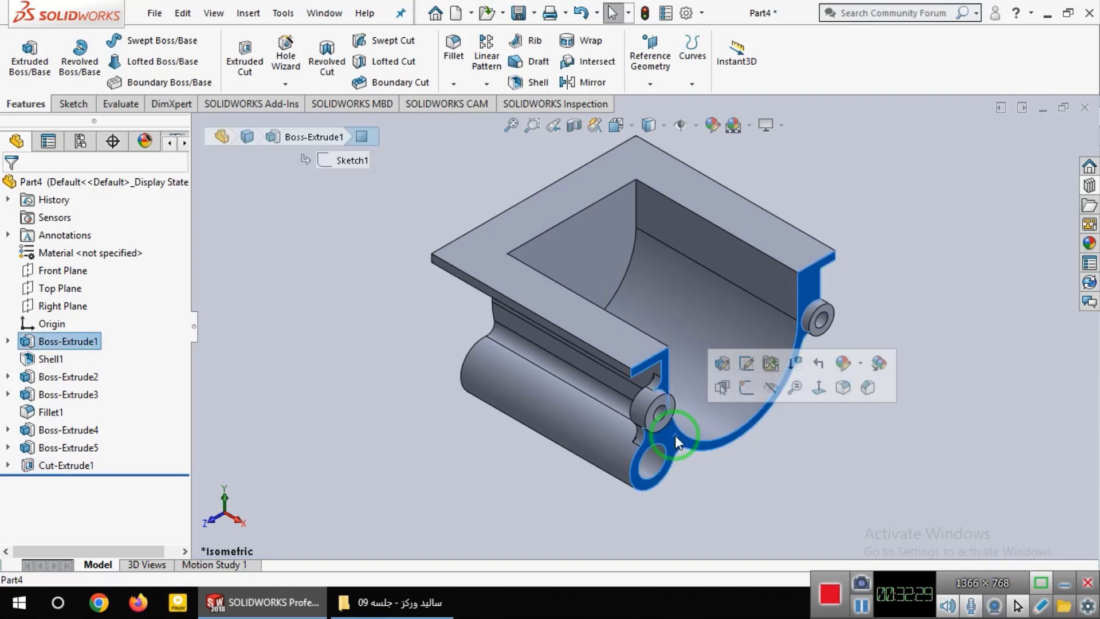
left_click(819, 391)
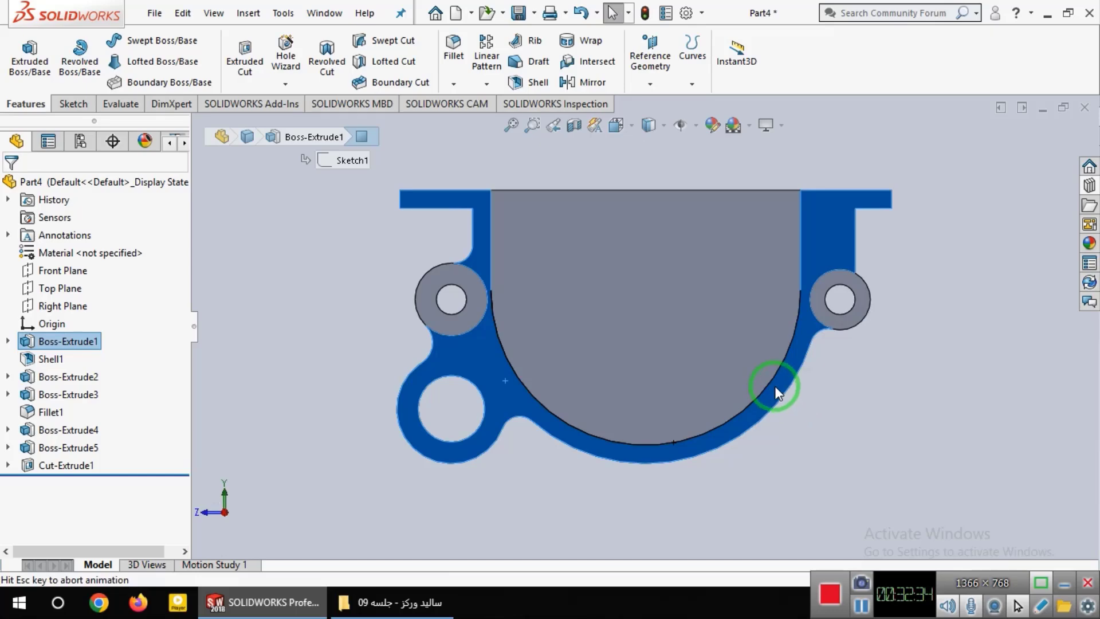
left_click(775, 386)
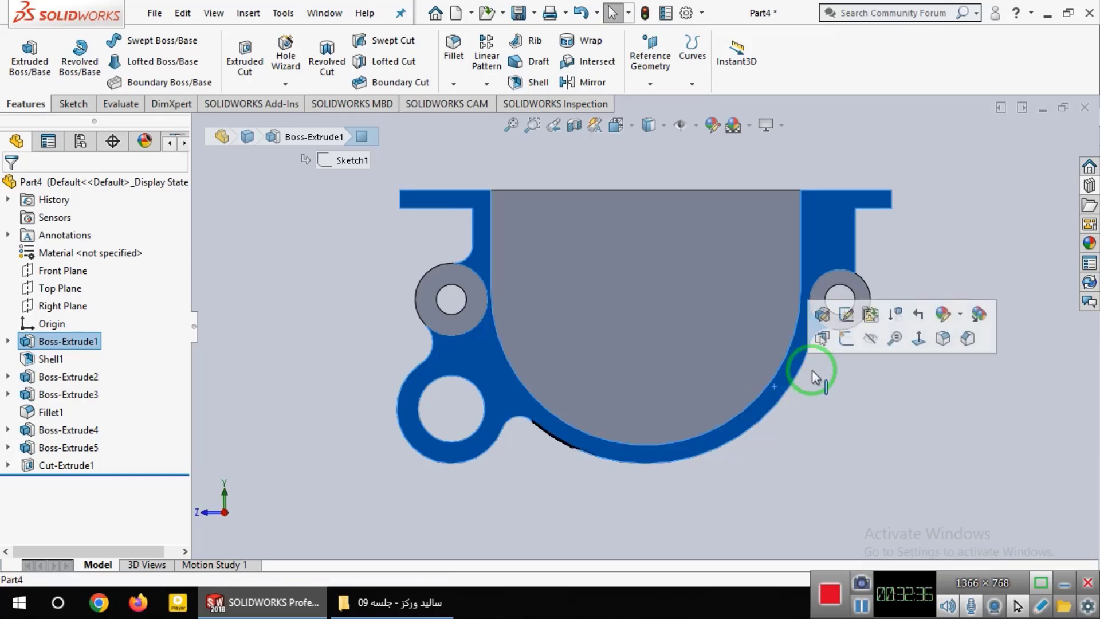
left_click(846, 337)
left_click(370, 601)
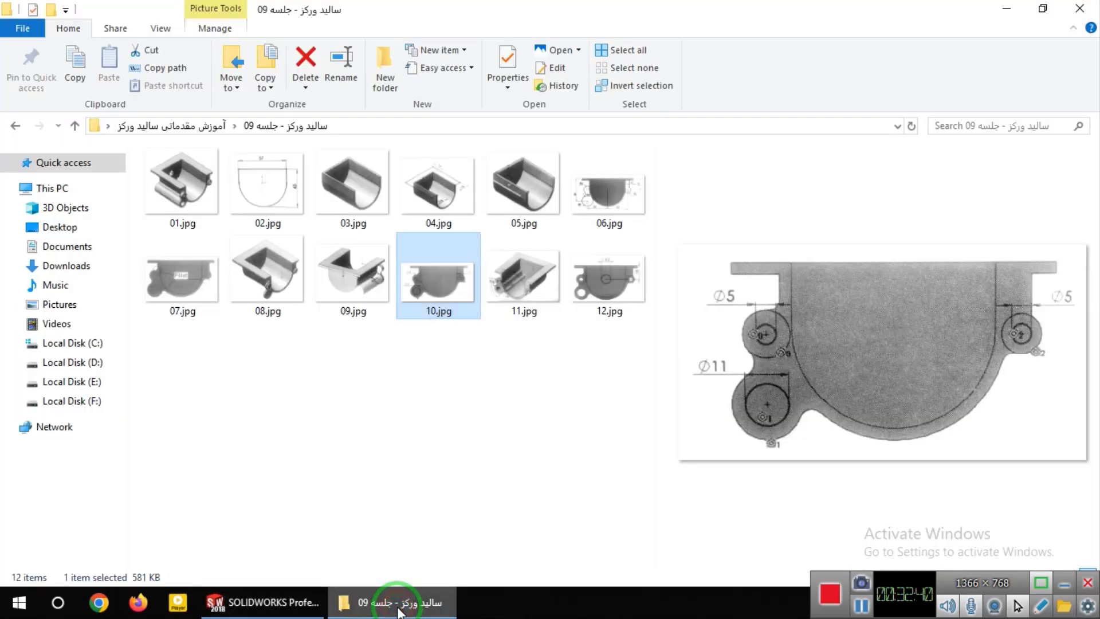
left_click(504, 286)
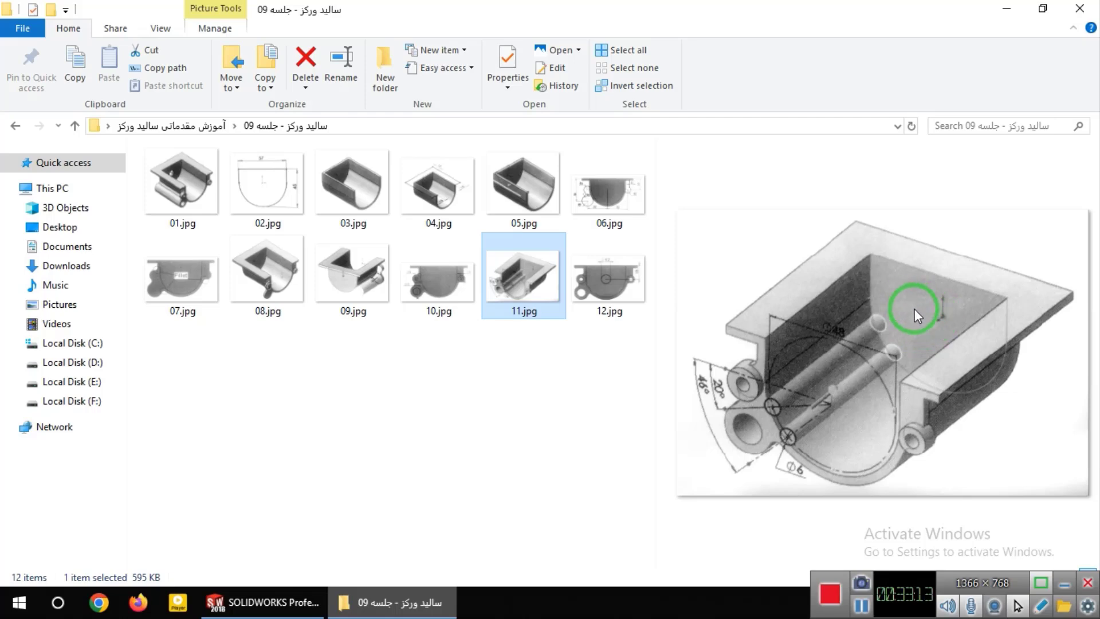
left_click(281, 601)
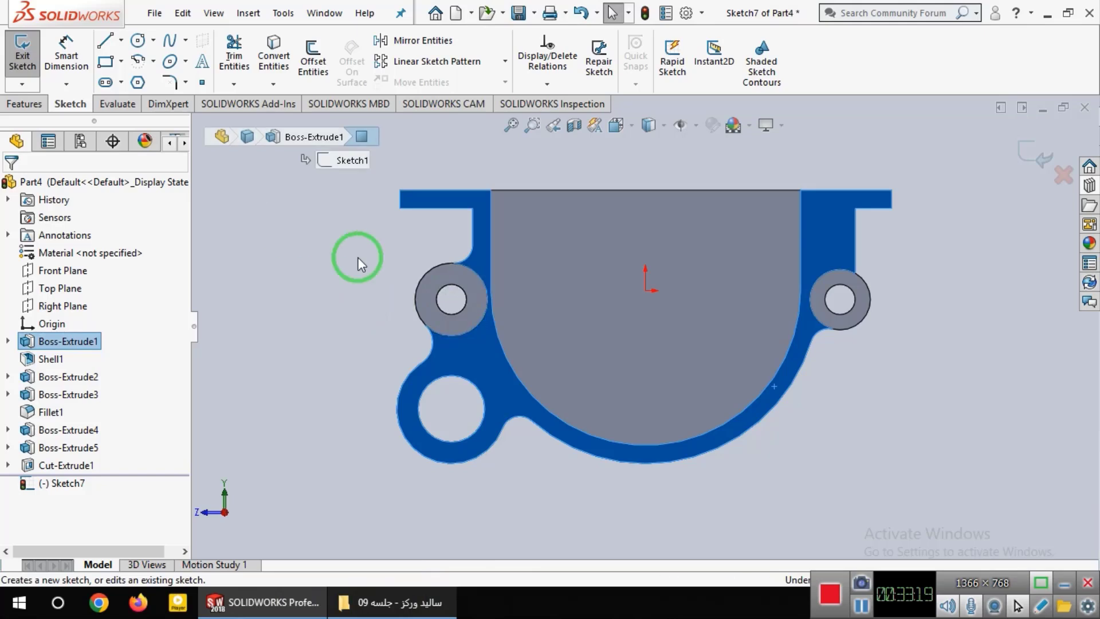
- Sketch a 48 mm diameter circle centred on the origin and make it construction geometry
left_click(154, 41)
left_click(154, 42)
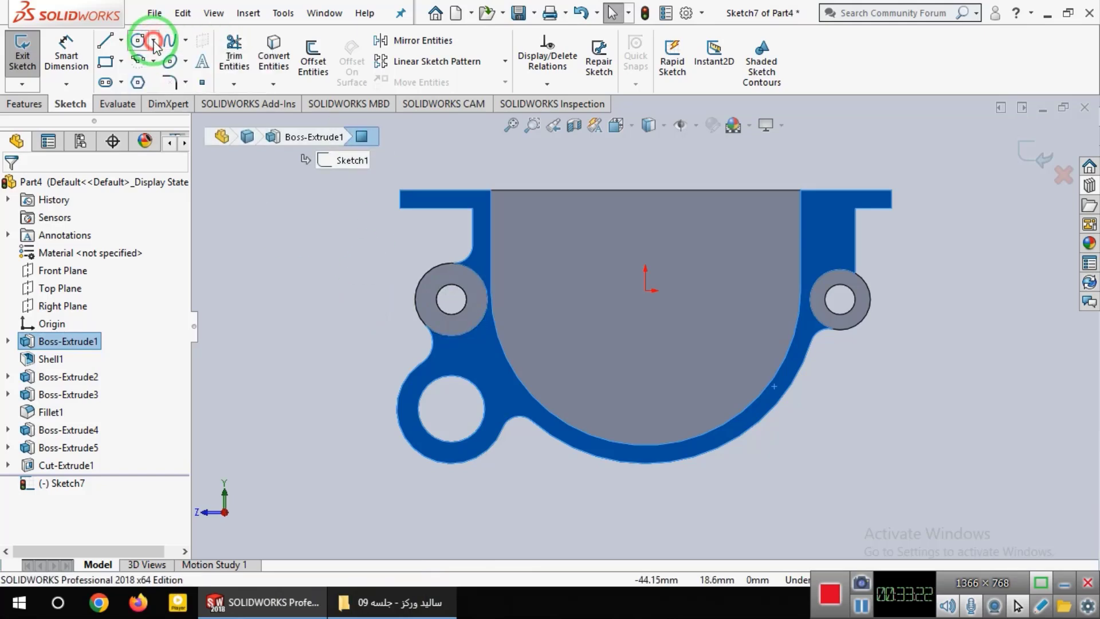
left_click(139, 42)
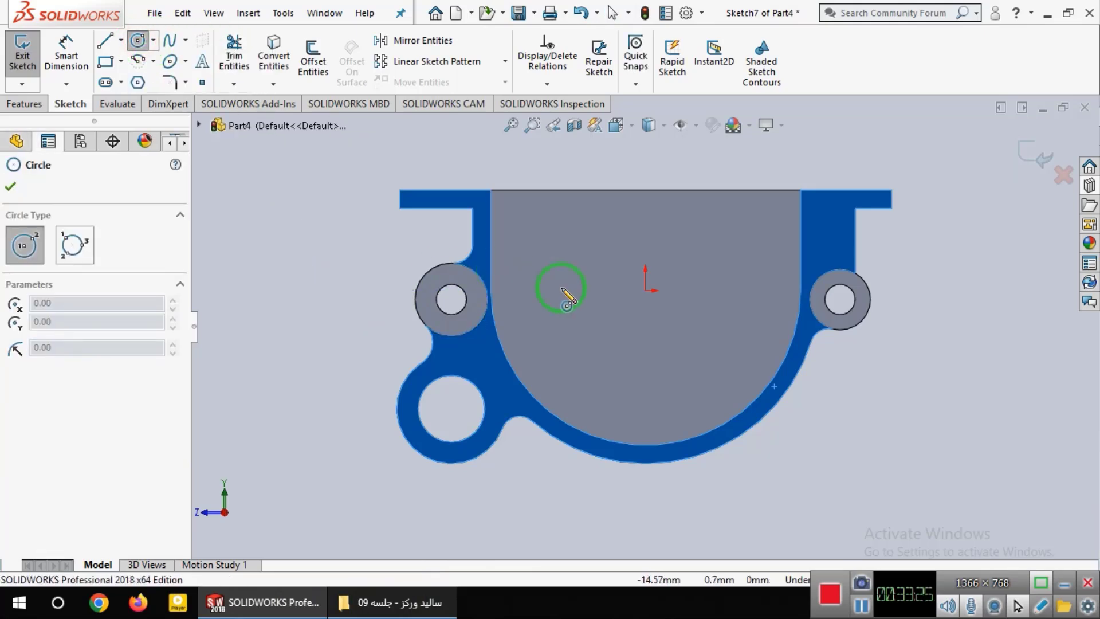
left_click_drag(645, 290, 738, 228)
key("Return")
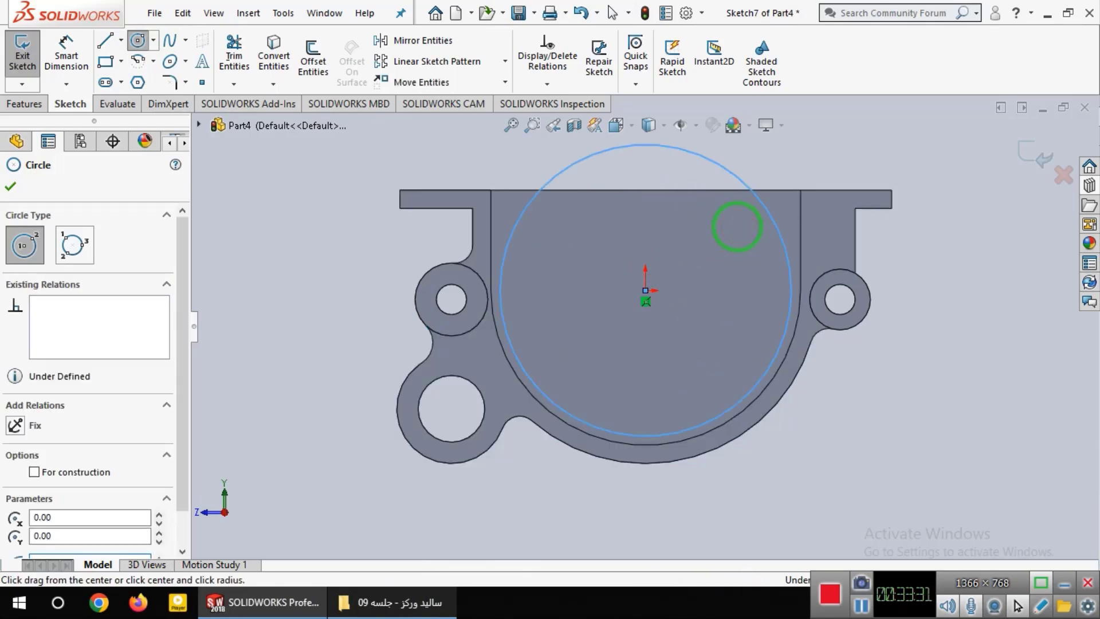
left_click(34, 472)
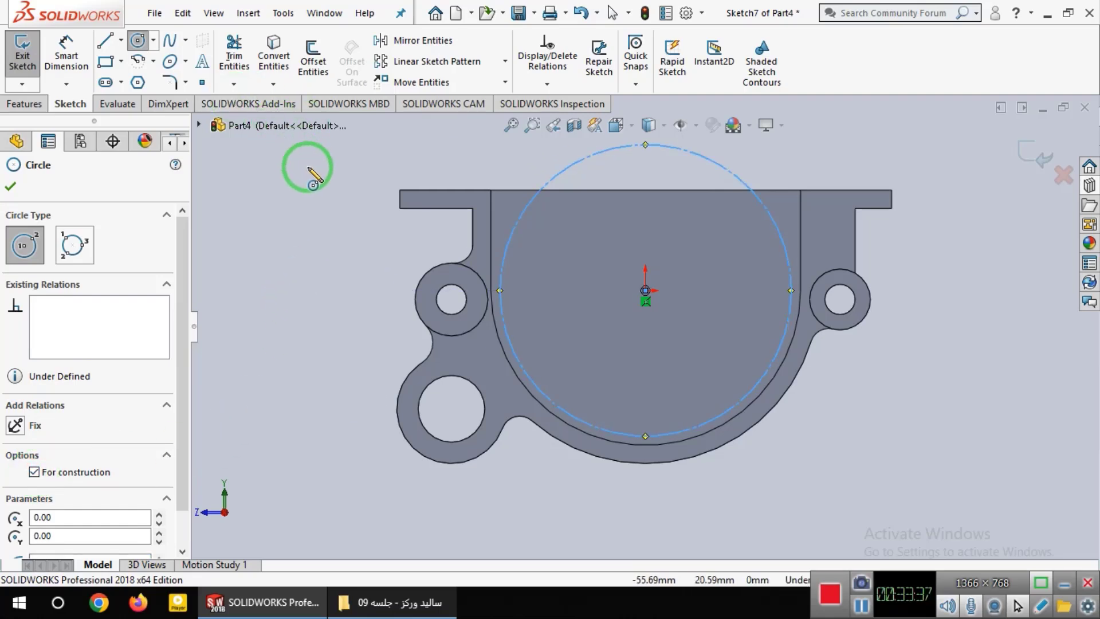
- Draw a horizontal centerline from the origin across the left small round boss, ending just beyond it
left_click(106, 40)
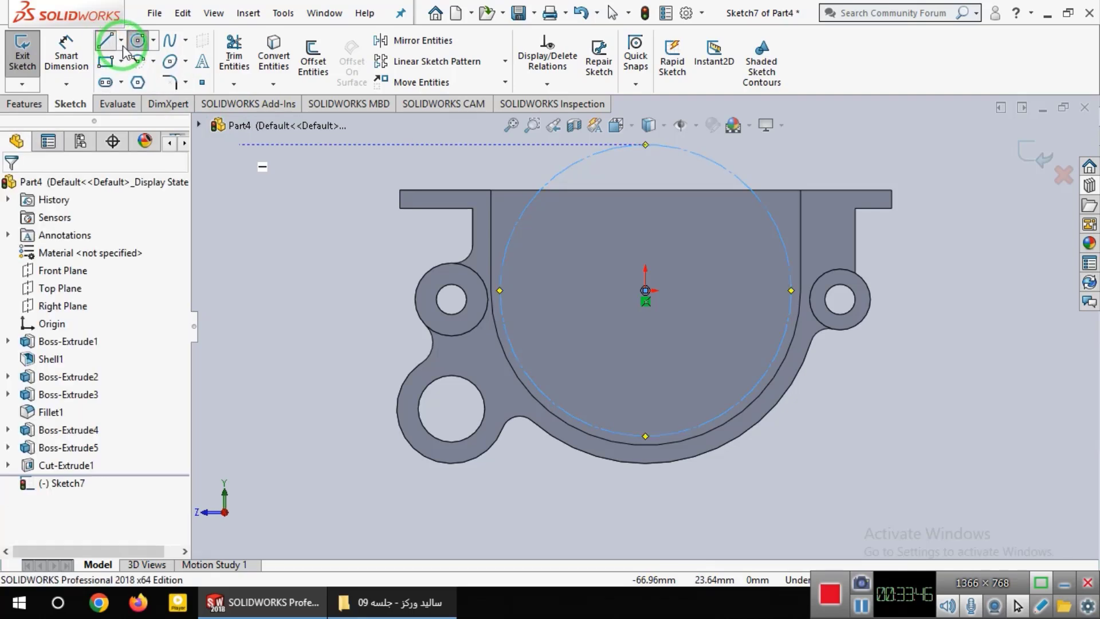
left_click(121, 40)
left_click(127, 83)
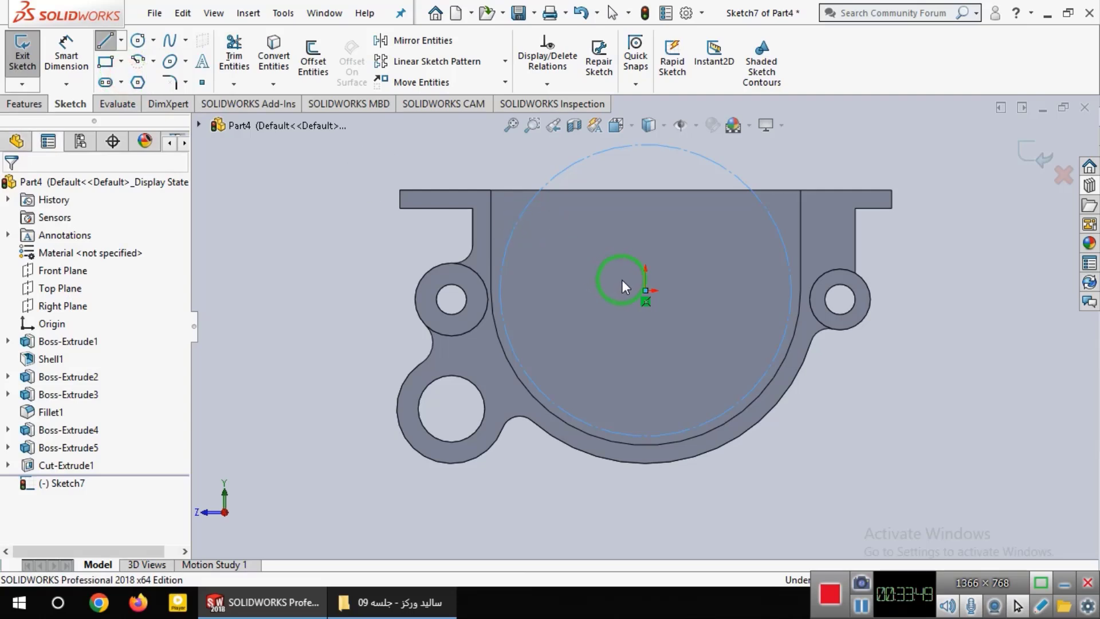
left_click(646, 291)
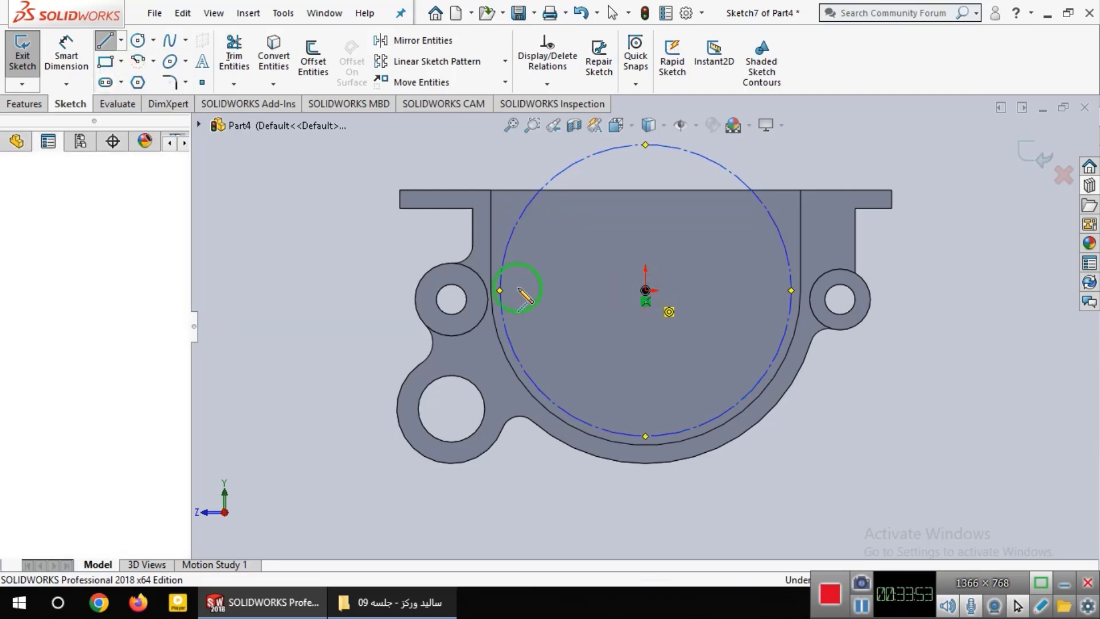
left_click(391, 291)
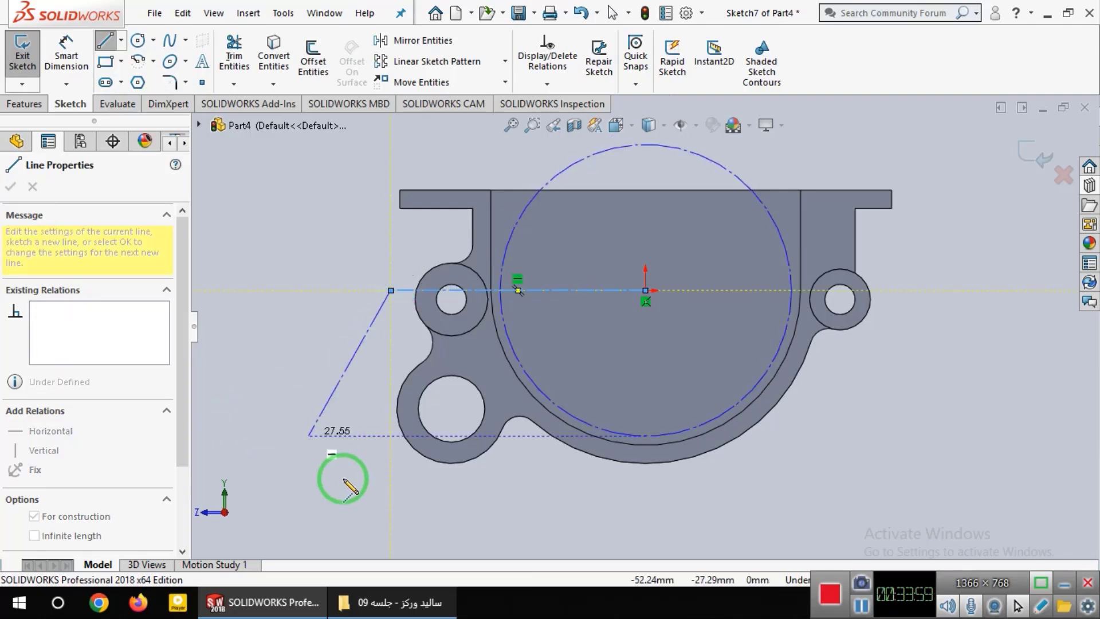
key("Escape")
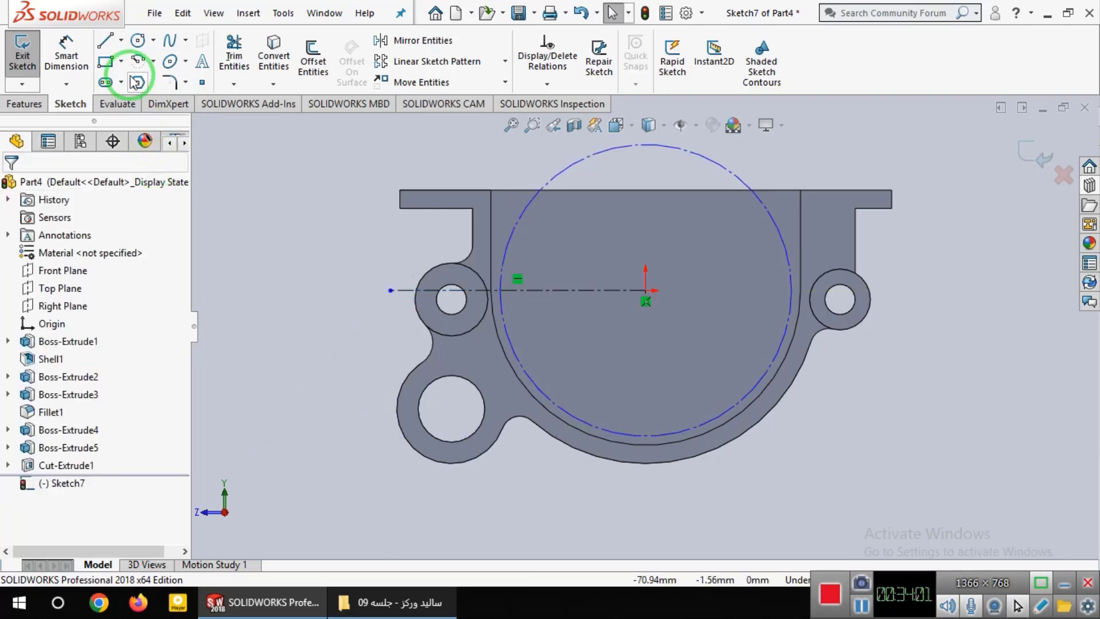
- Check the angle in reference image 11.jpg and draw a 20° centerline from the origin down toward the large lobe
left_click(120, 40)
left_click(123, 79)
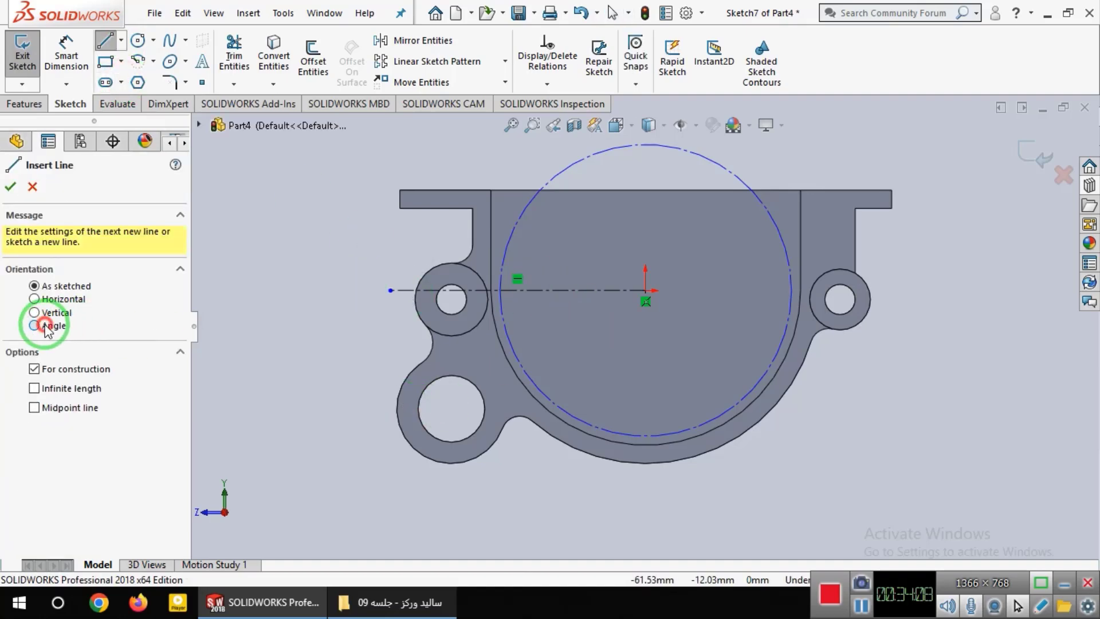
left_click(45, 325)
left_click(379, 602)
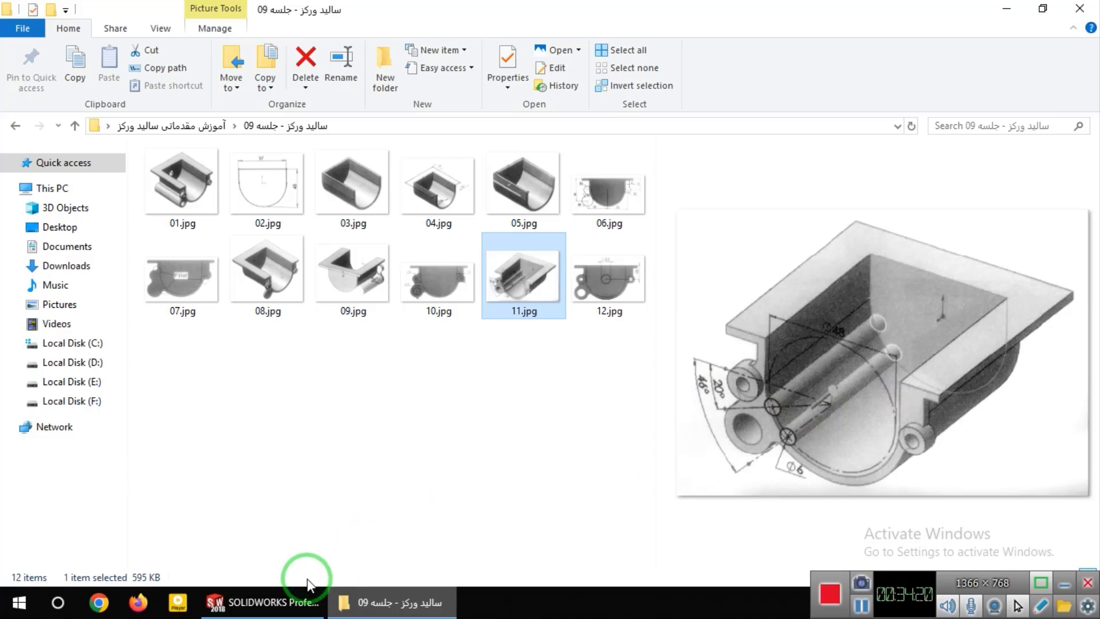
left_click(284, 601)
double_click(82, 501)
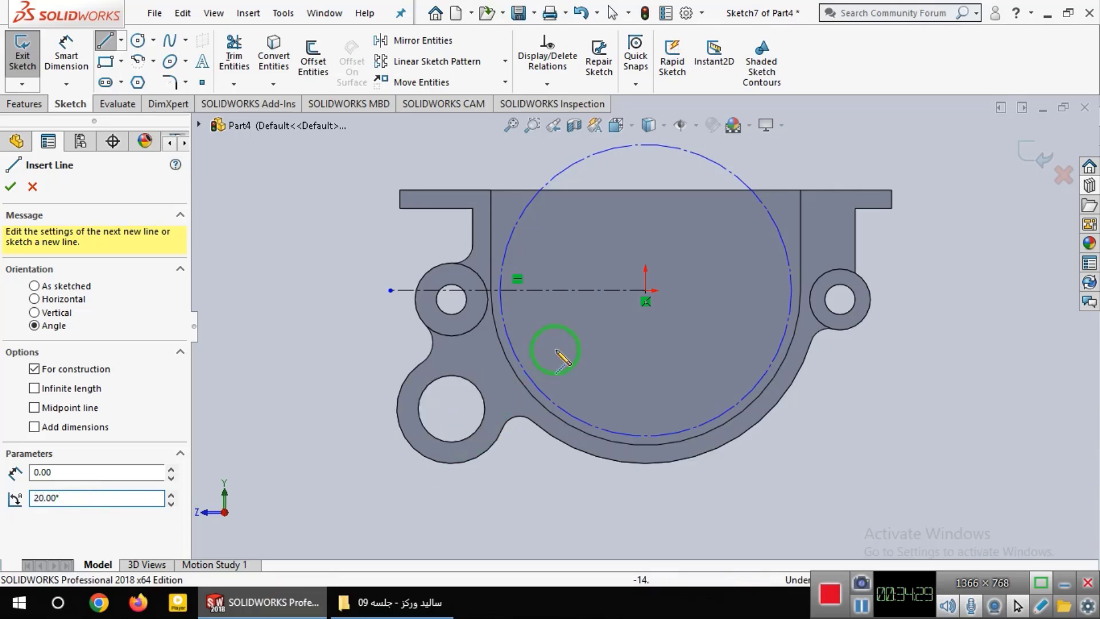
left_click(646, 290)
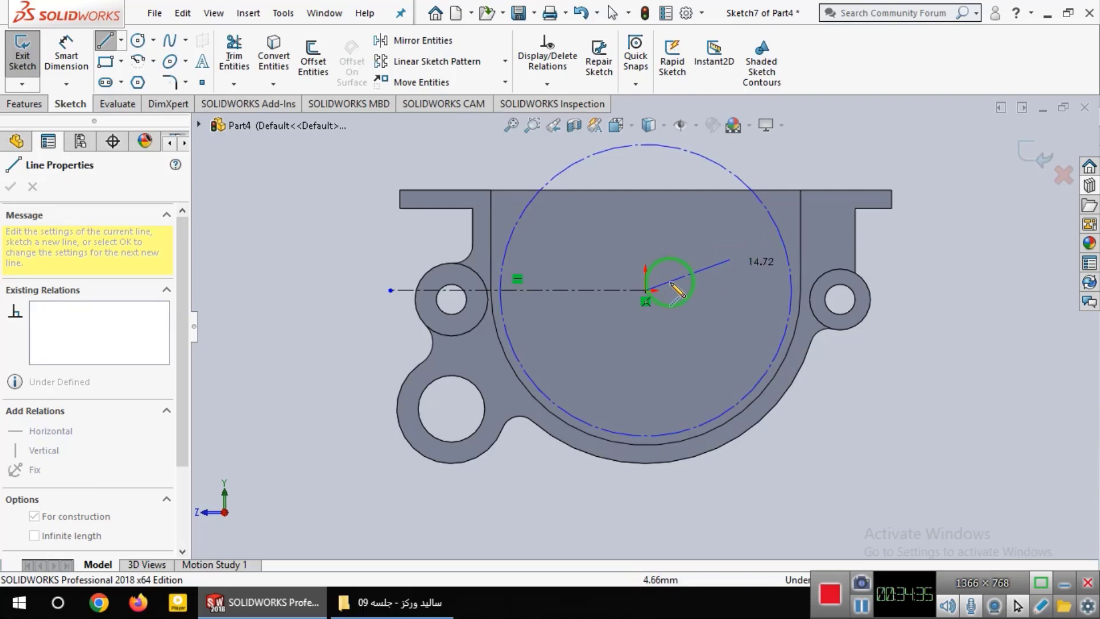
left_click(454, 360)
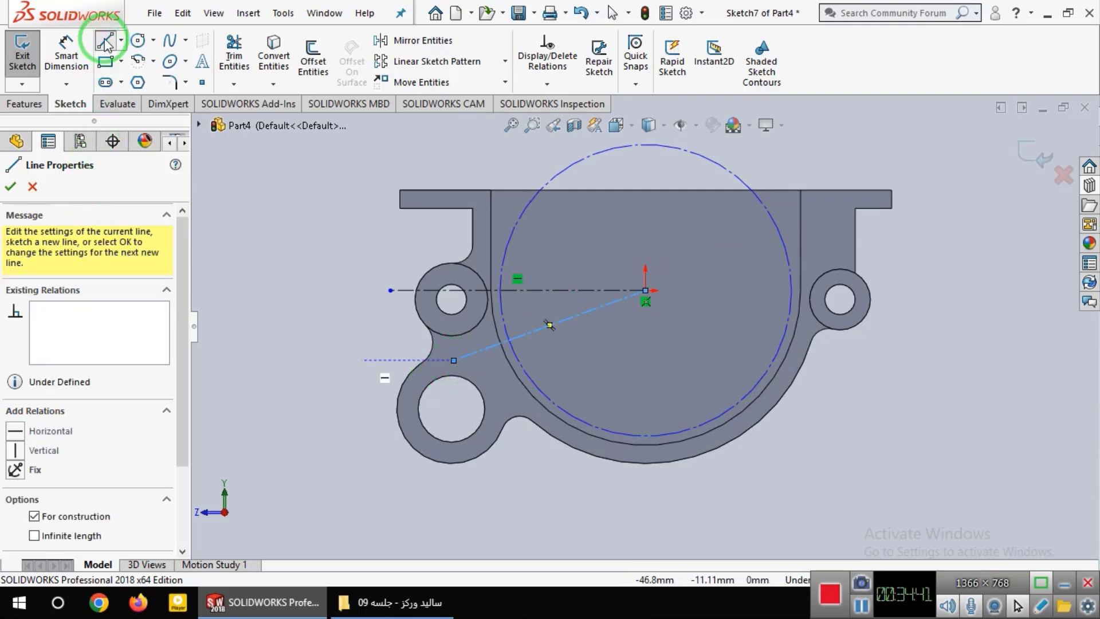
- Draw a second centerline at 46° from the origin, crossing the construction circle and ending beside the large lobe
left_click(122, 43)
left_click(115, 81)
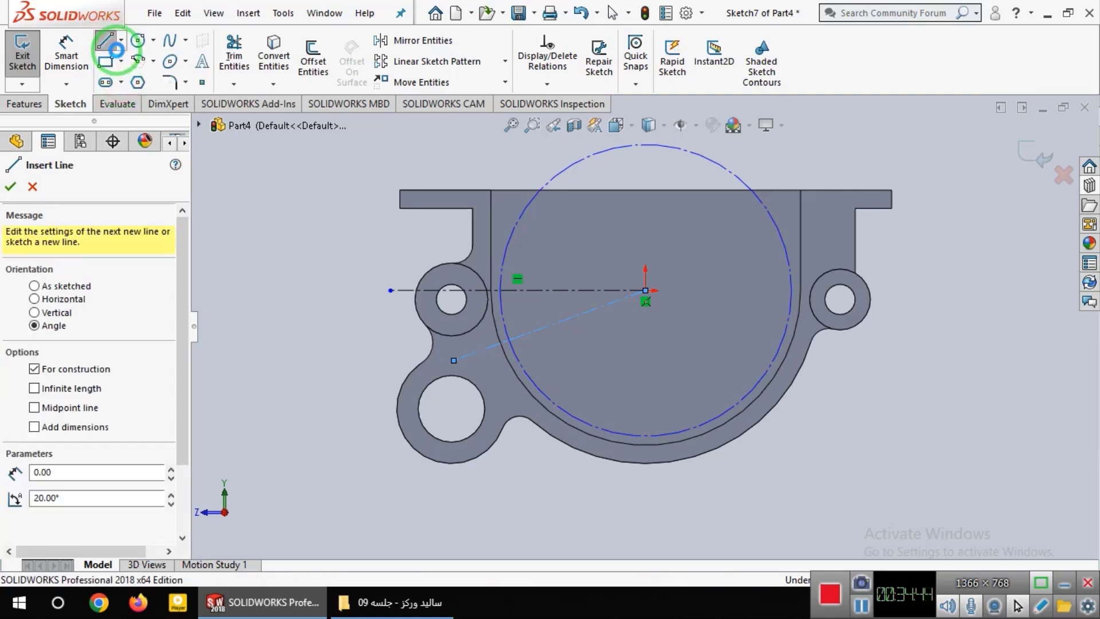
left_click(122, 40)
left_click(117, 81)
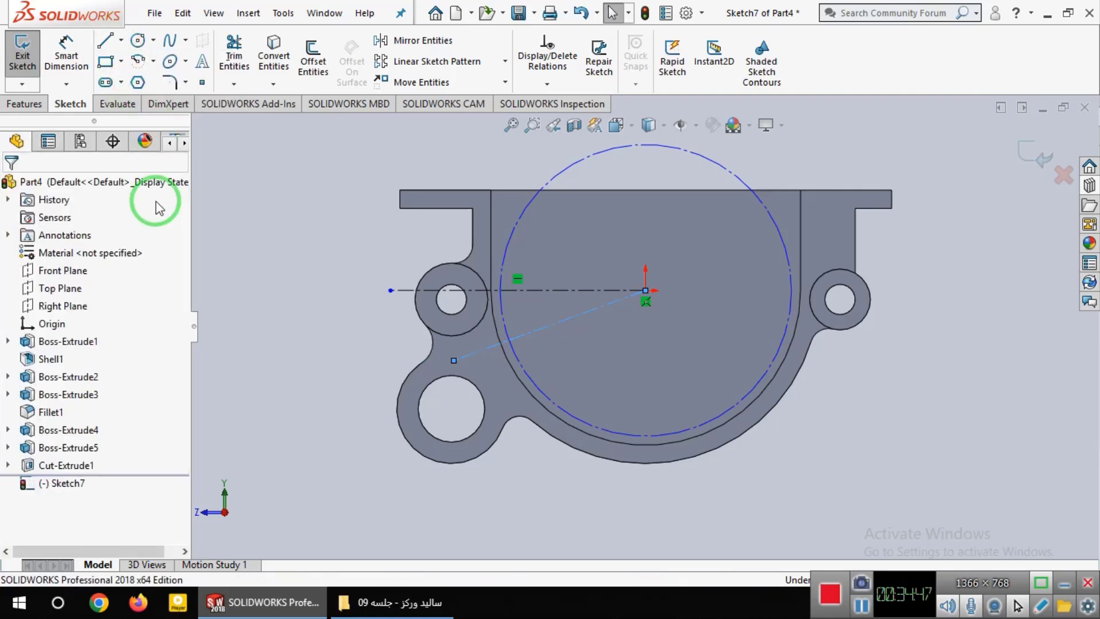
left_click(35, 325)
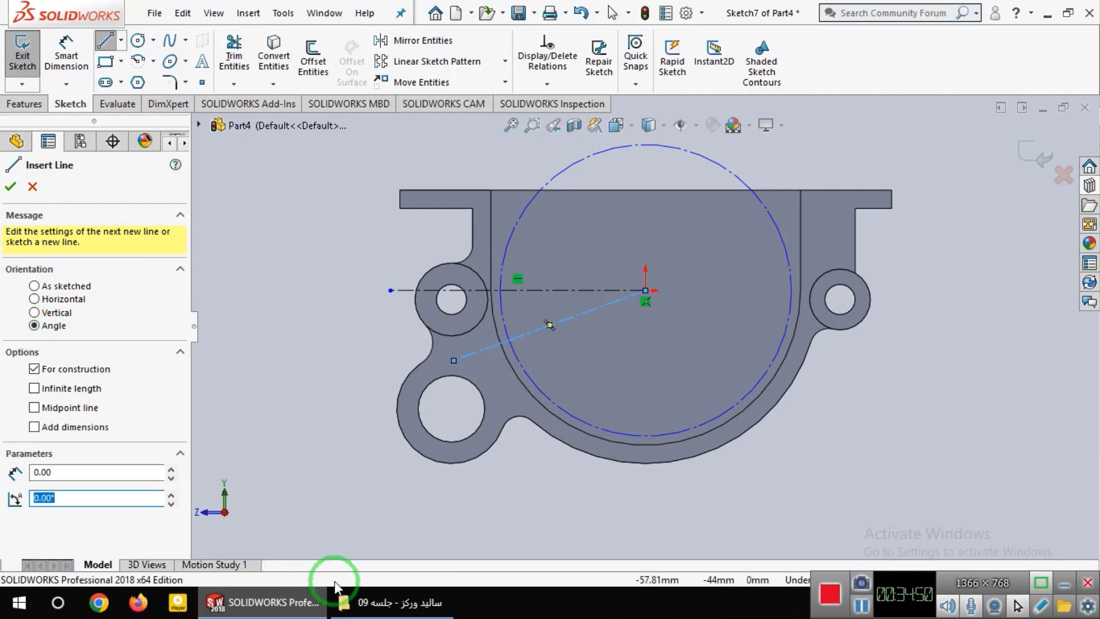
left_click(355, 604)
left_click(356, 604)
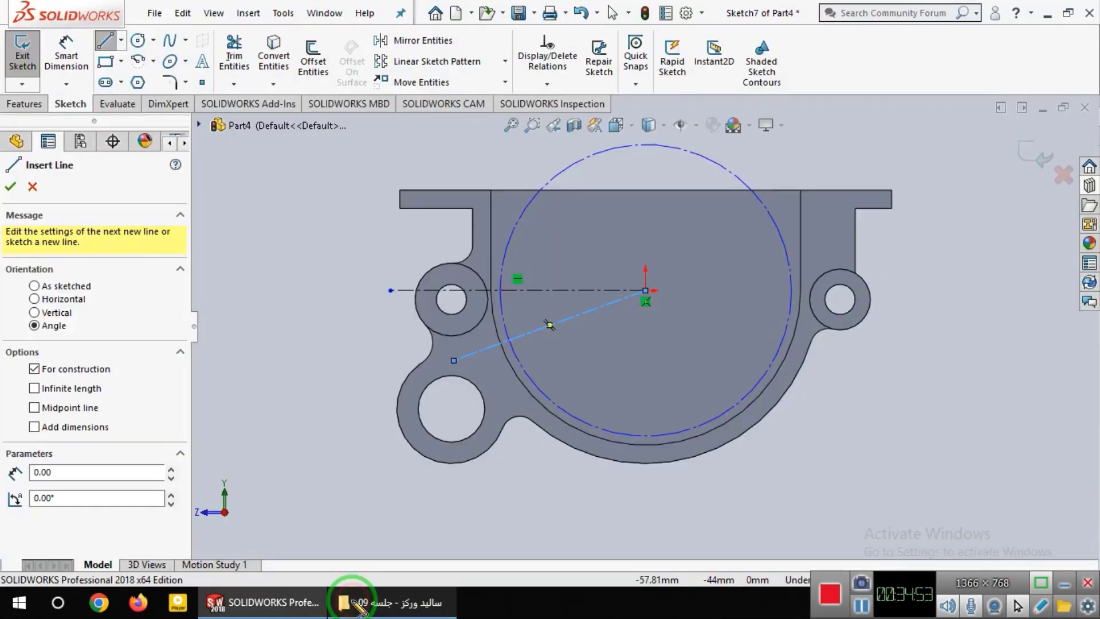
left_click(64, 497)
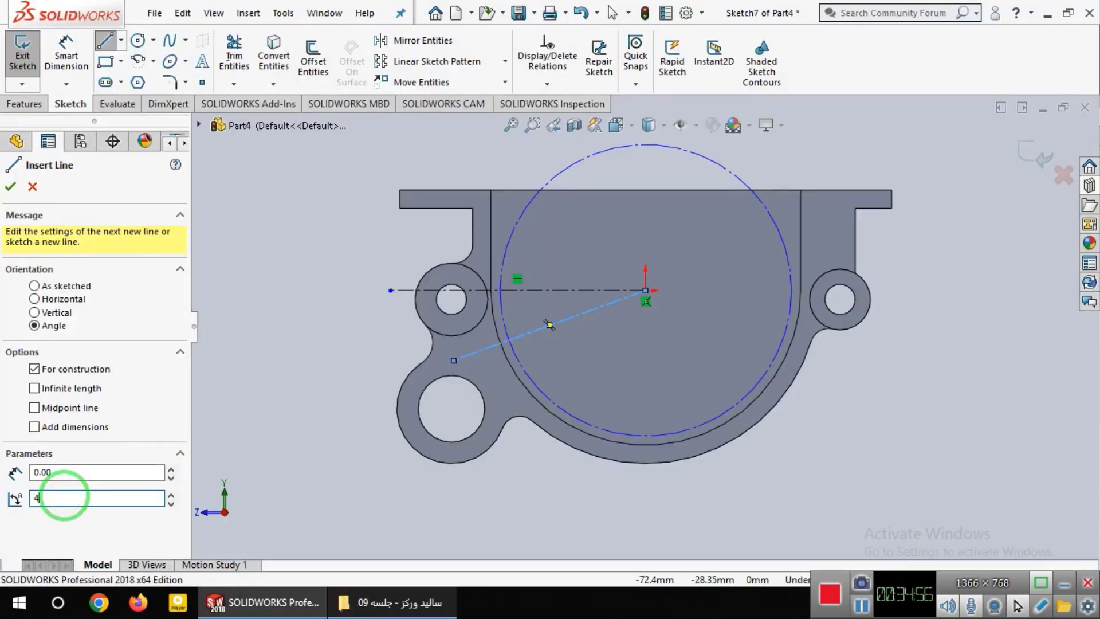
left_click(480, 352)
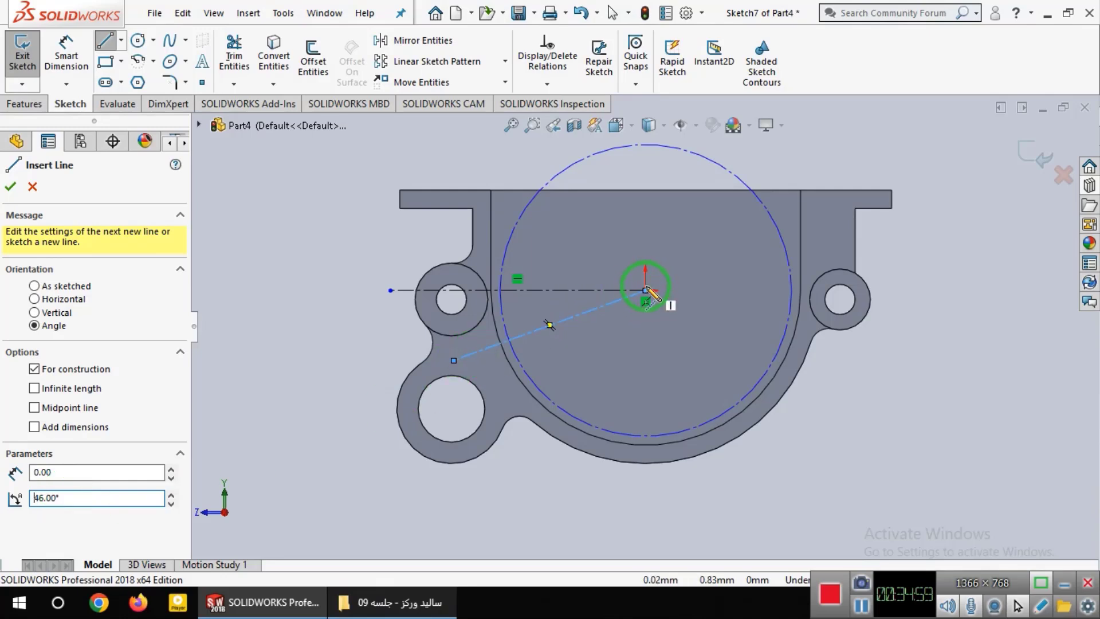
left_click(522, 402)
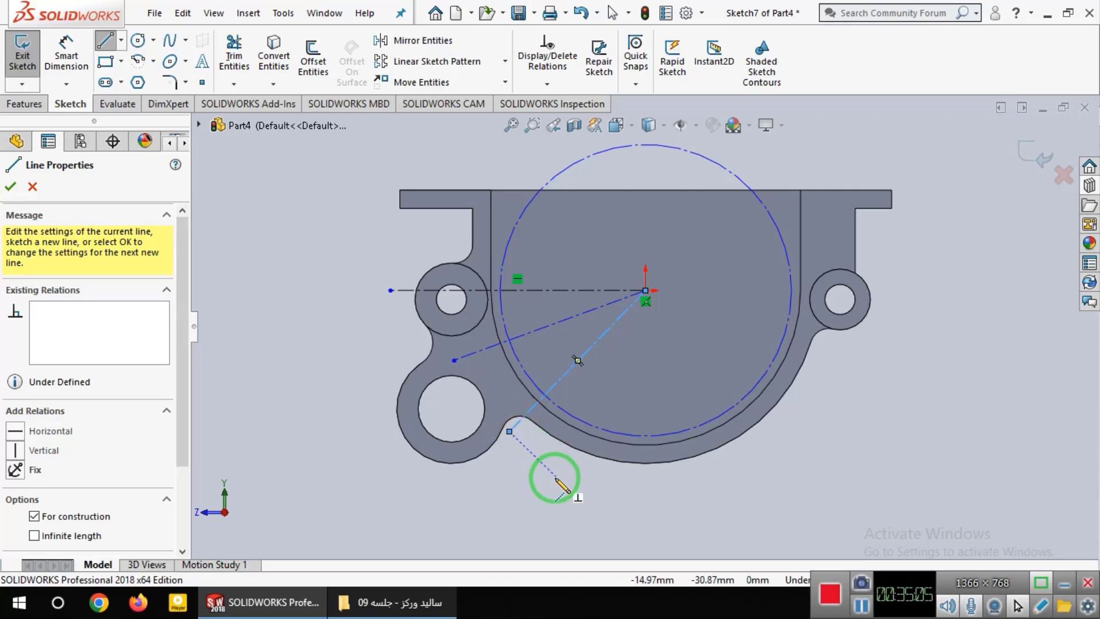
key("Escape")
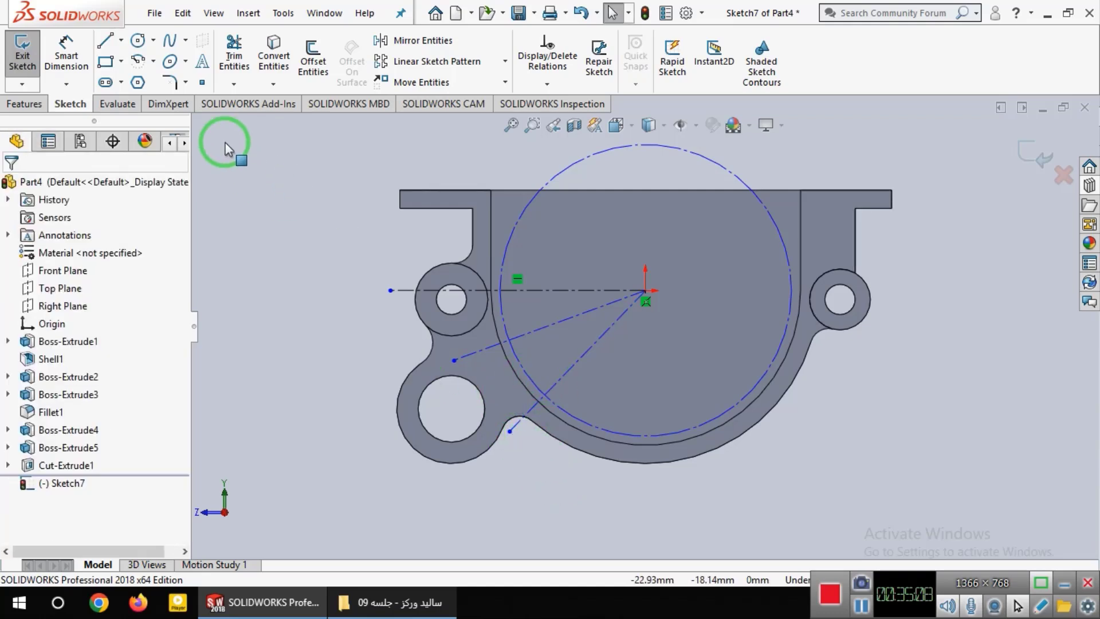
- Sketch two 6 mm diameter circles centred where the 20° and 46° centerlines cross the construction circle
left_click(140, 42)
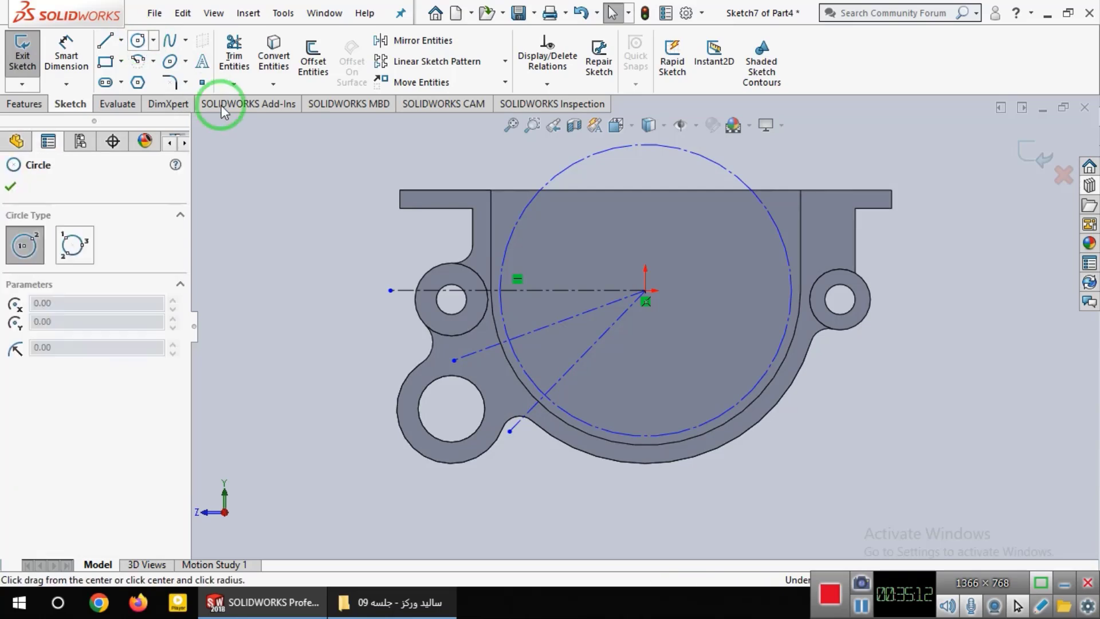
left_click(508, 341)
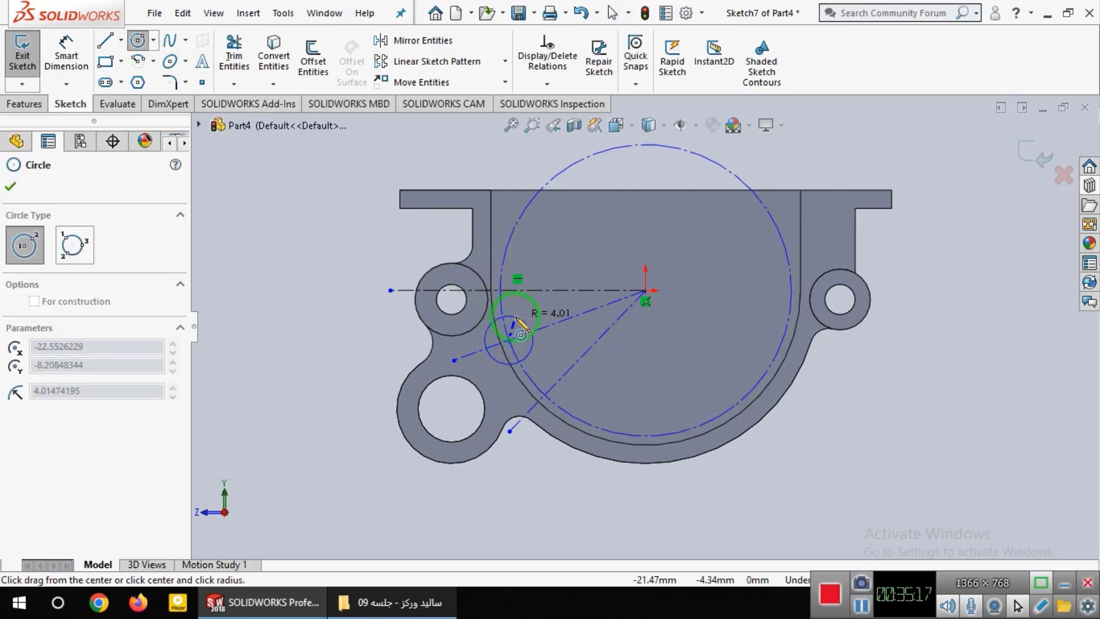
left_click(516, 318)
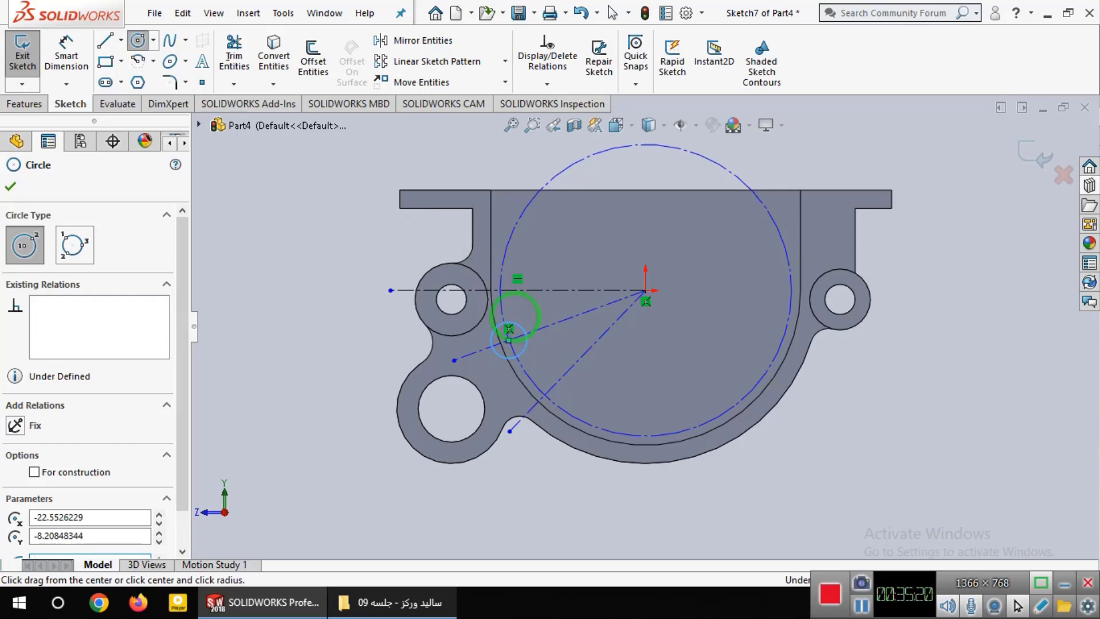
left_click(545, 395)
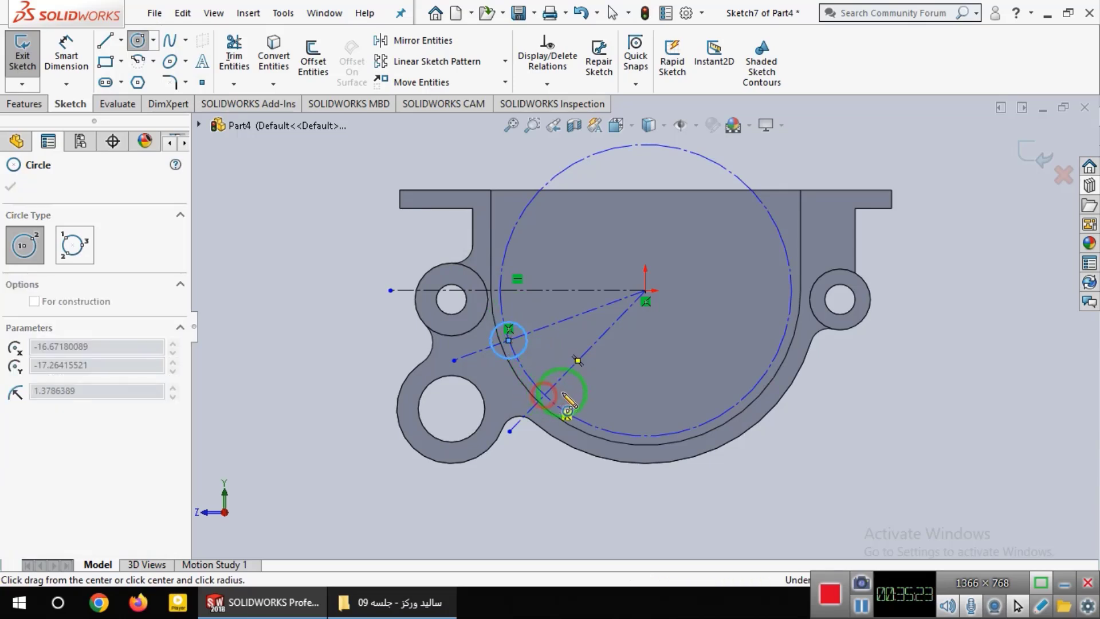
left_click(580, 395)
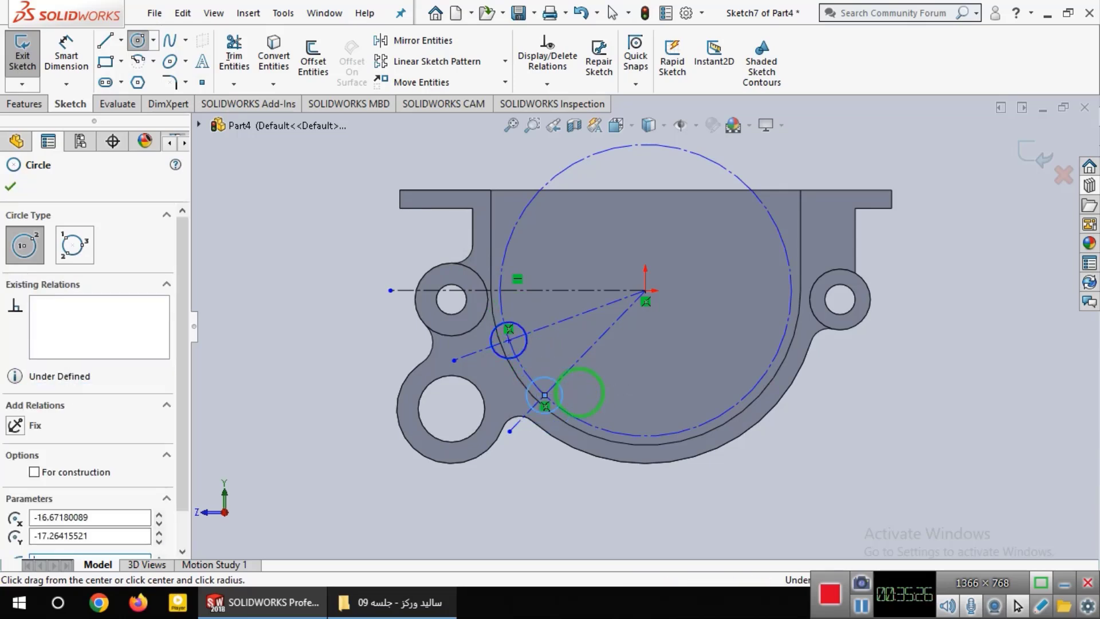
- Extrude-cut the two 6 mm circles along the trough wall, up to the inner face of the closed end wall
left_click(26, 103)
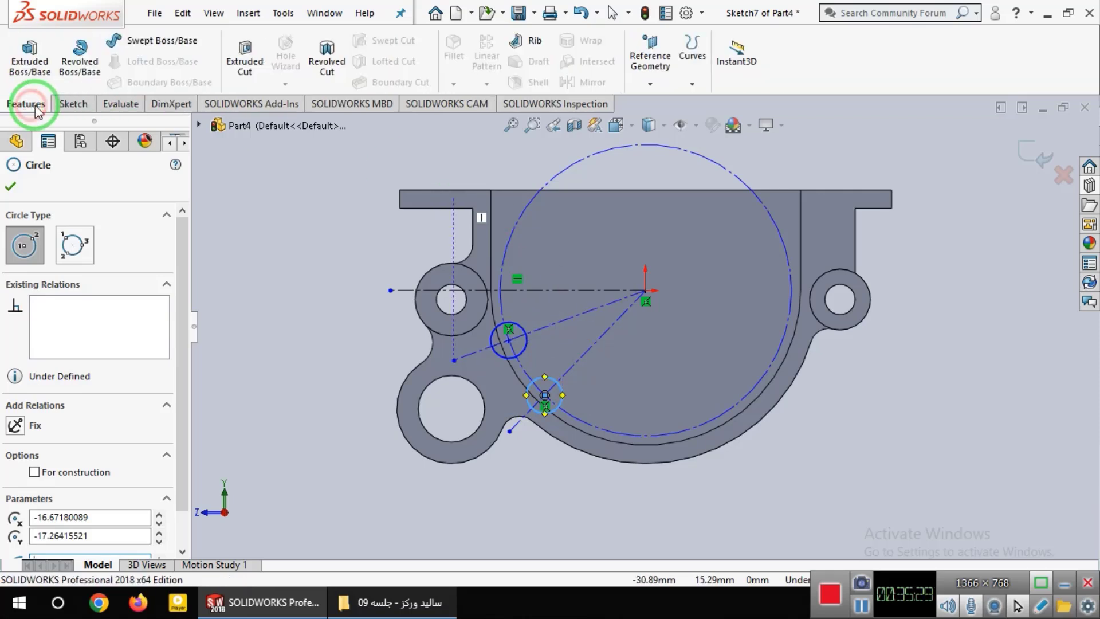
left_click(240, 57)
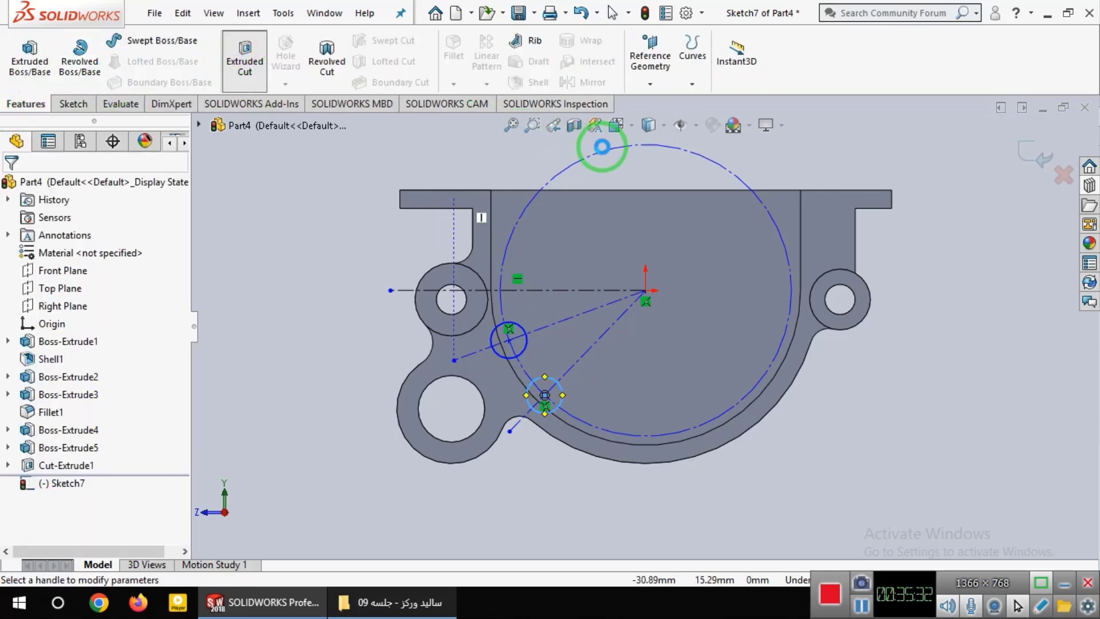
left_click(630, 128)
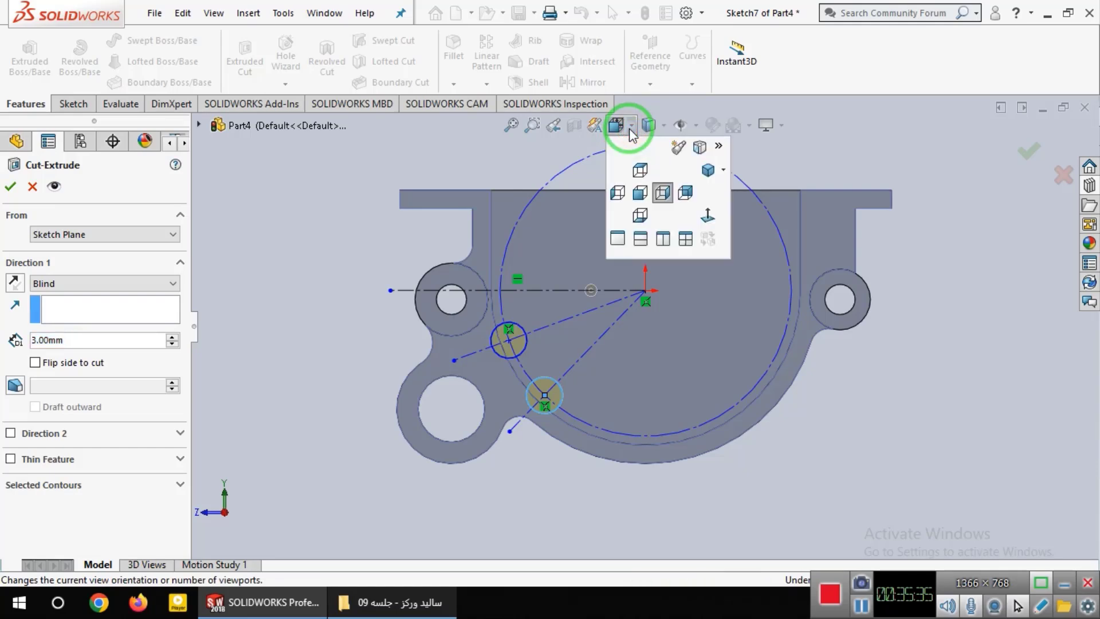
left_click(707, 163)
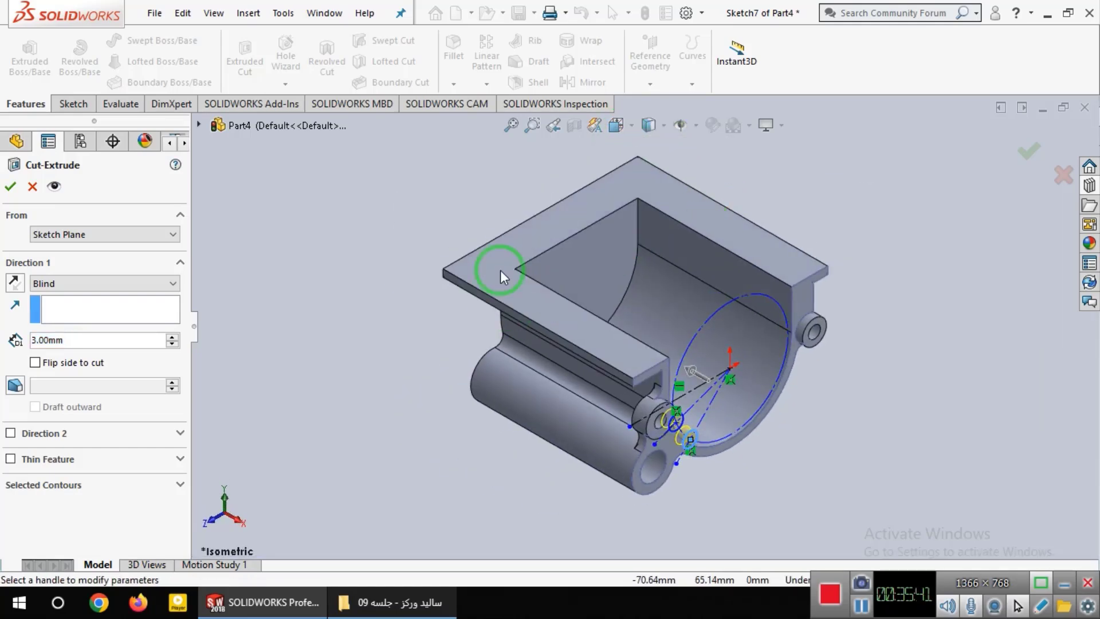
left_click(90, 281)
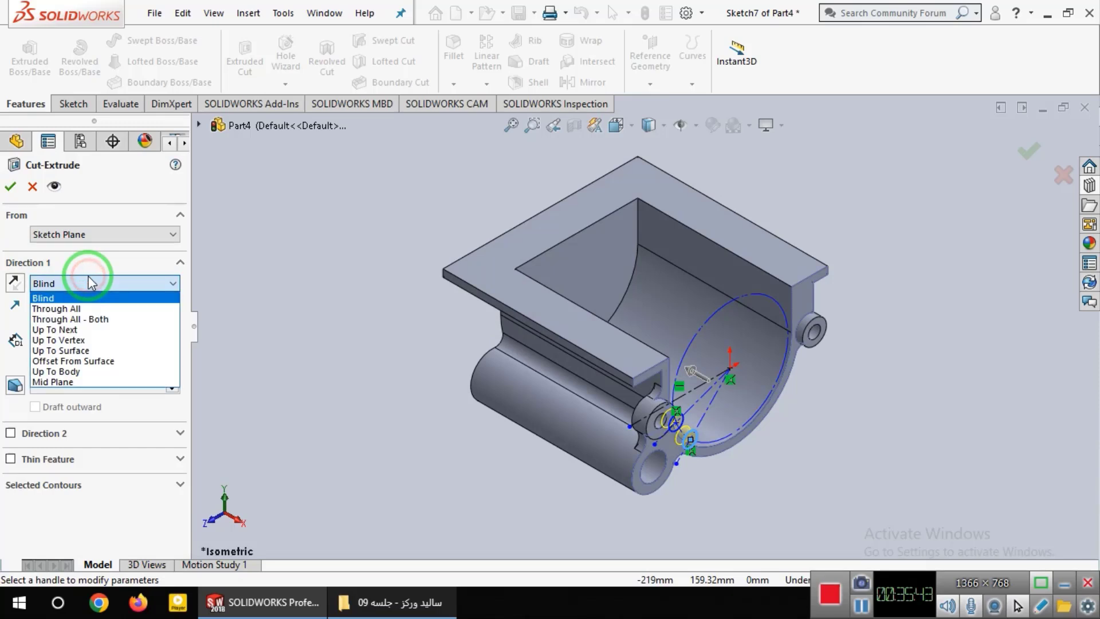
left_click(85, 350)
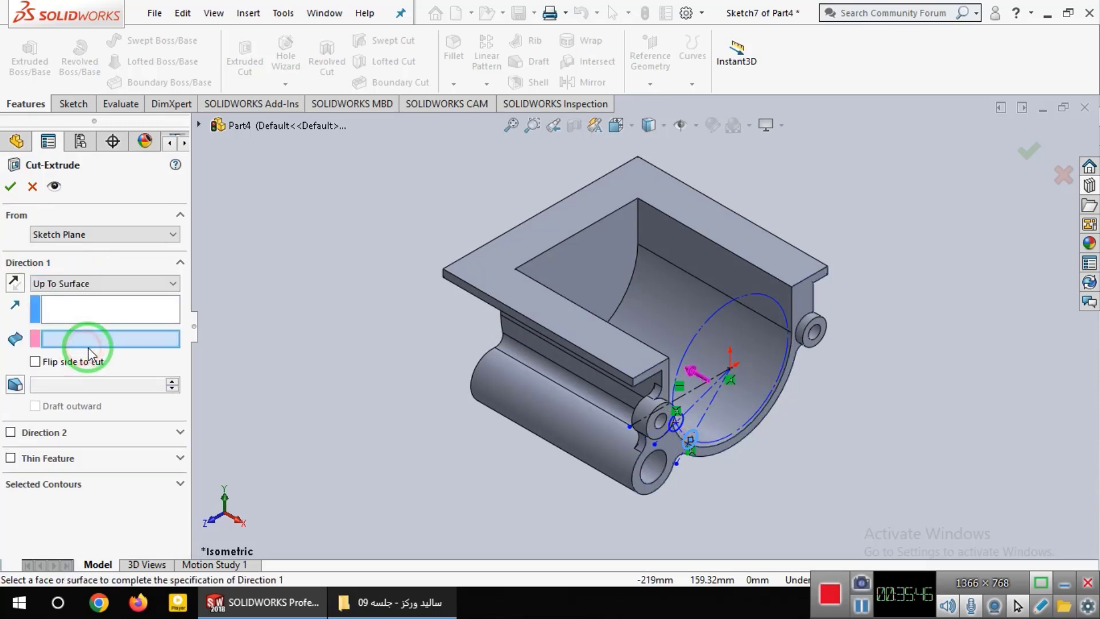
left_click(590, 277)
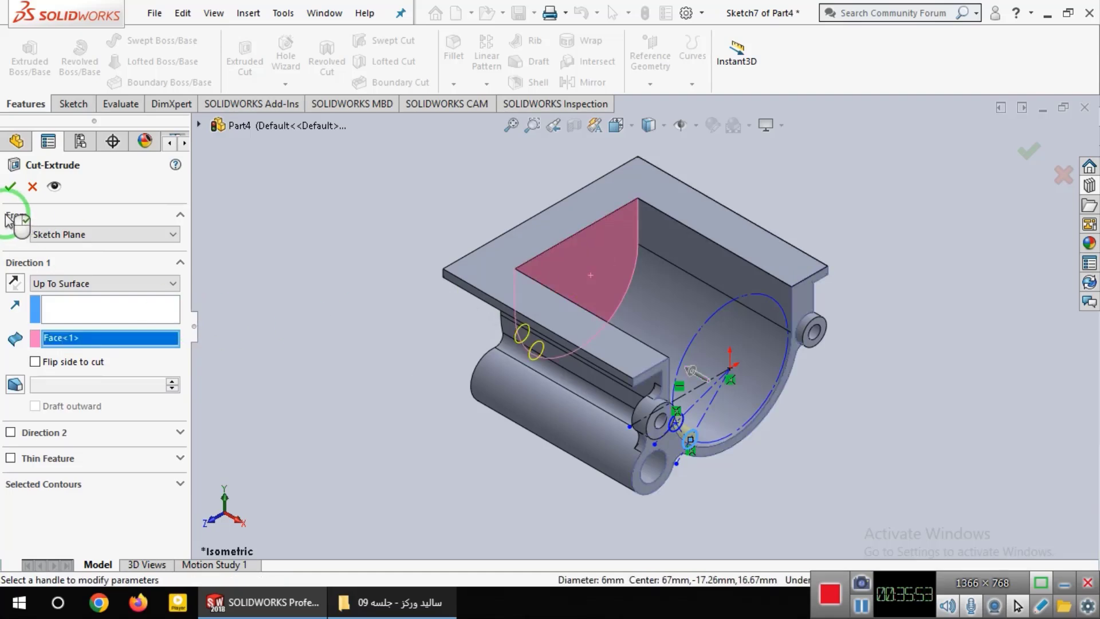
left_click(13, 184)
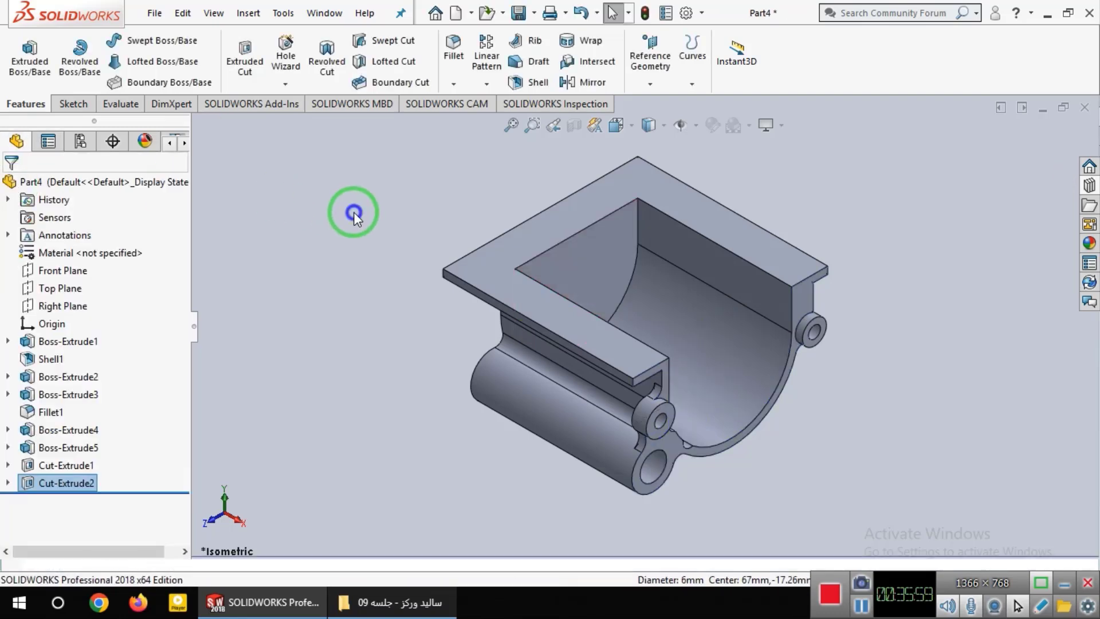
- Start a new sketch on the inner face of the trough's closed end wall, viewed normal to that face
right_click(353, 212)
mouse_move(473, 244)
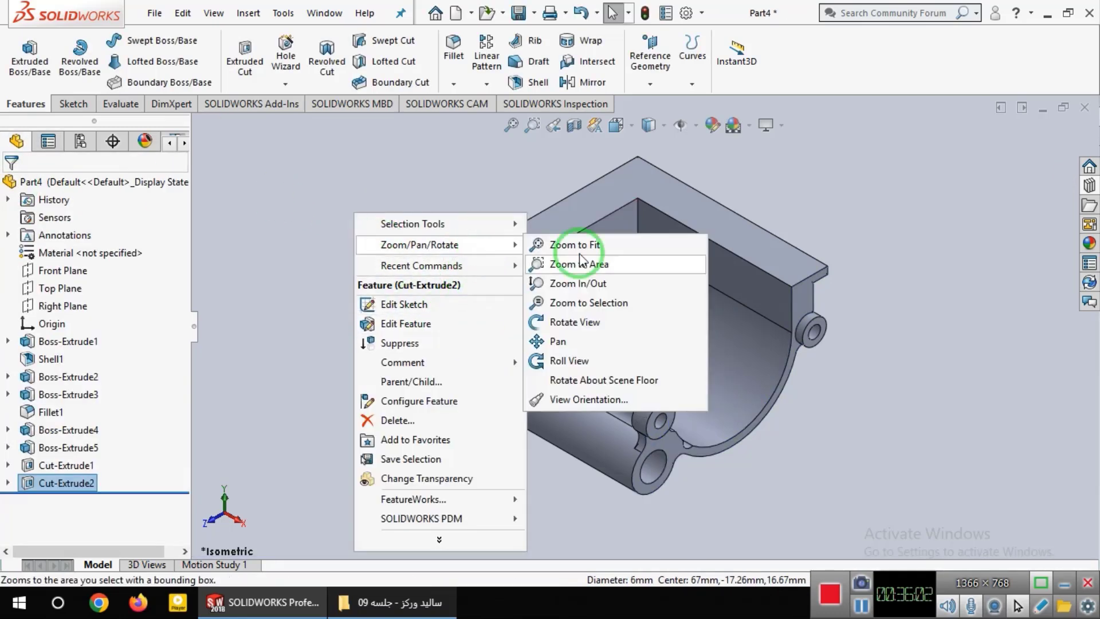
left_click(575, 322)
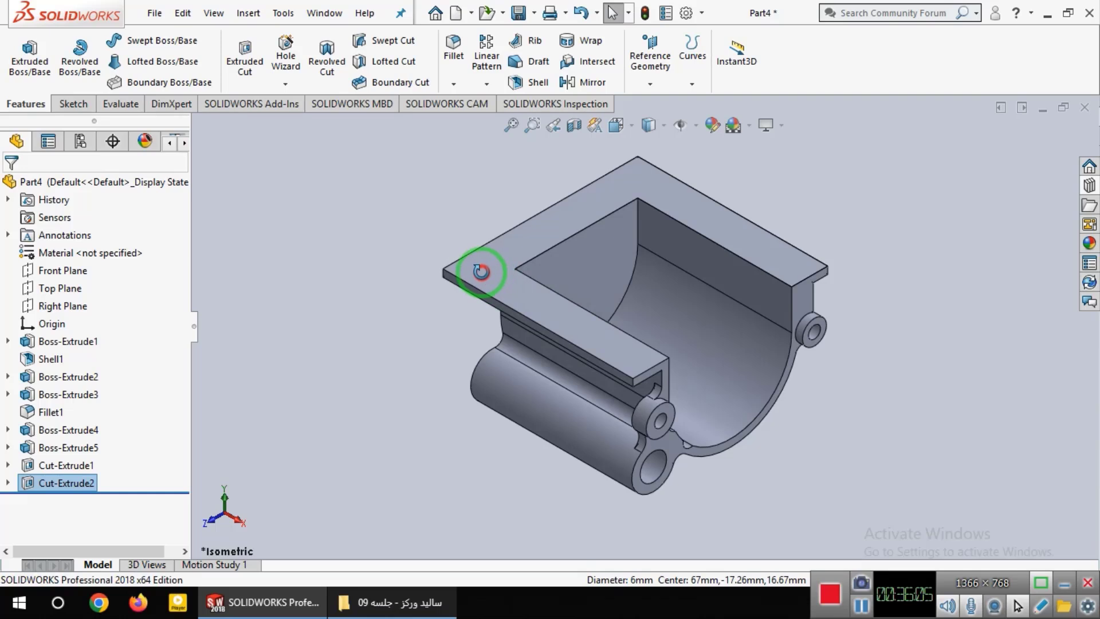
left_click_drag(525, 315, 562, 405)
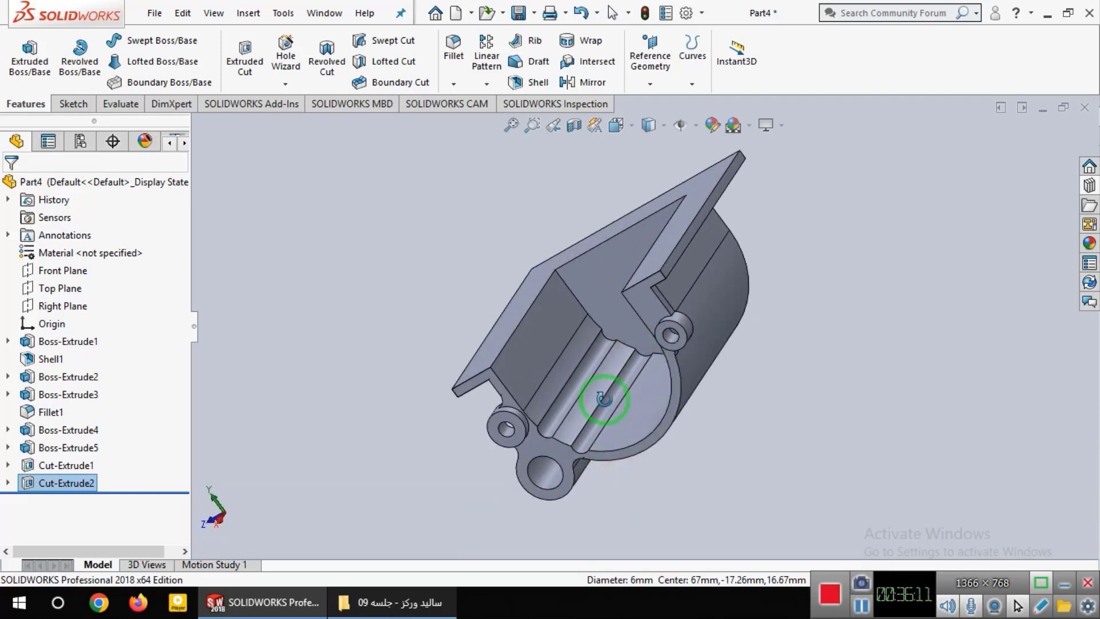
right_click(429, 147)
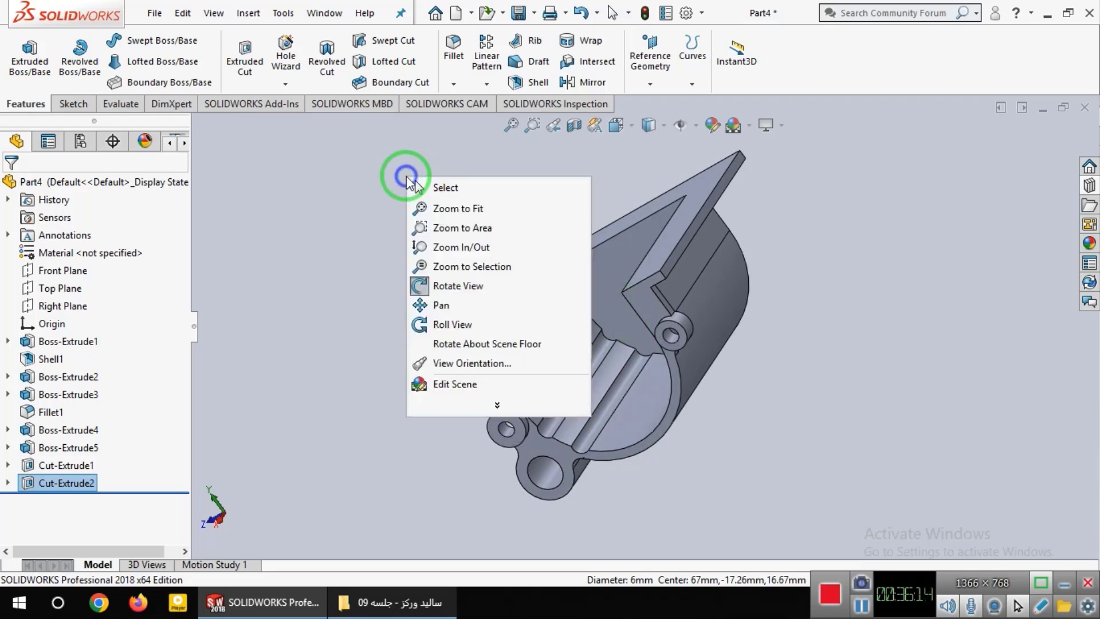
left_click(439, 189)
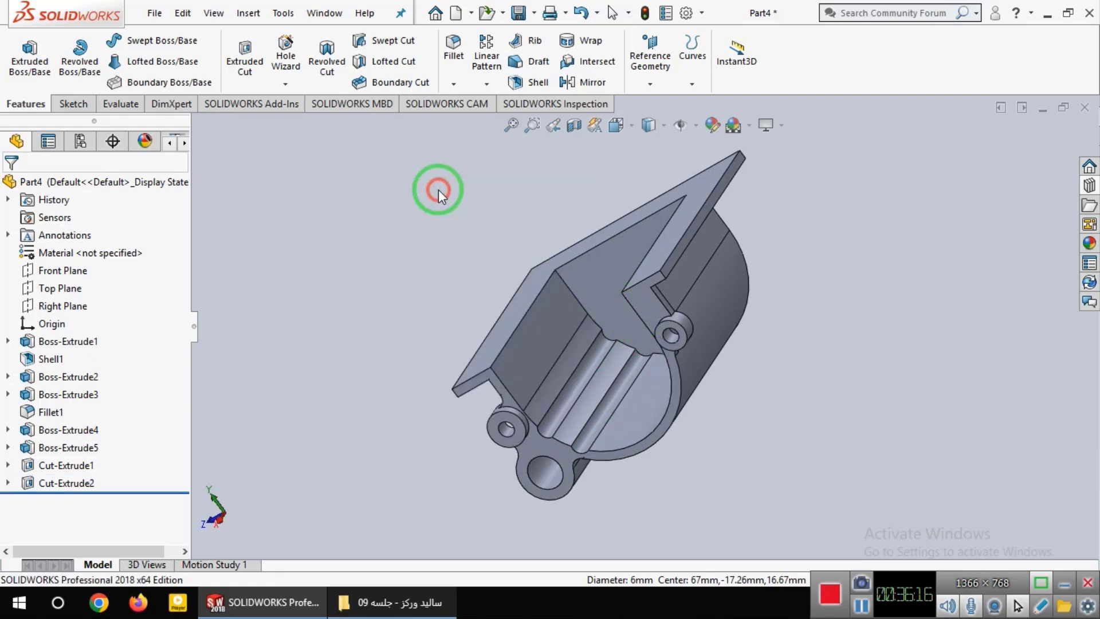
left_click(607, 273)
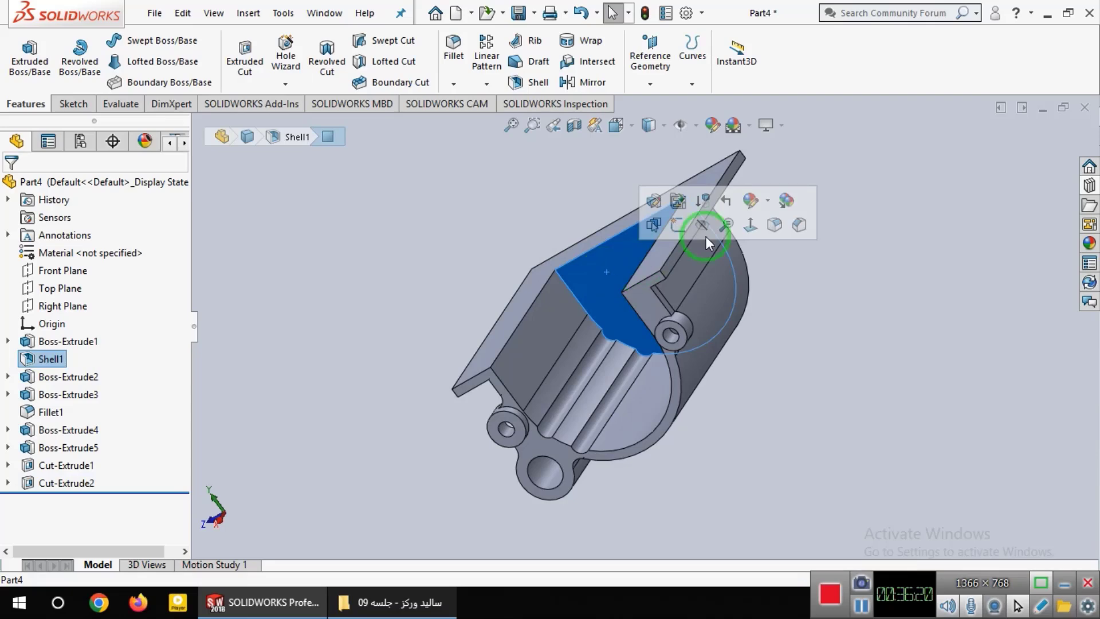
left_click(752, 226)
left_click(696, 277)
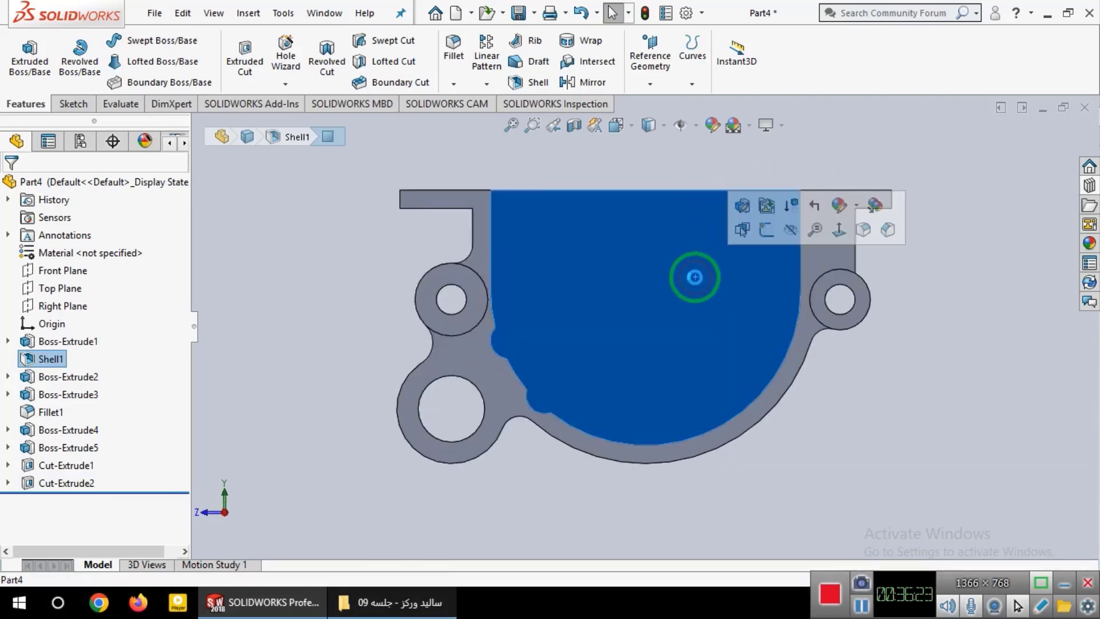
left_click(769, 228)
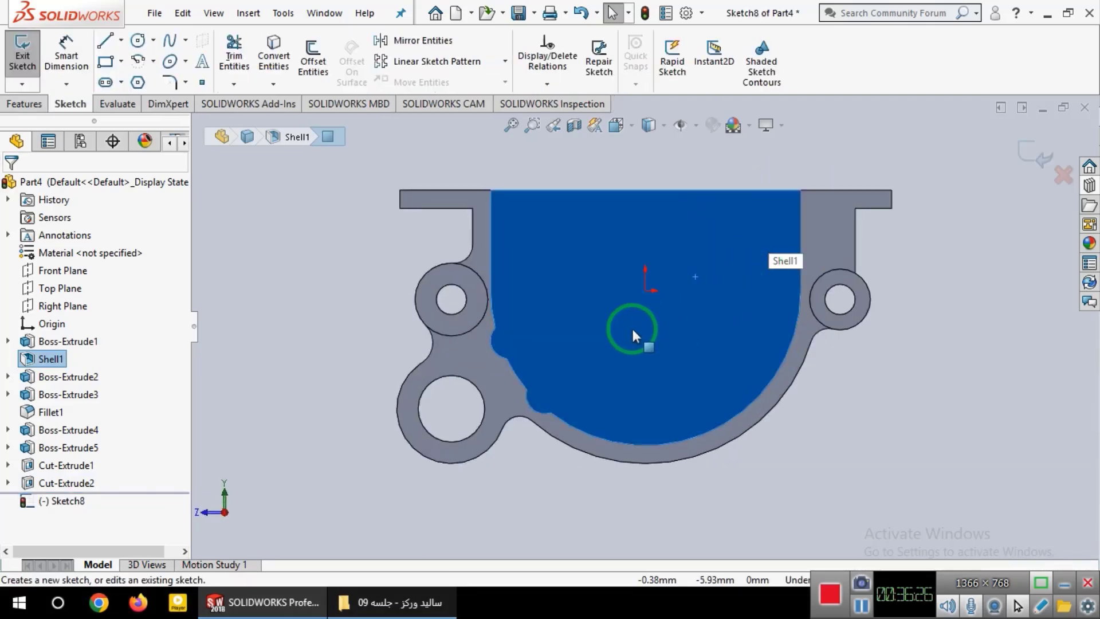
- Check reference image 12.jpg and draw an 18 mm vertical line from the midpoint of the end wall's upper edge down through the origin
left_click(378, 606)
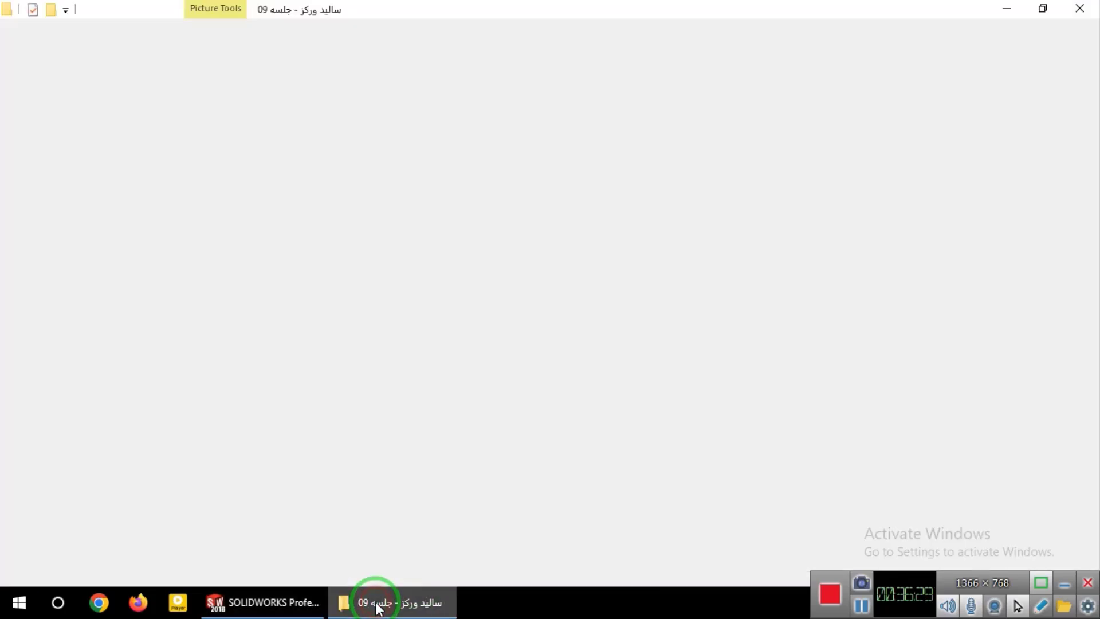
left_click(611, 257)
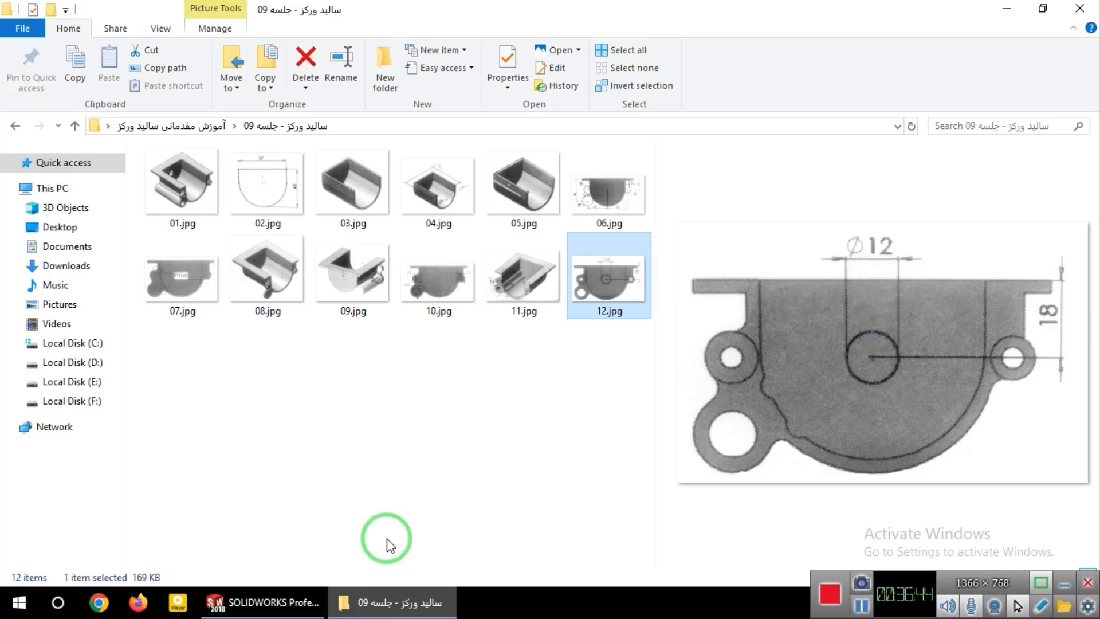
left_click(373, 602)
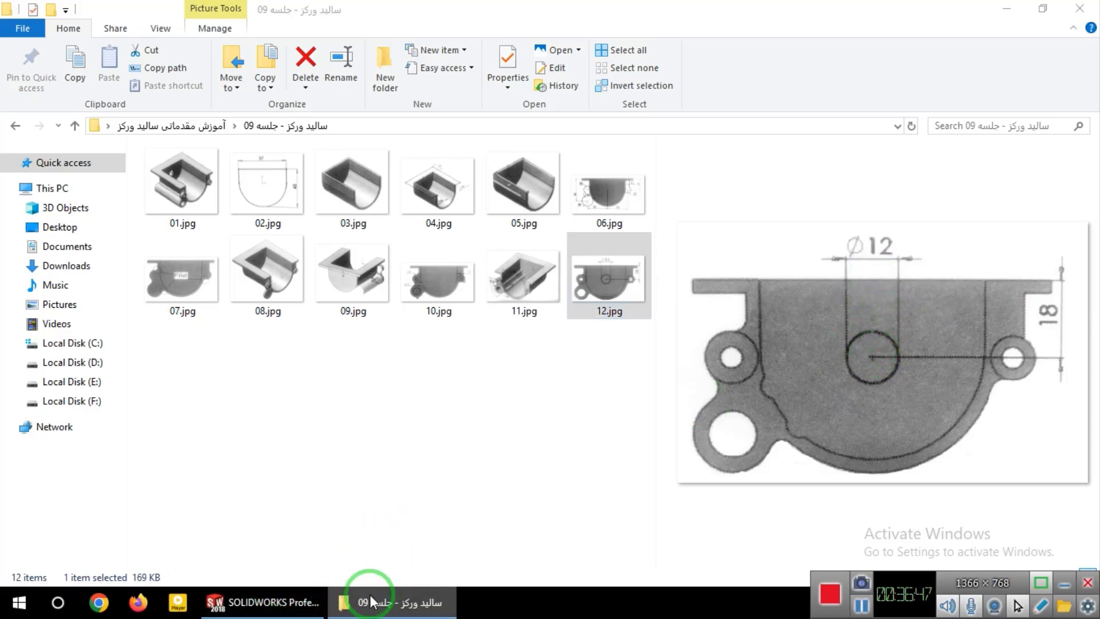
left_click(286, 602)
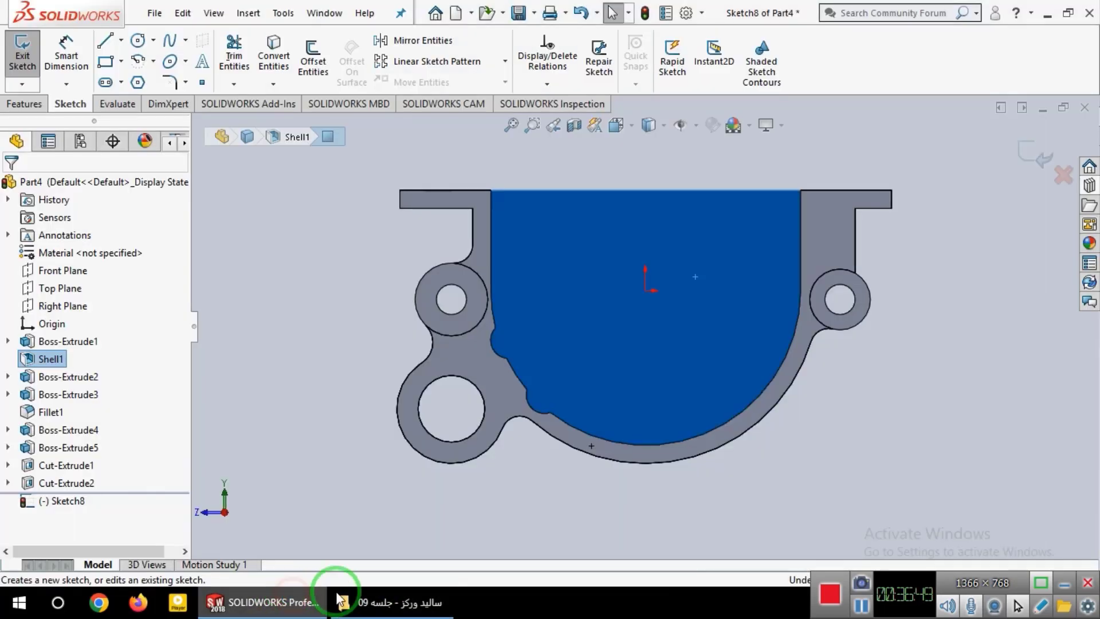
left_click(106, 43)
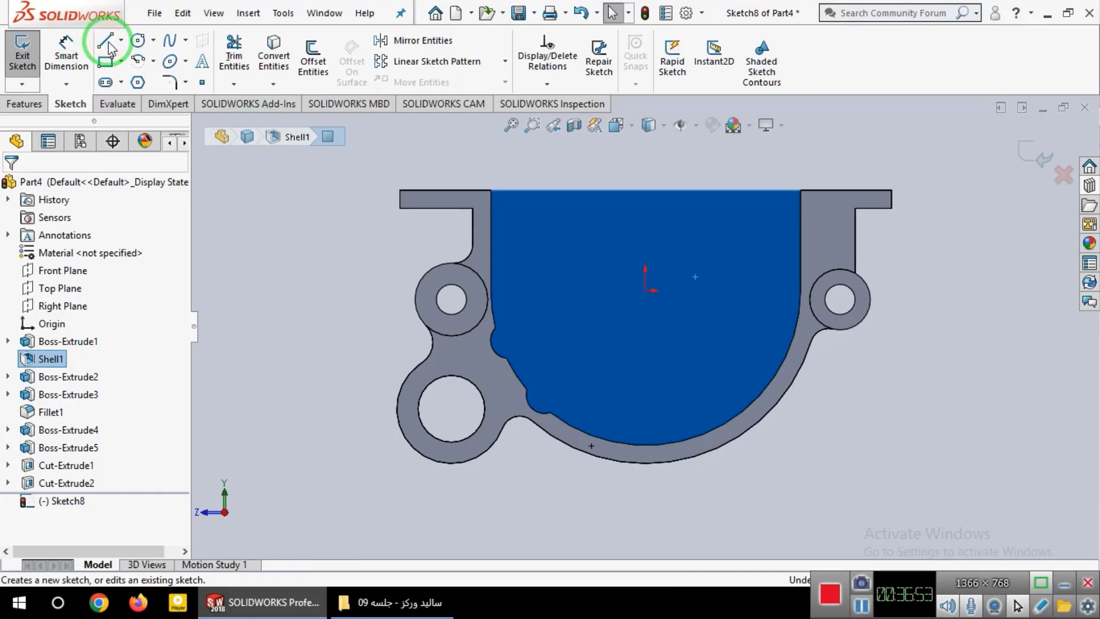
left_click(644, 190)
left_click(645, 290)
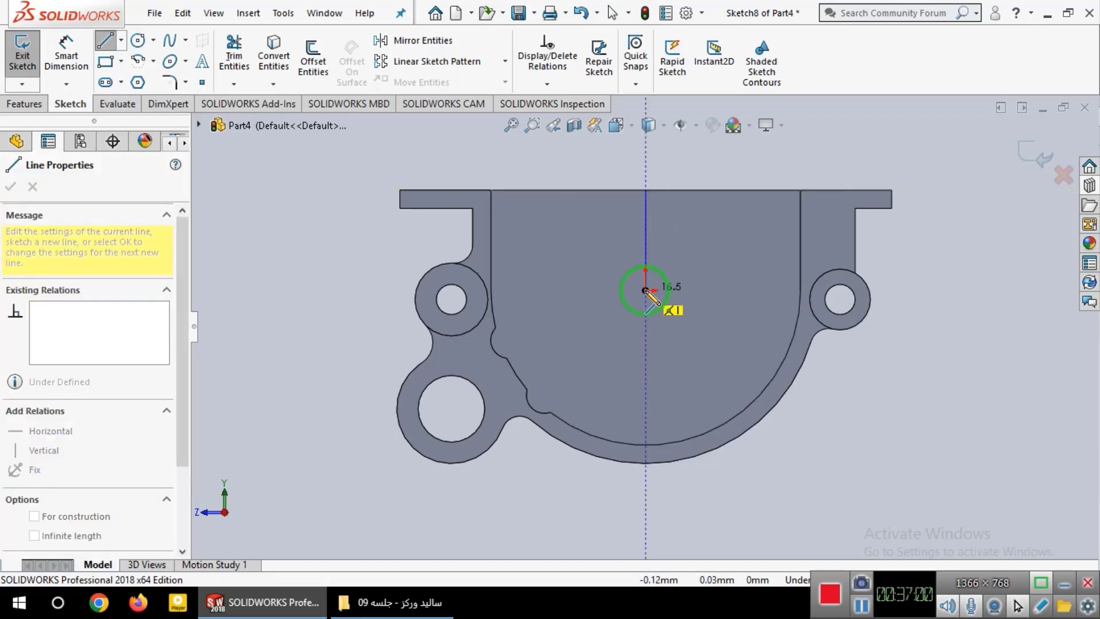
double_click(647, 322)
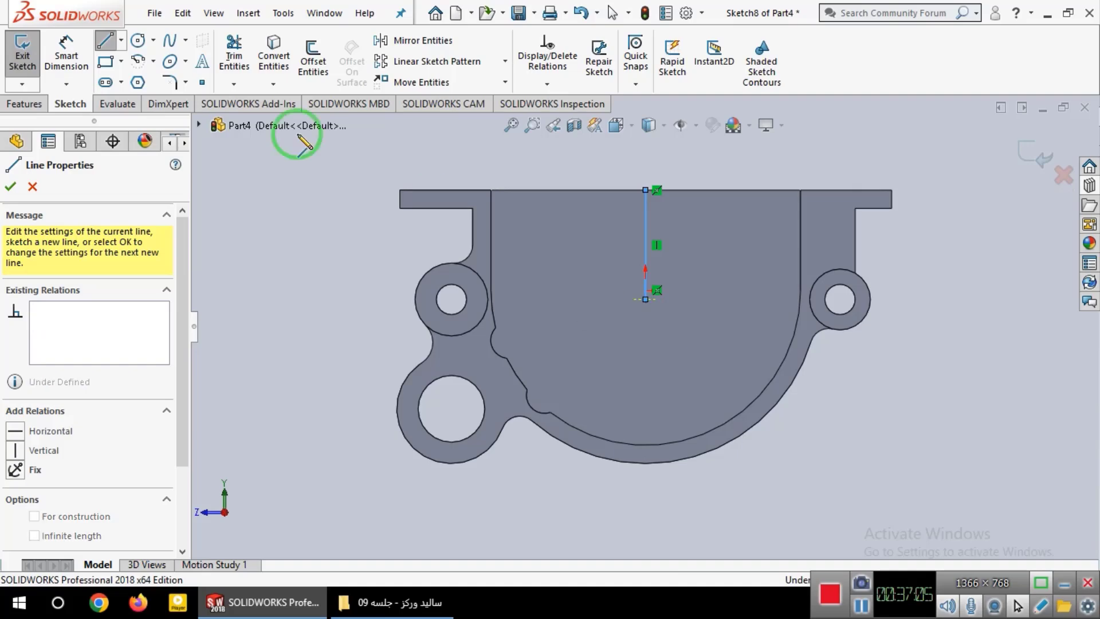
- Sketch a 12 mm diameter circle centred on the lower end of the 18 mm vertical line
left_click(137, 40)
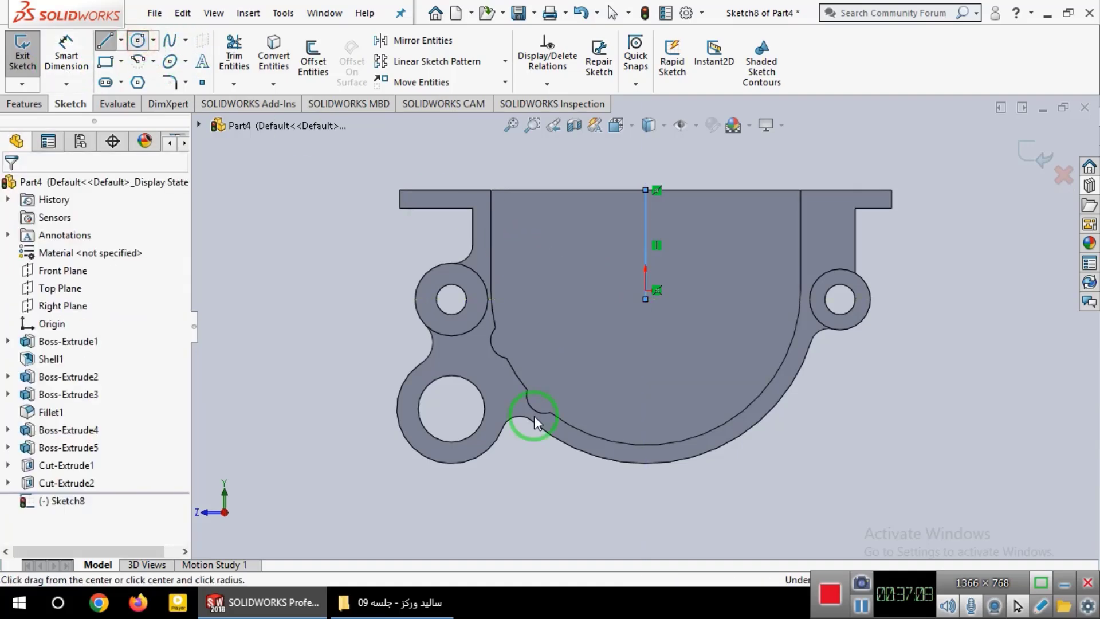
left_click(411, 604)
left_click(411, 604)
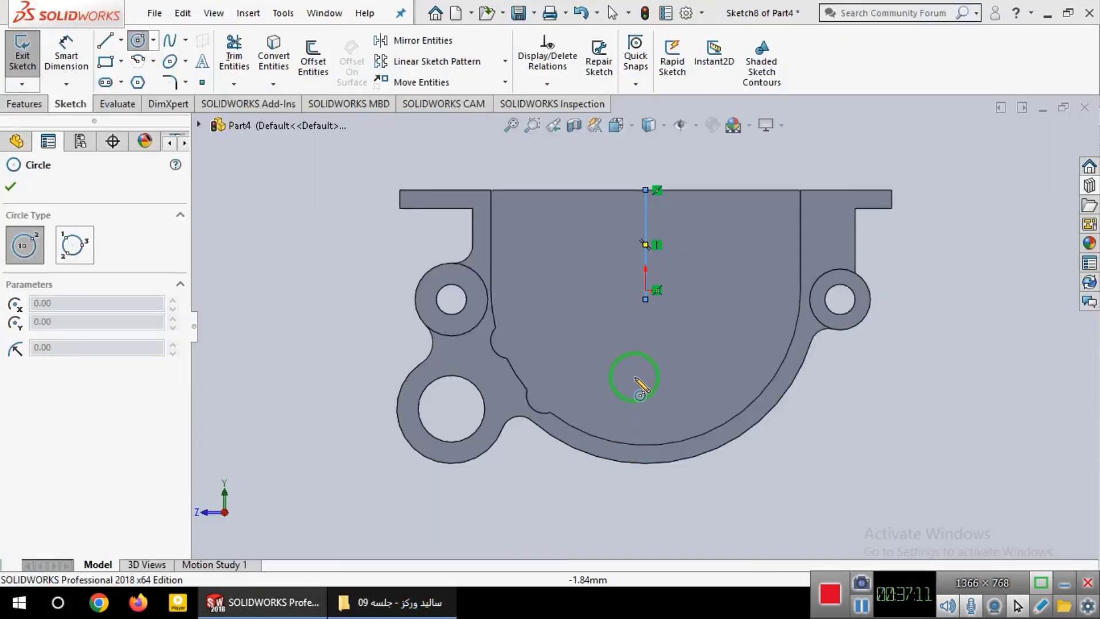
left_click(645, 299)
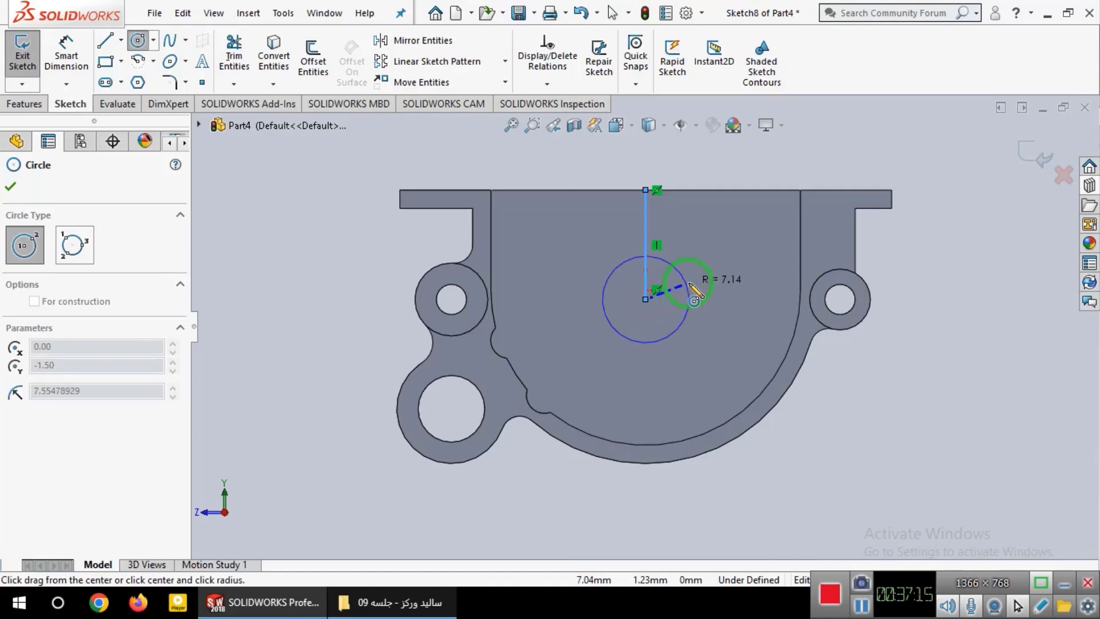
left_click(692, 299)
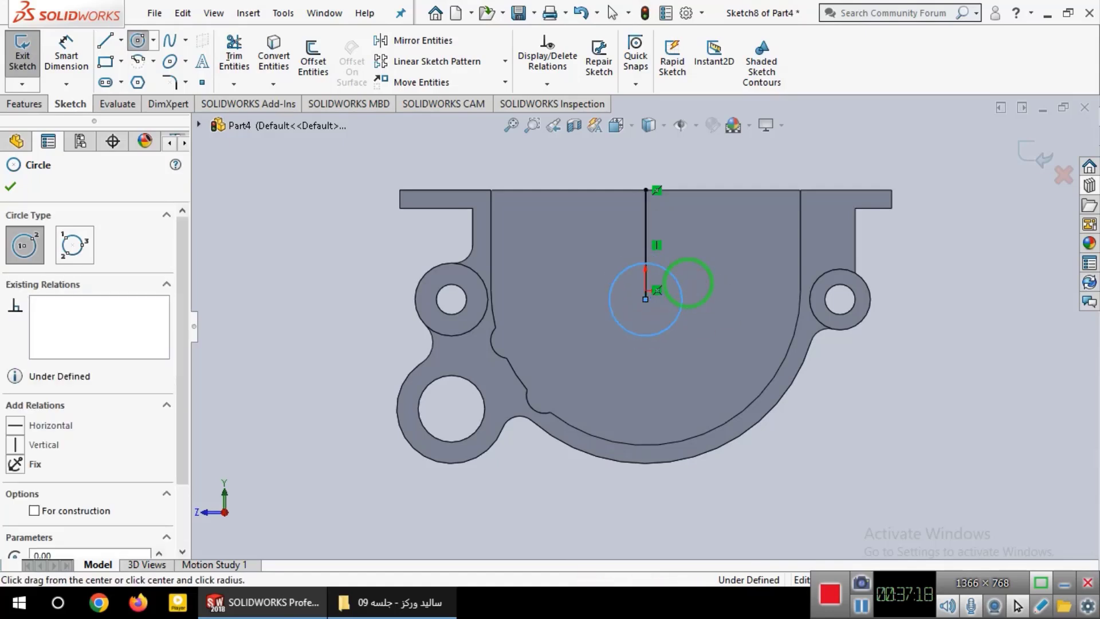
- Extrude-cut the 12 mm circle region 3 mm deep, Blind, through the trough's closed end wall
left_click(24, 103)
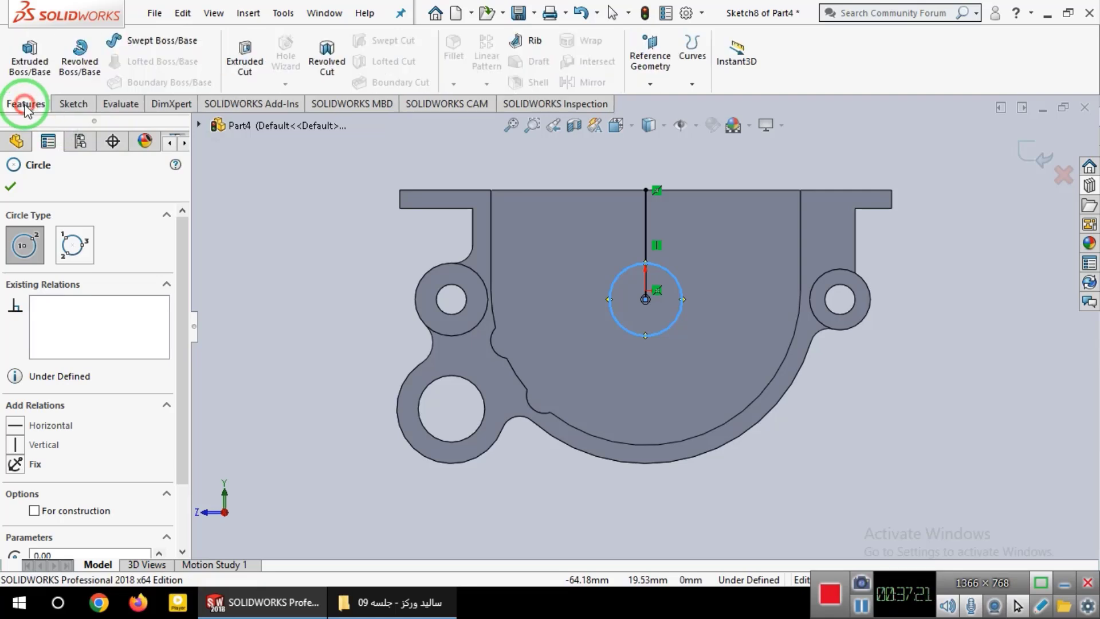
left_click(246, 56)
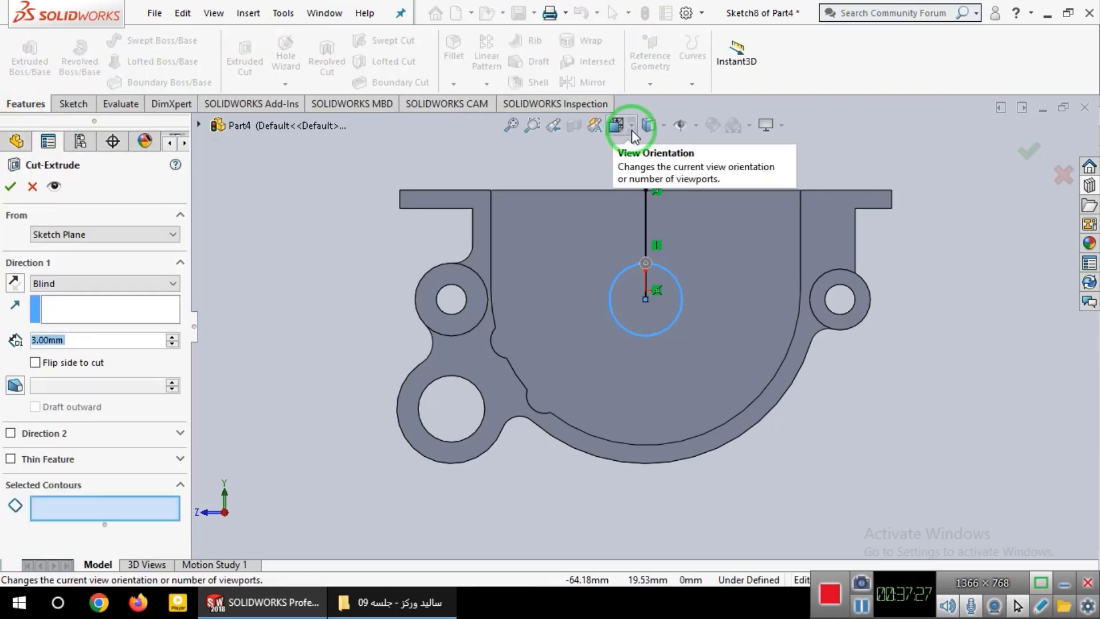
left_click(632, 123)
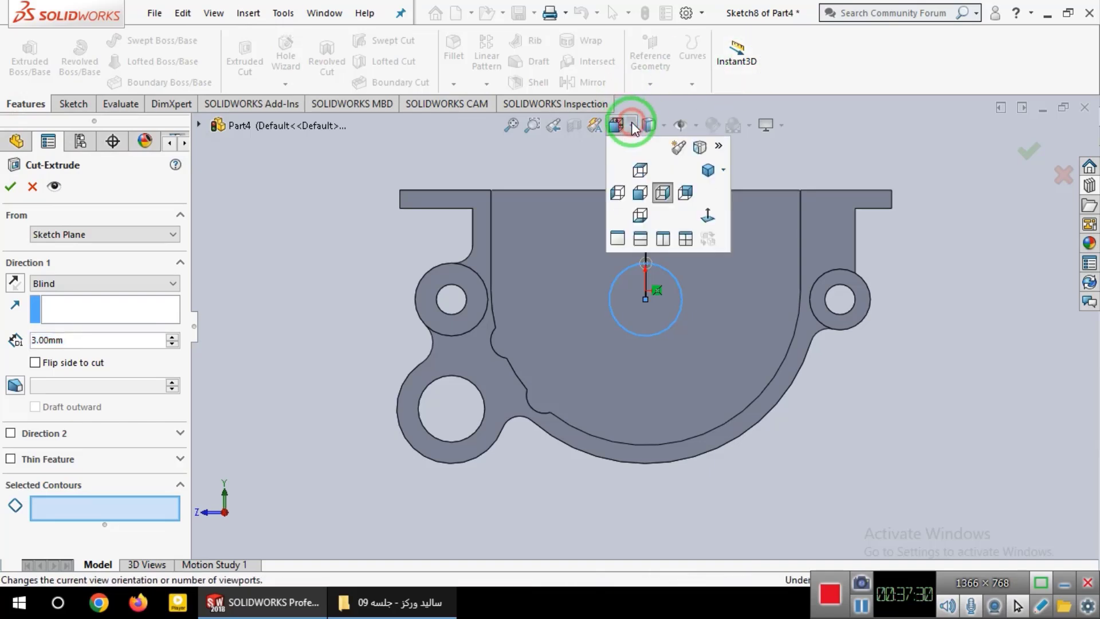
left_click(708, 170)
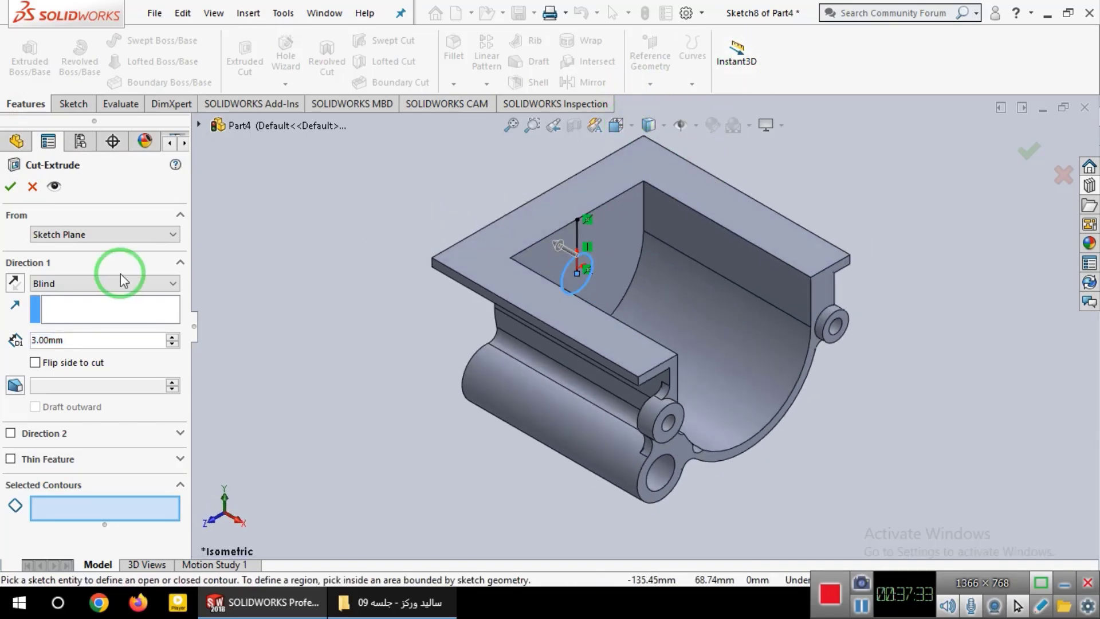
left_click(173, 338)
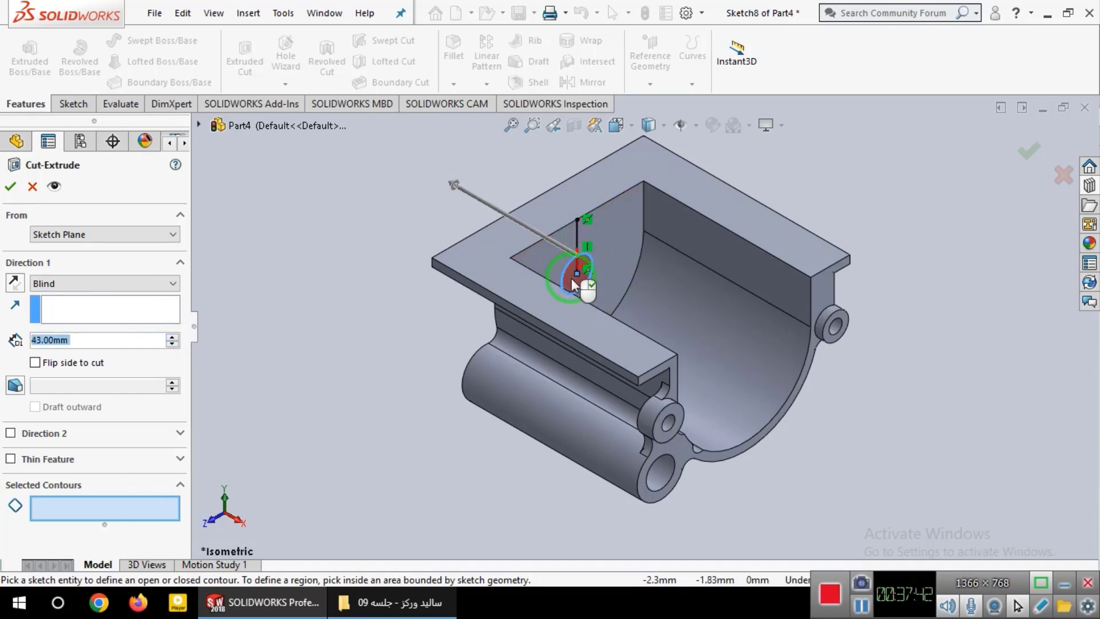
left_click(571, 279)
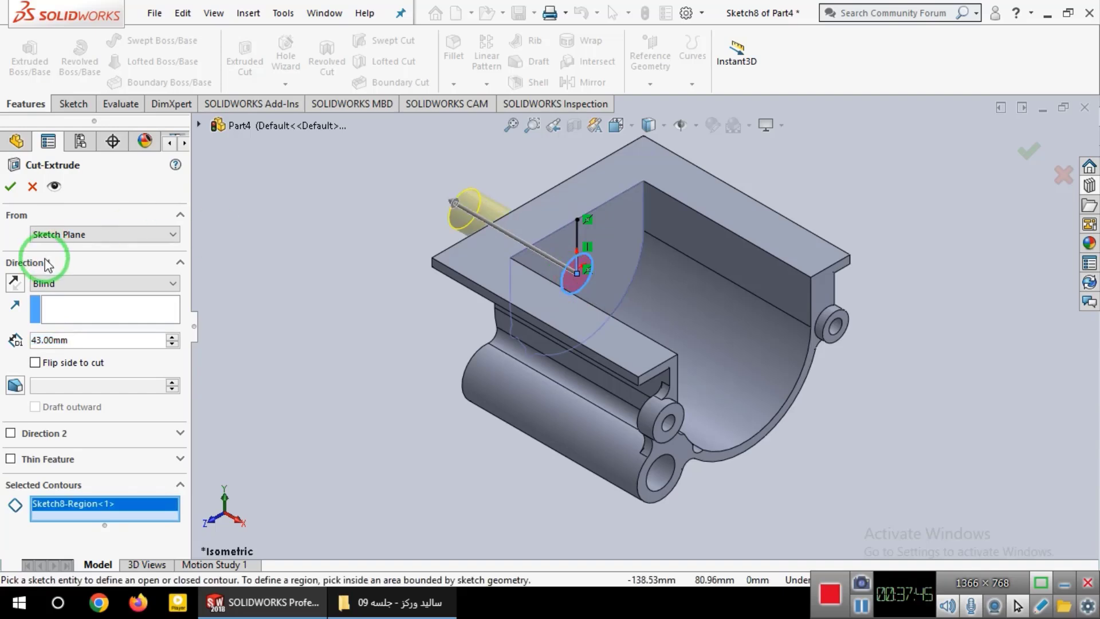
left_click(173, 345)
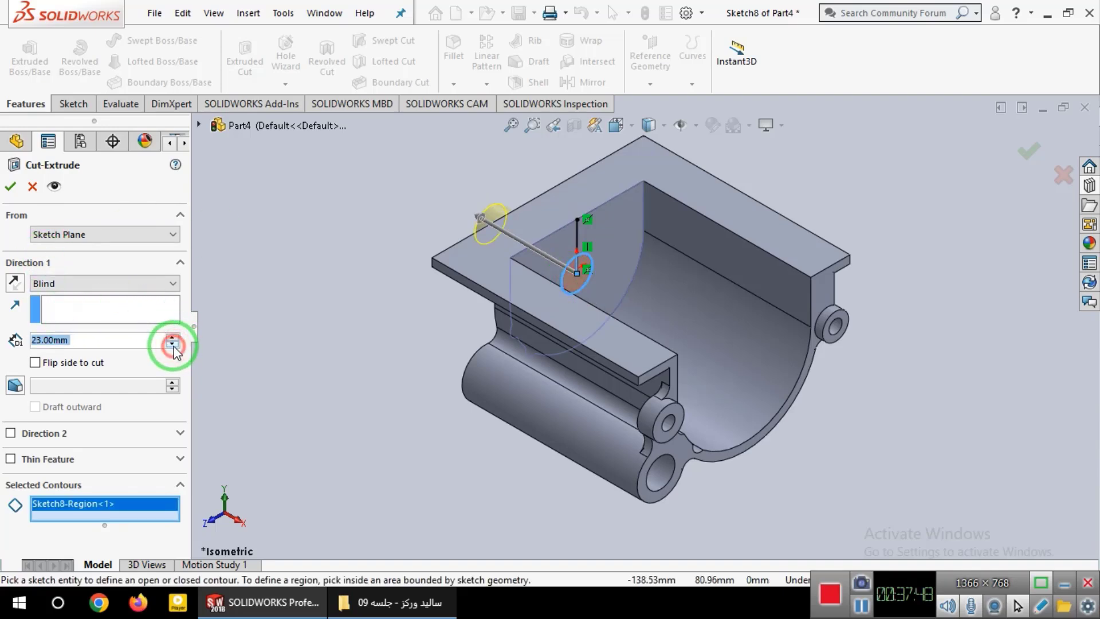
left_click(173, 344)
left_click(172, 344)
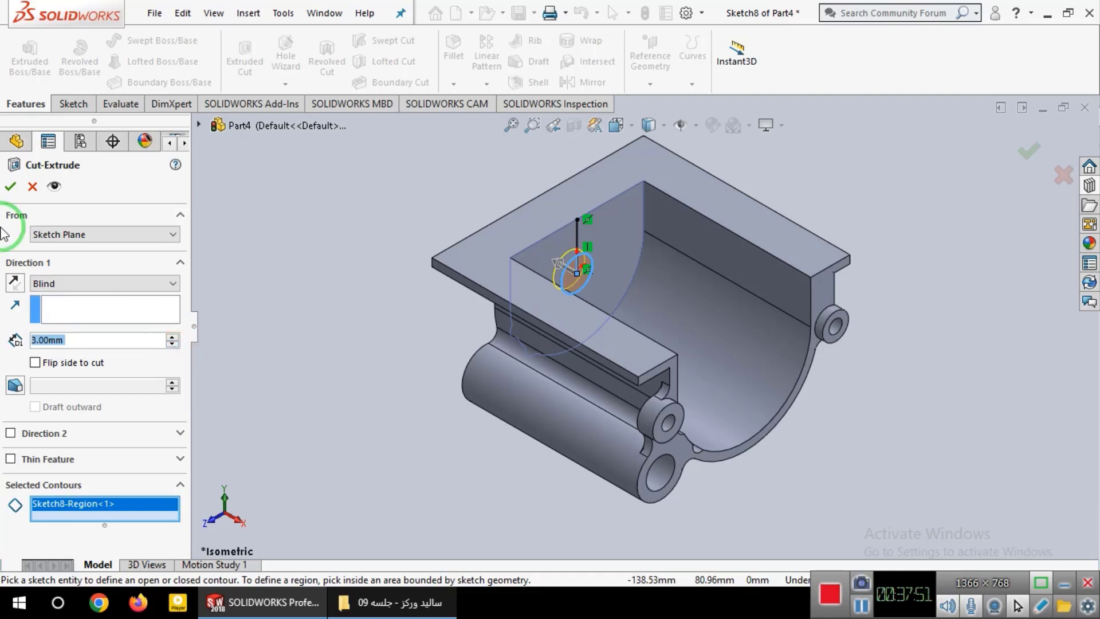
left_click(11, 186)
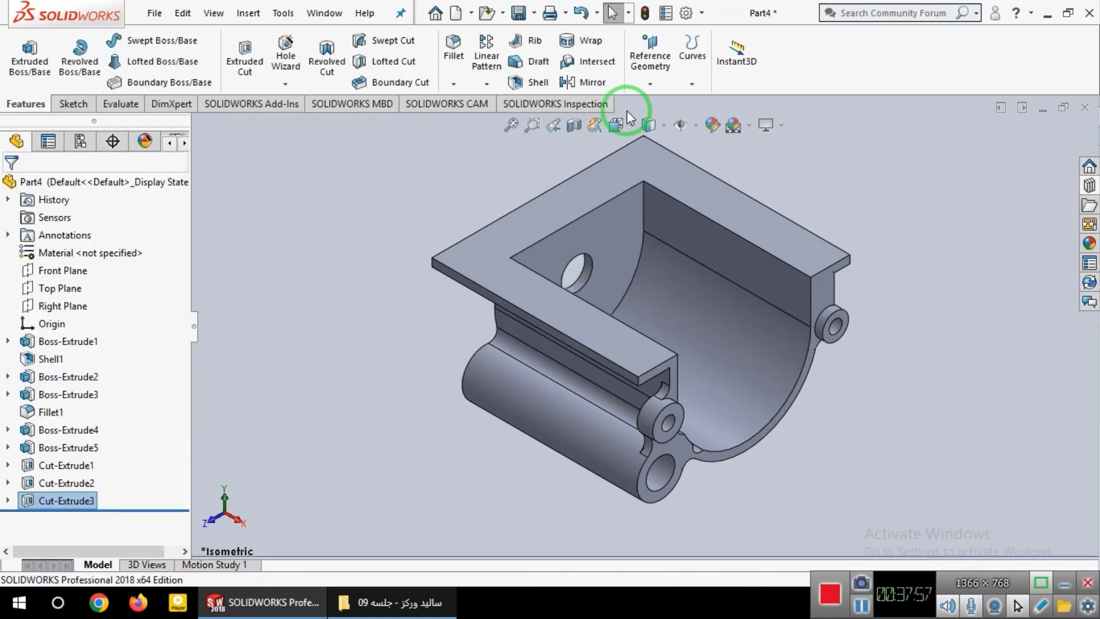
left_click(631, 126)
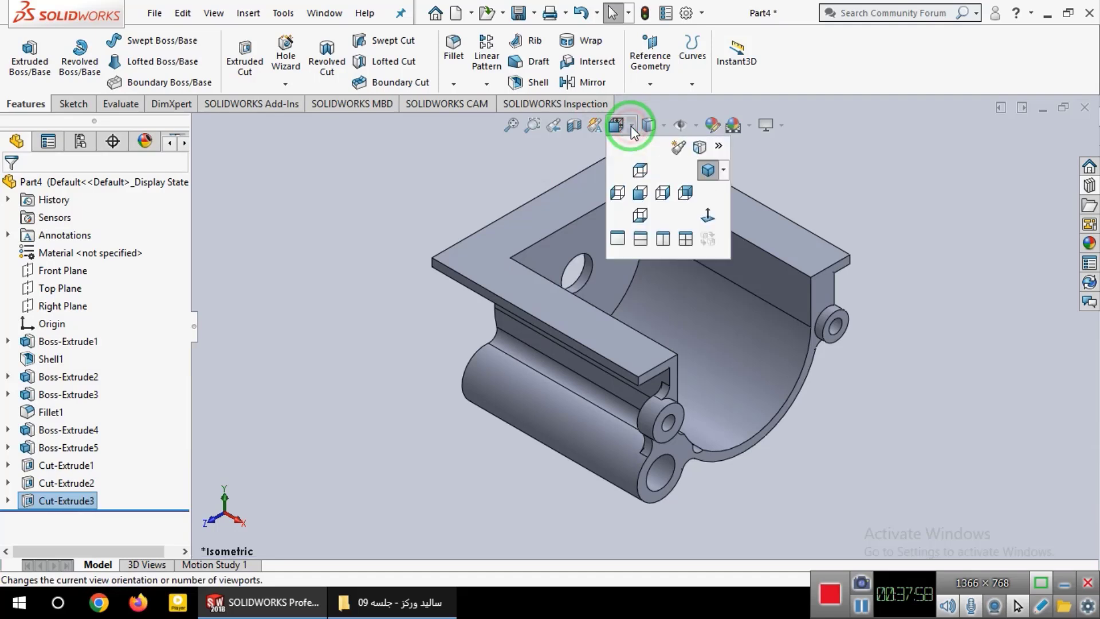
left_click(510, 126)
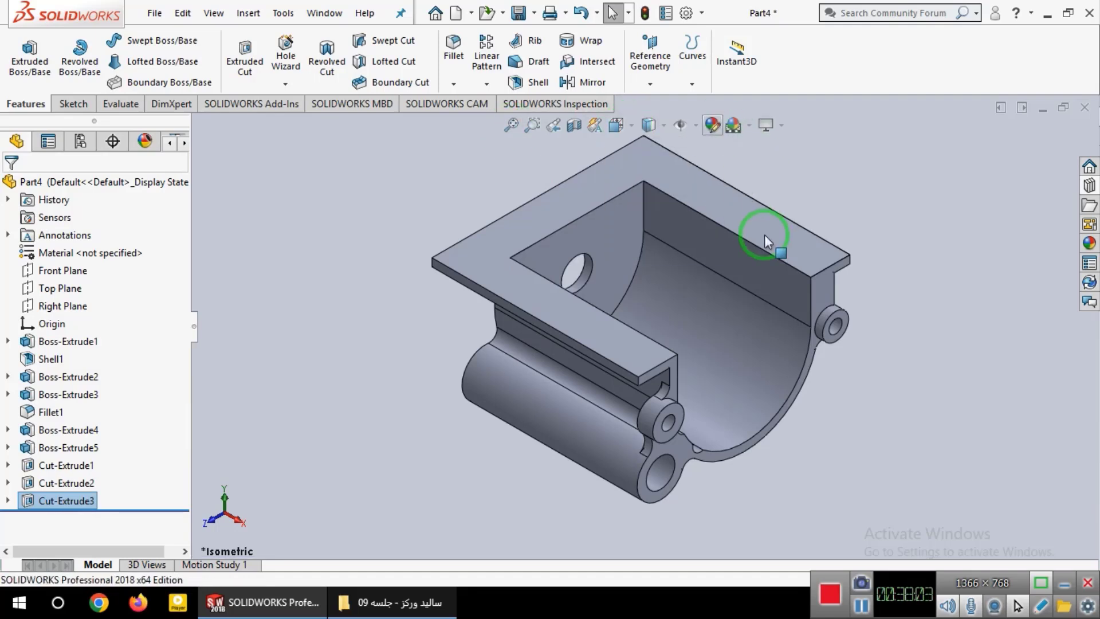
- Save the part as Part1.SLDPRT in the "سالید ورکز - جلسه 09" folder and close the document
left_click(519, 13)
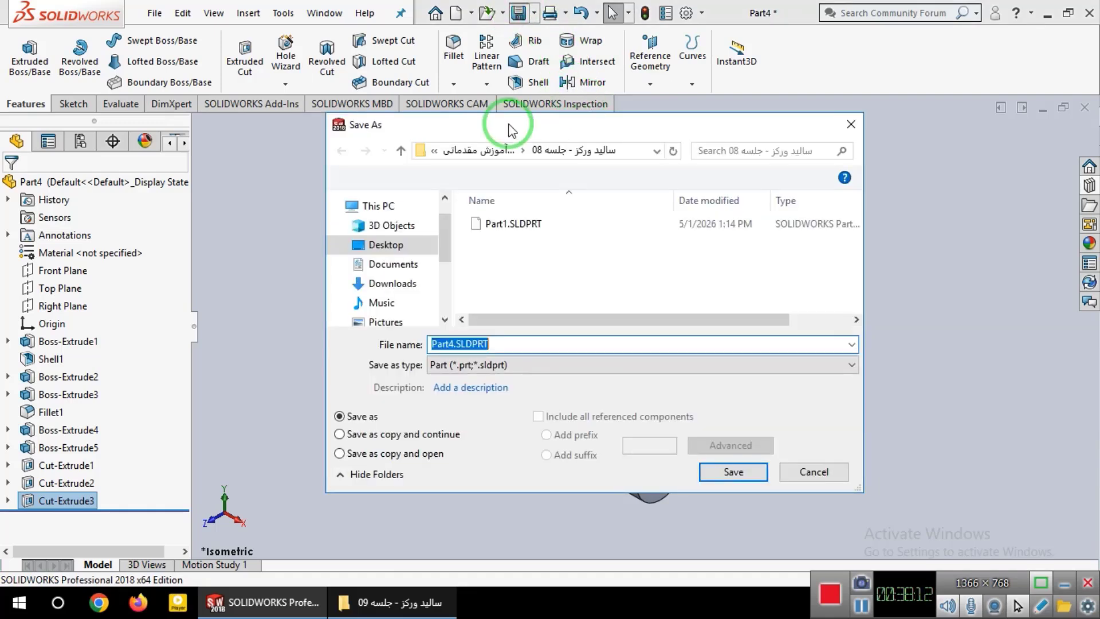
left_click(487, 151)
left_click_drag(857, 238, 854, 283)
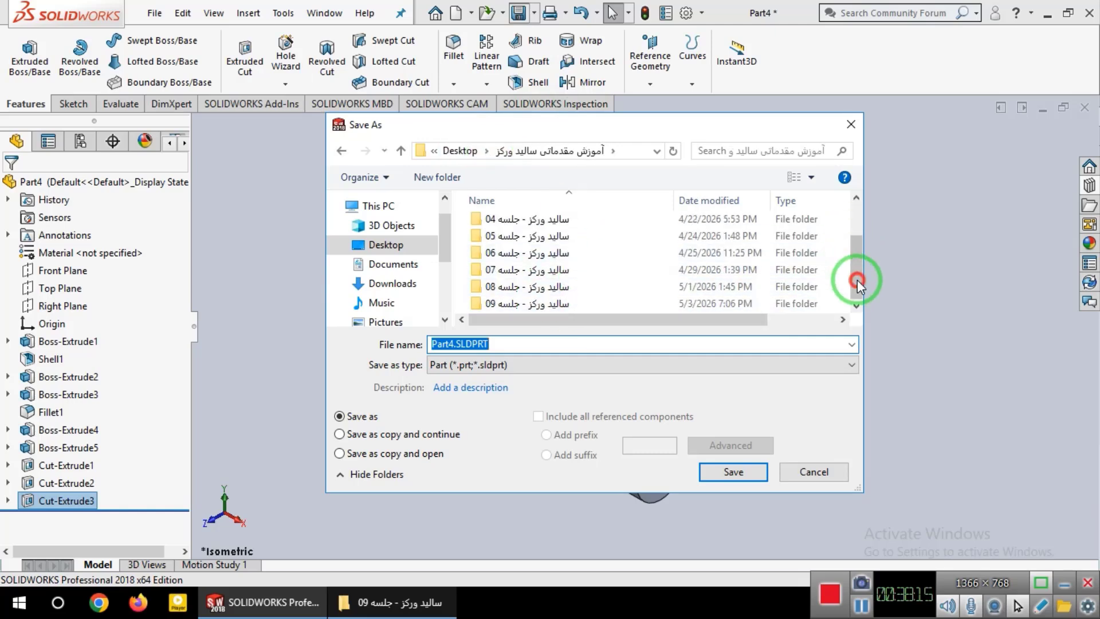
double_click(519, 305)
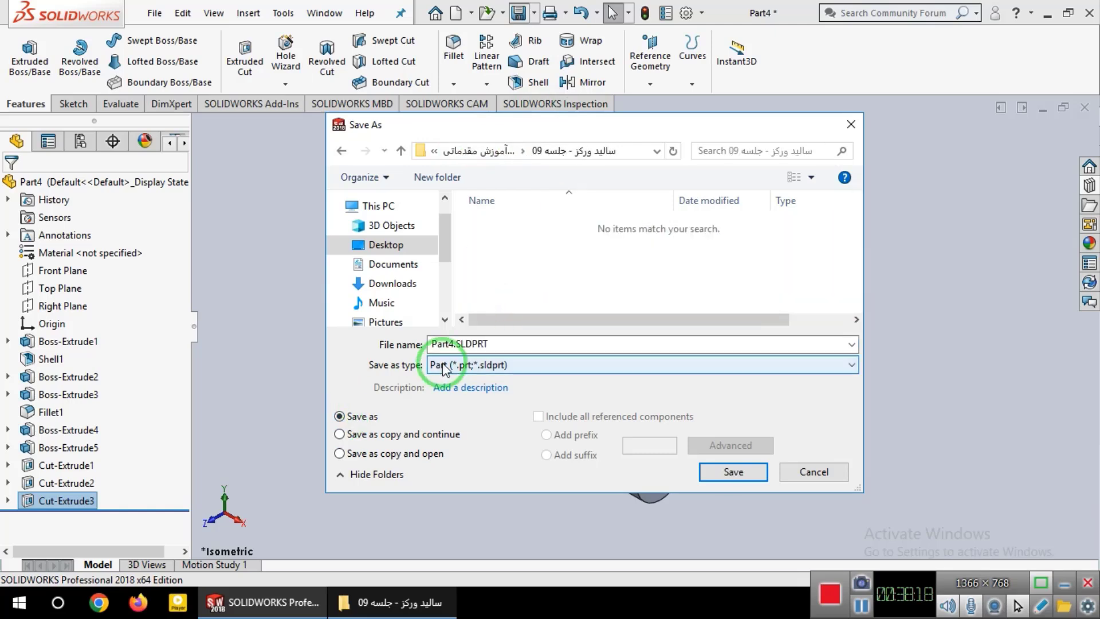
left_click(449, 343)
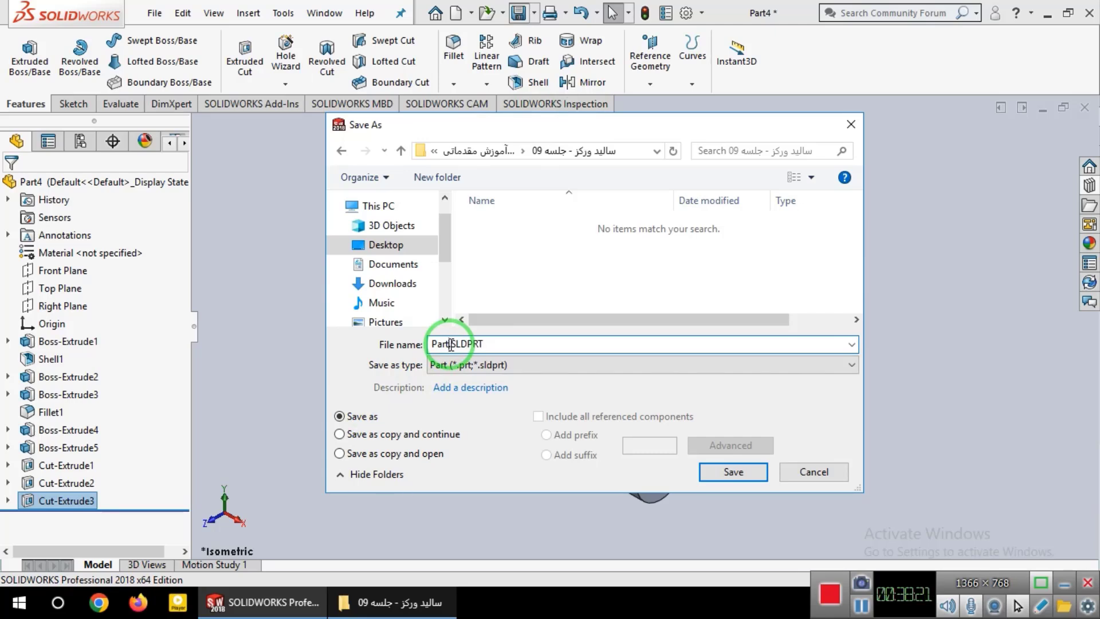
left_click(714, 472)
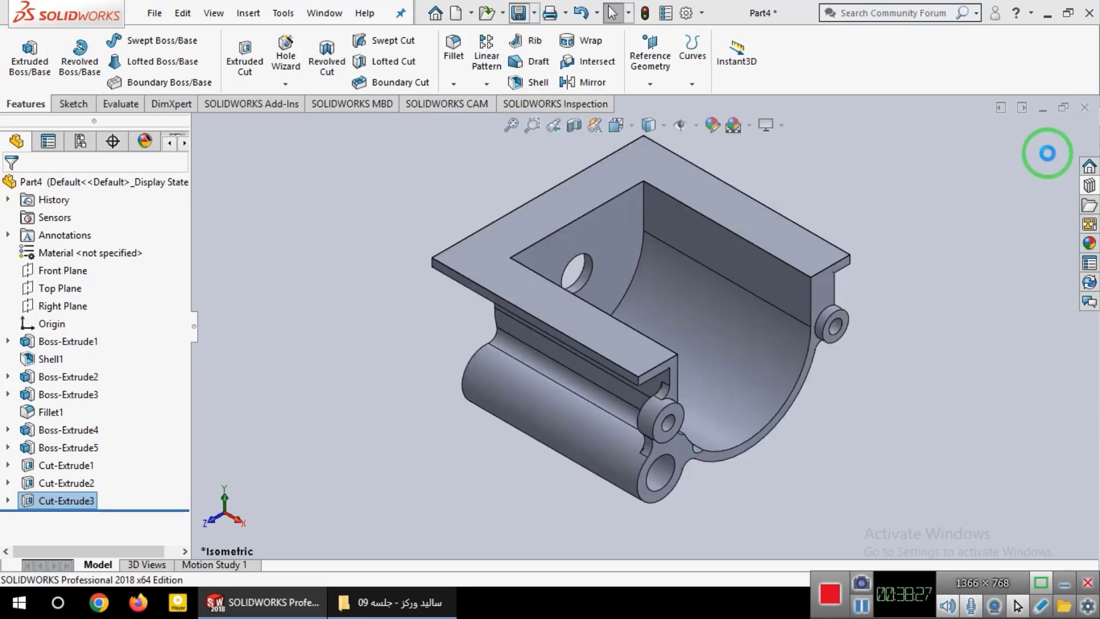
left_click(1085, 107)
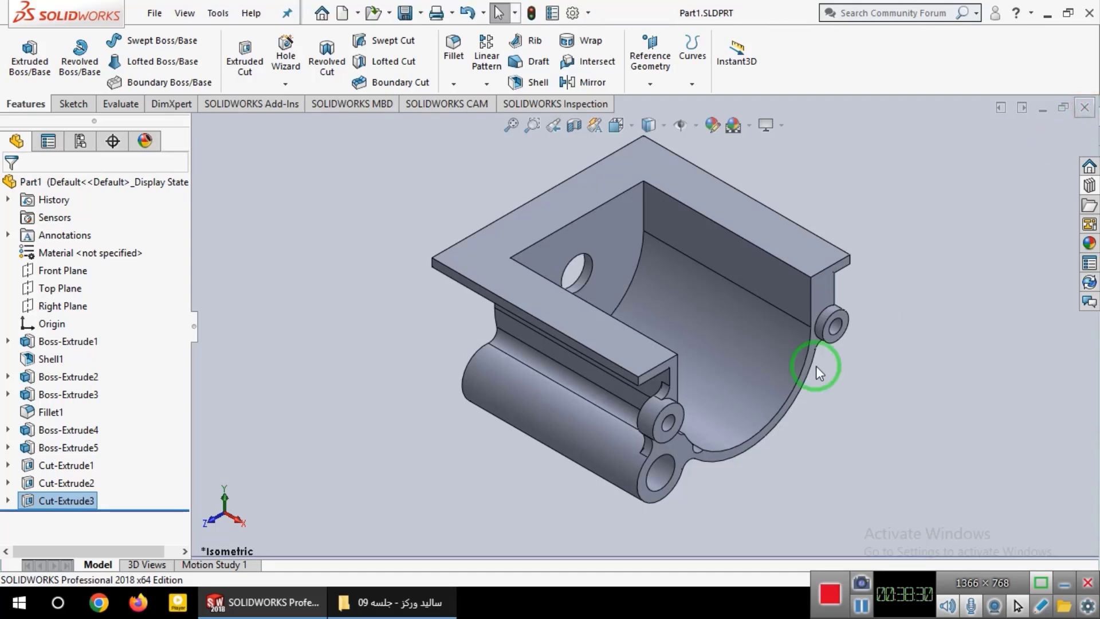